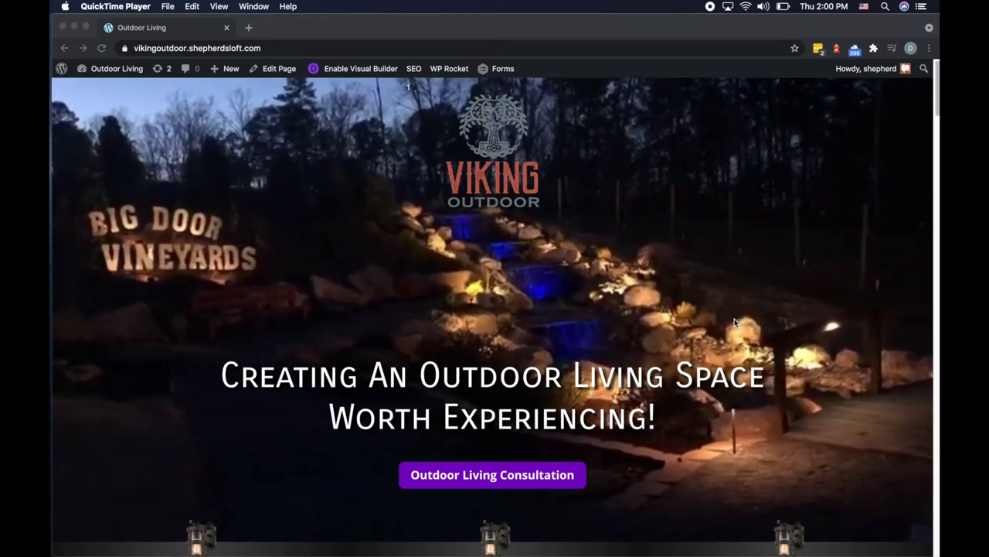
Open the Outdoor Living page for editing in the visual builder
{"action": "left_click", "coordinate": [336, 109]}
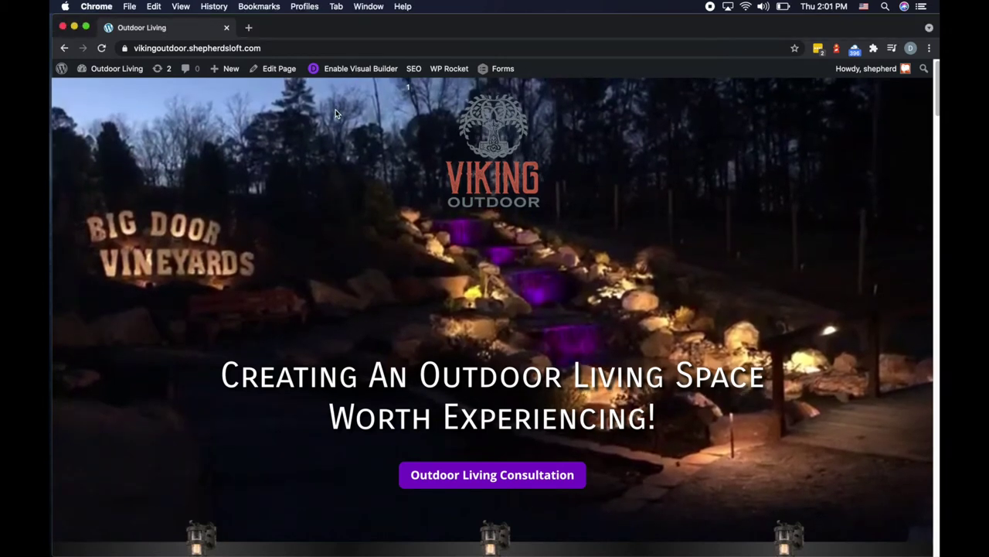
{"action": "left_click", "coordinate": [348, 71]}
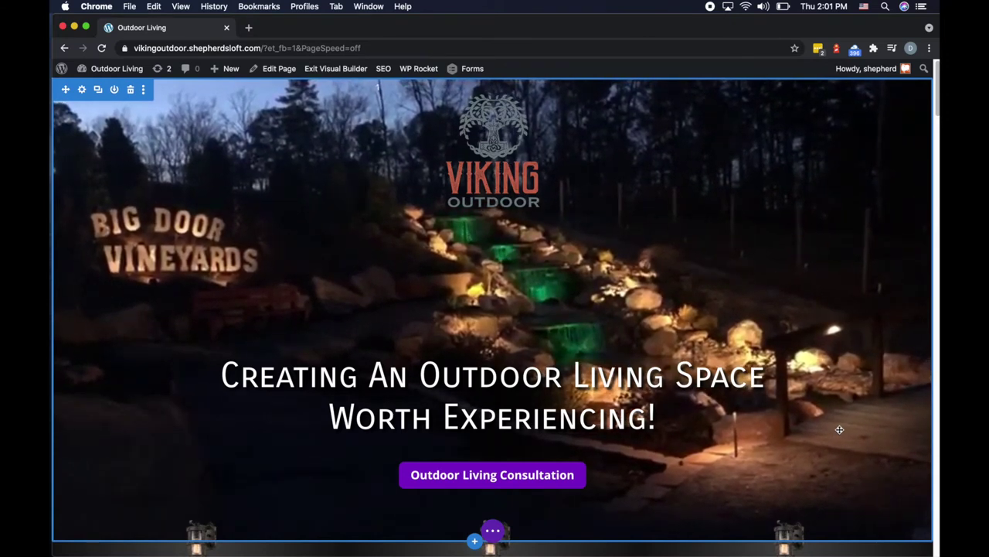
Review the page's sections from the hero through benefits, gallery, plan, services, testimonials and FAQ to the closing call to action
{"action": "scroll", "coordinate": [839, 429], "scroll_direction": "down", "scroll_amount": 3}
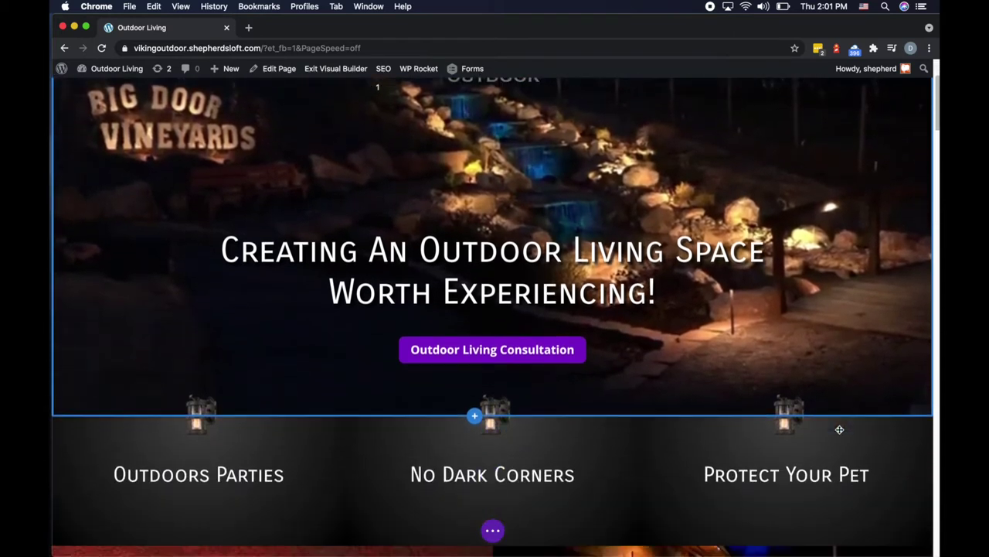
{"action": "scroll", "coordinate": [840, 429], "scroll_direction": "down", "scroll_amount": 3}
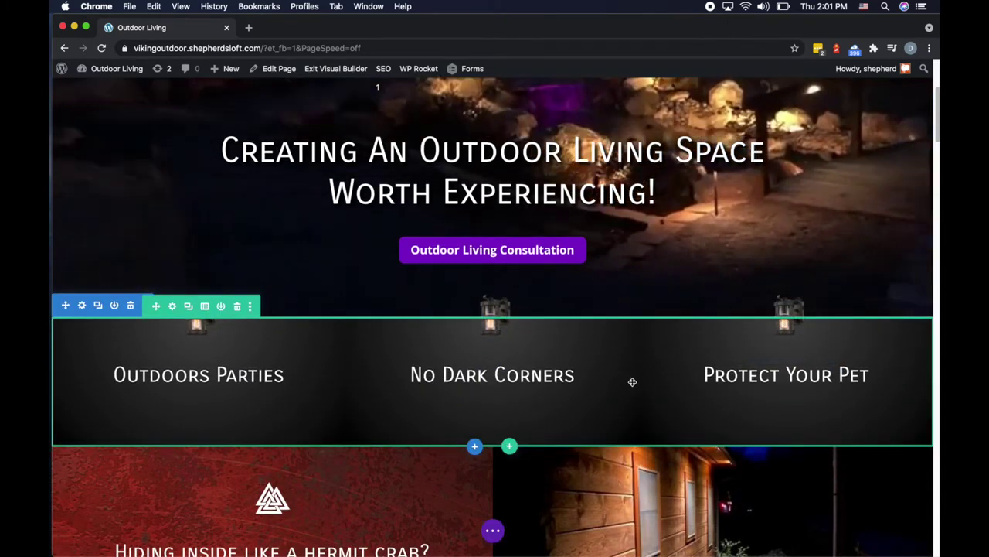
{"action": "scroll", "coordinate": [658, 402], "scroll_direction": "down", "scroll_amount": 5}
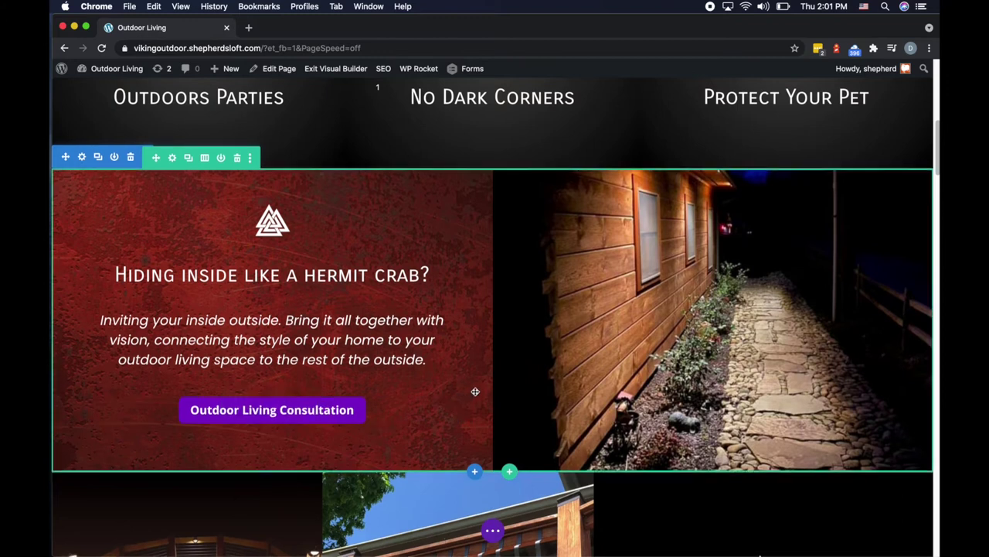
{"action": "scroll", "coordinate": [475, 391], "scroll_direction": "down", "scroll_amount": 1}
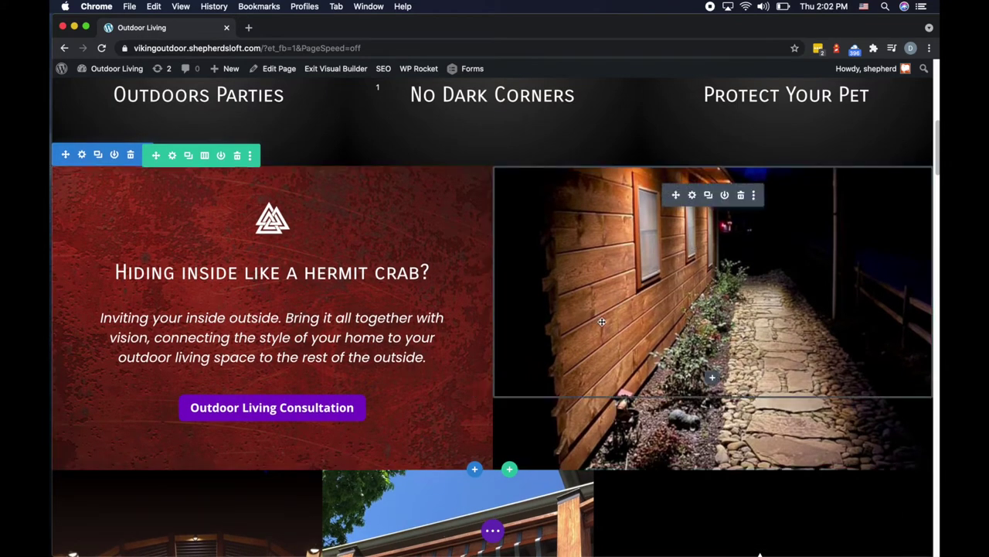
{"action": "scroll", "coordinate": [606, 328], "scroll_direction": "down", "scroll_amount": 2}
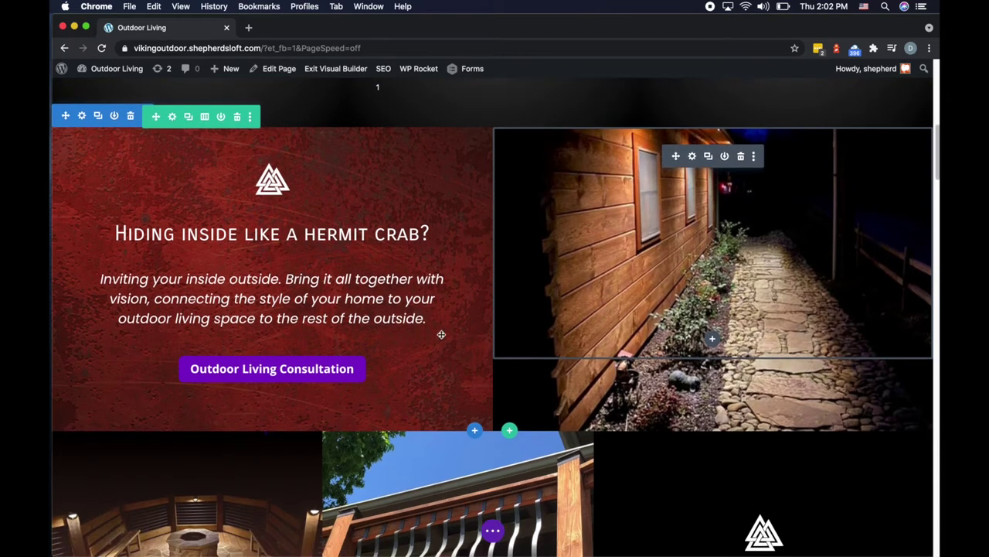
{"action": "scroll", "coordinate": [441, 335], "scroll_direction": "down", "scroll_amount": 3}
{"action": "scroll", "coordinate": [634, 361], "scroll_direction": "down", "scroll_amount": 5}
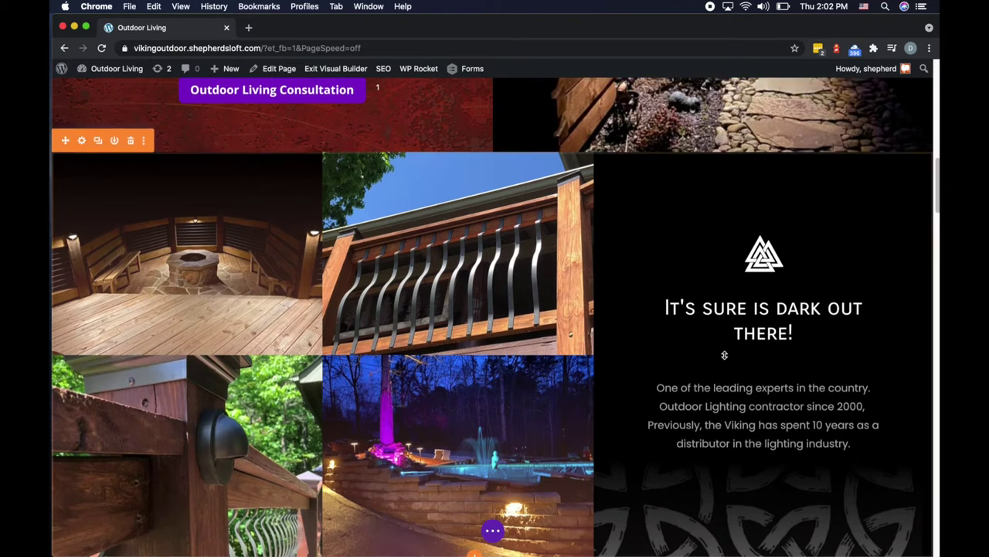
{"action": "scroll", "coordinate": [718, 348], "scroll_direction": "down", "scroll_amount": 5}
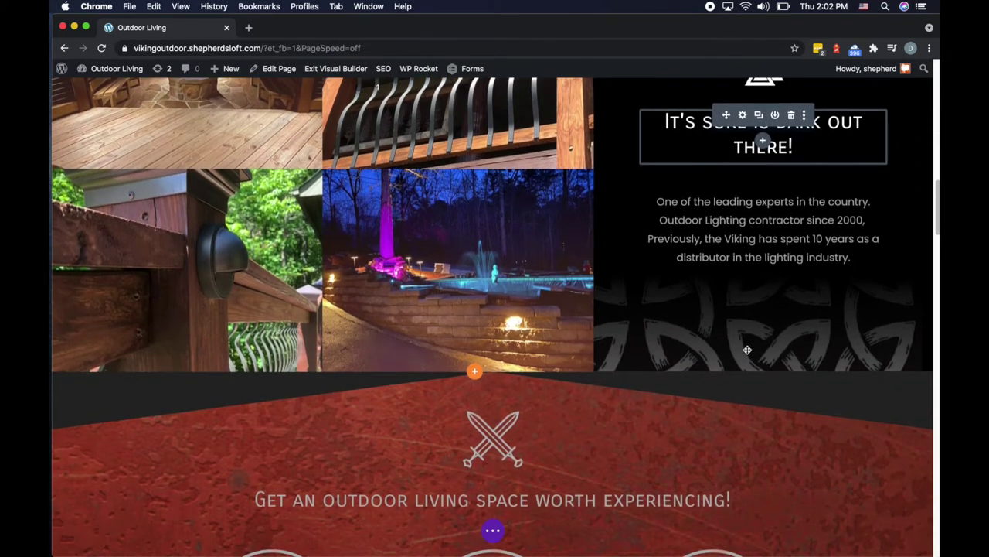
{"action": "scroll", "coordinate": [747, 350], "scroll_direction": "down", "scroll_amount": 6}
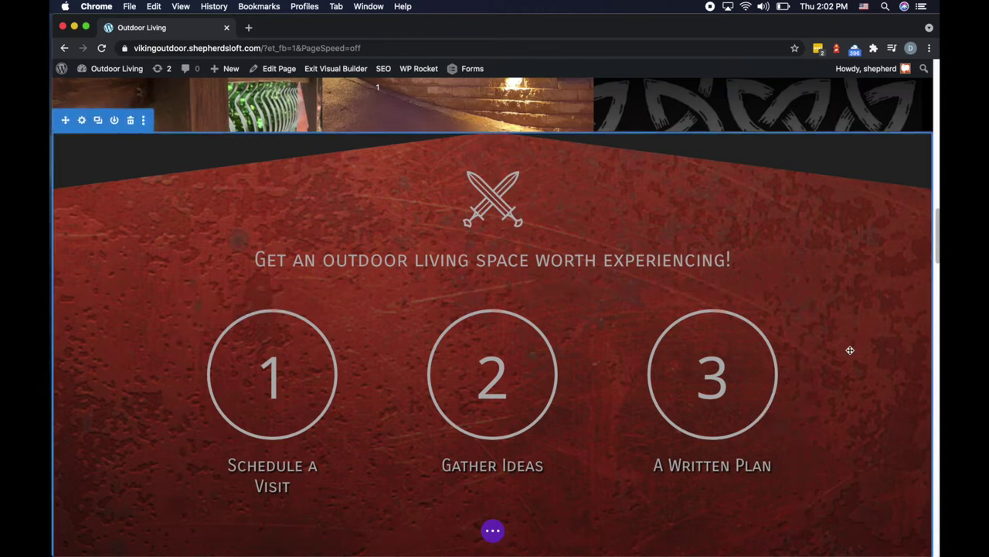
{"action": "scroll", "coordinate": [849, 350], "scroll_direction": "down", "scroll_amount": 1}
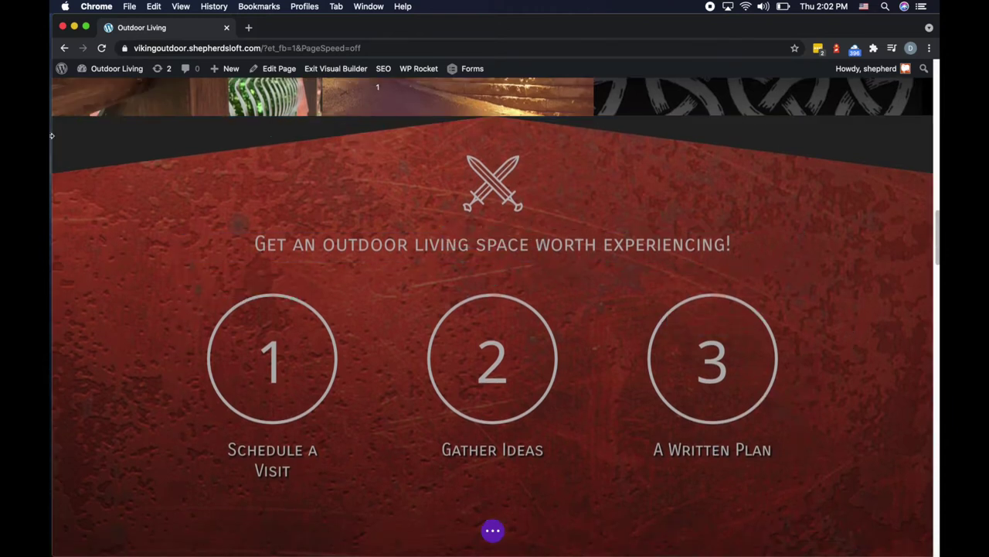
{"action": "scroll", "coordinate": [219, 250], "scroll_direction": "down", "scroll_amount": 10}
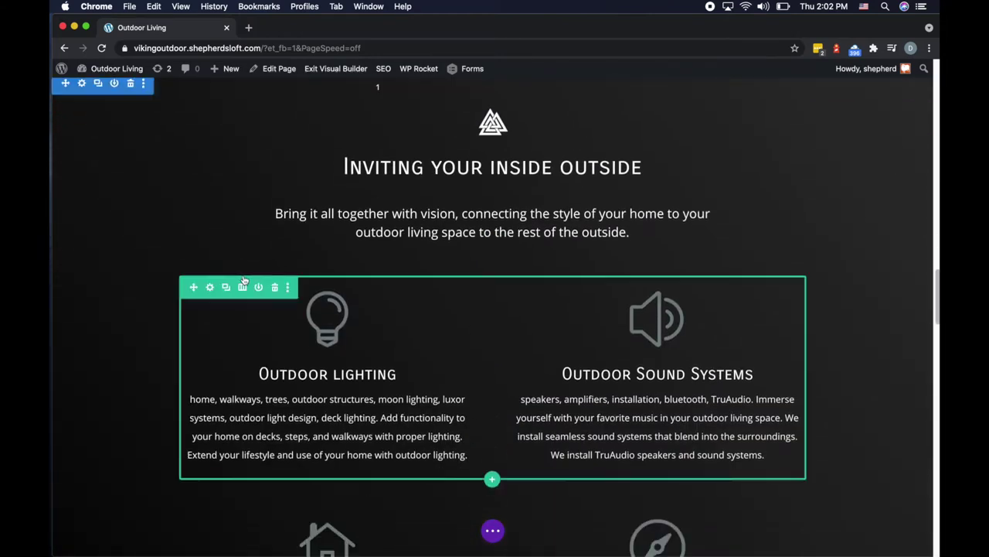
{"action": "scroll", "coordinate": [240, 271], "scroll_direction": "down", "scroll_amount": 4}
{"action": "scroll", "coordinate": [244, 276], "scroll_direction": "down", "scroll_amount": 8}
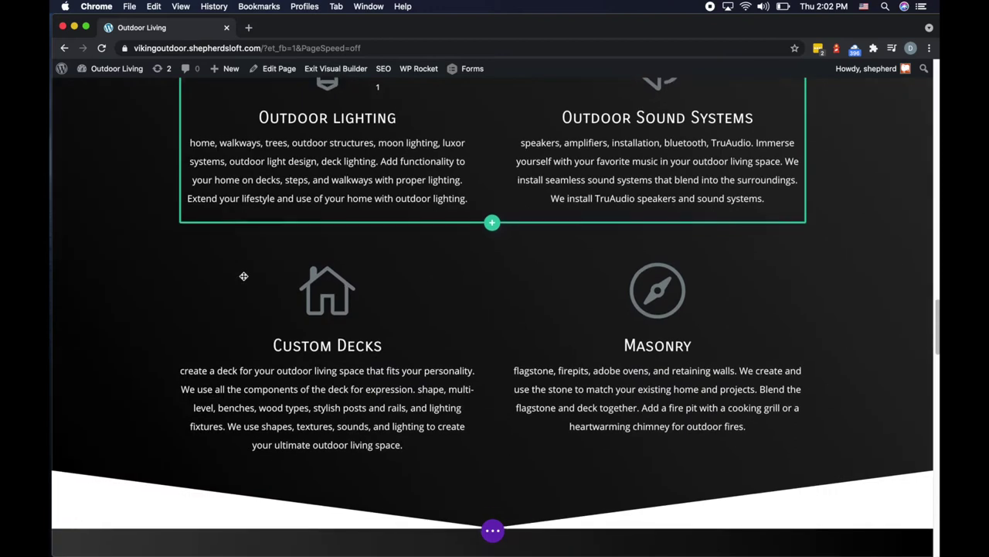
{"action": "scroll", "coordinate": [267, 287], "scroll_direction": "down", "scroll_amount": 7}
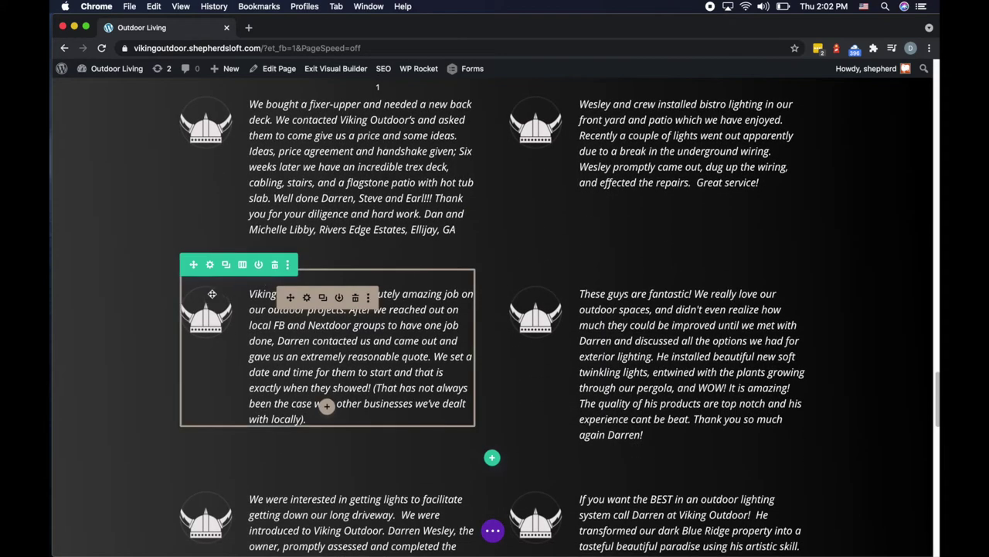
{"action": "scroll", "coordinate": [128, 341], "scroll_direction": "down", "scroll_amount": 4}
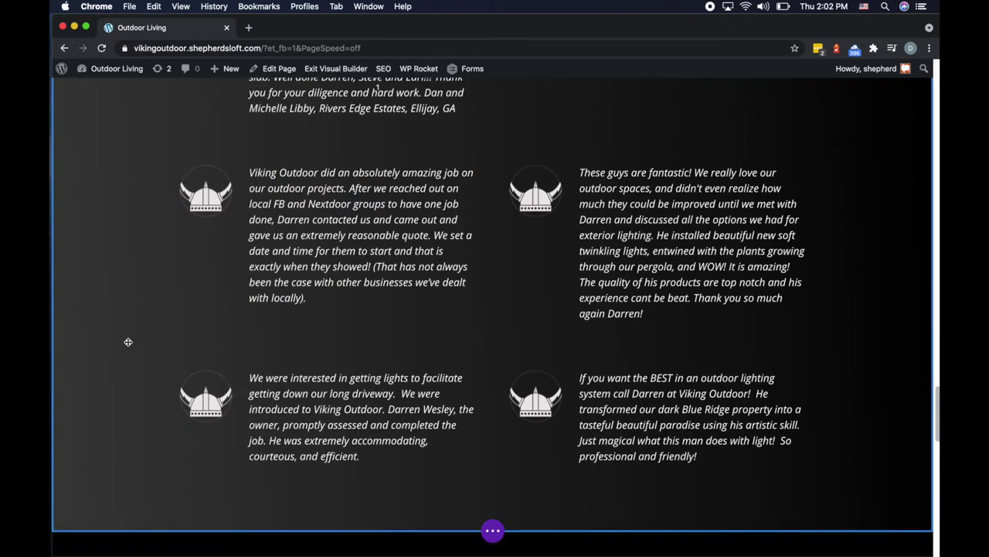
{"action": "scroll", "coordinate": [128, 341], "scroll_direction": "down", "scroll_amount": 11}
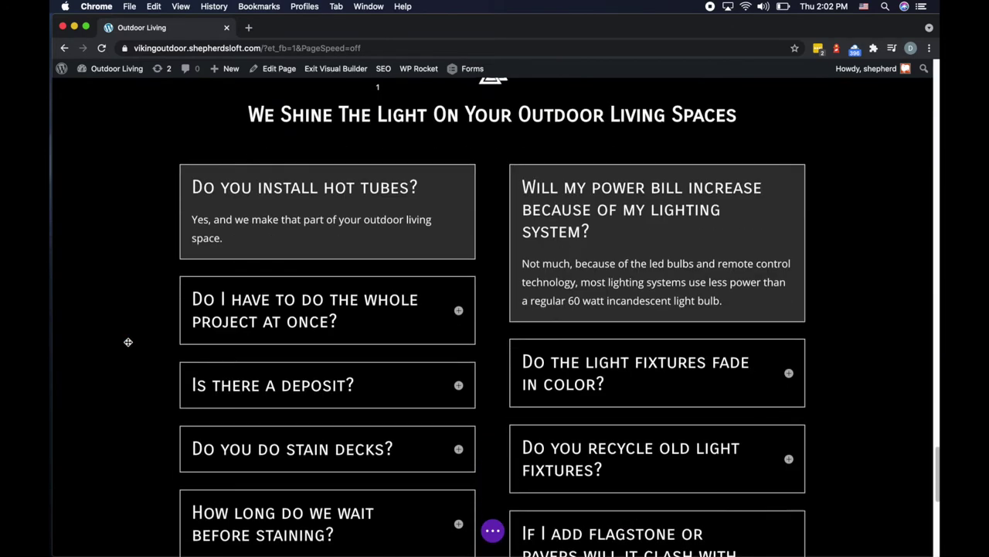
{"action": "scroll", "coordinate": [128, 341], "scroll_direction": "down", "scroll_amount": 6}
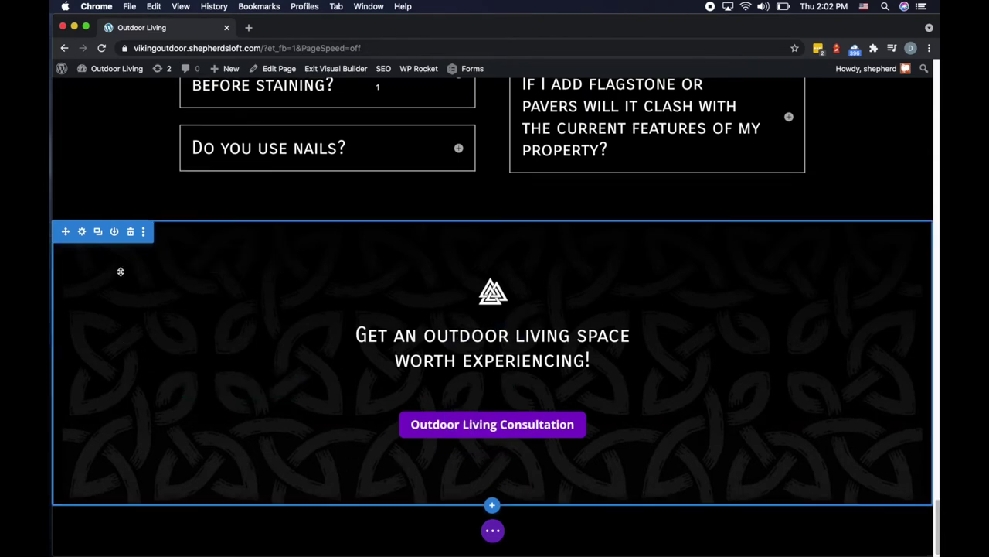
Go back to the row of three lantern headings and examine it together with the hermit crab and gallery sections beneath
{"action": "scroll", "coordinate": [119, 271], "scroll_direction": "up", "scroll_amount": 4}
{"action": "scroll", "coordinate": [121, 275], "scroll_direction": "up", "scroll_amount": 10}
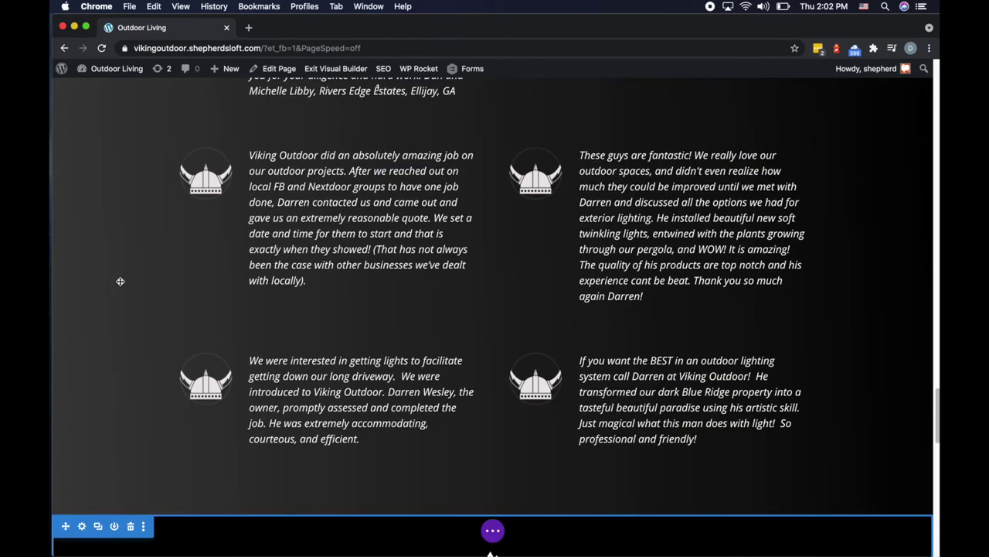
{"action": "scroll", "coordinate": [120, 281], "scroll_direction": "up", "scroll_amount": 15}
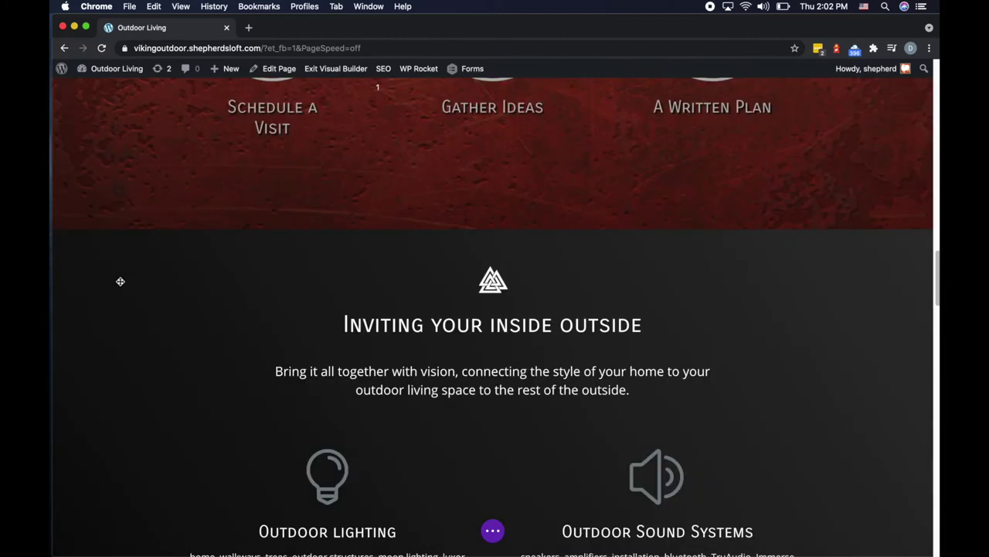
{"action": "scroll", "coordinate": [120, 282], "scroll_direction": "up", "scroll_amount": 15}
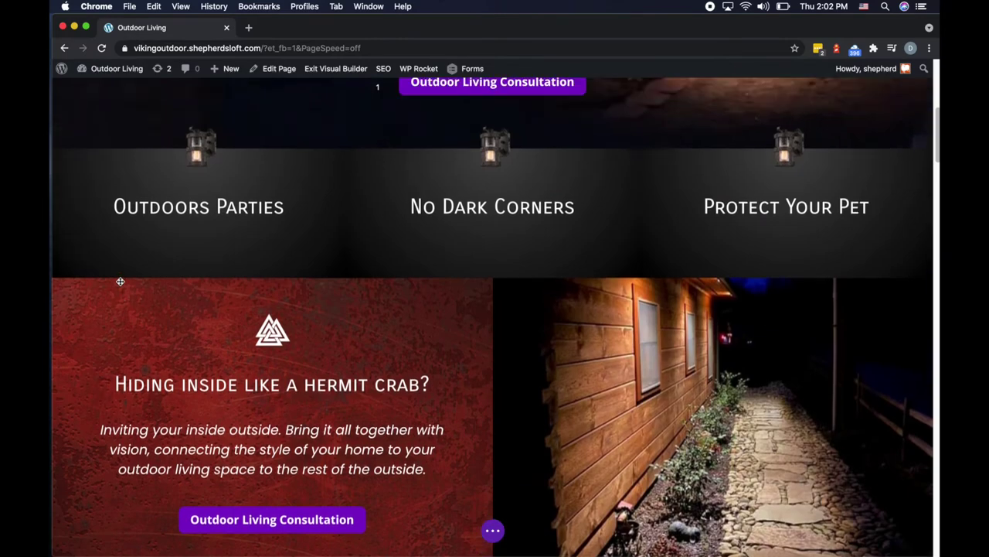
{"action": "scroll", "coordinate": [120, 281], "scroll_direction": "up", "scroll_amount": 2}
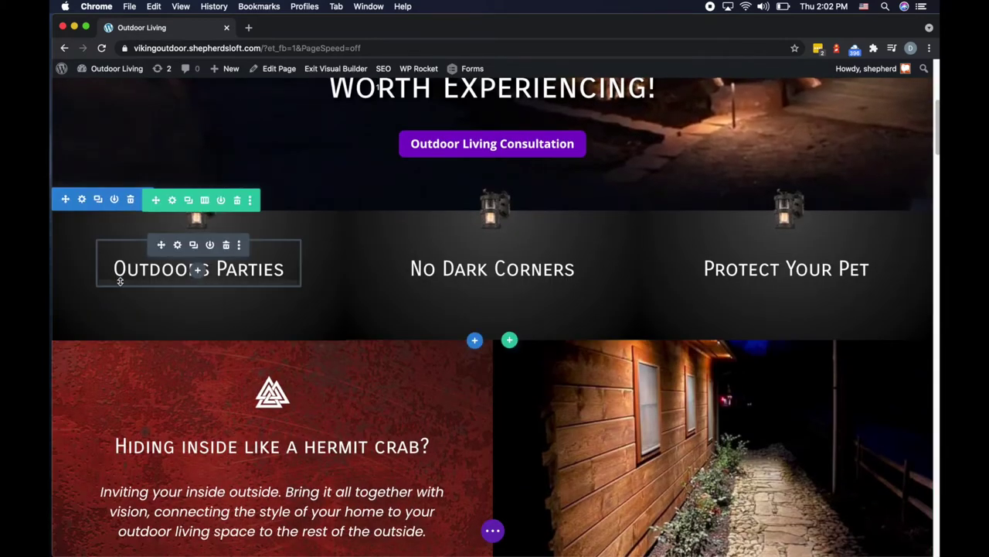
{"action": "scroll", "coordinate": [120, 282], "scroll_direction": "up", "scroll_amount": 1}
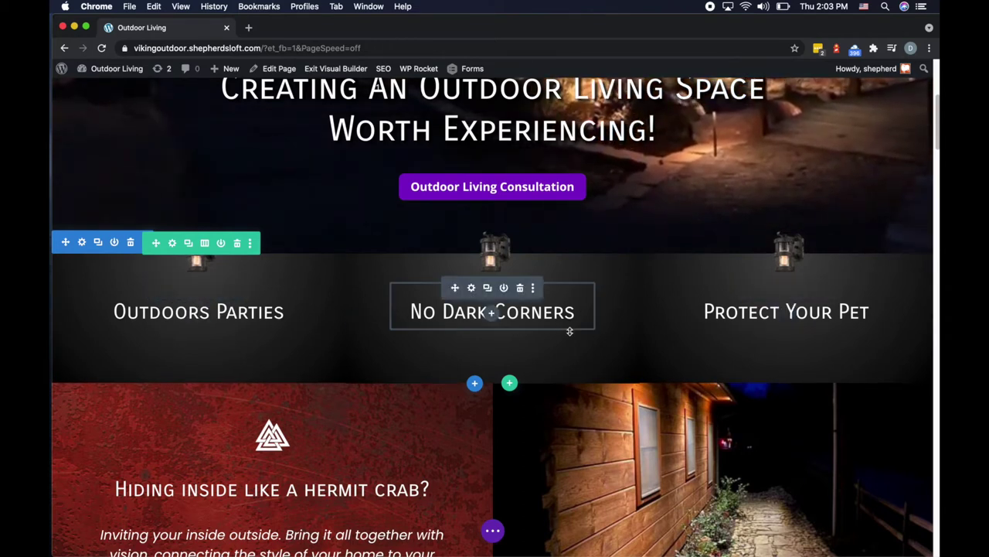
{"action": "scroll", "coordinate": [570, 330], "scroll_direction": "down", "scroll_amount": 2}
{"action": "scroll", "coordinate": [571, 330], "scroll_direction": "down", "scroll_amount": 4}
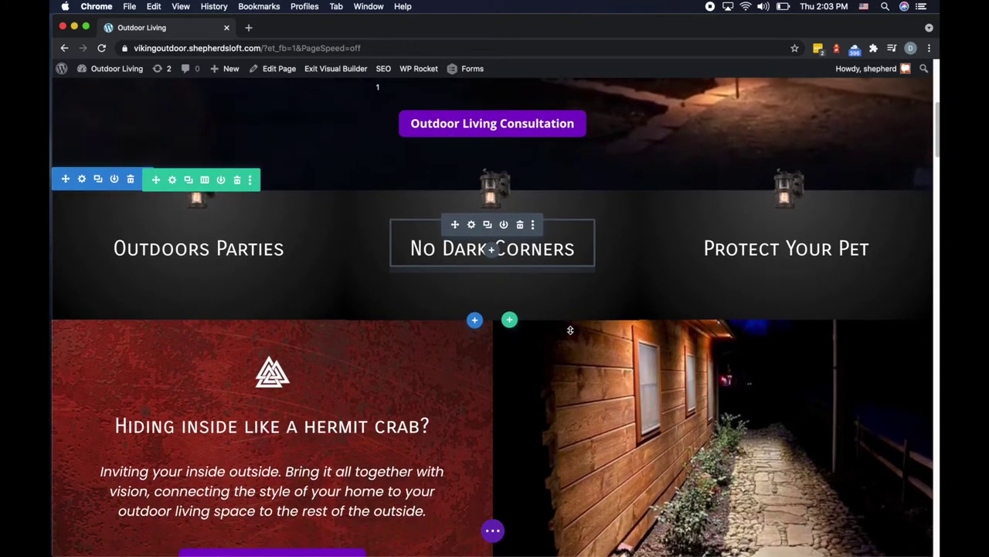
{"action": "scroll", "coordinate": [570, 330], "scroll_direction": "down", "scroll_amount": 10}
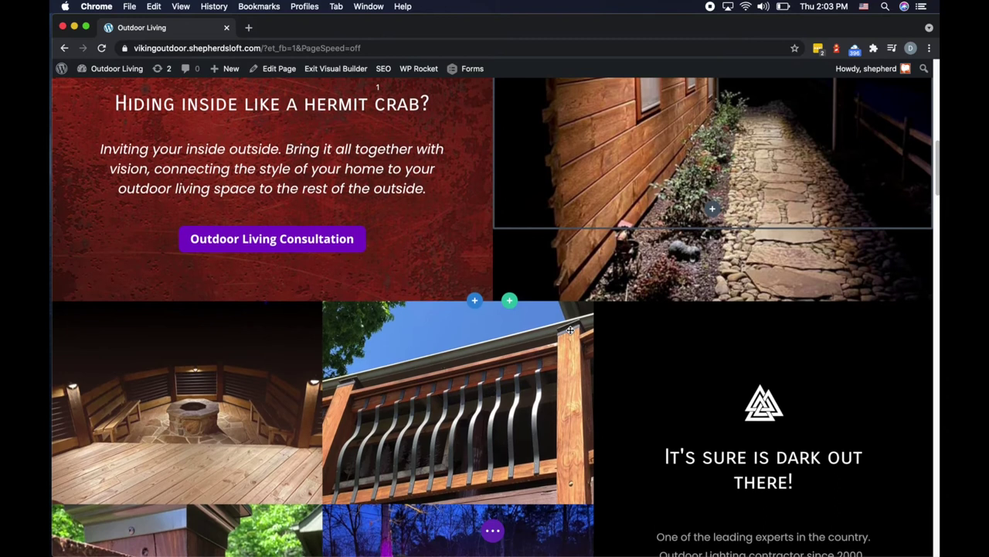
{"action": "scroll", "coordinate": [571, 330], "scroll_direction": "up", "scroll_amount": 3}
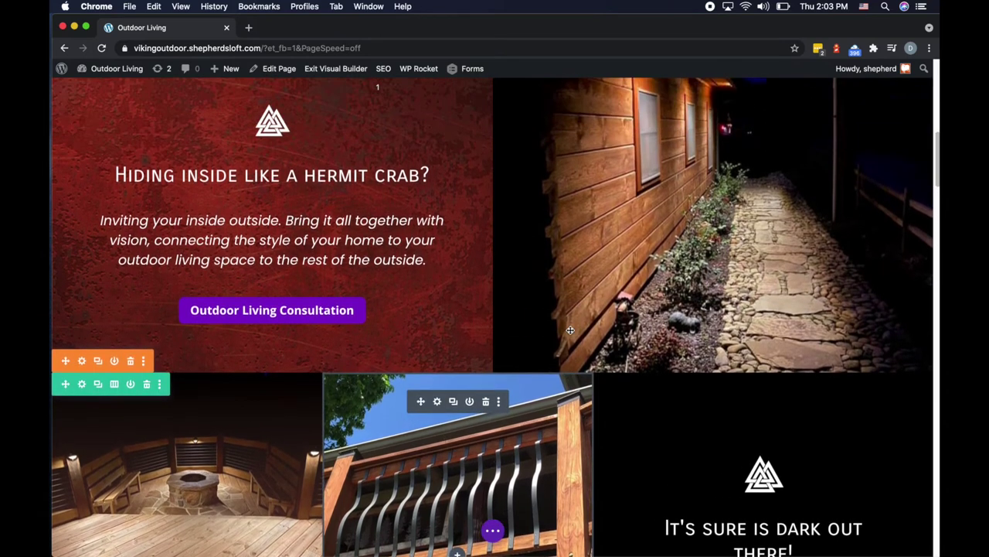
Replace the "Outdoors Parties" heading under the first lantern with "A Trusted Name" and save the text module
{"action": "scroll", "coordinate": [571, 330], "scroll_direction": "up", "scroll_amount": 12}
{"action": "scroll", "coordinate": [570, 330], "scroll_direction": "down", "scroll_amount": 3}
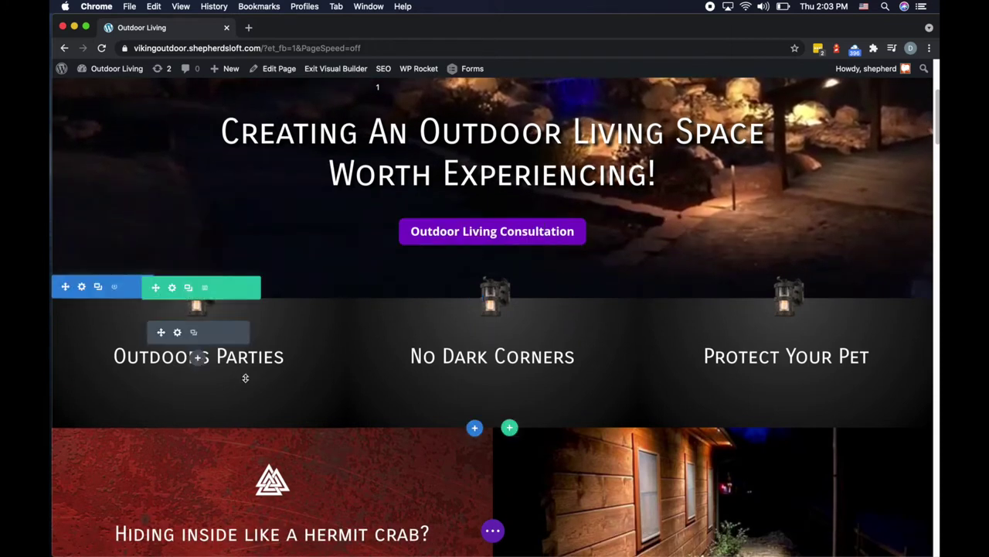
{"action": "left_click", "coordinate": [177, 333]}
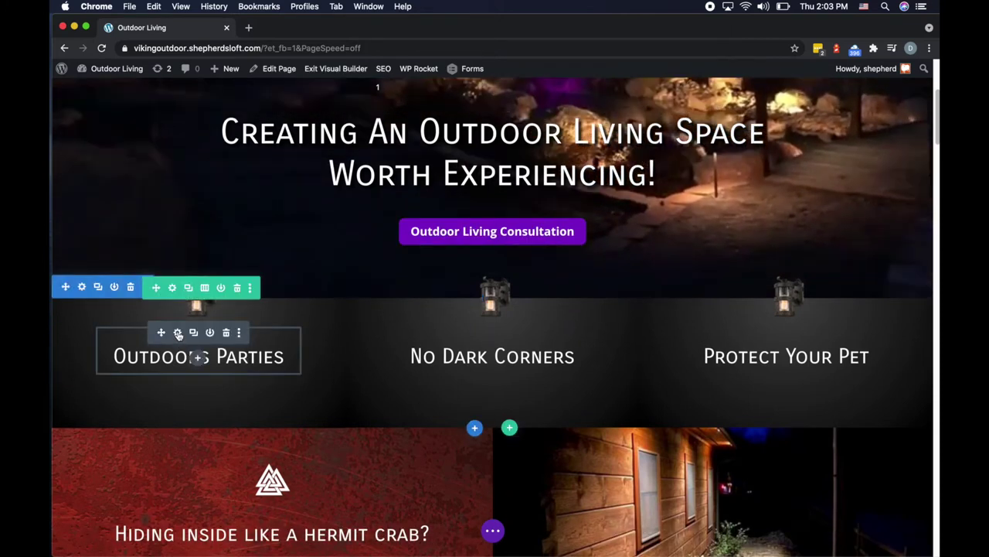
{"action": "left_click_drag", "start_coordinate": [213, 135], "coordinate": [479, 108]}
{"action": "triple_click", "coordinate": [380, 317]}
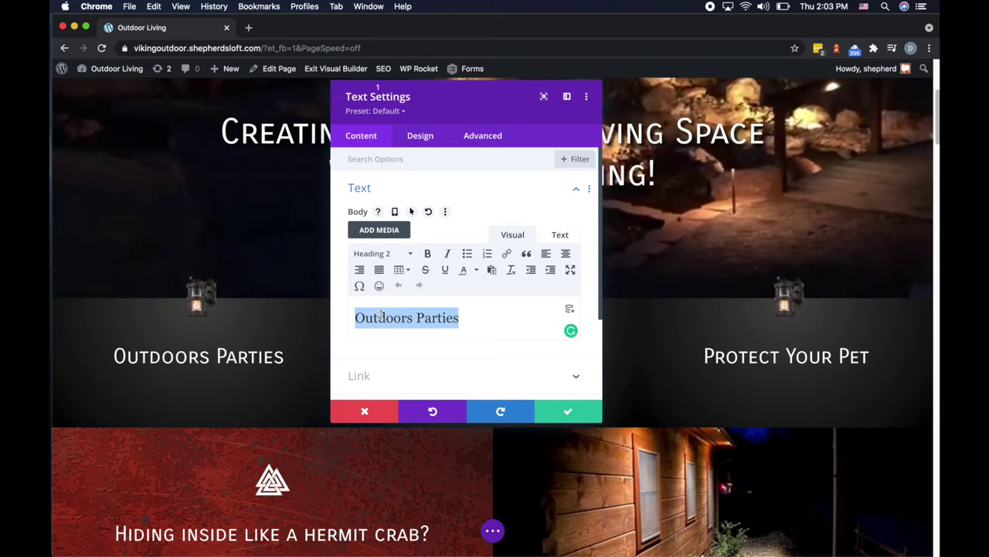
{"action": "type", "text": "A"}
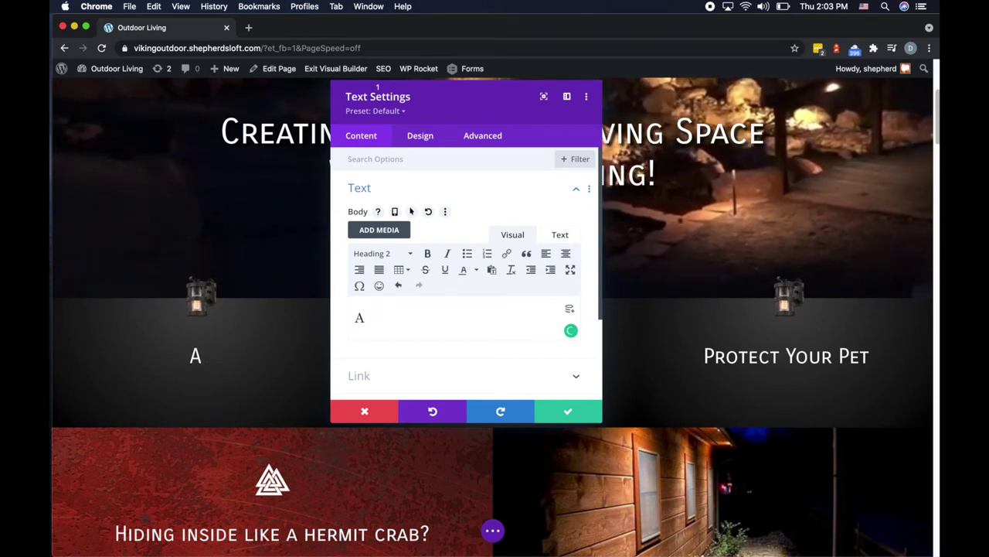
{"action": "type", "text": " Trusted Name"}
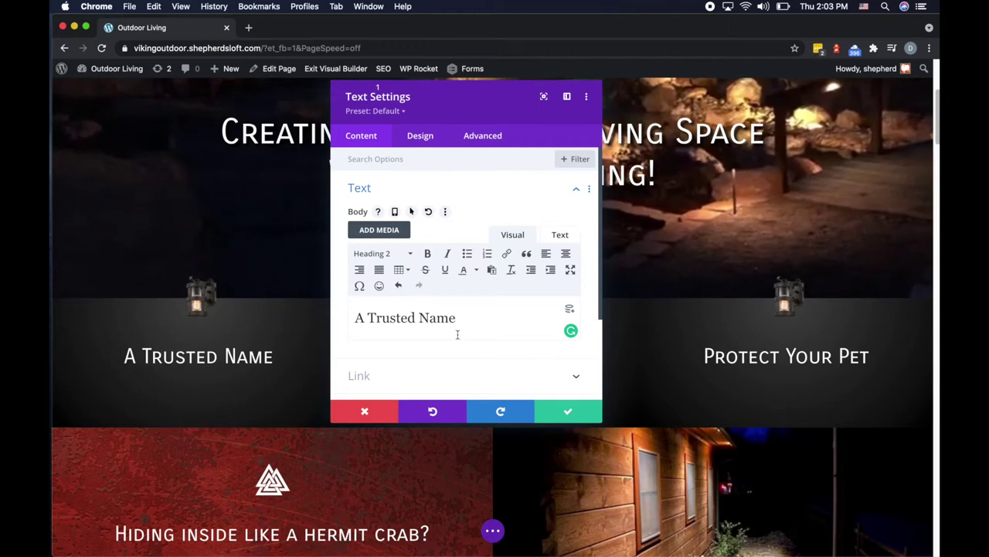
{"action": "left_click", "coordinate": [568, 413]}
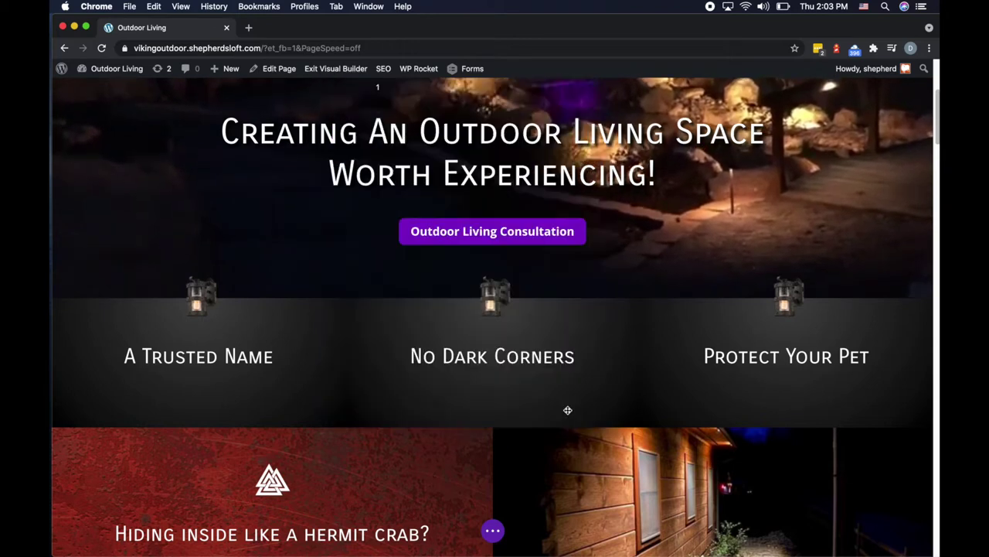
Replace the "No Dark Corners" heading under the middle lantern with "Peace Of Mind" and save the text module
{"action": "left_click", "coordinate": [472, 333]}
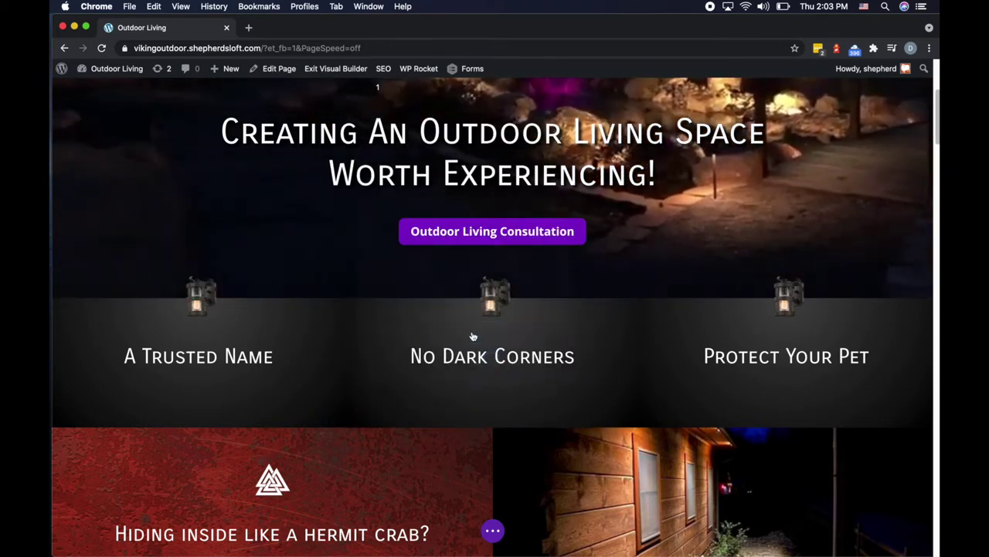
{"action": "left_click_drag", "start_coordinate": [453, 99], "coordinate": [699, 130]}
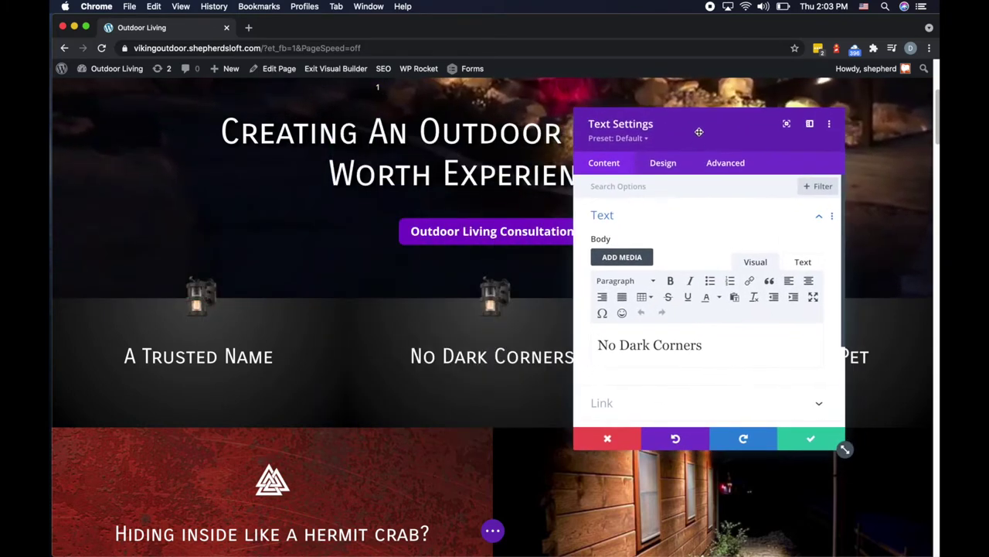
{"action": "triple_click", "coordinate": [654, 348]}
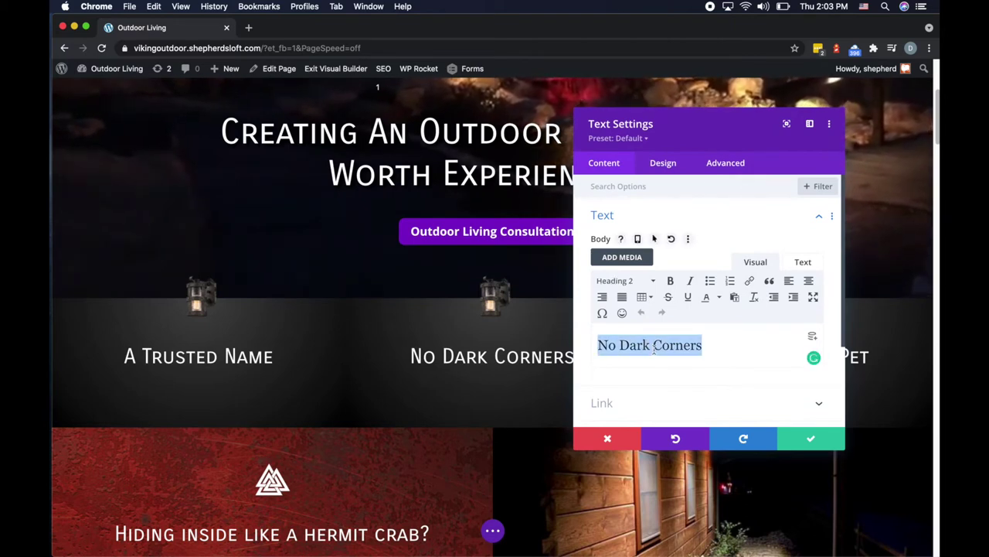
{"action": "type", "text": "Peace of"}
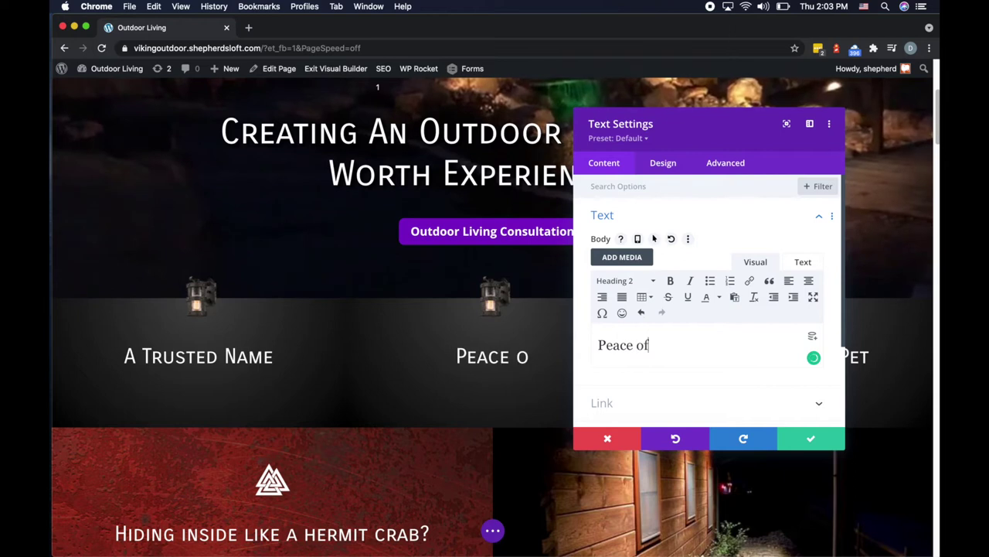
{"action": "key", "text": "BackSpace"}
{"action": "key", "text": "BackSpace"}
{"action": "type", "text": "Of"}
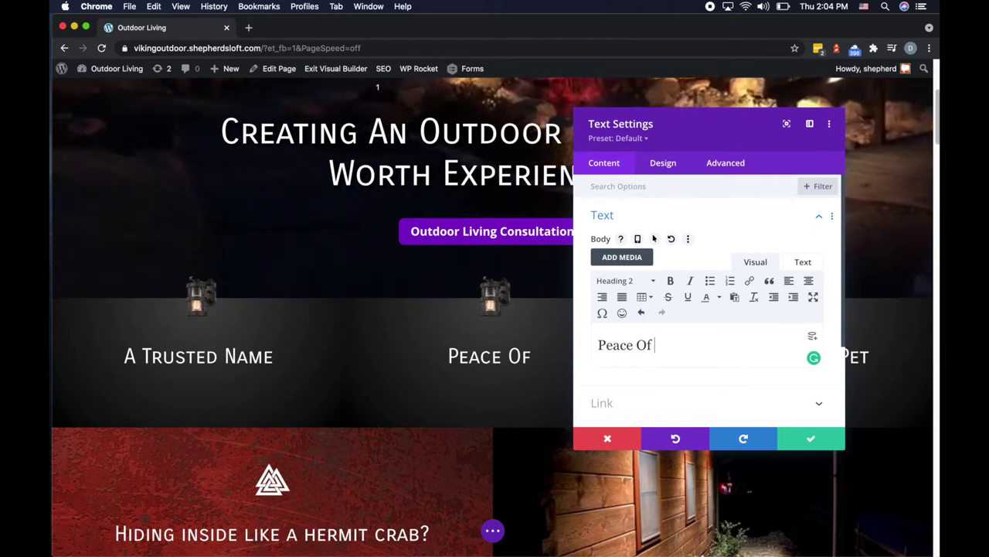
{"action": "type", "text": "Mind"}
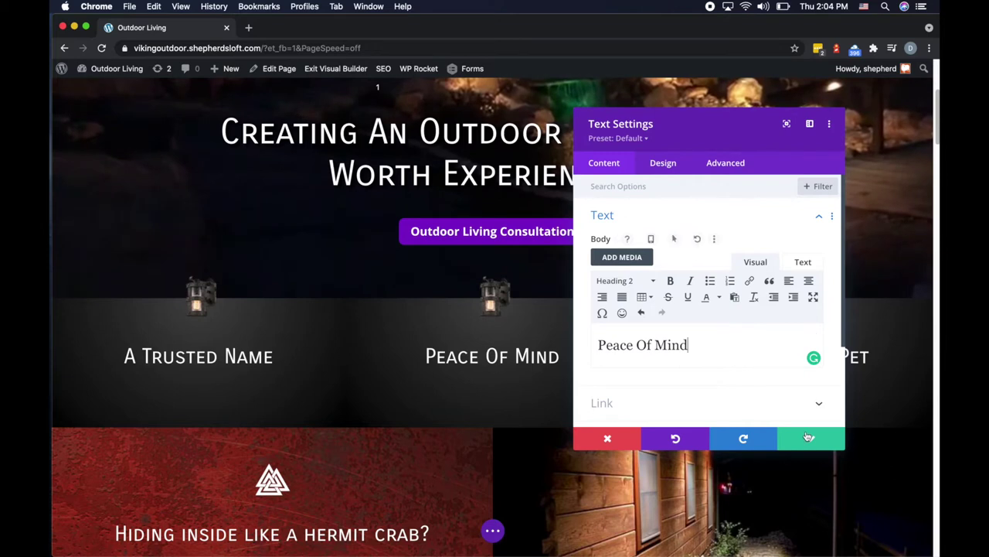
{"action": "left_click", "coordinate": [811, 438]}
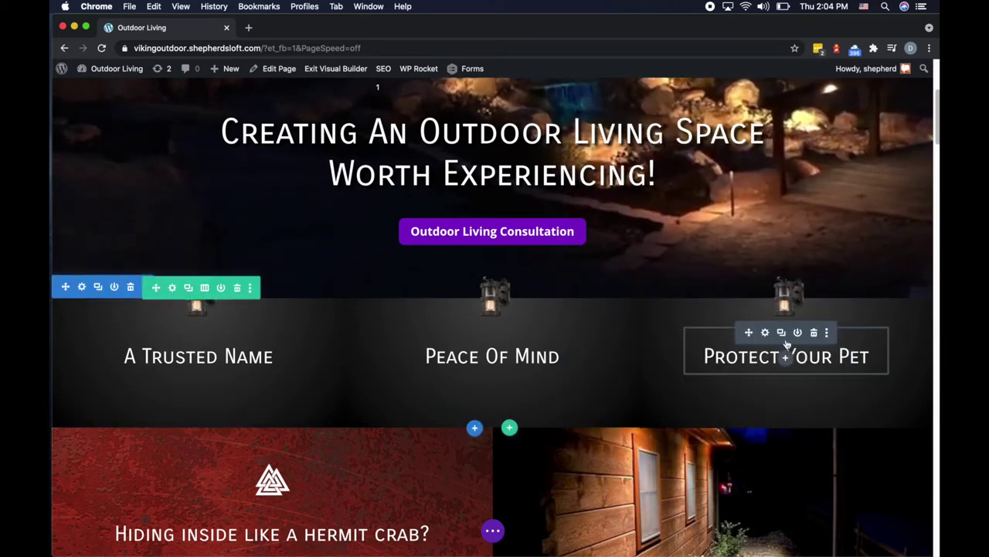
Replace the "Protect Your Pet" heading under the third lantern with "Outdoor Living" and save the text module
{"action": "left_click", "coordinate": [766, 332]}
{"action": "left_click_drag", "start_coordinate": [742, 158], "coordinate": [393, 156]}
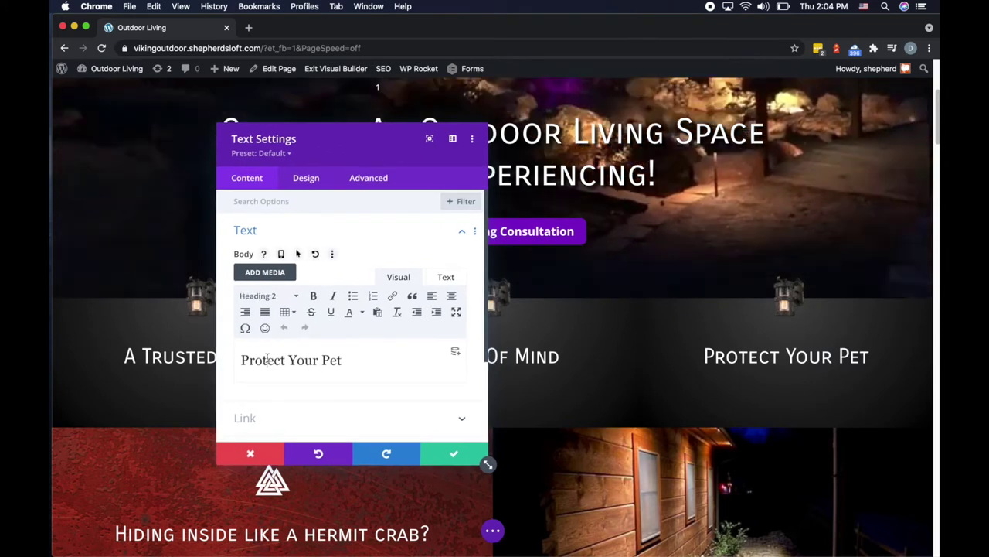
{"action": "double_click", "coordinate": [264, 359]}
{"action": "triple_click", "coordinate": [267, 359]}
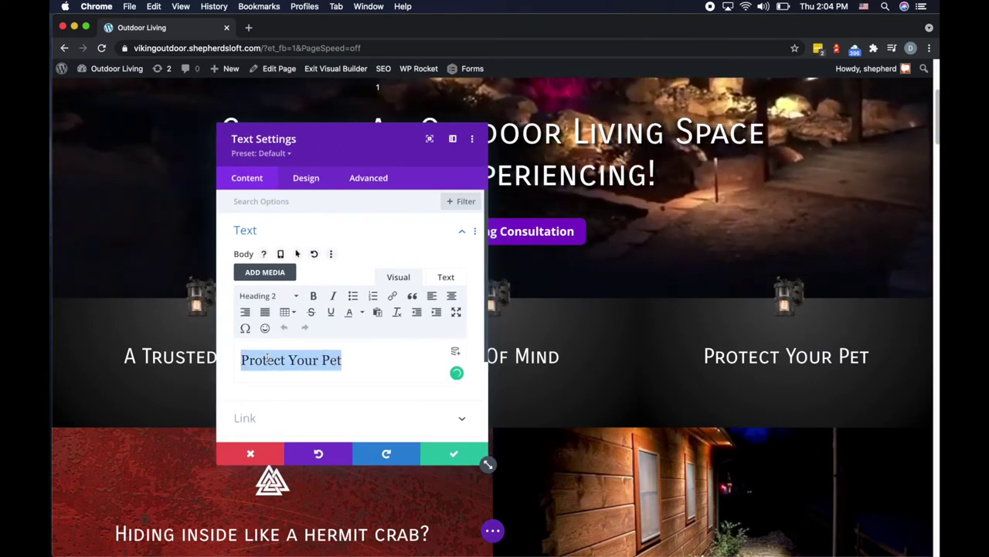
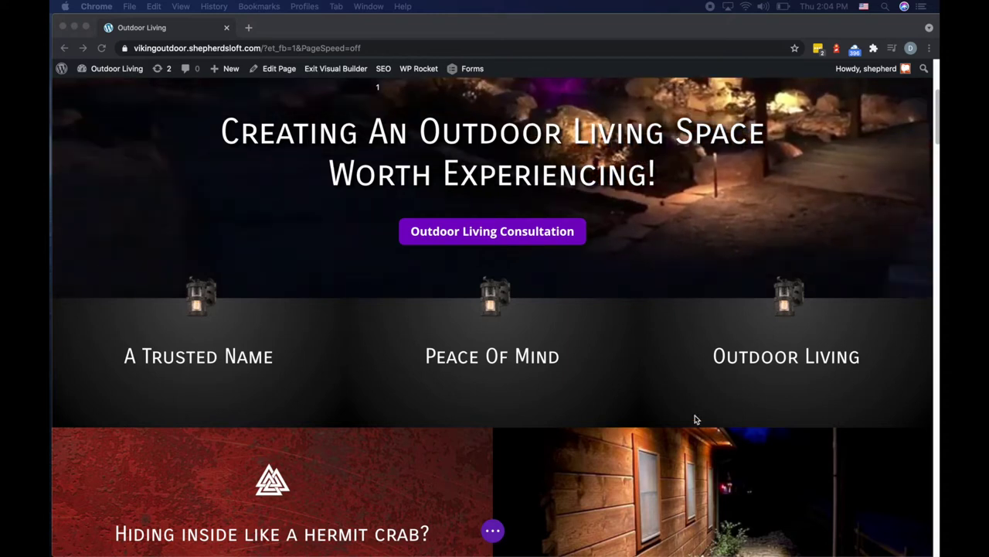
Examine the red hermit crab section and the gallery section with its dark text column beneath the lantern headings
{"action": "scroll", "coordinate": [711, 423], "scroll_direction": "down", "scroll_amount": 2}
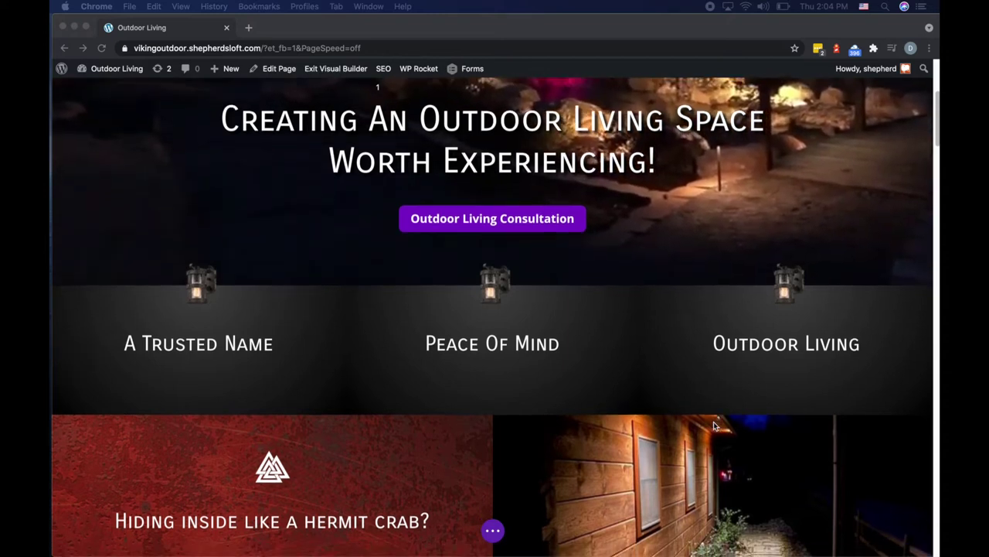
{"action": "scroll", "coordinate": [714, 421], "scroll_direction": "down", "scroll_amount": 5}
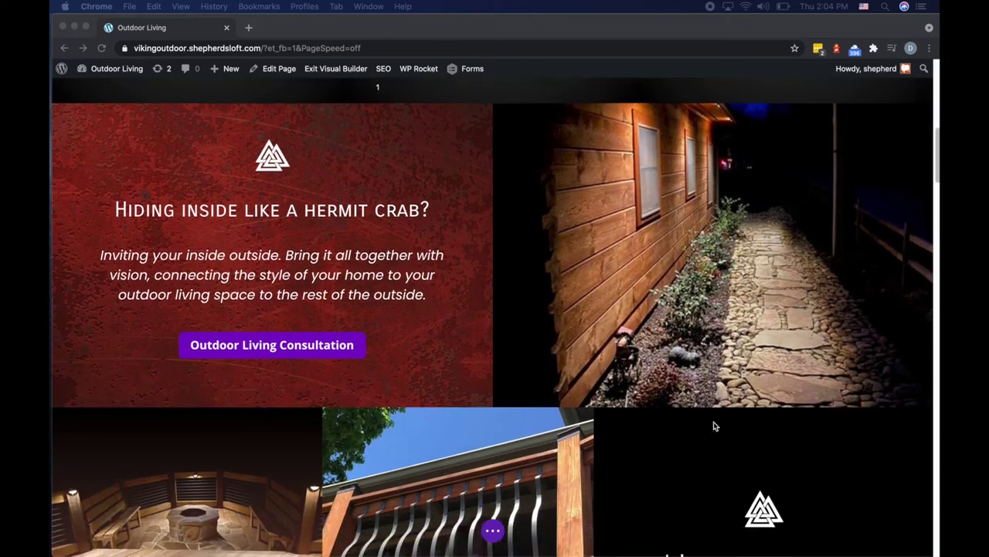
{"action": "scroll", "coordinate": [714, 422], "scroll_direction": "down", "scroll_amount": 3}
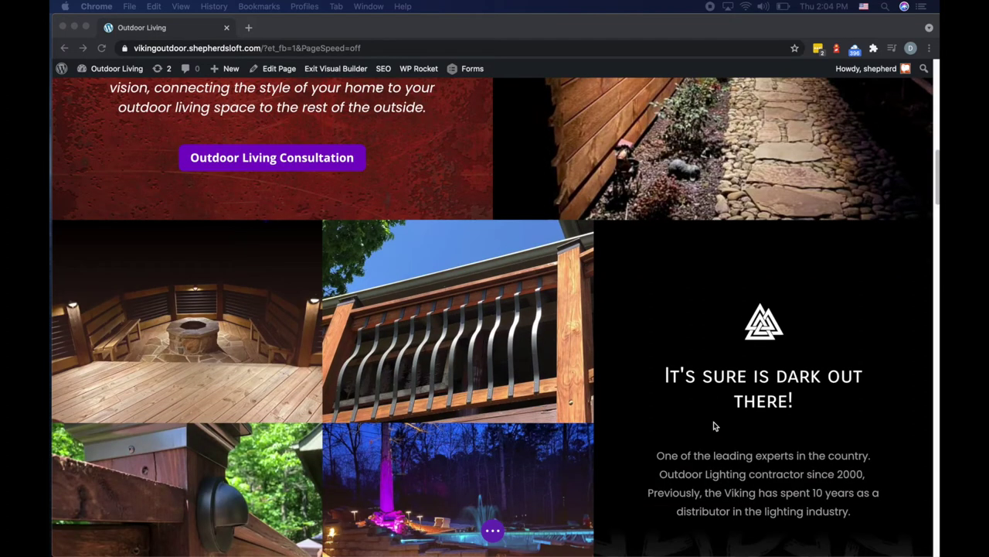
{"action": "left_click", "coordinate": [755, 399]}
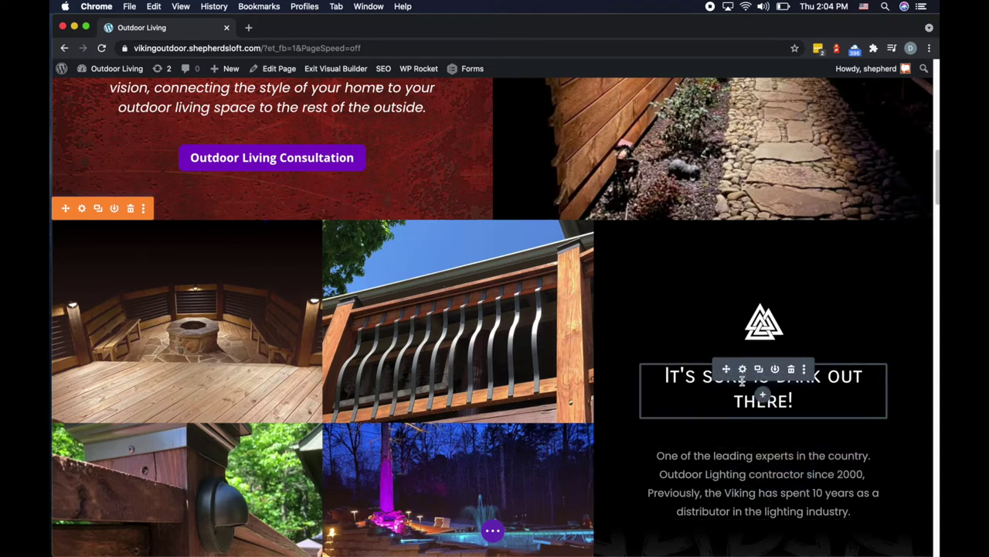
{"action": "scroll", "coordinate": [538, 387], "scroll_direction": "up", "scroll_amount": 5}
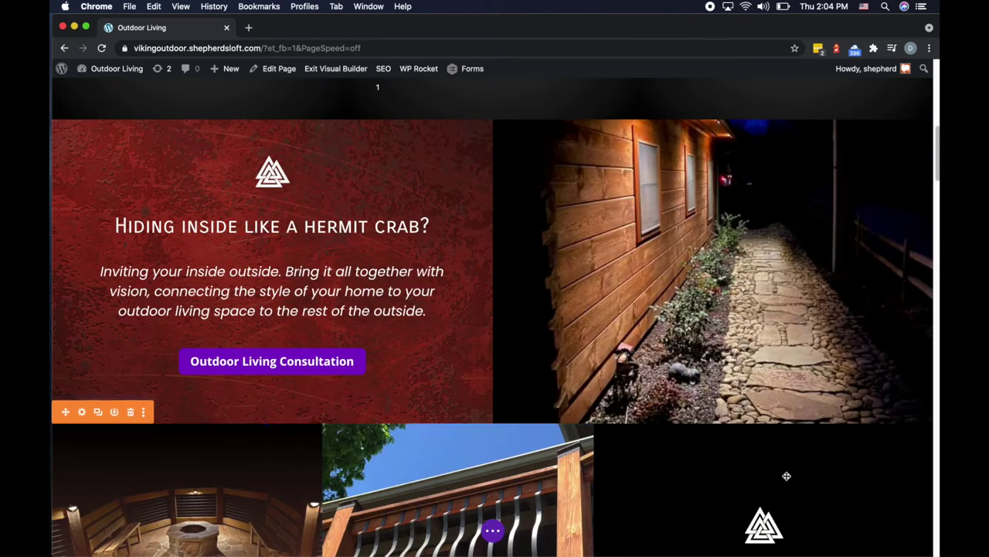
{"action": "scroll", "coordinate": [786, 472], "scroll_direction": "down", "scroll_amount": 3}
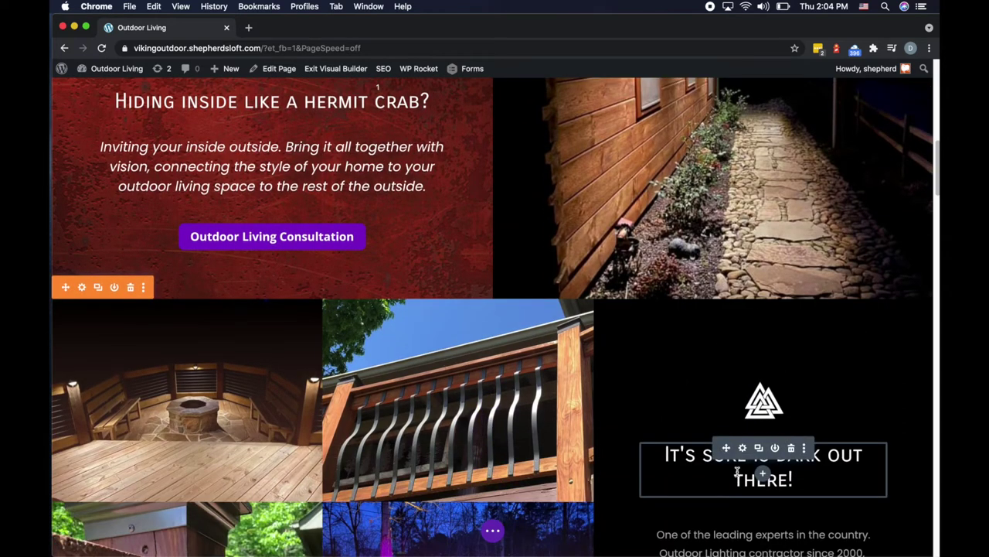
{"action": "scroll", "coordinate": [326, 278], "scroll_direction": "up", "scroll_amount": 1}
{"action": "scroll", "coordinate": [326, 278], "scroll_direction": "up", "scroll_amount": 3}
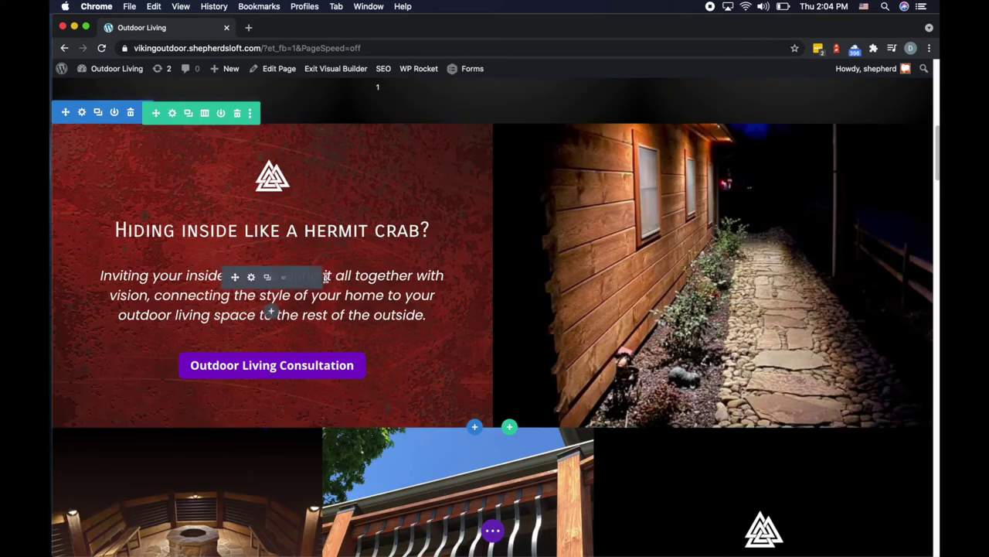
{"action": "scroll", "coordinate": [325, 278], "scroll_direction": "down", "scroll_amount": 2}
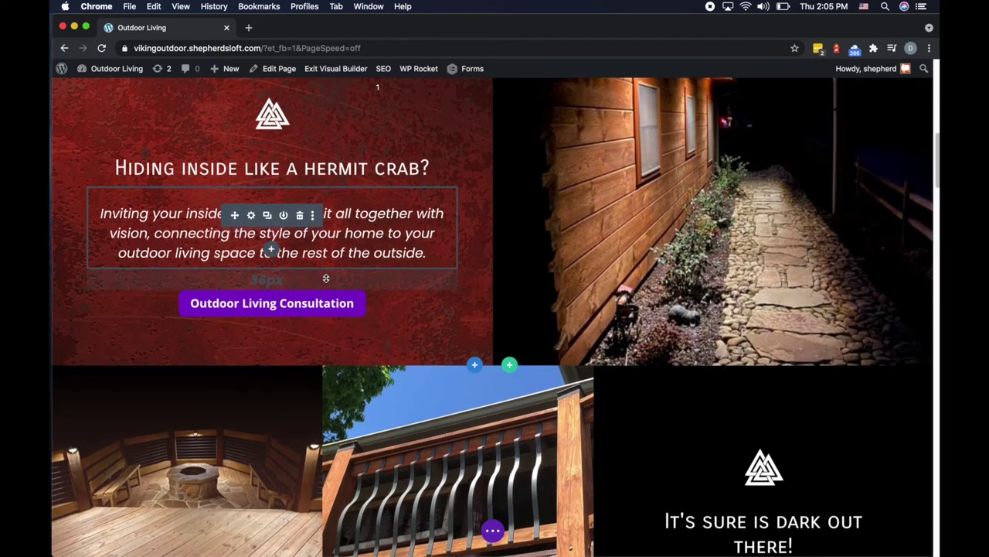
{"action": "scroll", "coordinate": [326, 278], "scroll_direction": "up", "scroll_amount": 3}
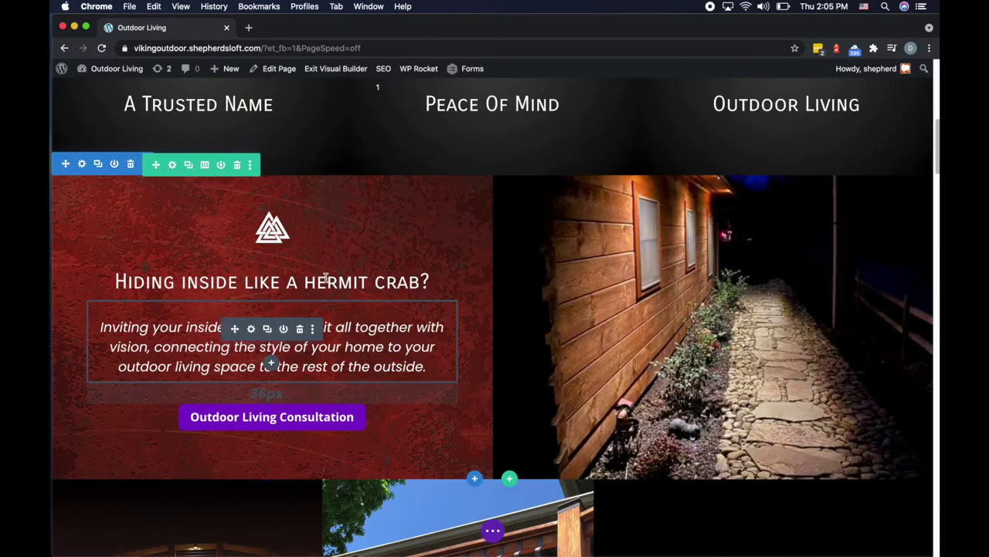
Duplicate the red hermit crab section and move the copy directly below the gallery section
{"action": "left_click", "coordinate": [98, 164]}
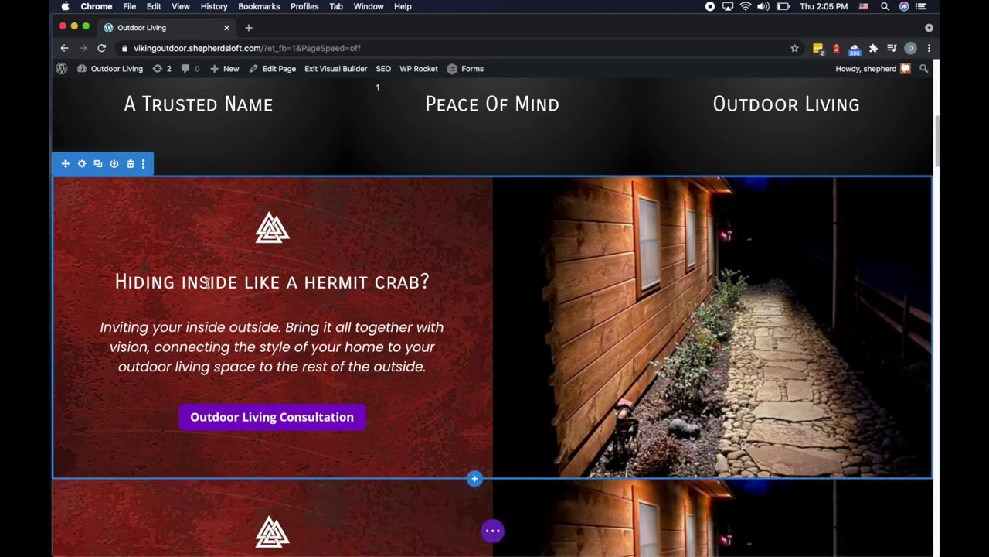
{"action": "scroll", "coordinate": [202, 283], "scroll_direction": "down", "scroll_amount": 5}
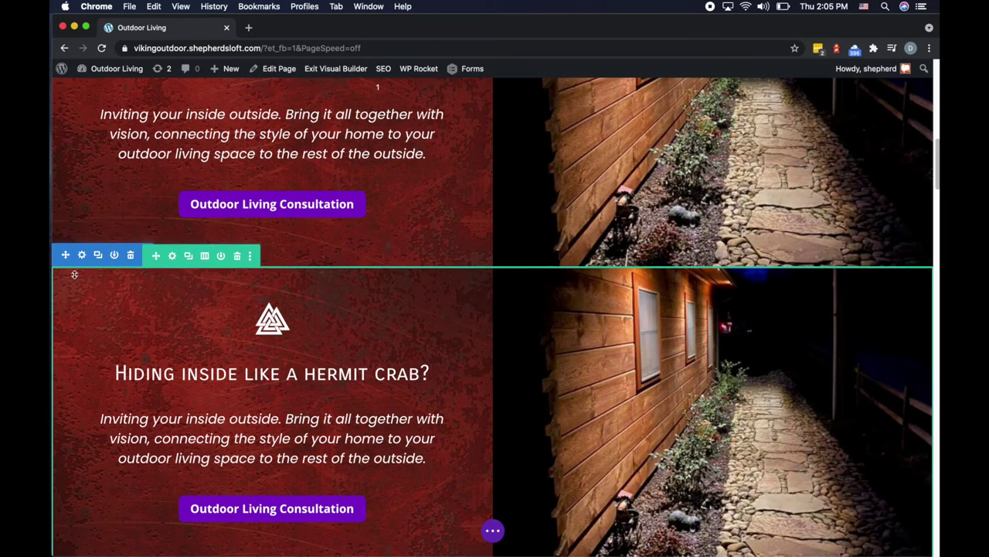
{"action": "left_click_drag", "start_coordinate": [65, 254], "coordinate": [93, 290]}
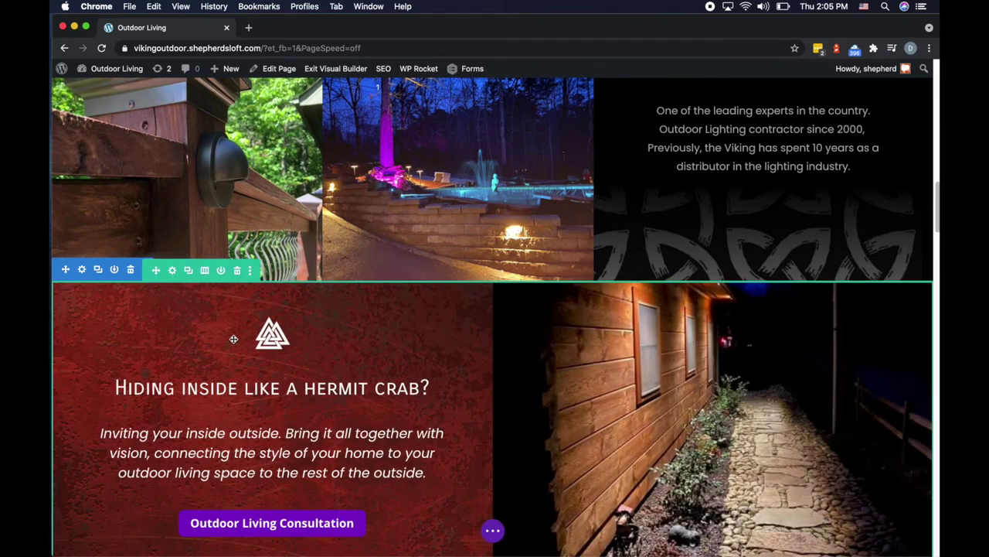
{"action": "scroll", "coordinate": [288, 342], "scroll_direction": "up", "scroll_amount": 3}
{"action": "scroll", "coordinate": [289, 341], "scroll_direction": "up", "scroll_amount": 3}
{"action": "scroll", "coordinate": [294, 402], "scroll_direction": "down", "scroll_amount": 5}
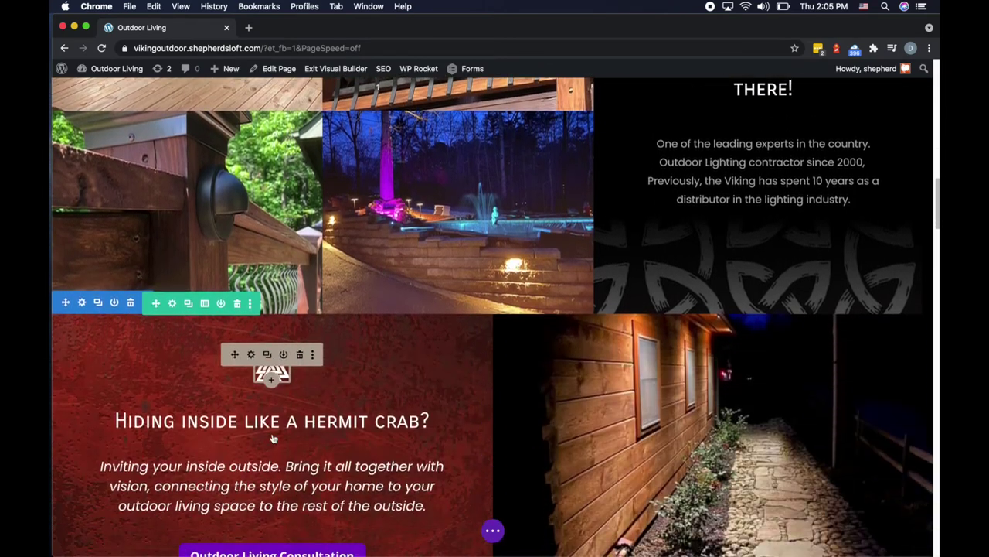
{"action": "scroll", "coordinate": [304, 421], "scroll_direction": "up", "scroll_amount": 10}
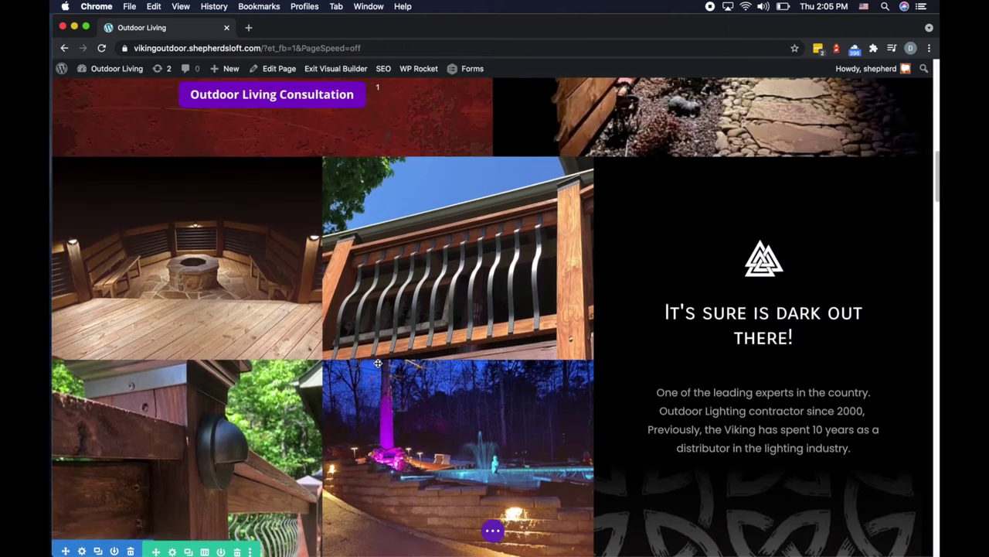
Copy the "It's sure is dark out there!" heading text beside the gallery and close its text settings
{"action": "scroll", "coordinate": [712, 395], "scroll_direction": "down", "scroll_amount": 3}
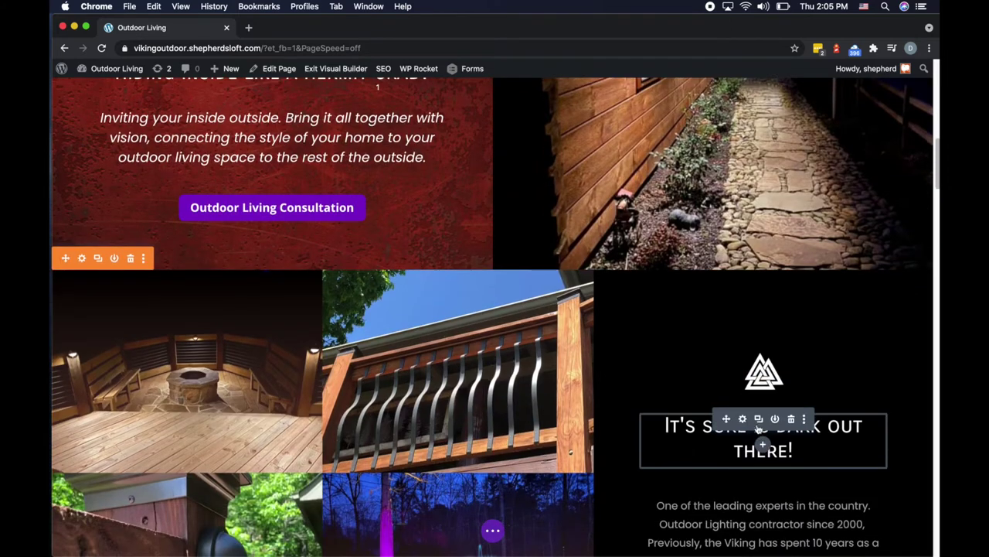
{"action": "left_click", "coordinate": [743, 419]}
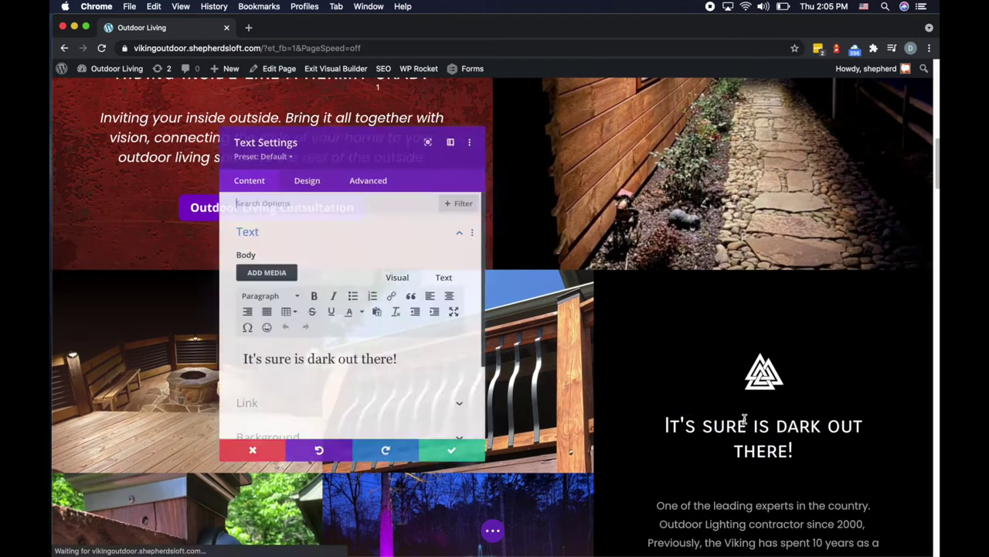
{"action": "triple_click", "coordinate": [321, 363]}
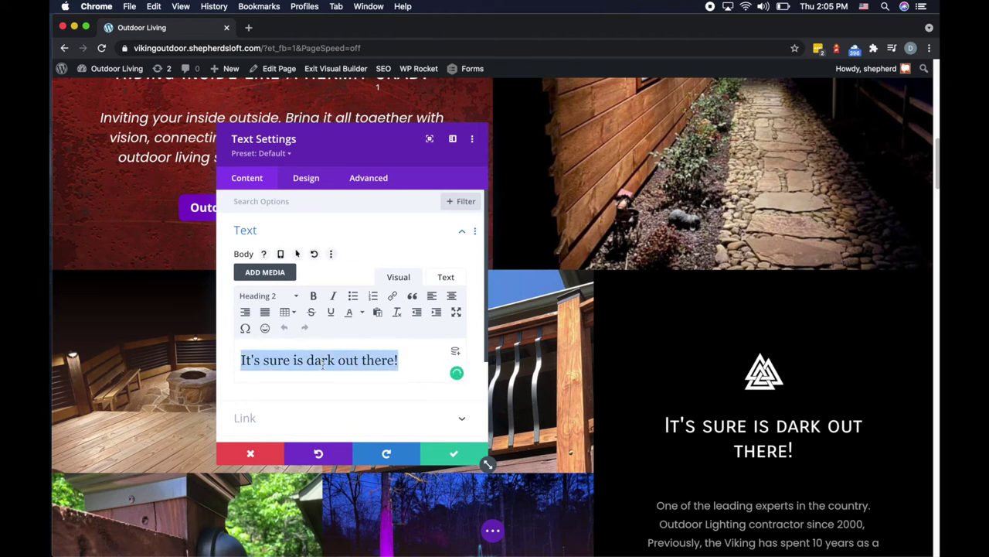
{"action": "left_click", "coordinate": [454, 453]}
Replace the hermit crab heading in the red section above the gallery with "It sure is dark out there!" and save the module
{"action": "scroll", "coordinate": [251, 274], "scroll_direction": "up", "scroll_amount": 5}
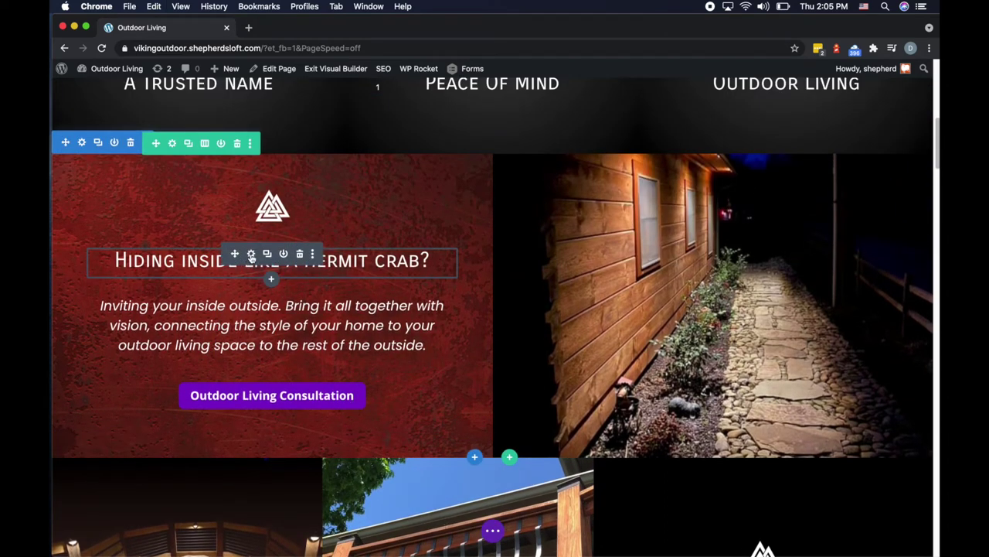
{"action": "left_click", "coordinate": [250, 258]}
{"action": "triple_click", "coordinate": [281, 357]}
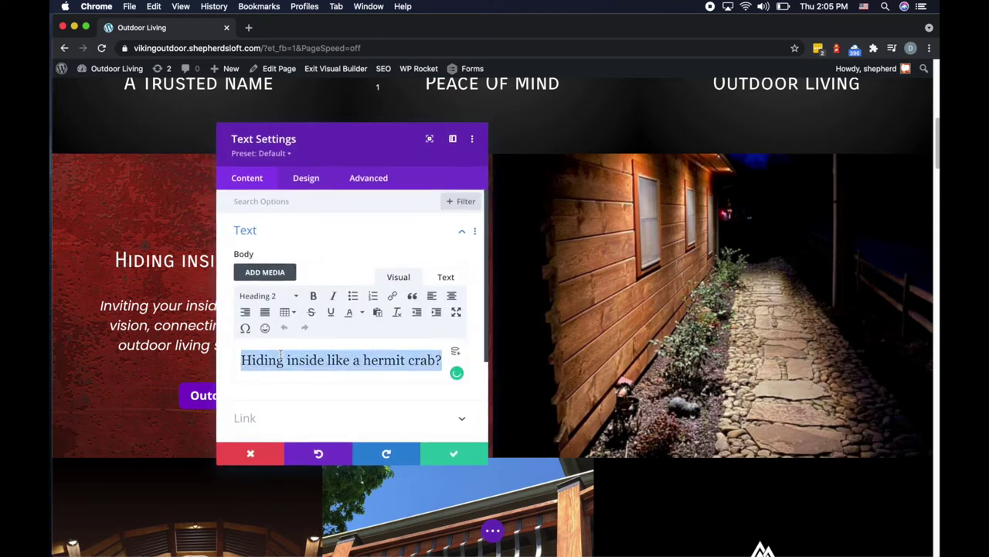
{"action": "type", "text": "It's sure is dark out there!"}
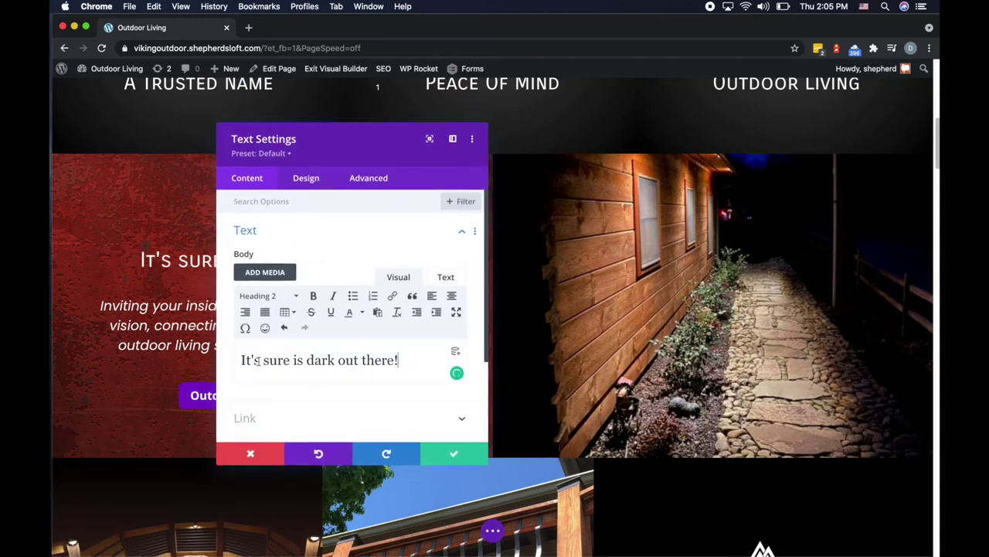
{"action": "key", "text": "BackSpace"}
{"action": "key", "text": "BackSpace"}
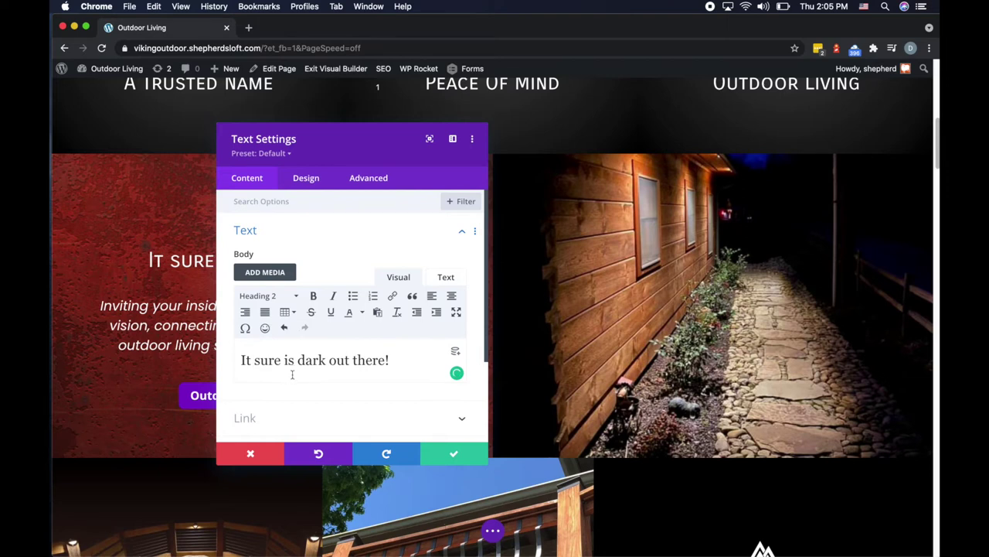
{"action": "left_click", "coordinate": [456, 454]}
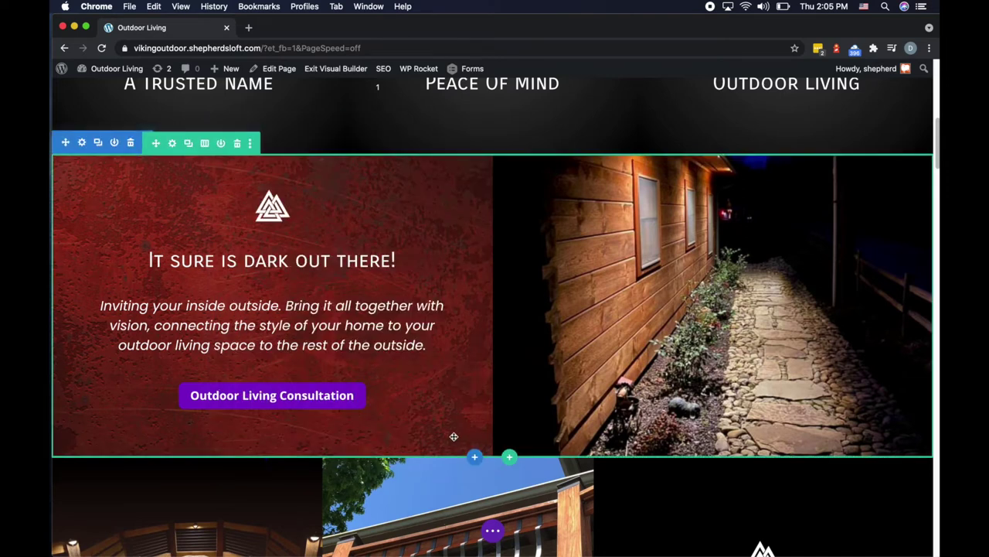
Compare the paragraph beside the gallery with the text in the red section above it
{"action": "scroll", "coordinate": [454, 437], "scroll_direction": "down", "scroll_amount": 5}
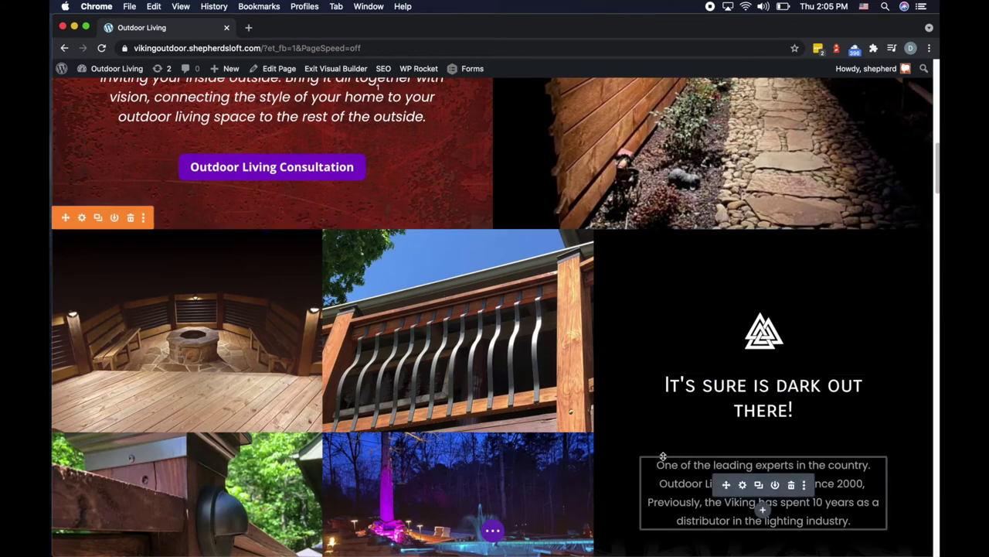
{"action": "scroll", "coordinate": [661, 456], "scroll_direction": "up", "scroll_amount": 2}
{"action": "scroll", "coordinate": [661, 452], "scroll_direction": "up", "scroll_amount": 4}
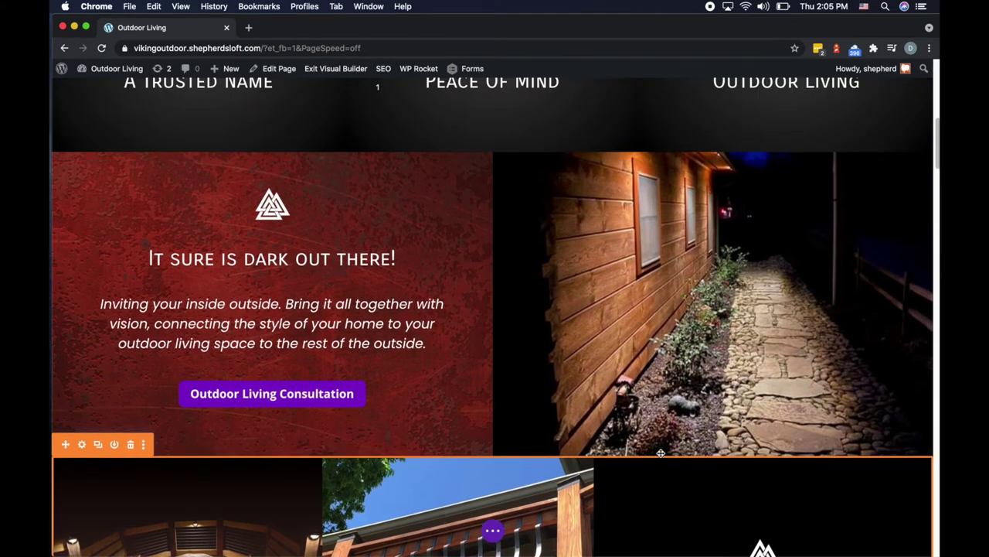
{"action": "scroll", "coordinate": [661, 454], "scroll_direction": "down", "scroll_amount": 1}
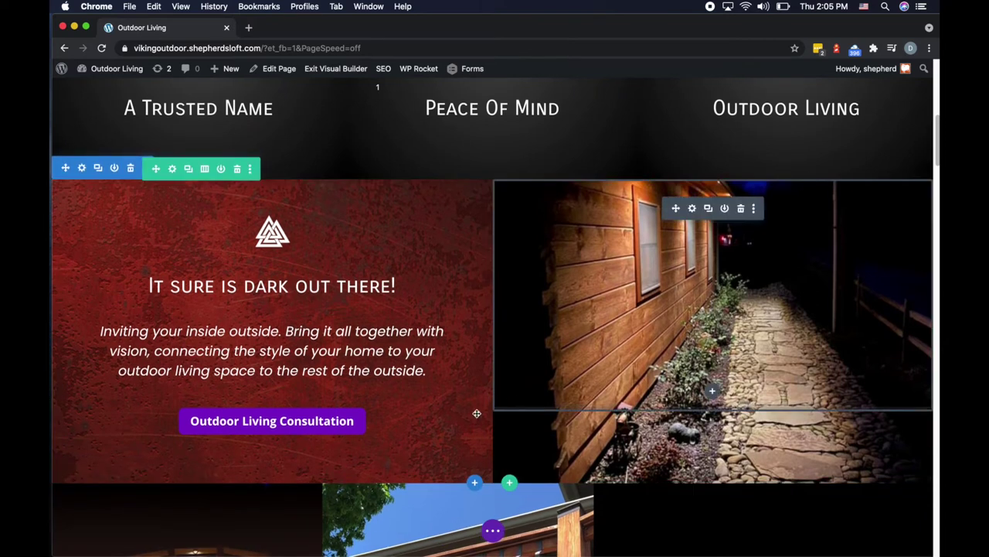
Copy the "One of the leading experts in the country" paragraph beside the gallery and close its text settings
{"action": "scroll", "coordinate": [477, 412], "scroll_direction": "down", "scroll_amount": 8}
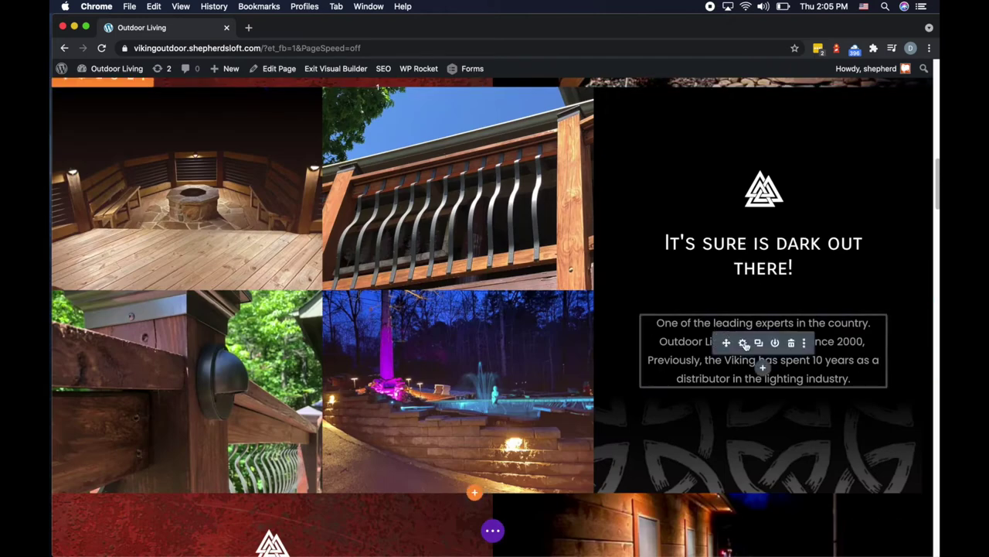
{"action": "left_click", "coordinate": [744, 344]}
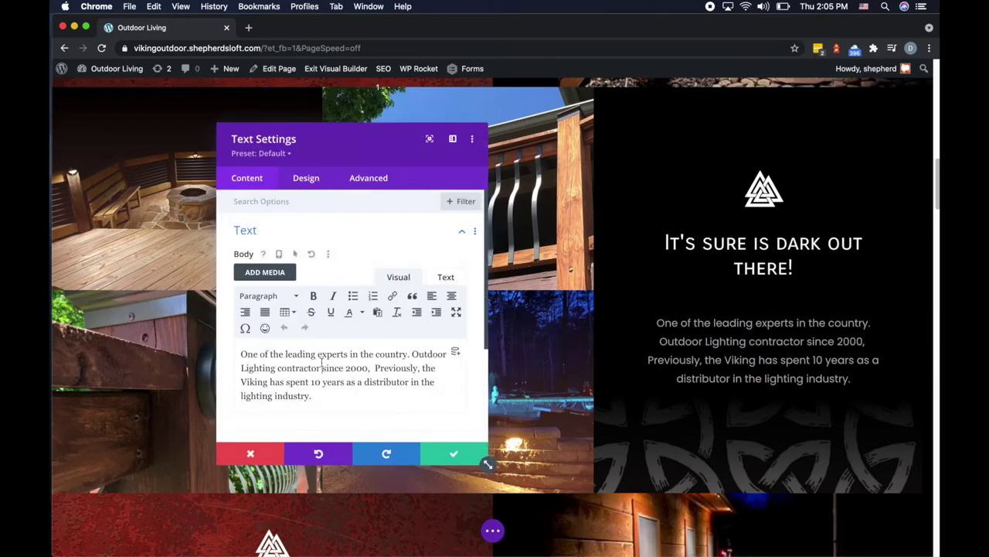
{"action": "triple_click", "coordinate": [322, 363]}
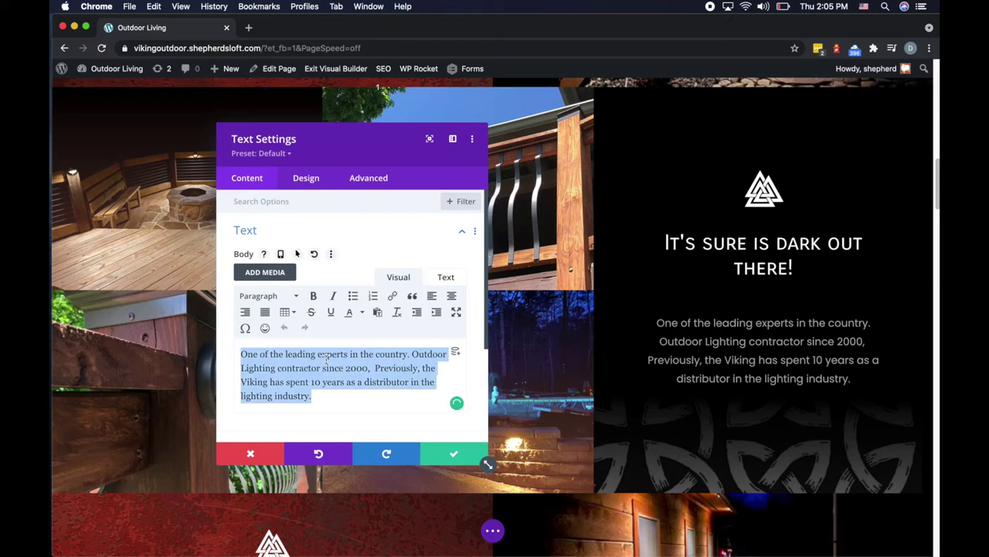
{"action": "left_click", "coordinate": [453, 453]}
Replace the testimonial body in the red section above the gallery with the copied "One of the leading experts" paragraph
{"action": "scroll", "coordinate": [380, 399], "scroll_direction": "up", "scroll_amount": 3}
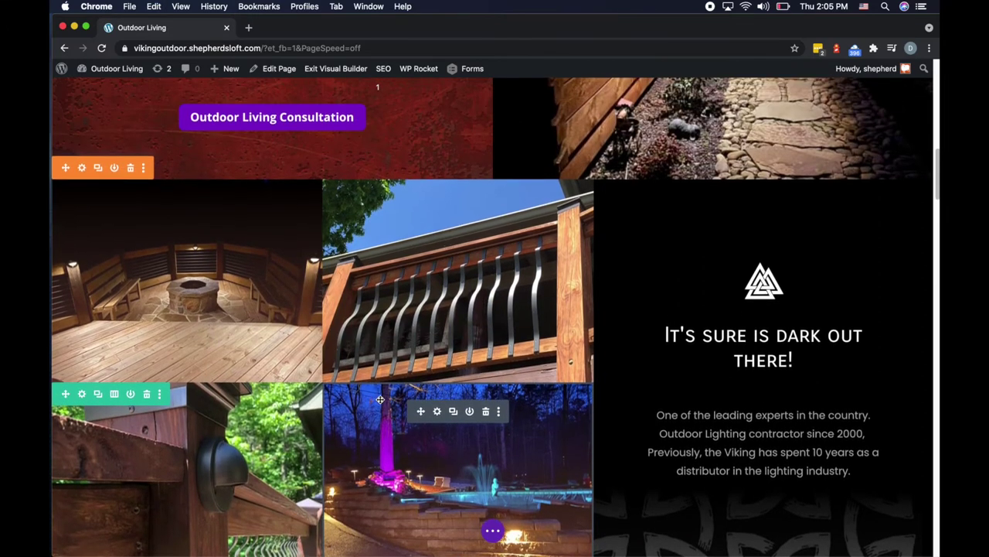
{"action": "scroll", "coordinate": [381, 399], "scroll_direction": "up", "scroll_amount": 4}
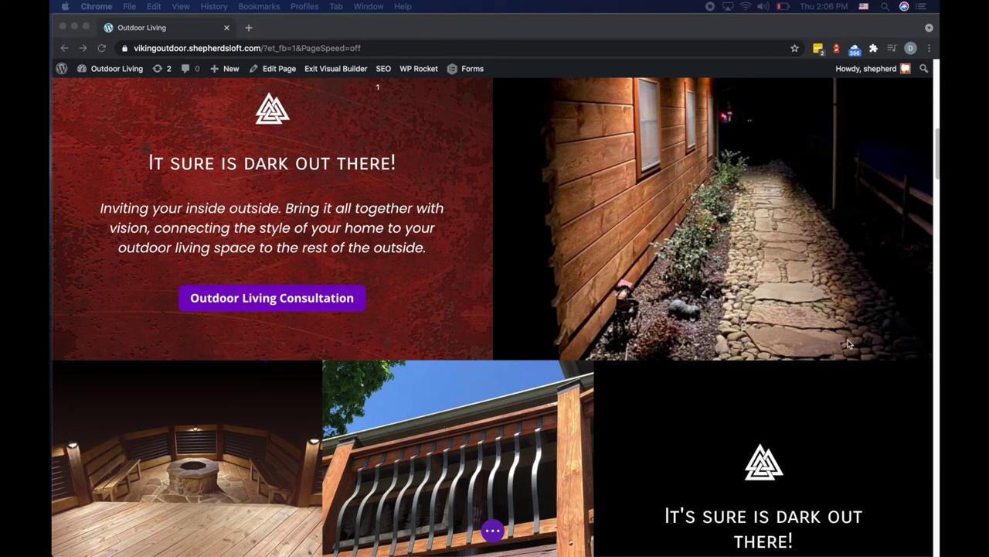
{"action": "left_click", "coordinate": [312, 226]}
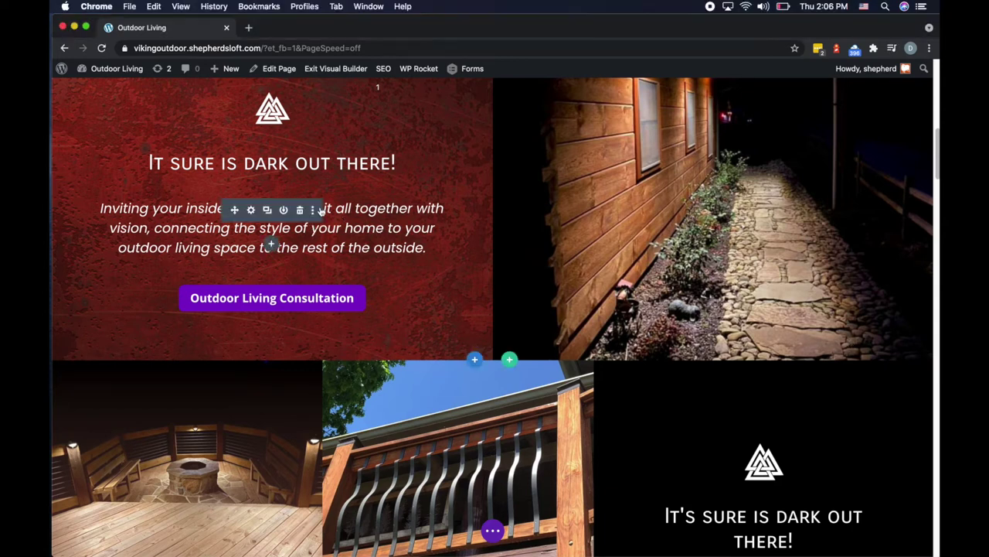
{"action": "left_click", "coordinate": [251, 211]}
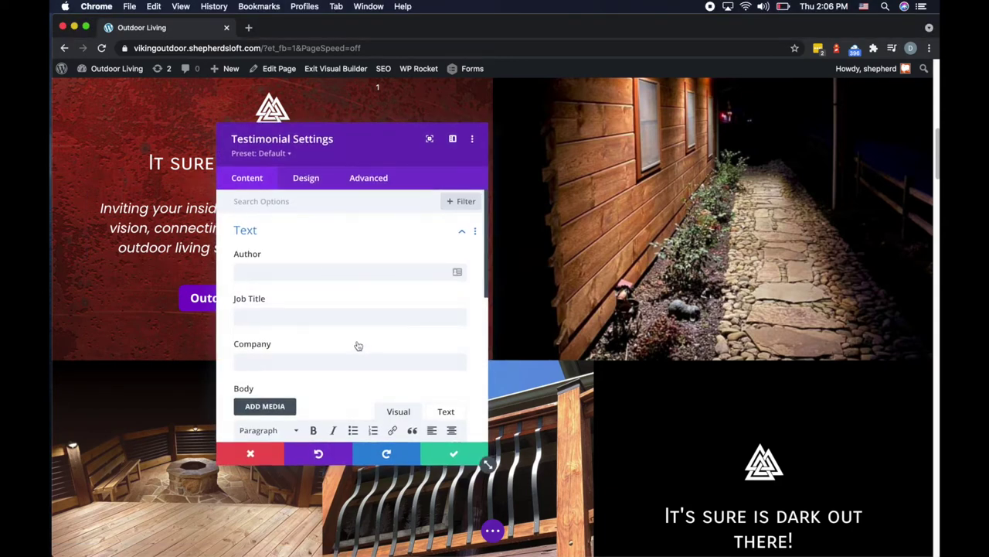
{"action": "scroll", "coordinate": [358, 343], "scroll_direction": "down", "scroll_amount": 5}
{"action": "key", "text": "super+a"}
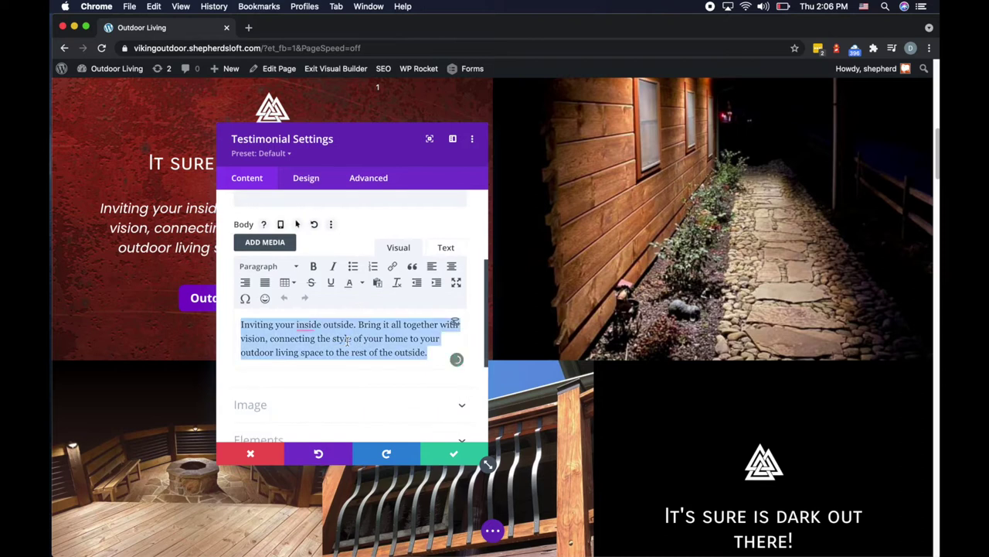
{"action": "type", "text": "One of the leading experts in the country. Outdoor Lighting contractor since 2000.  Previously, the Viking has spent 10 years as a distributor in the lighting industry."}
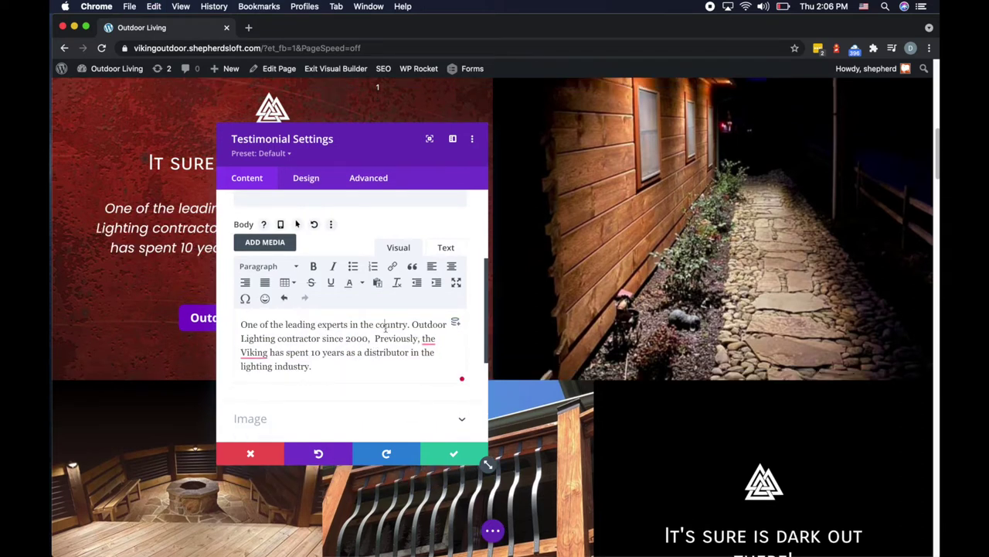
Change "country" to "U.S." in the testimonial body and put the first sentence in its own paragraph
{"action": "double_click", "coordinate": [385, 327]}
{"action": "type", "text": "U"}
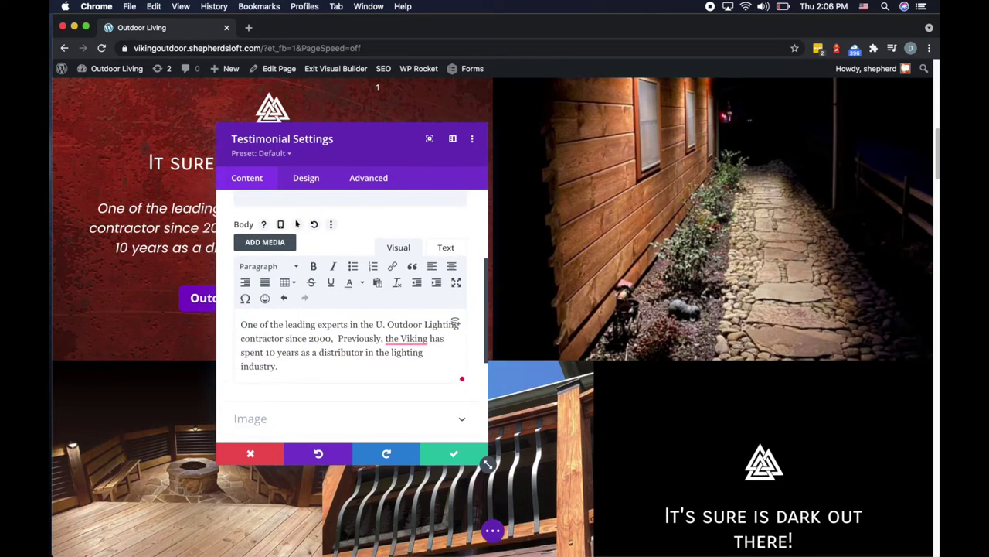
{"action": "type", "text": ".S"}
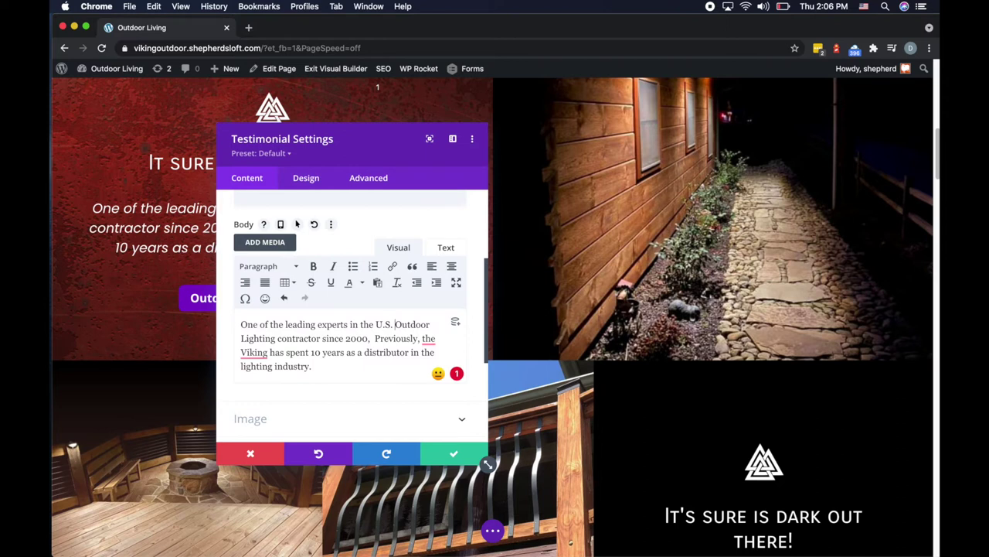
{"action": "key", "text": "Return"}
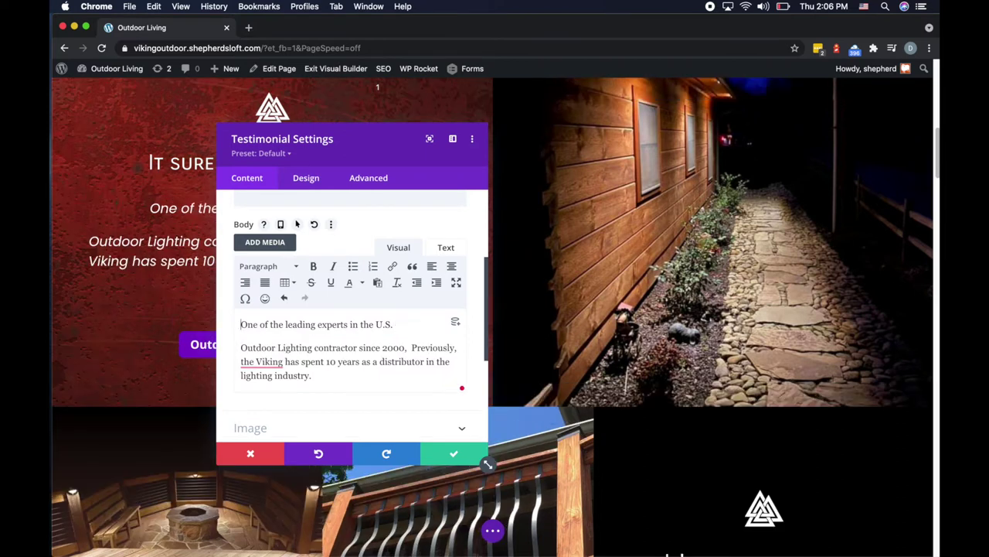
{"action": "left_click_drag", "start_coordinate": [364, 139], "coordinate": [680, 111]}
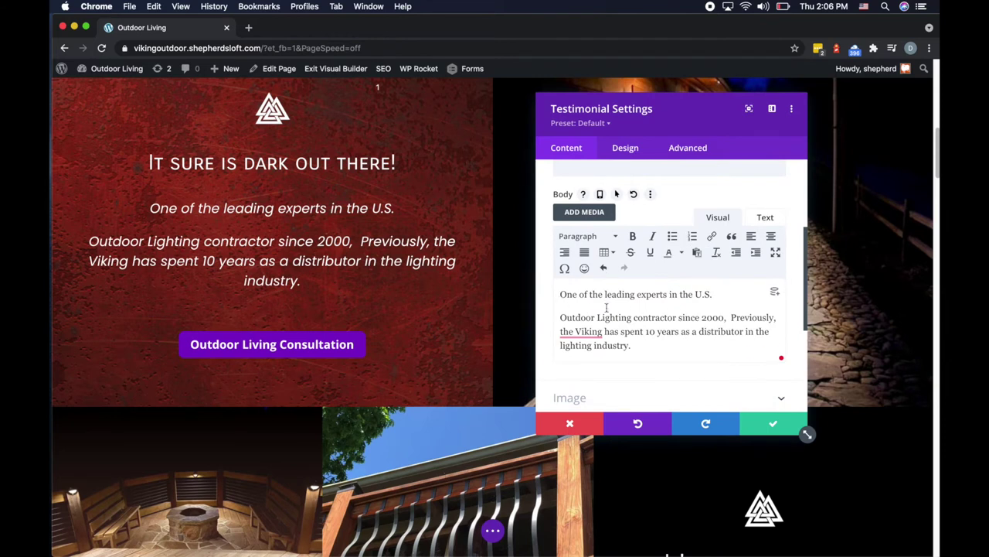
Add a "•" bullet before the "One of the leading experts" and "Outdoor Lighting contractor" lines of the testimonial body
{"action": "type", "text": "•"}
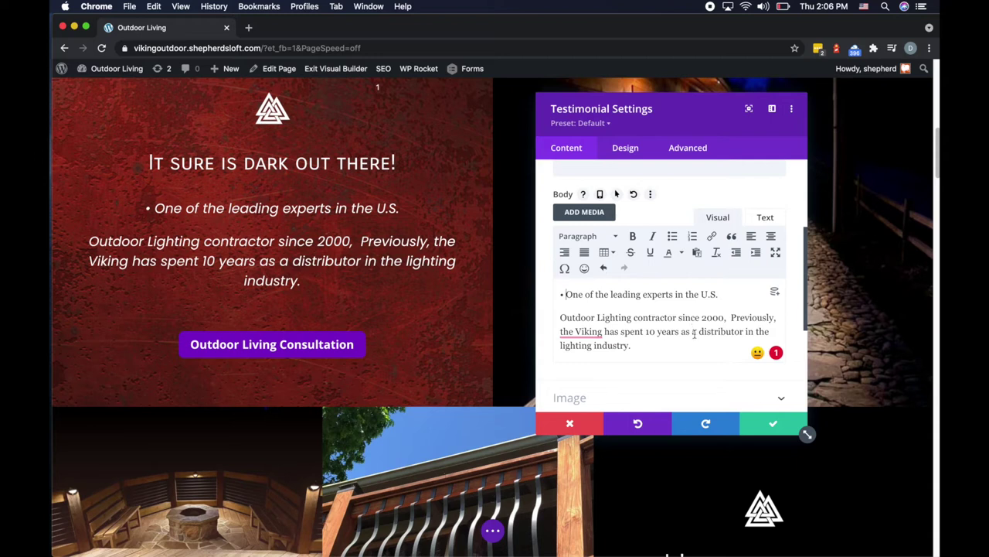
{"action": "left_click", "coordinate": [559, 320]}
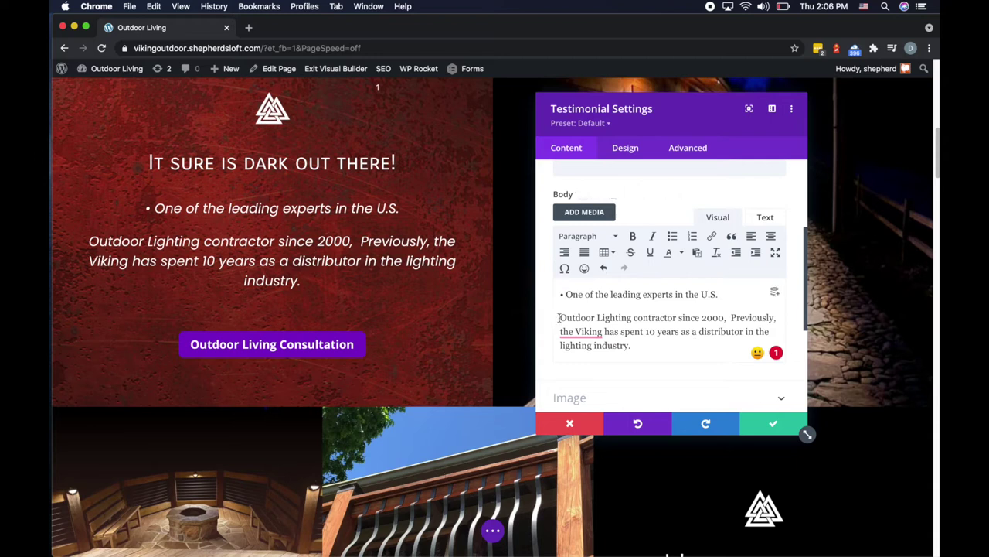
{"action": "mouse_move", "coordinate": [589, 332]}
{"action": "type", "text": "*"}
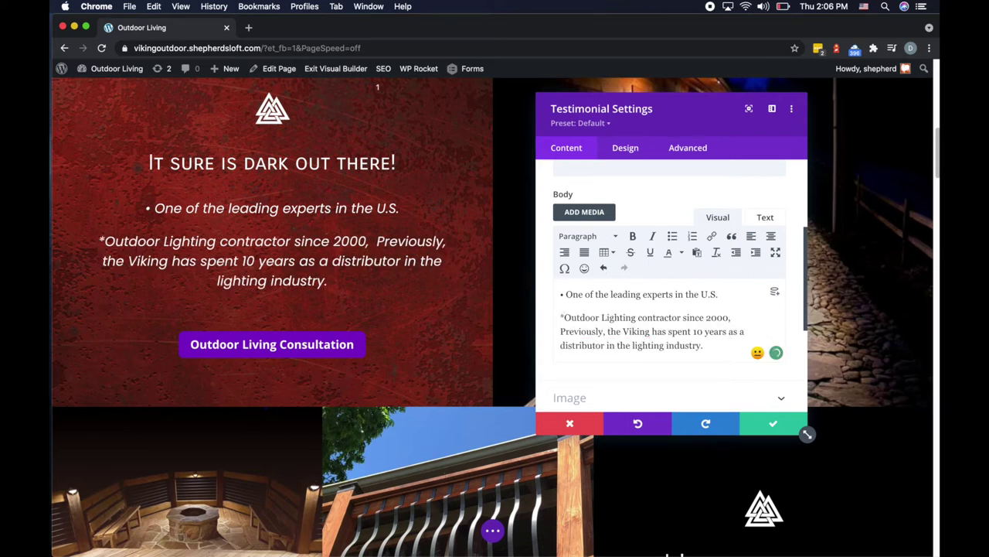
{"action": "key", "text": "BackSpace"}
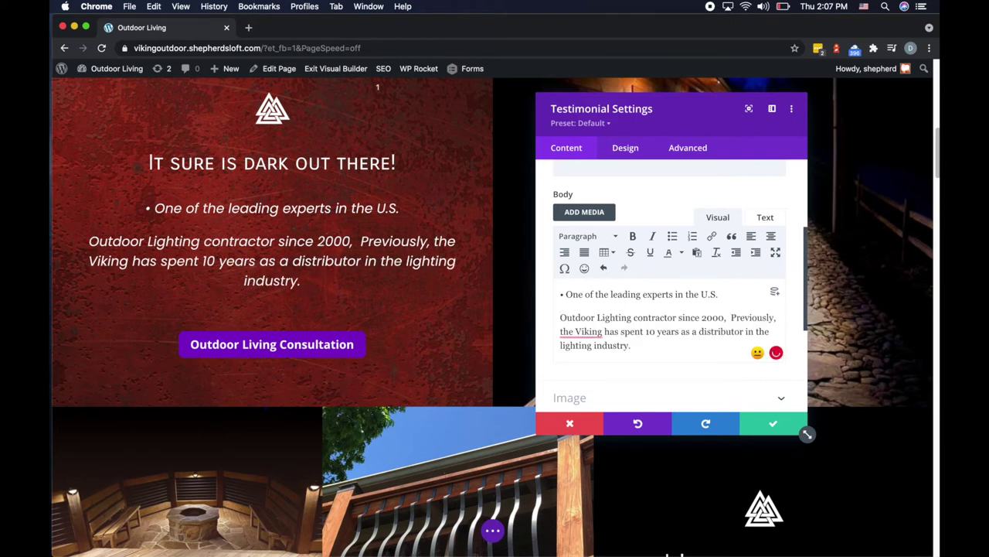
{"action": "type", "text": "•"}
Remove the comma after "2000", move the "Previously, the Viking" sentence to its own paragraph, and save the testimonial
{"action": "left_click", "coordinate": [752, 323]}
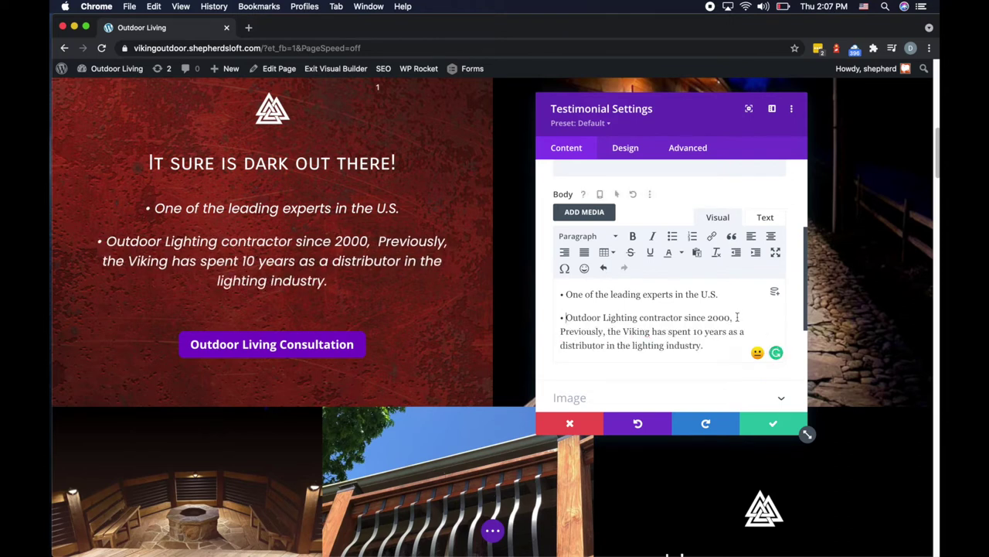
{"action": "key", "text": "BackSpace"}
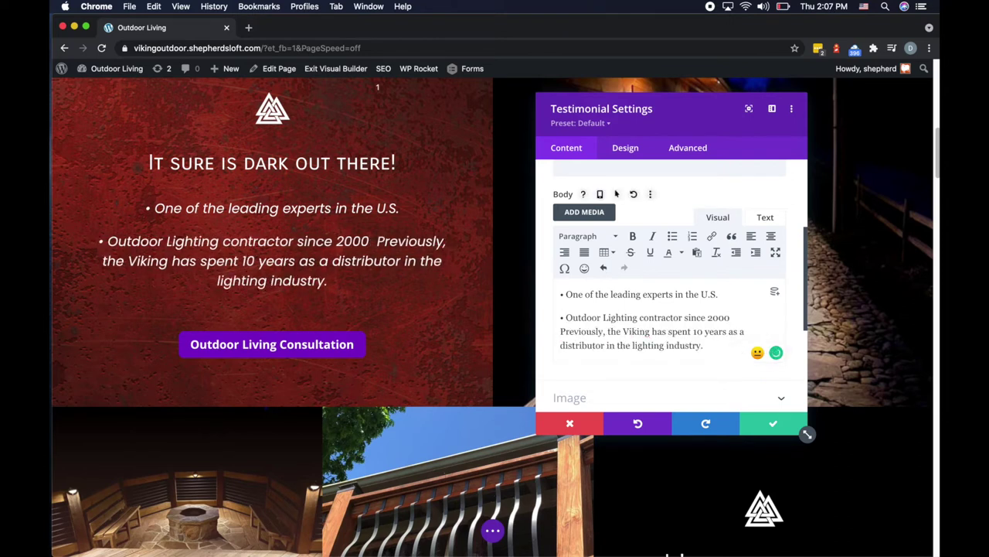
{"action": "key", "text": "Return"}
{"action": "key", "text": "Delete"}
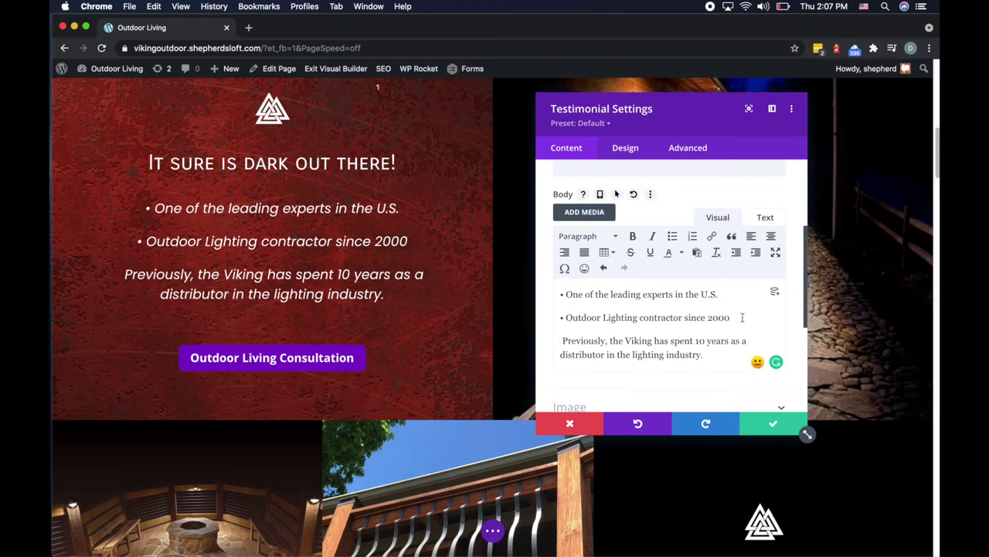
{"action": "left_click", "coordinate": [774, 425]}
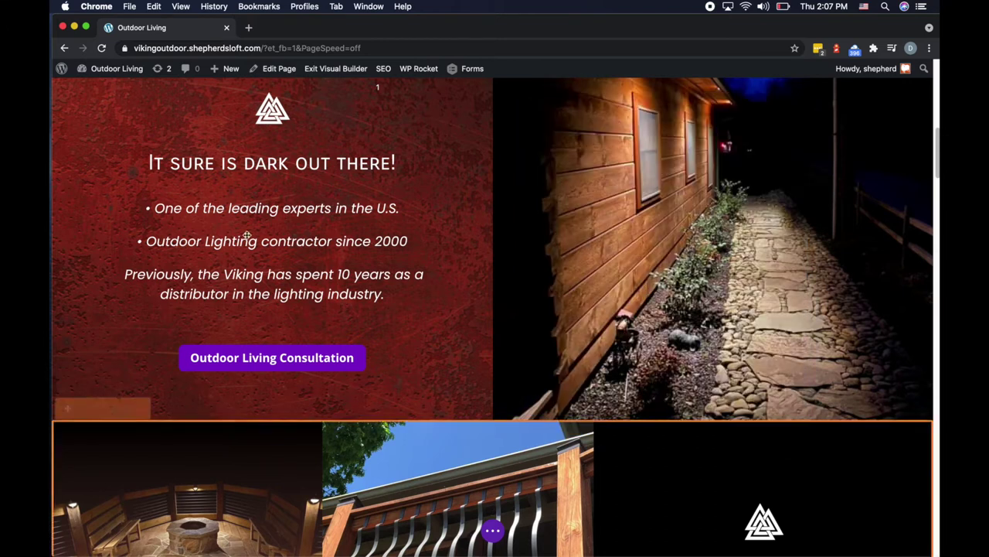
Open the background image settings of the second column in the red "It sure is dark out there!" row
{"action": "scroll", "coordinate": [405, 343], "scroll_direction": "up", "scroll_amount": 2}
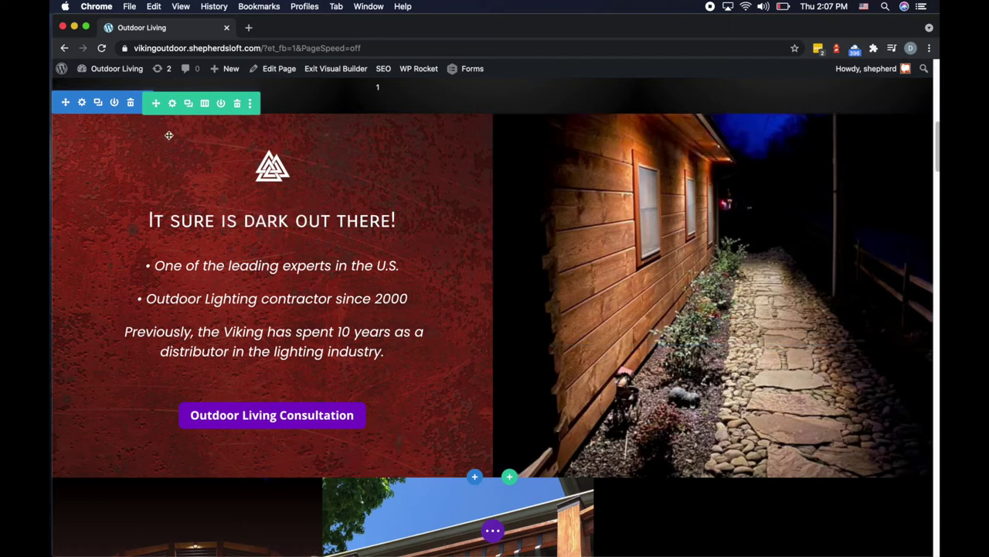
{"action": "left_click", "coordinate": [171, 104]}
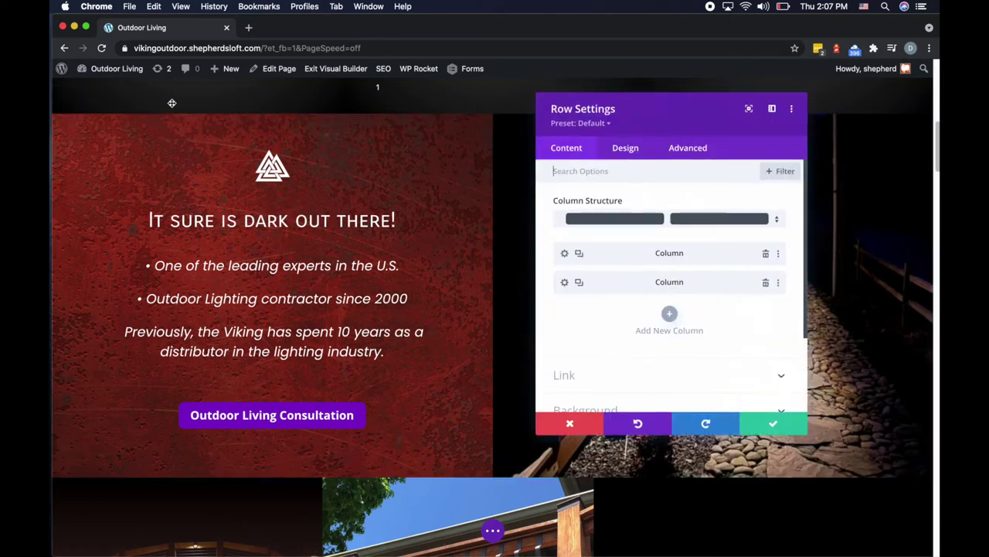
{"action": "left_click", "coordinate": [563, 283]}
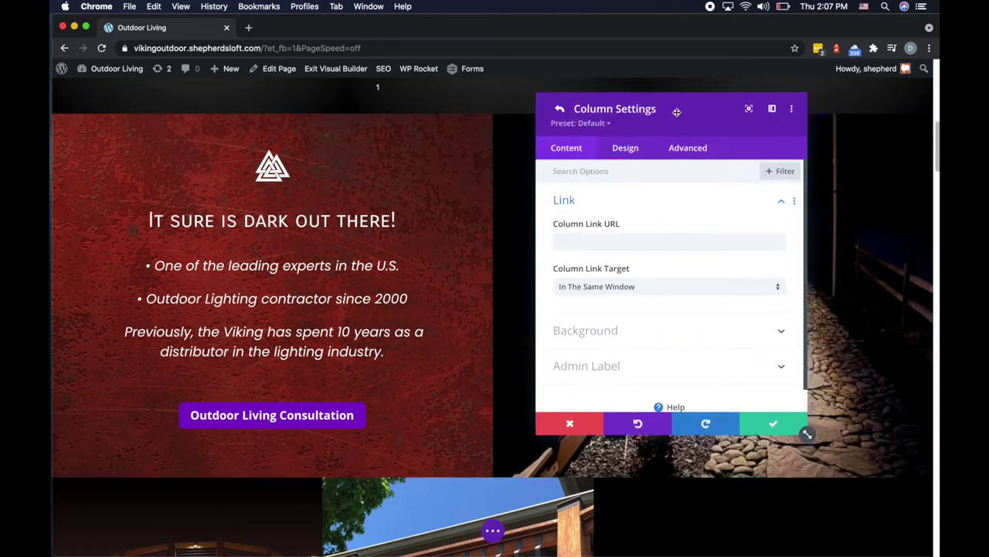
{"action": "left_click_drag", "start_coordinate": [682, 114], "coordinate": [272, 138]}
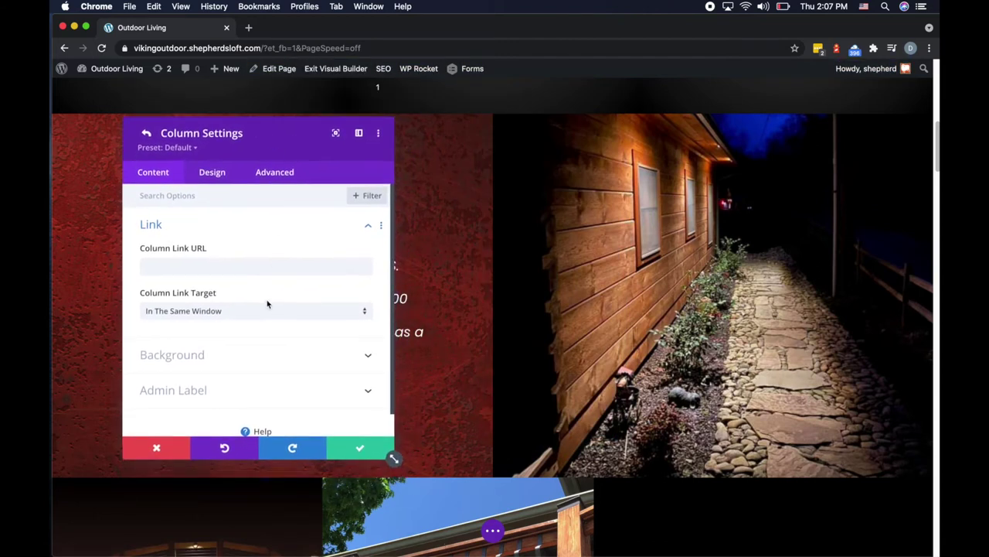
{"action": "scroll", "coordinate": [266, 307], "scroll_direction": "down", "scroll_amount": 1}
{"action": "left_click", "coordinate": [217, 337]}
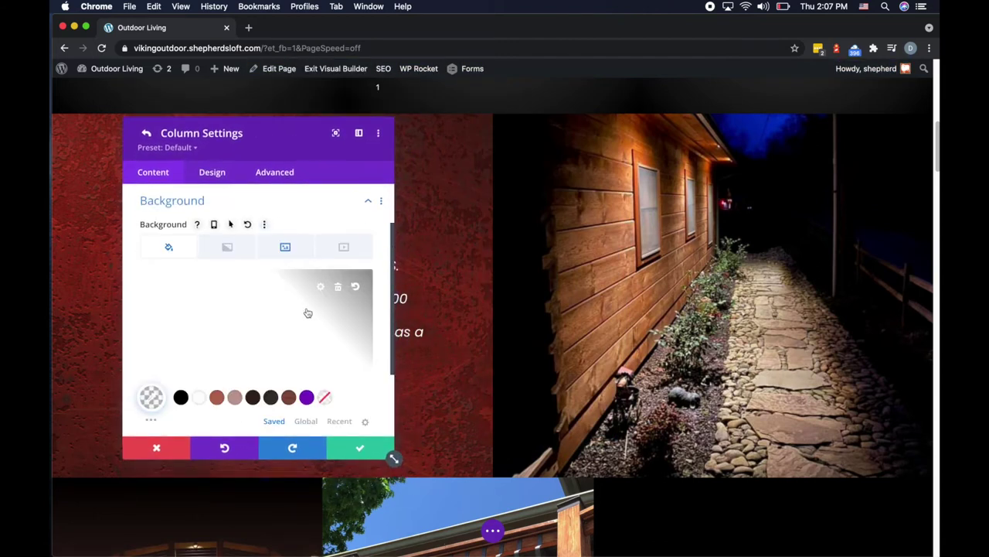
{"action": "left_click", "coordinate": [281, 249]}
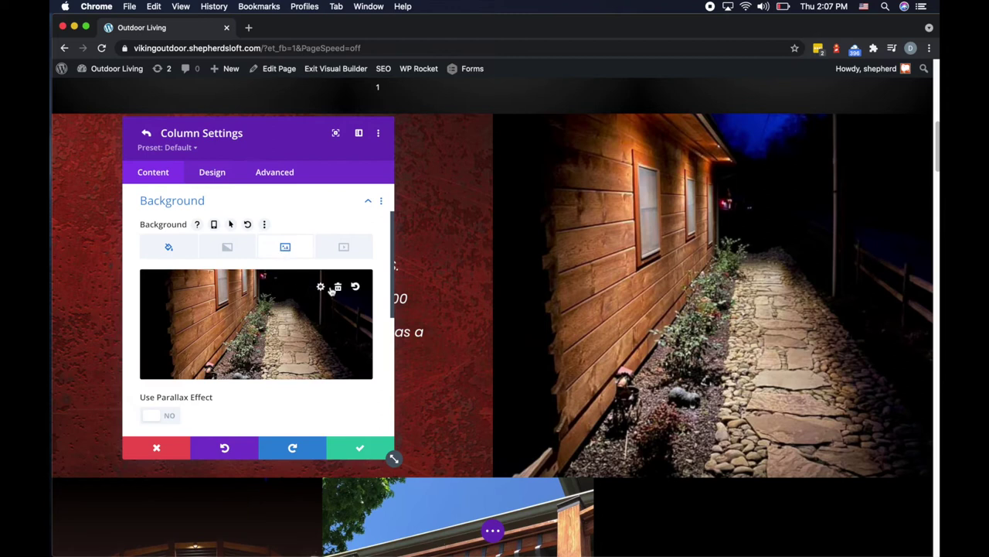
Replace the column's pathway background with the bearded man's portrait from the media library and save the column and row settings
{"action": "left_click", "coordinate": [323, 289]}
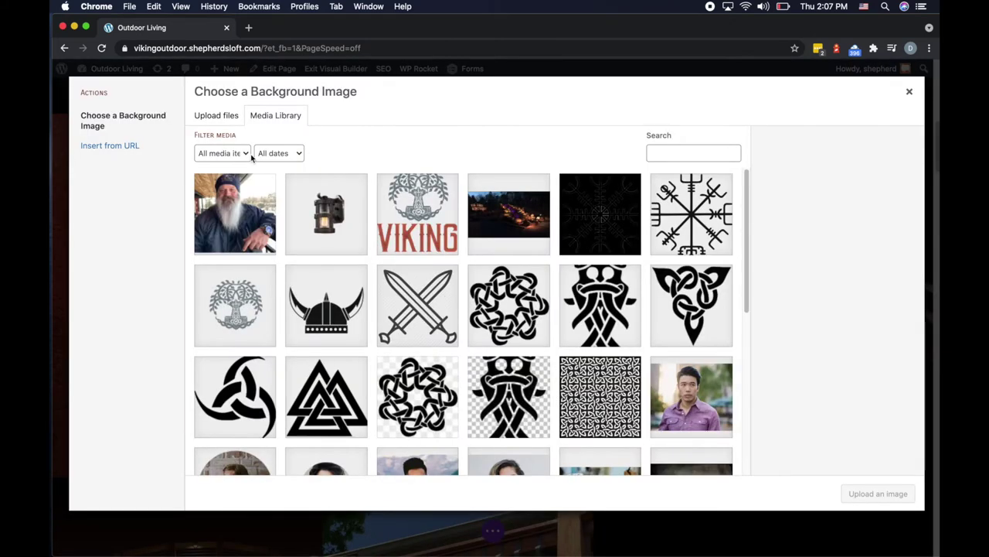
{"action": "left_click", "coordinate": [230, 219]}
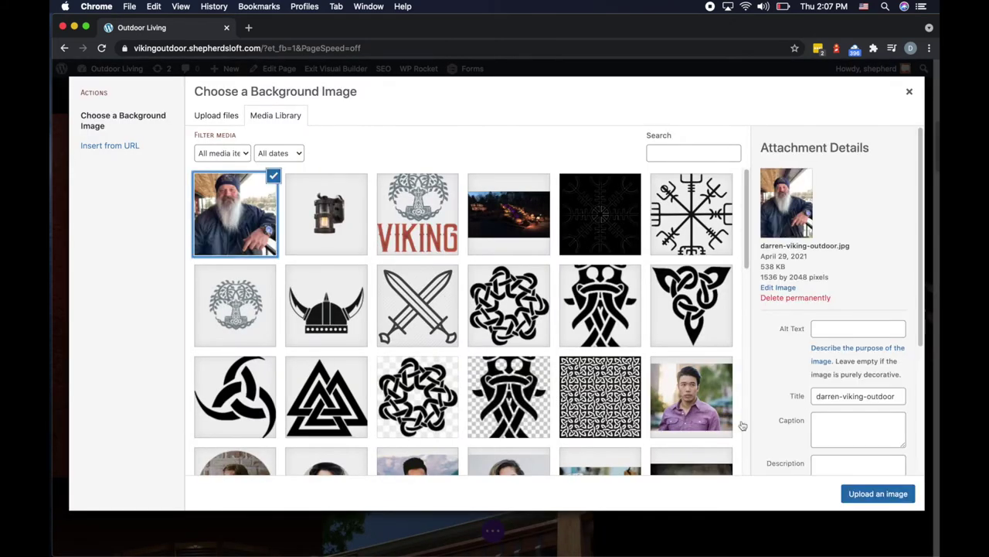
{"action": "left_click", "coordinate": [881, 493]}
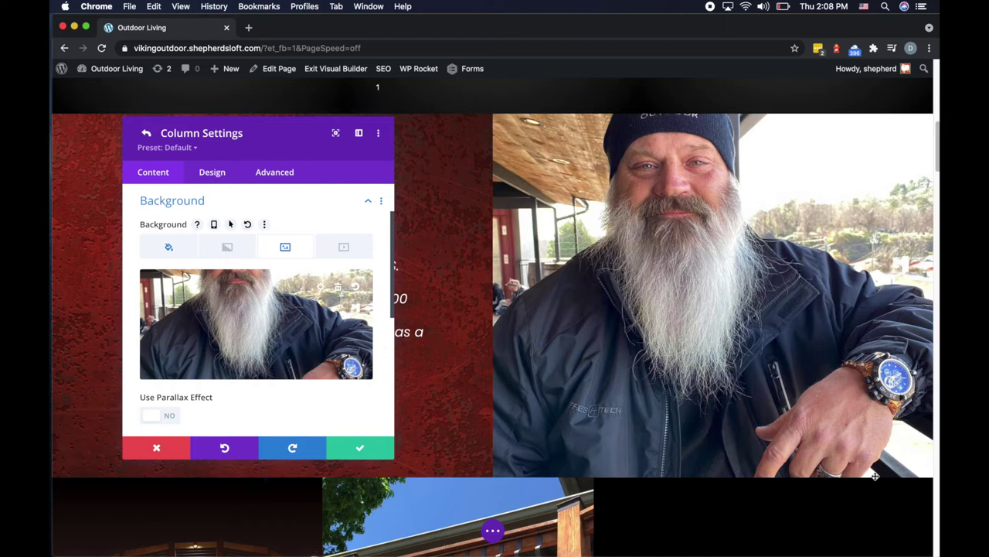
{"action": "left_click", "coordinate": [372, 443]}
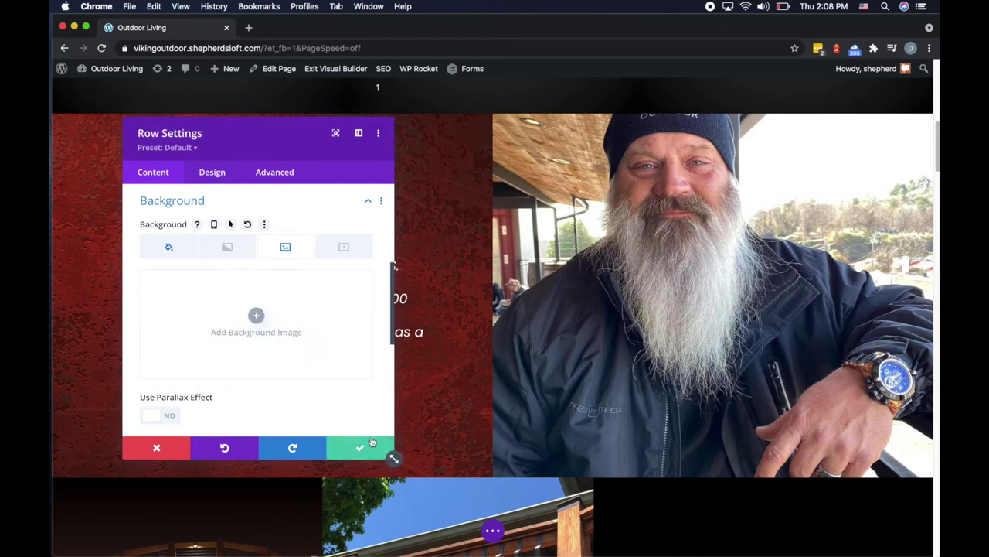
{"action": "left_click", "coordinate": [387, 450]}
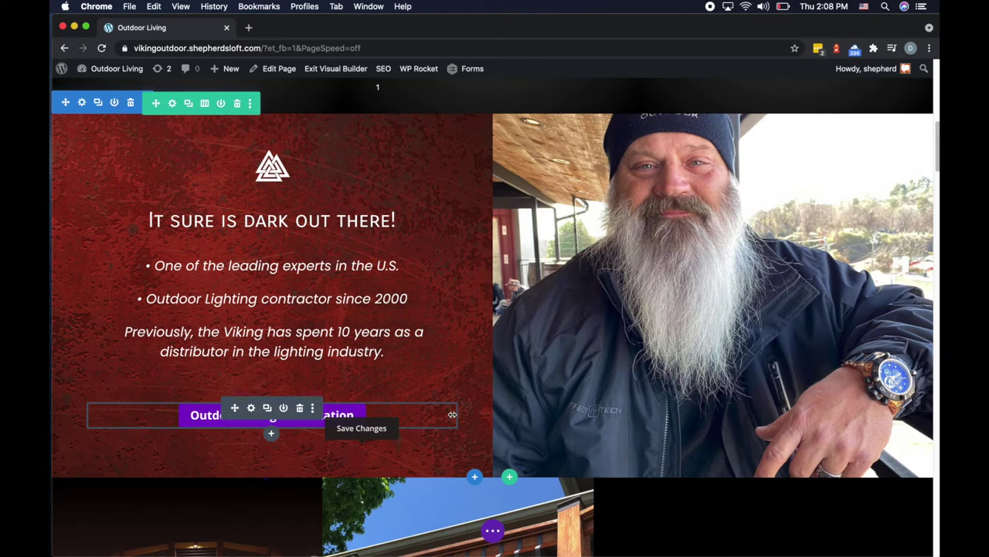
Give the red "It sure is dark out there!" section the CSS ID "atrustedname" and save its settings
{"action": "scroll", "coordinate": [478, 301], "scroll_direction": "up", "scroll_amount": 1}
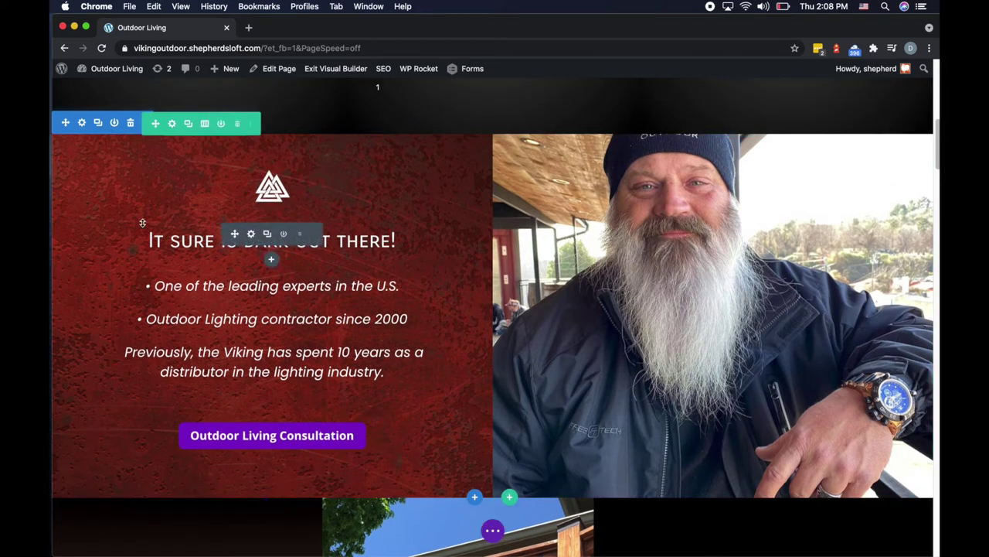
{"action": "scroll", "coordinate": [142, 222], "scroll_direction": "up", "scroll_amount": 4}
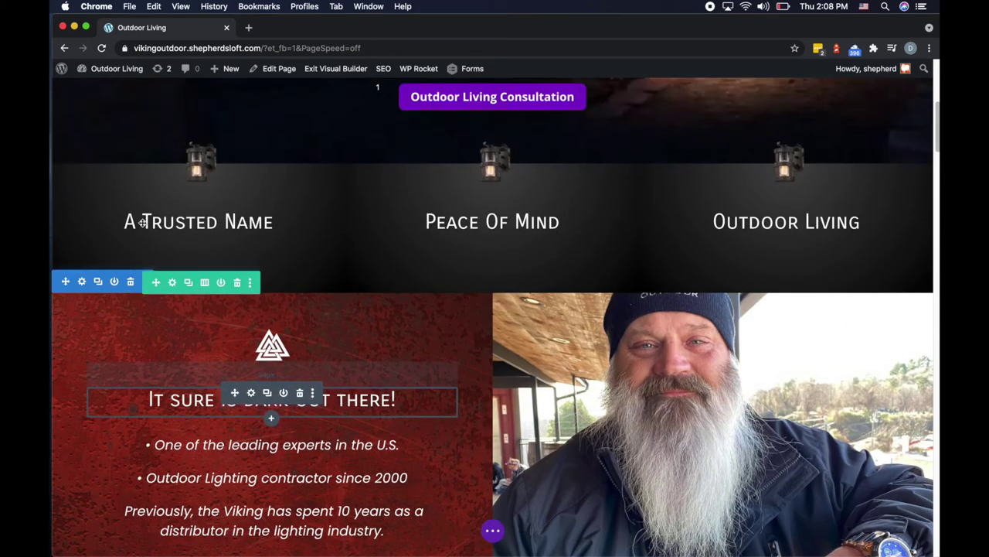
{"action": "left_click", "coordinate": [81, 282]}
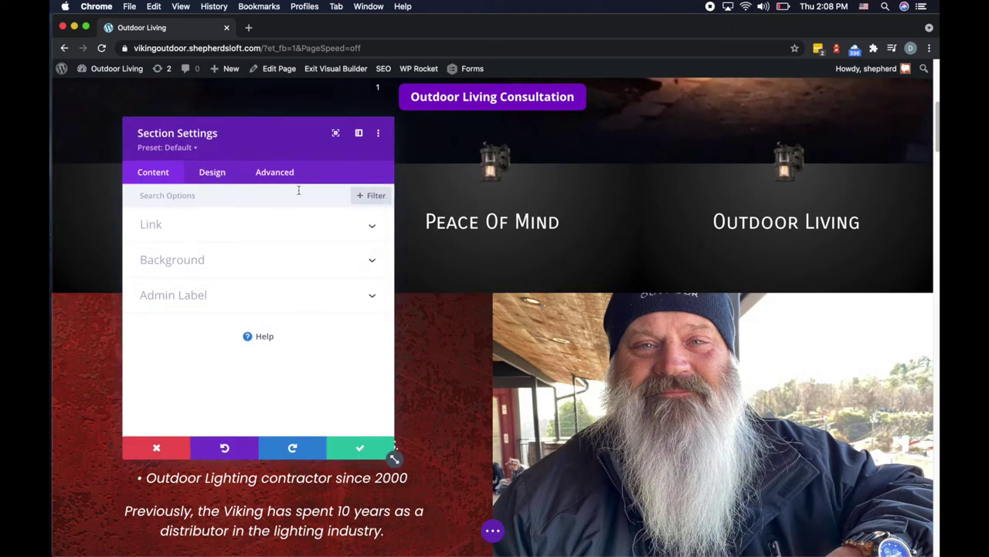
{"action": "left_click", "coordinate": [274, 172]}
{"action": "left_click_drag", "start_coordinate": [283, 138], "coordinate": [375, 146]}
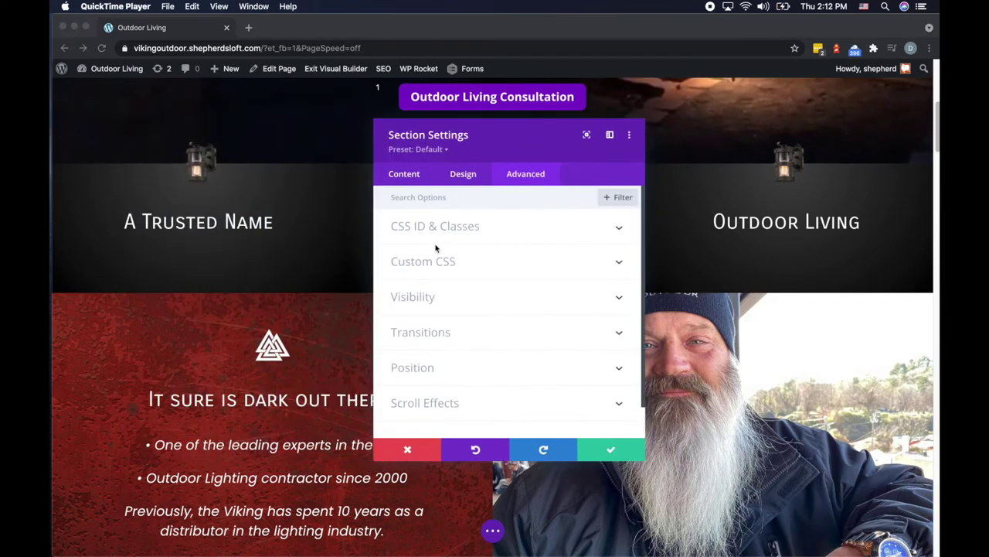
{"action": "left_click", "coordinate": [429, 232]}
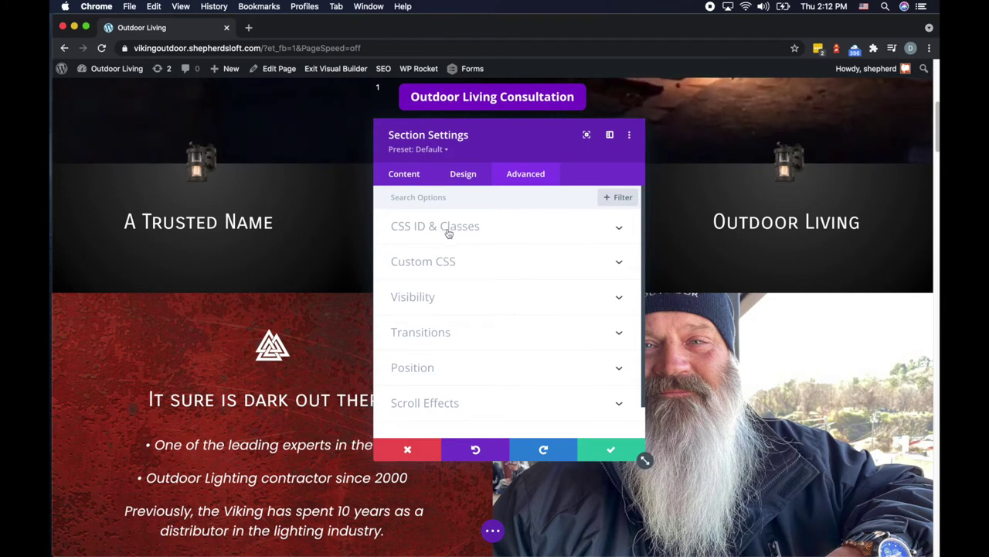
{"action": "left_click", "coordinate": [448, 234]}
{"action": "left_click", "coordinate": [462, 264]}
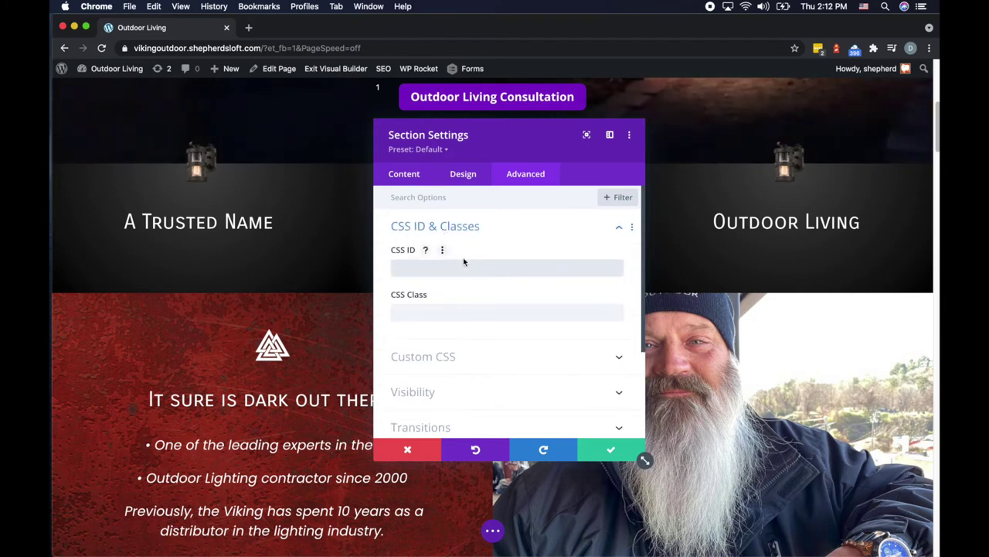
{"action": "type", "text": "atrustedname"}
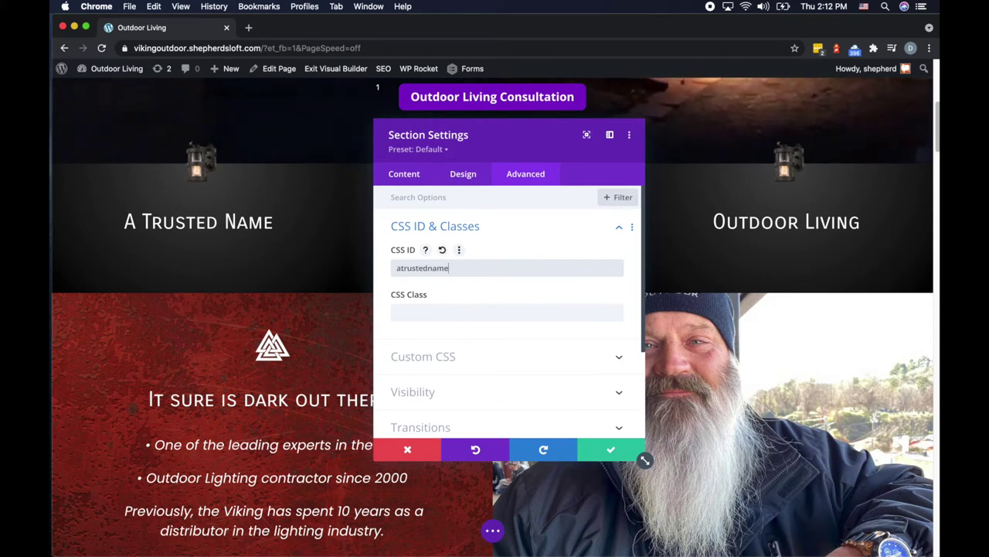
{"action": "left_click", "coordinate": [612, 449]}
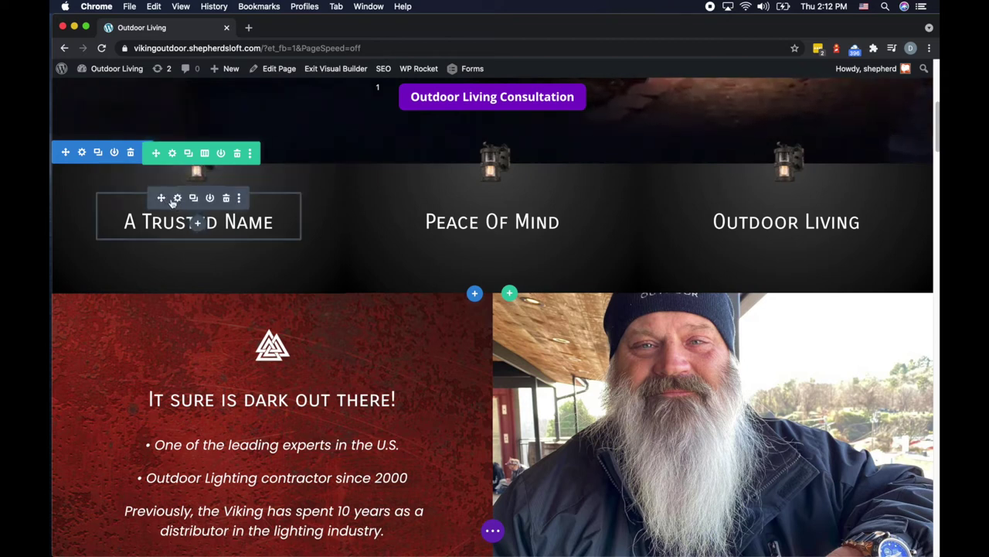
Link the "A Trusted Name" text module to "#atrustedname" and save the module
{"action": "left_click", "coordinate": [178, 199]}
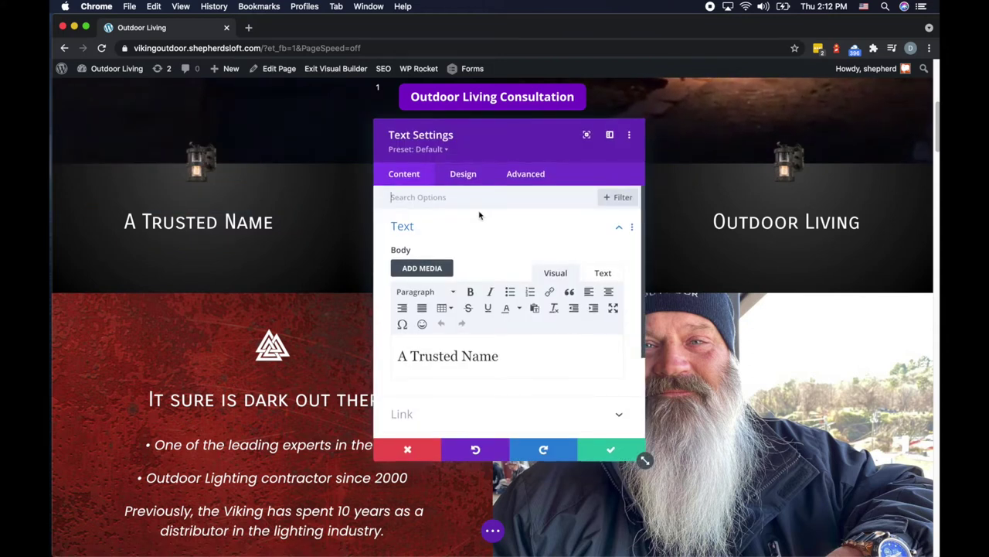
{"action": "left_click", "coordinate": [467, 176]}
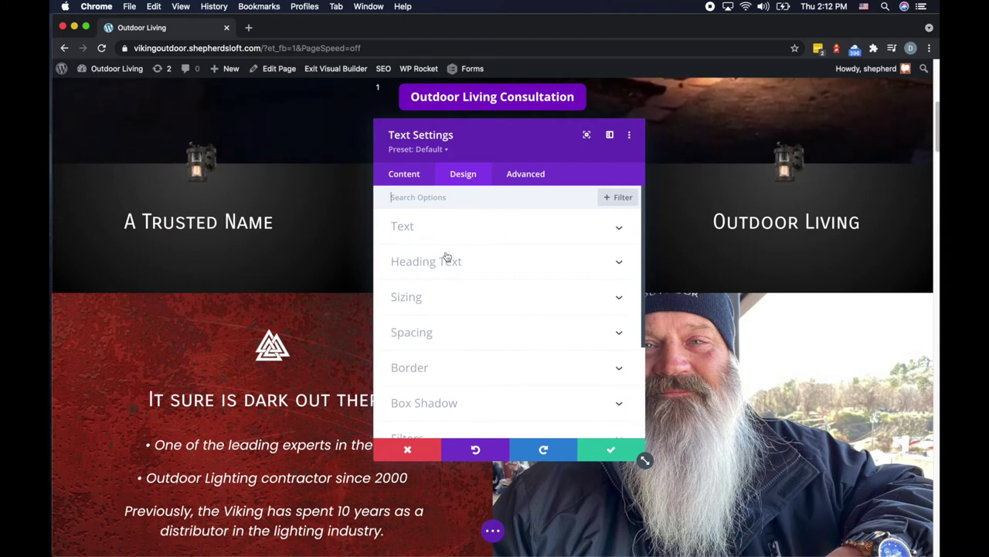
{"action": "left_click", "coordinate": [408, 186]}
{"action": "scroll", "coordinate": [495, 303], "scroll_direction": "down", "scroll_amount": 5}
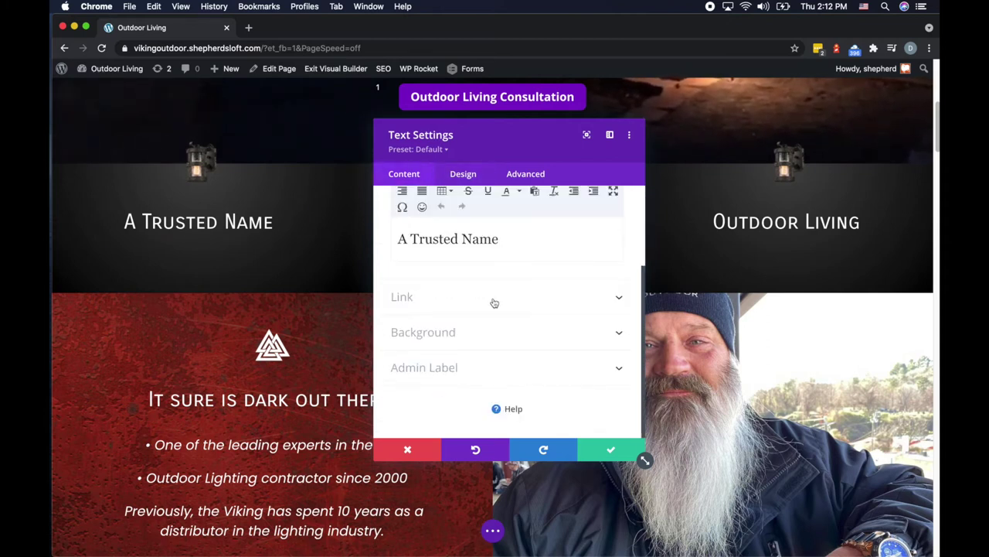
{"action": "left_click", "coordinate": [421, 304]}
{"action": "left_click", "coordinate": [464, 247]}
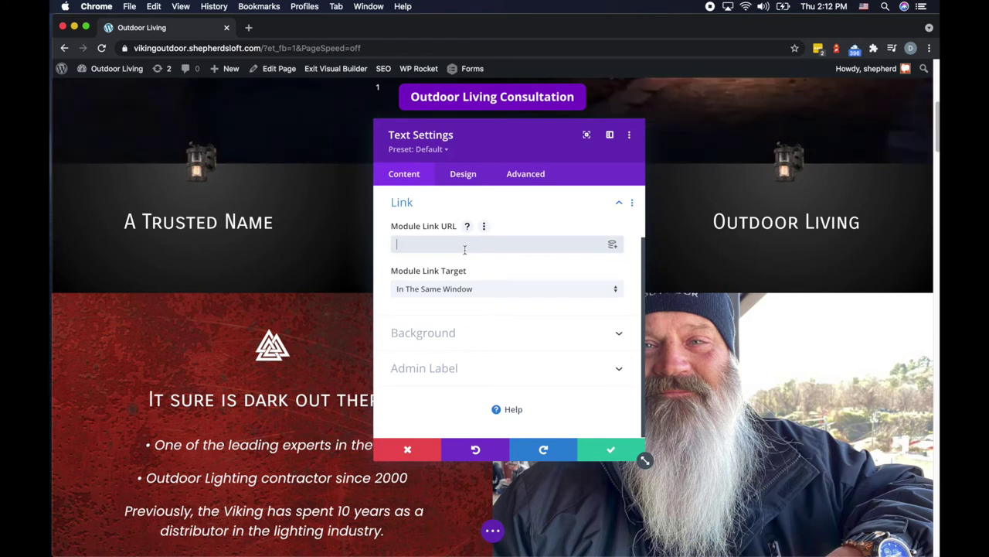
{"action": "type", "text": "#"}
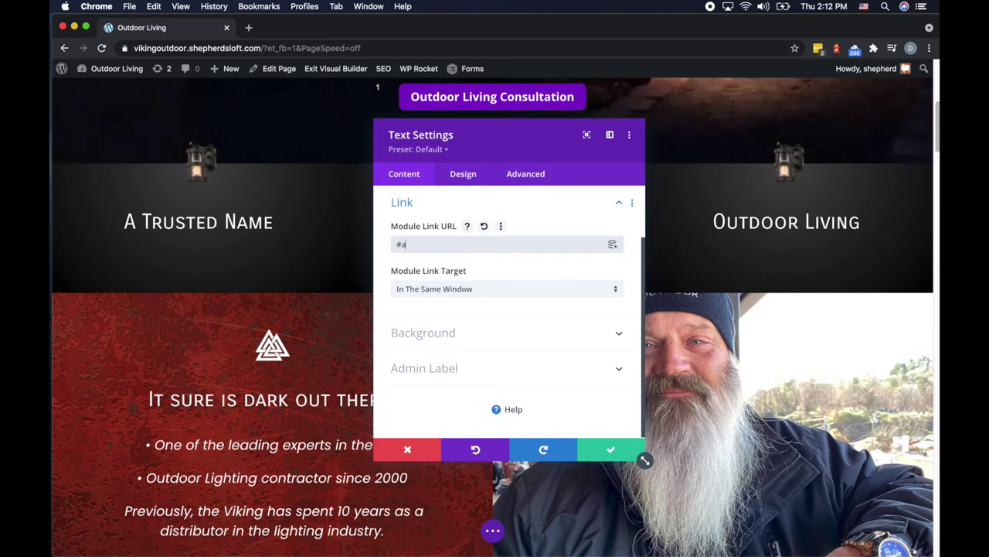
{"action": "type", "text": "atrustedname"}
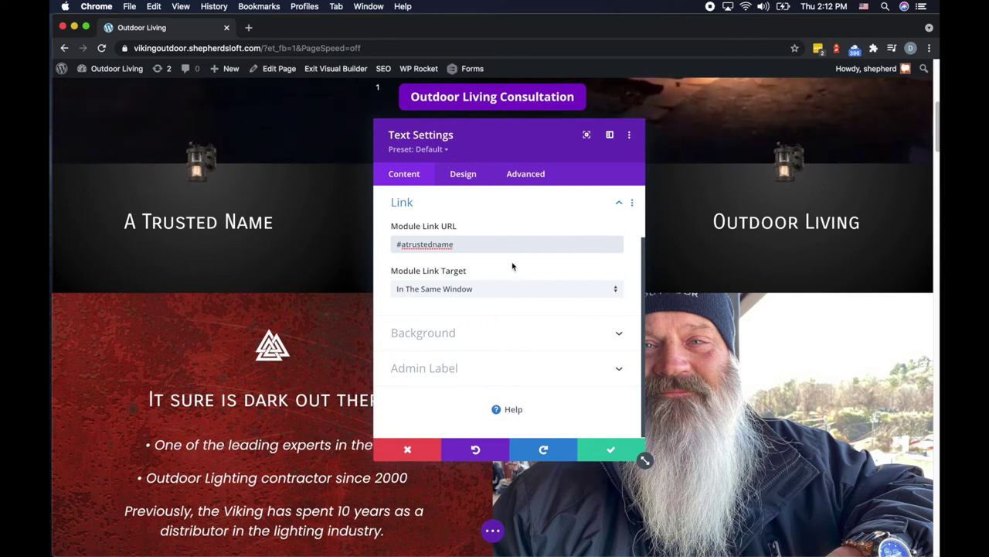
{"action": "left_click", "coordinate": [609, 450]}
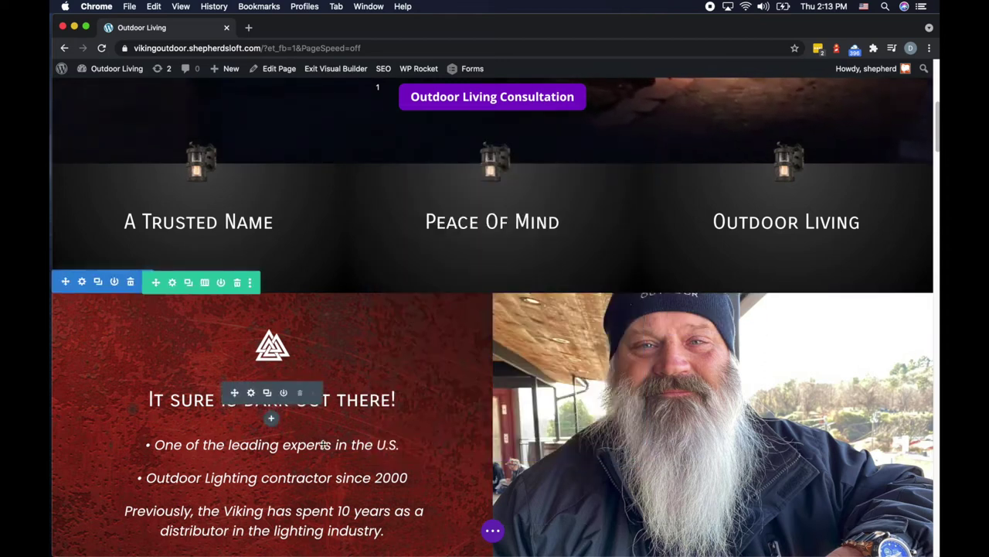
Review the black gallery text and the "Hiding inside like a hermit crab?" heading module in the red section below it
{"action": "scroll", "coordinate": [435, 444], "scroll_direction": "down", "scroll_amount": 1}
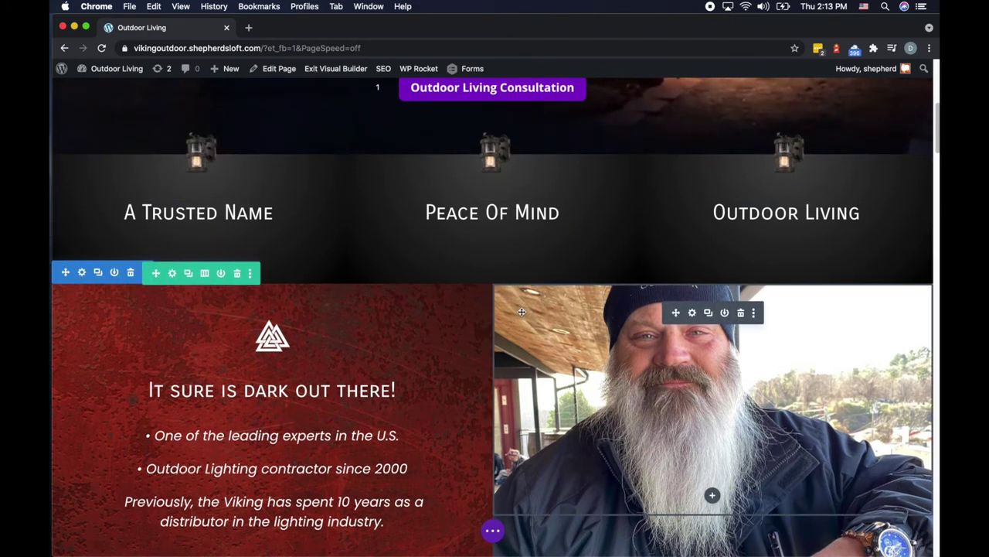
{"action": "scroll", "coordinate": [522, 311], "scroll_direction": "down", "scroll_amount": 1}
{"action": "scroll", "coordinate": [522, 312], "scroll_direction": "down", "scroll_amount": 3}
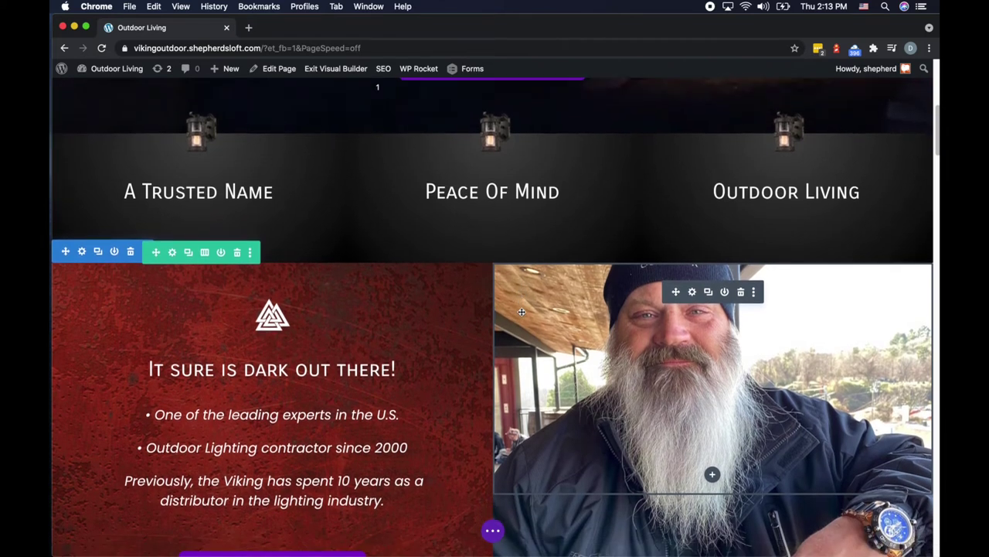
{"action": "scroll", "coordinate": [521, 312], "scroll_direction": "down", "scroll_amount": 10}
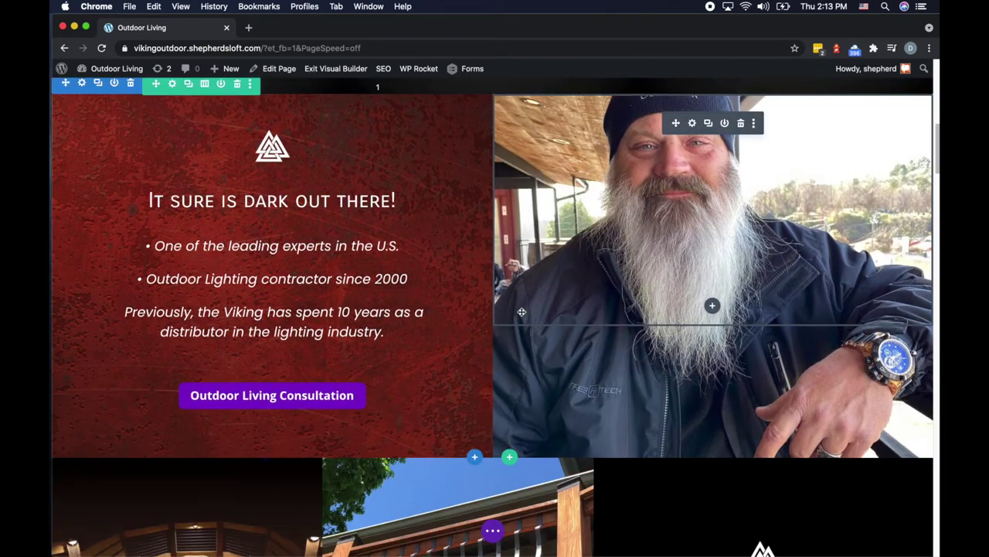
{"action": "scroll", "coordinate": [522, 311], "scroll_direction": "down", "scroll_amount": 3}
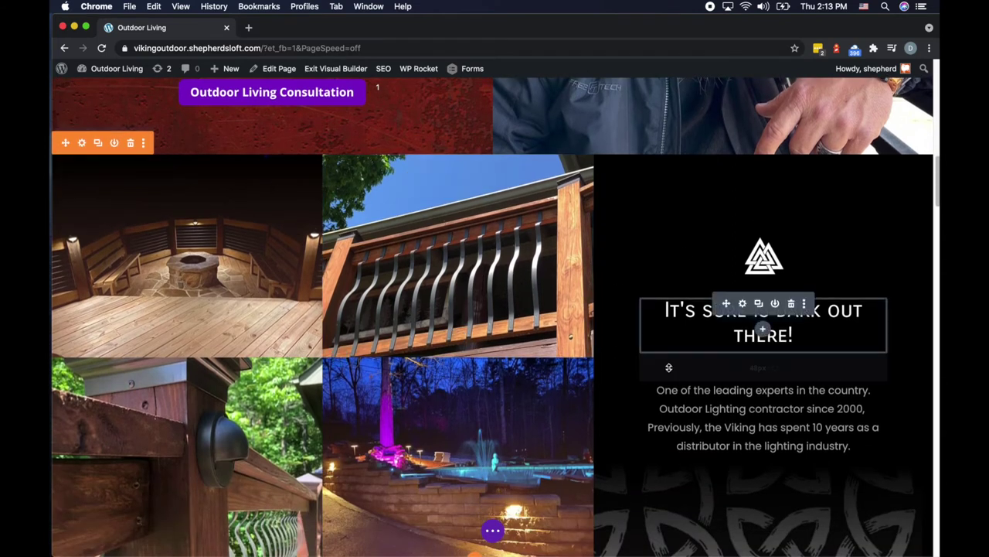
{"action": "scroll", "coordinate": [719, 324], "scroll_direction": "down", "scroll_amount": 1}
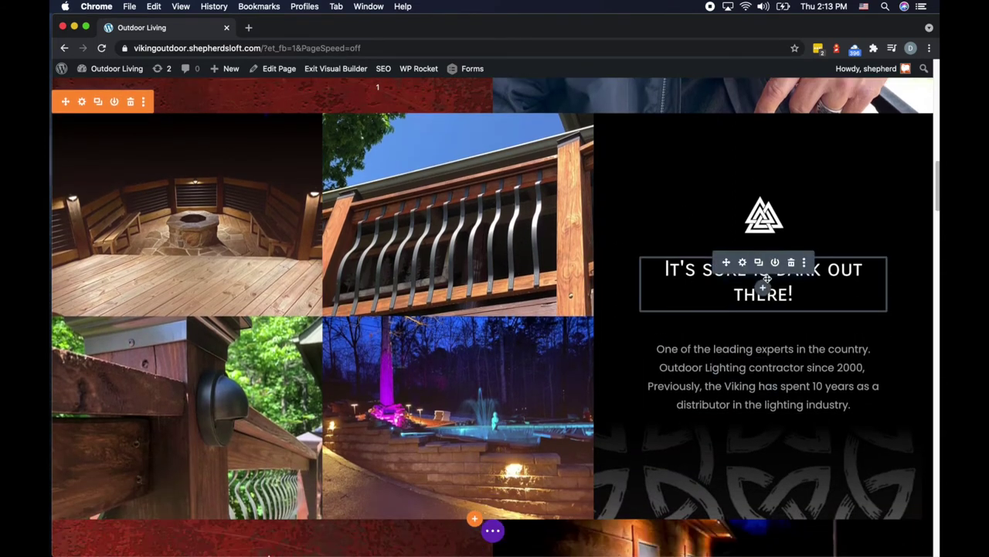
{"action": "scroll", "coordinate": [744, 337], "scroll_direction": "down", "scroll_amount": 2}
{"action": "scroll", "coordinate": [744, 337], "scroll_direction": "down", "scroll_amount": 4}
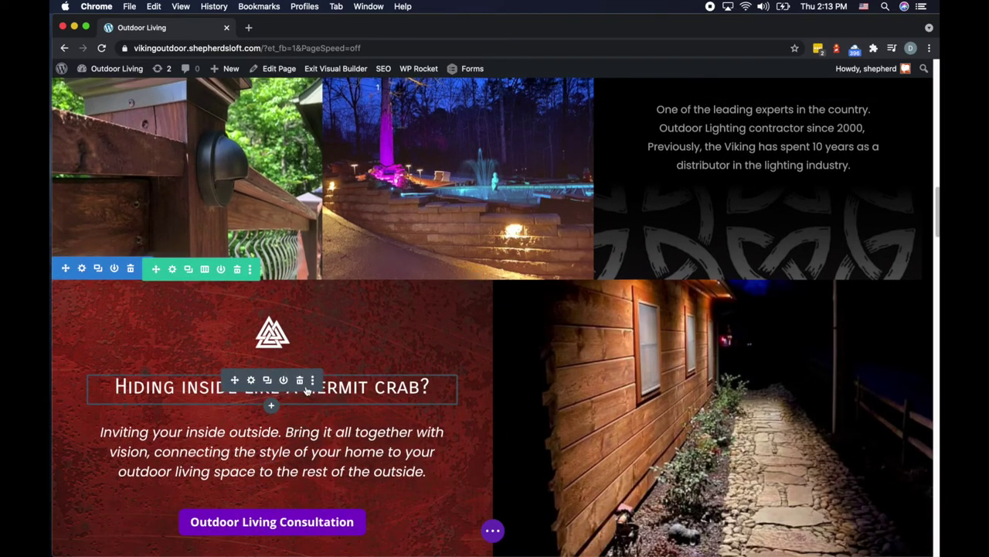
{"action": "left_click", "coordinate": [251, 380]}
{"action": "left_click", "coordinate": [406, 450]}
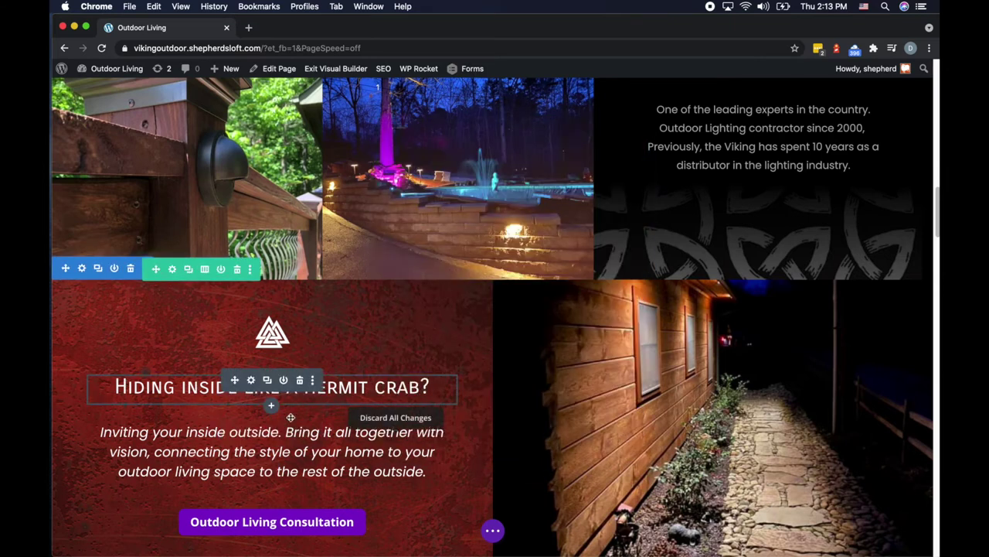
Copy the sentence "Inviting your inside outside." from the testimonial body under the "Hiding inside like a hermit crab?" heading
{"action": "left_click", "coordinate": [251, 434]}
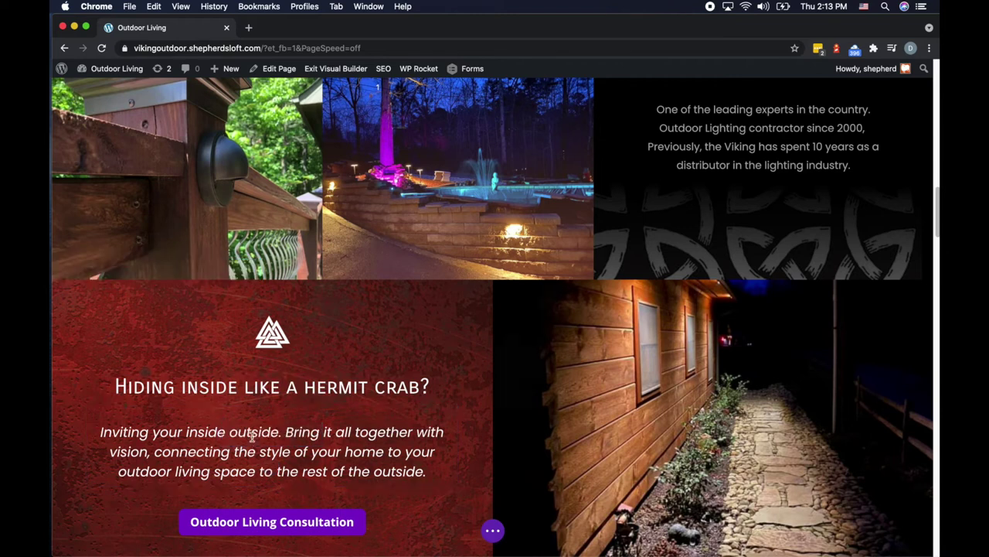
{"action": "left_click_drag", "start_coordinate": [464, 138], "coordinate": [236, 108]}
{"action": "scroll", "coordinate": [301, 275], "scroll_direction": "down", "scroll_amount": 4}
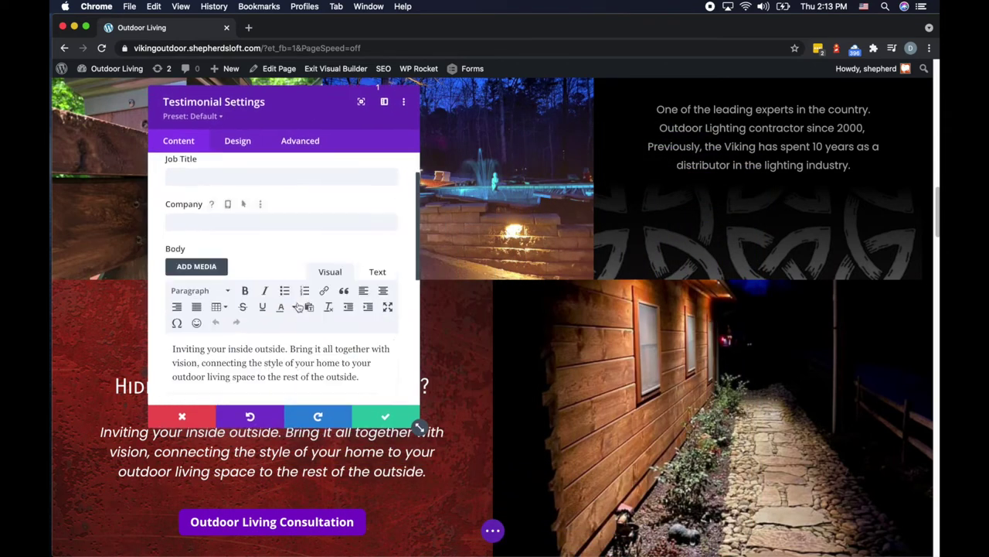
{"action": "left_click", "coordinate": [310, 277]}
{"action": "left_click_drag", "start_coordinate": [287, 277], "coordinate": [172, 277]}
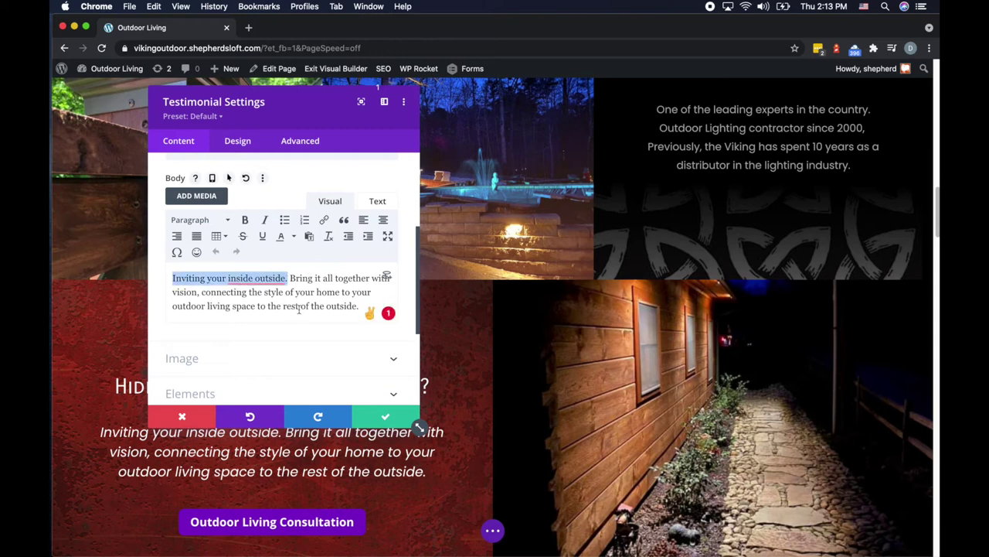
{"action": "left_click", "coordinate": [385, 416]}
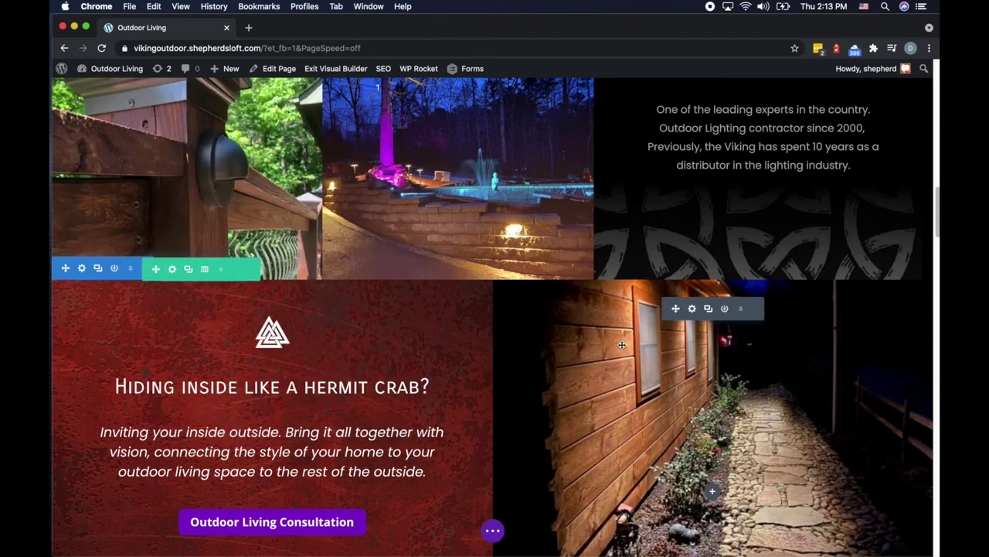
Replace the gallery section's "It's sure is dark out there!" heading with the copied text "Inviting your inside outside."
{"action": "scroll", "coordinate": [621, 345], "scroll_direction": "up", "scroll_amount": 5}
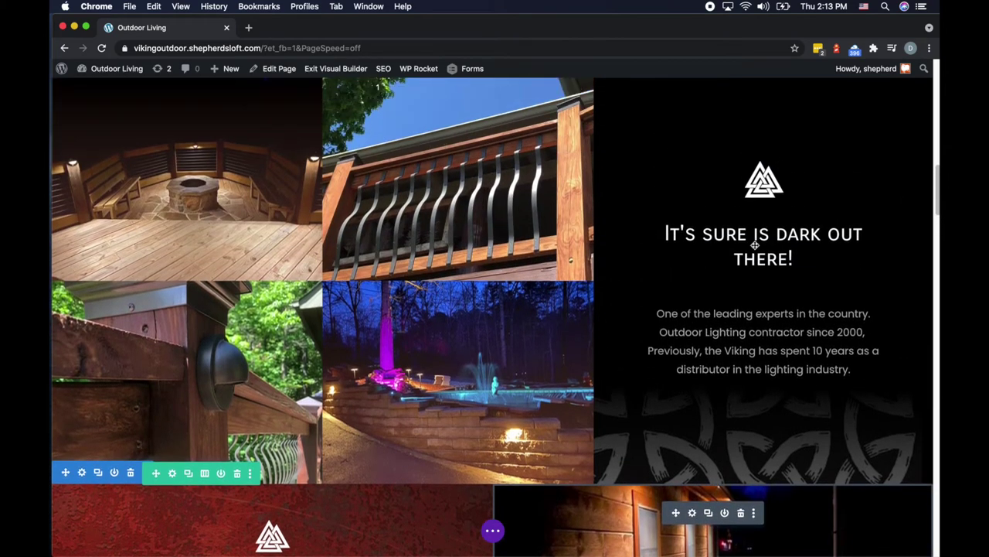
{"action": "left_click", "coordinate": [745, 234]}
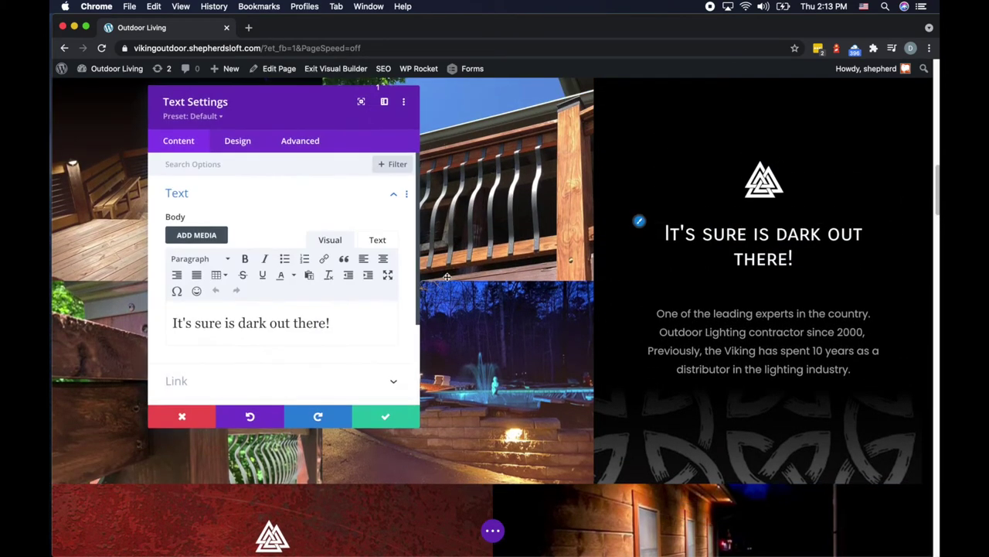
{"action": "triple_click", "coordinate": [209, 322]}
{"action": "key", "text": "super+c"}
{"action": "left_click", "coordinate": [217, 323]}
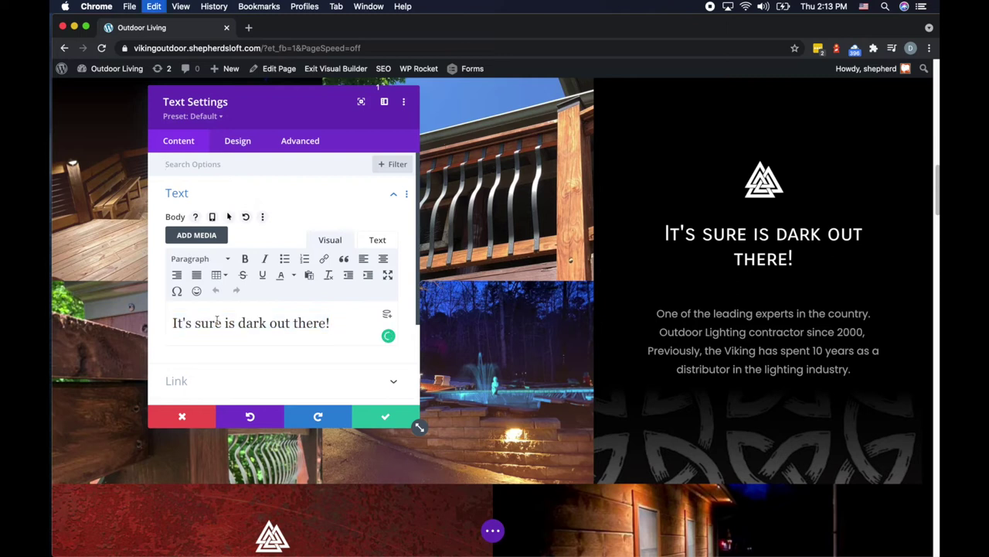
{"action": "key", "text": "super+a"}
{"action": "key", "text": "super+v"}
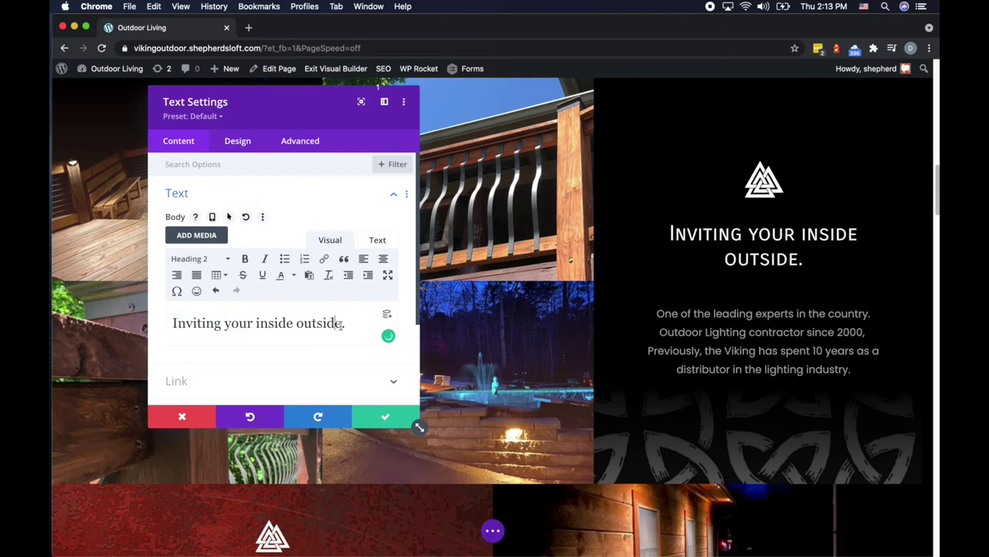
Shorten "outside" to "out" in the gallery heading
{"action": "key", "text": "Left"}
{"action": "key", "text": "BackSpace"}
{"action": "key", "text": "BackSpace"}
{"action": "key", "text": "BackSpace"}
{"action": "key", "text": "BackSpace"}
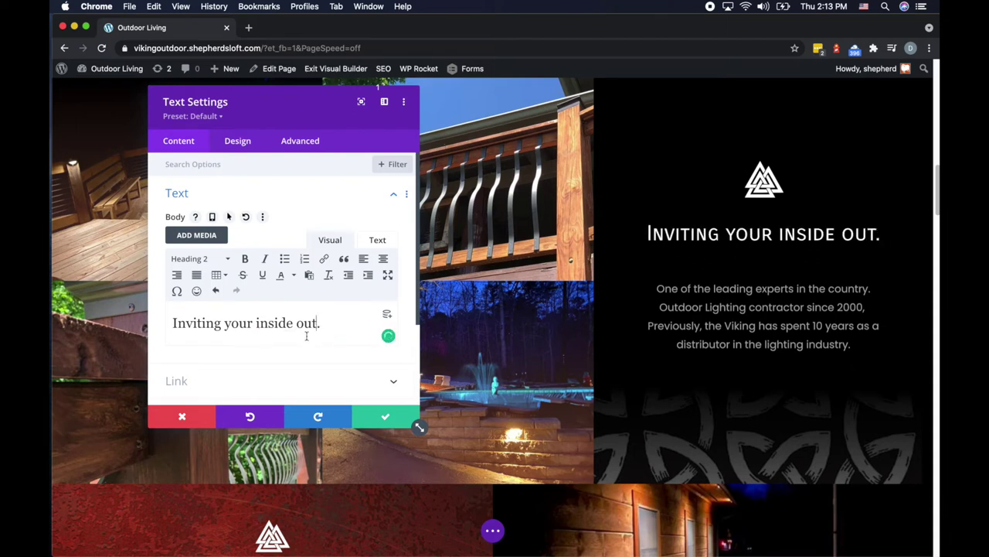
Capitalize "Your", "Inside" and "Out" and remove the final period so the gallery heading reads "Inviting Your Inside Out"
{"action": "left_click_drag", "start_coordinate": [225, 323], "coordinate": [231, 323]}
{"action": "type", "text": "Y"}
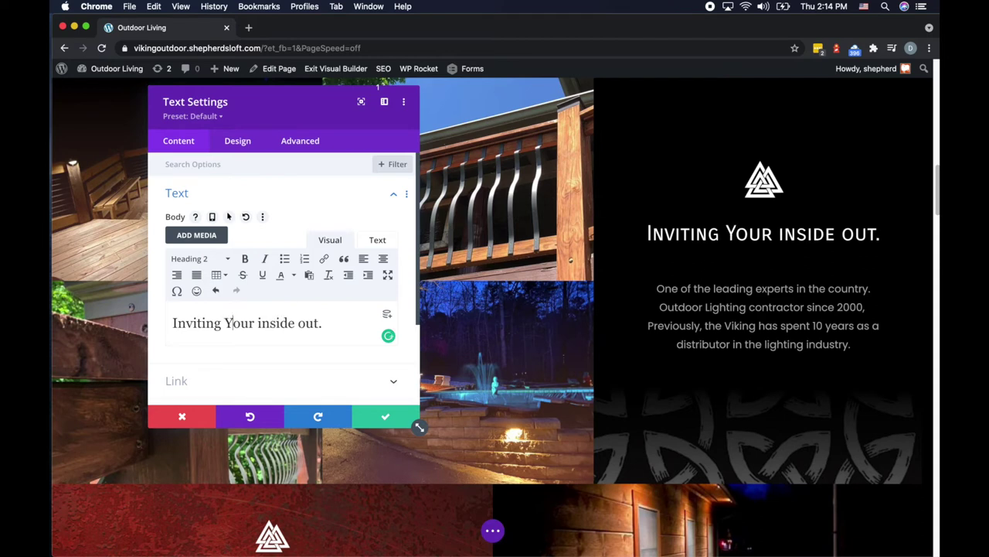
{"action": "left_click_drag", "start_coordinate": [257, 323], "coordinate": [307, 324]}
{"action": "type", "text": "I"}
{"action": "type", "text": "I"}
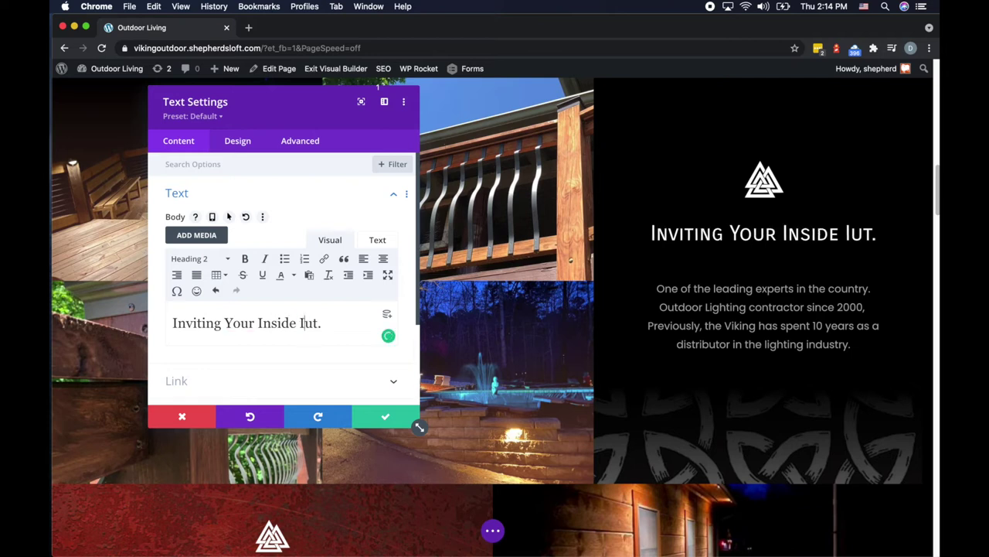
{"action": "key", "text": "BackSpace"}
{"action": "type", "text": "O"}
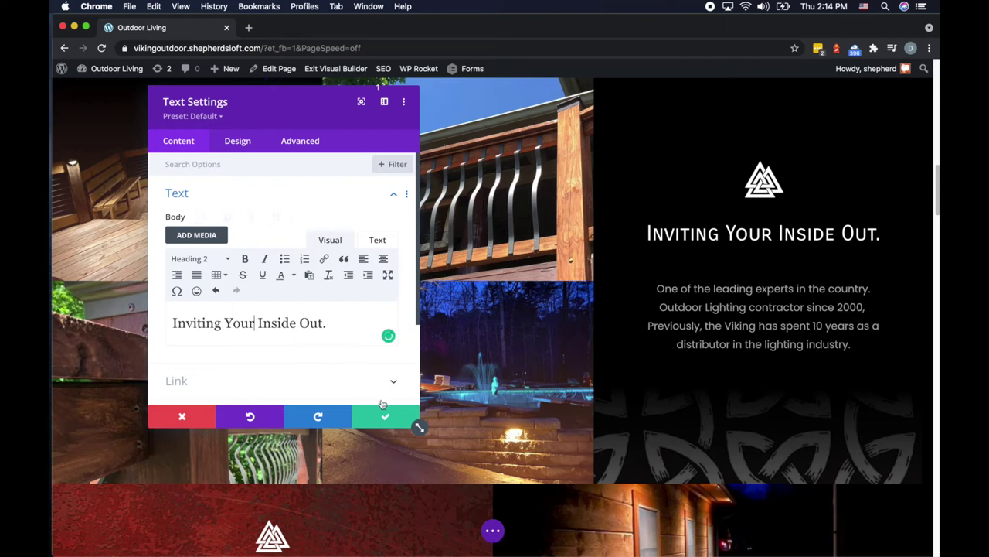
{"action": "left_click", "coordinate": [338, 323]}
{"action": "key", "text": "BackSpace"}
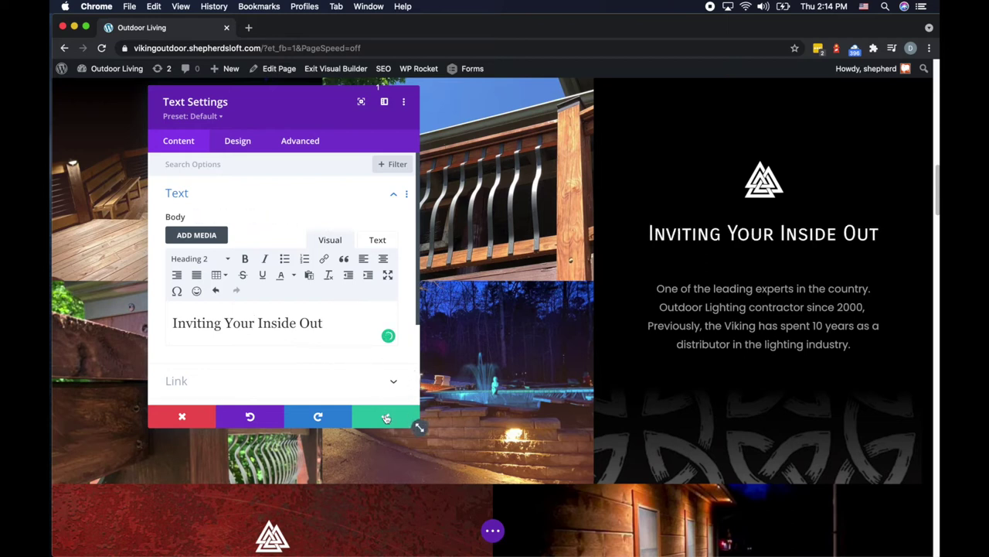
Save the gallery heading and copy the full testimonial body under the "Hiding inside like a hermit crab?" heading
{"action": "left_click", "coordinate": [386, 418]}
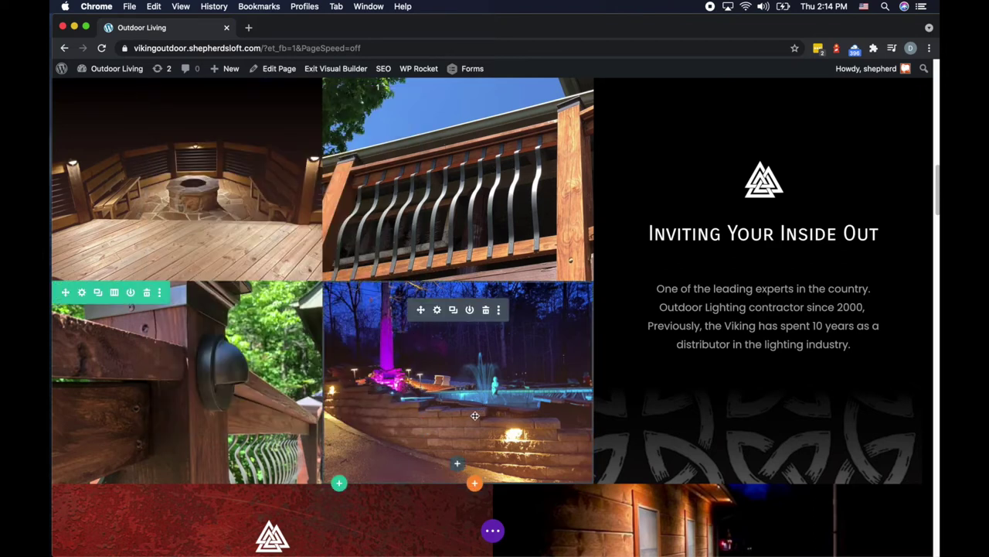
{"action": "scroll", "coordinate": [475, 415], "scroll_direction": "down", "scroll_amount": 5}
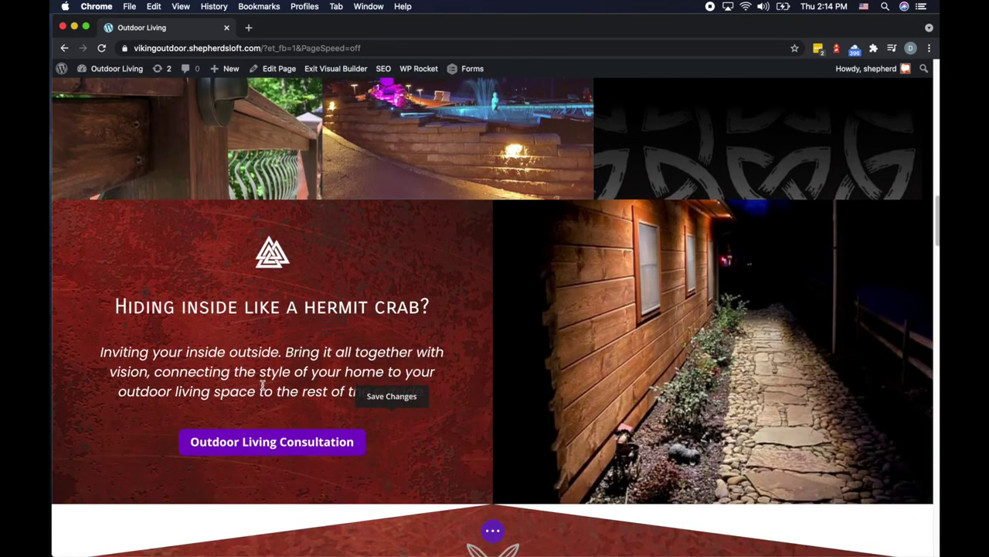
{"action": "left_click", "coordinate": [251, 354]}
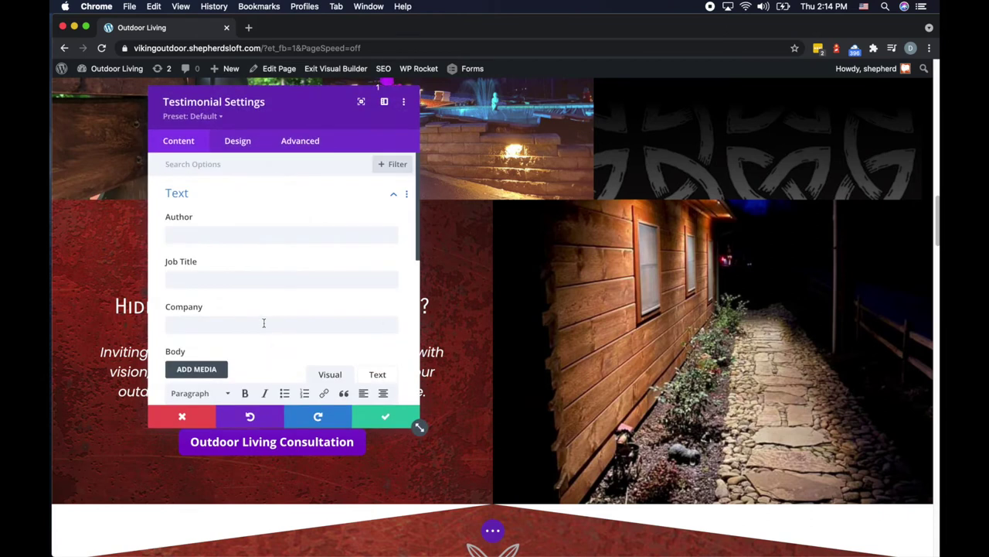
{"action": "scroll", "coordinate": [273, 349], "scroll_direction": "down", "scroll_amount": 5}
{"action": "scroll", "coordinate": [273, 349], "scroll_direction": "up", "scroll_amount": 3}
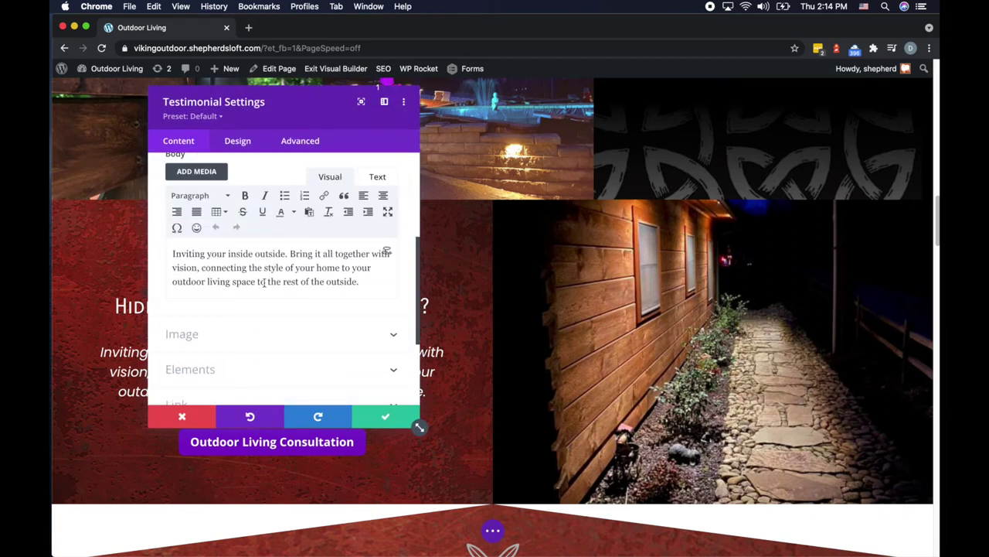
{"action": "triple_click", "coordinate": [265, 283]}
{"action": "key", "text": "cmd+c"}
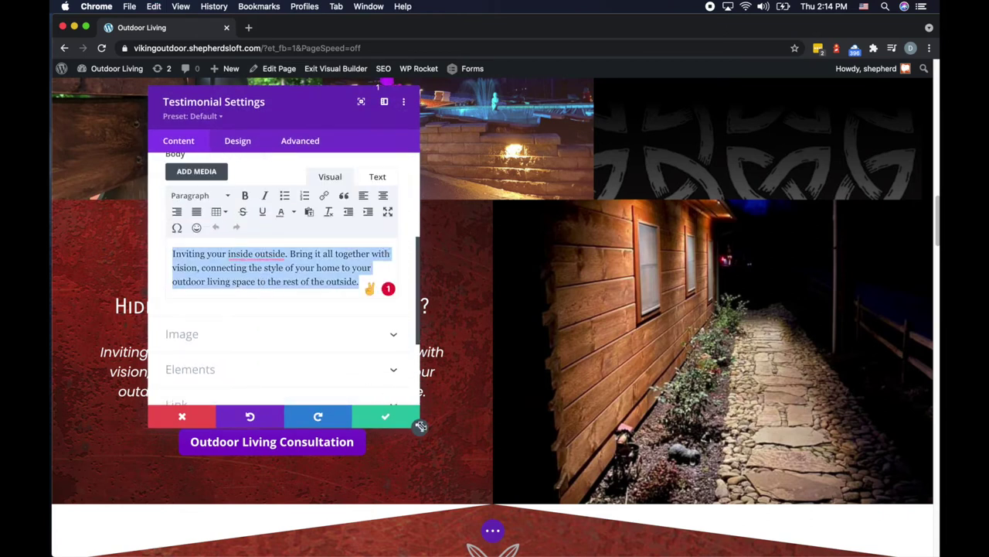
{"action": "left_click", "coordinate": [398, 422]}
Replace the paragraph under the gallery's "Inviting Your Inside Out" heading with the copied testimonial text
{"action": "scroll", "coordinate": [554, 414], "scroll_direction": "up", "scroll_amount": 6}
{"action": "scroll", "coordinate": [555, 414], "scroll_direction": "down", "scroll_amount": 3}
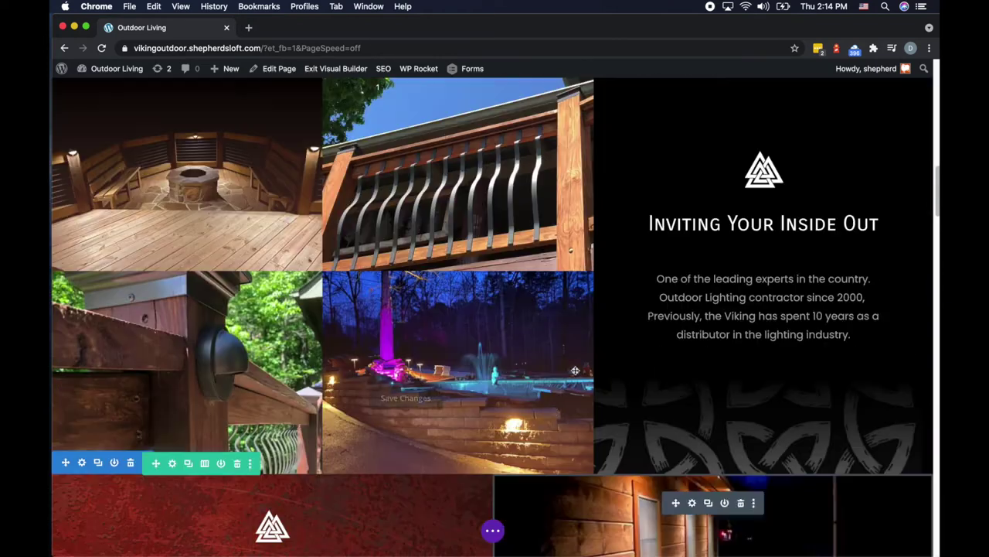
{"action": "left_click", "coordinate": [746, 298]}
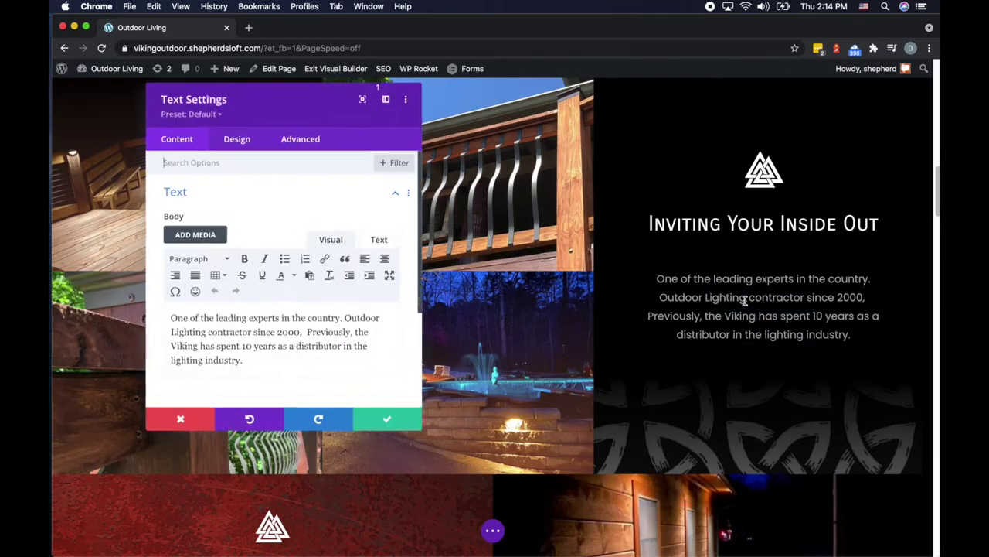
{"action": "triple_click", "coordinate": [298, 344]}
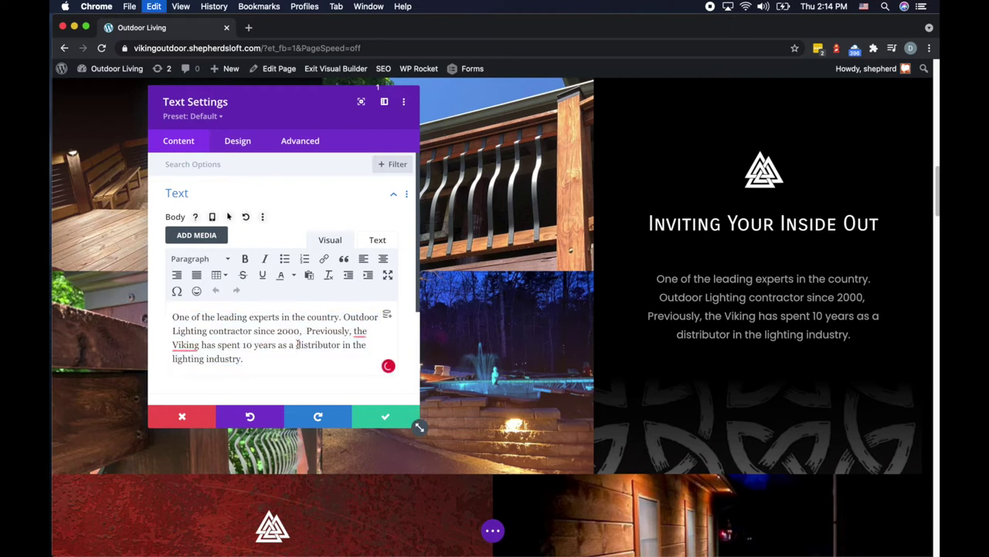
{"action": "key", "text": "cmd+v"}
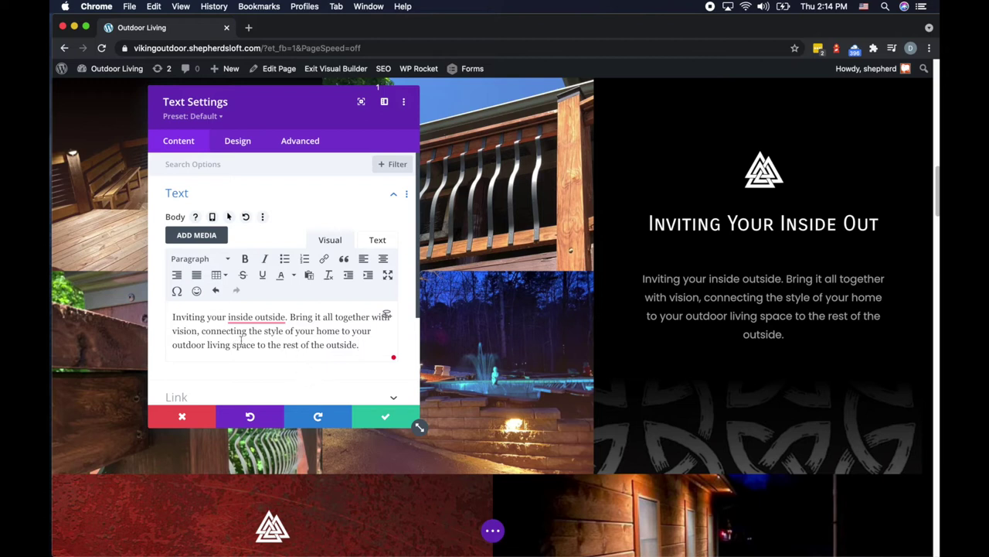
Delete the opening sentence "Inviting your inside outside." from the gallery paragraph and save the text module
{"action": "mouse_move", "coordinate": [278, 319]}
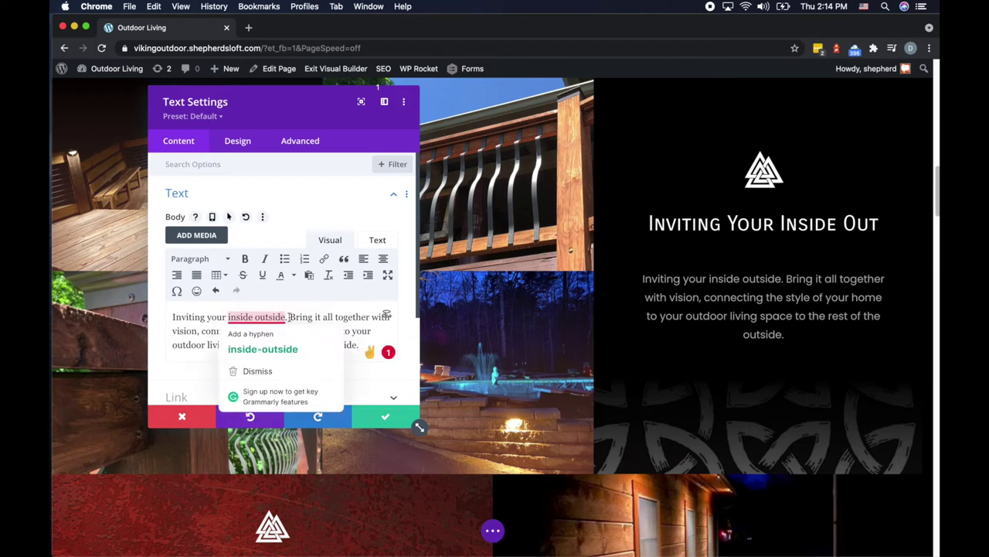
{"action": "left_click_drag", "start_coordinate": [287, 317], "coordinate": [173, 317]}
{"action": "key", "text": "BackSpace"}
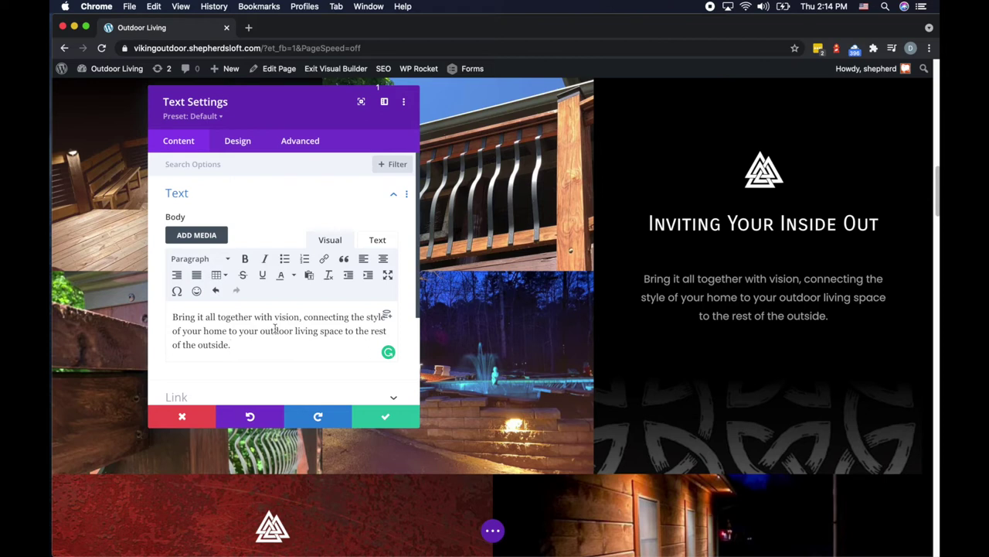
{"action": "left_click", "coordinate": [385, 417]}
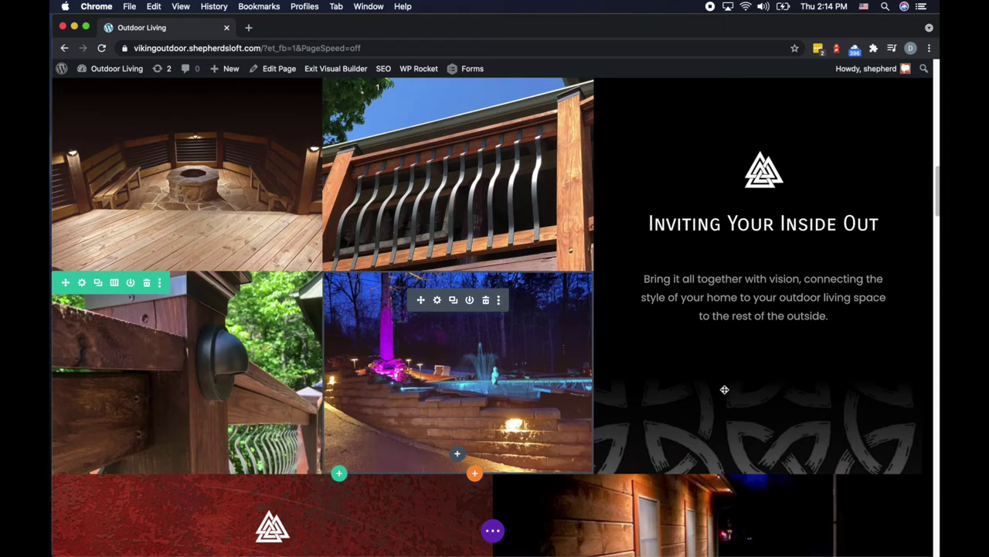
Give the gallery section the CSS ID "apeaceofmind", select the ID text for reuse and save the section settings
{"action": "scroll", "coordinate": [724, 390], "scroll_direction": "up", "scroll_amount": 2}
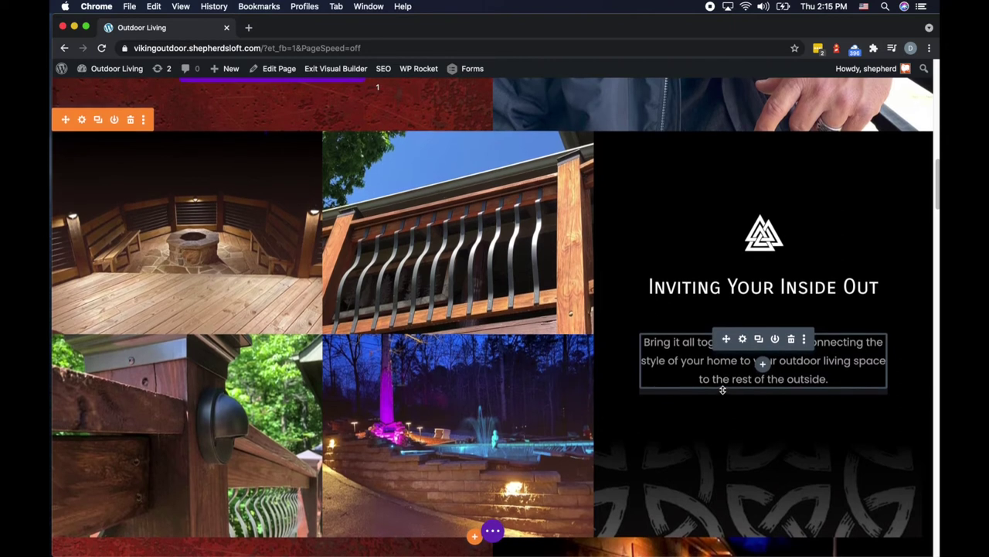
{"action": "scroll", "coordinate": [722, 389], "scroll_direction": "up", "scroll_amount": 1}
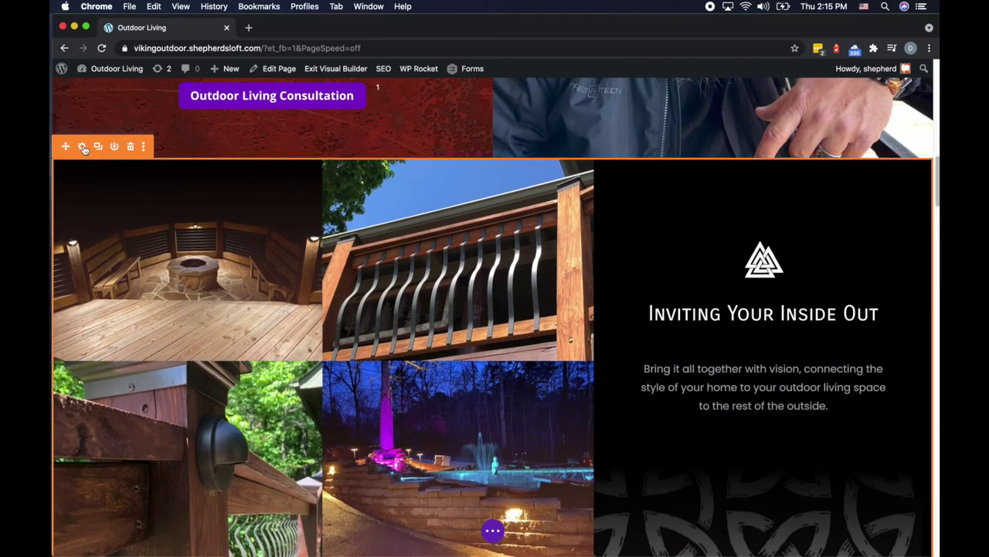
{"action": "left_click", "coordinate": [83, 147]}
{"action": "left_click", "coordinate": [301, 140]}
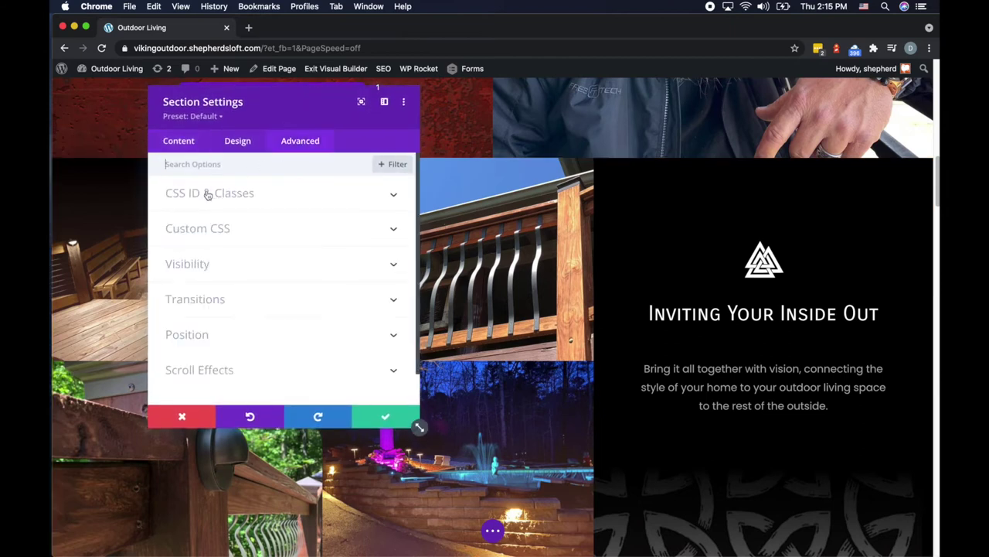
{"action": "left_click", "coordinate": [204, 194]}
{"action": "left_click", "coordinate": [220, 237]}
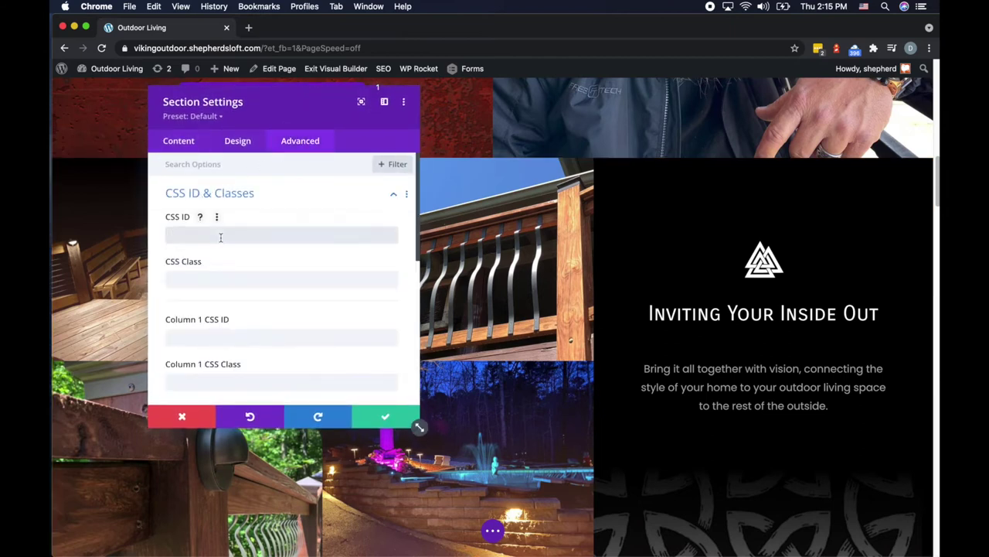
{"action": "type", "text": "apeaceofmind"}
{"action": "double_click", "coordinate": [207, 235]}
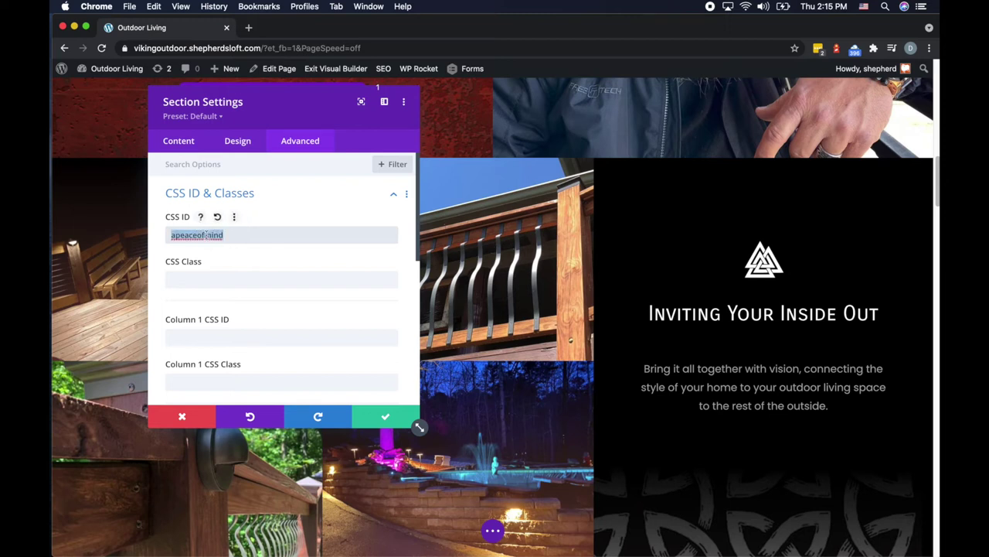
{"action": "left_click", "coordinate": [385, 415]}
Link the "Peace Of Mind" text module below the hero to "#apeaceofmind" and save it
{"action": "scroll", "coordinate": [454, 400], "scroll_direction": "up", "scroll_amount": 10}
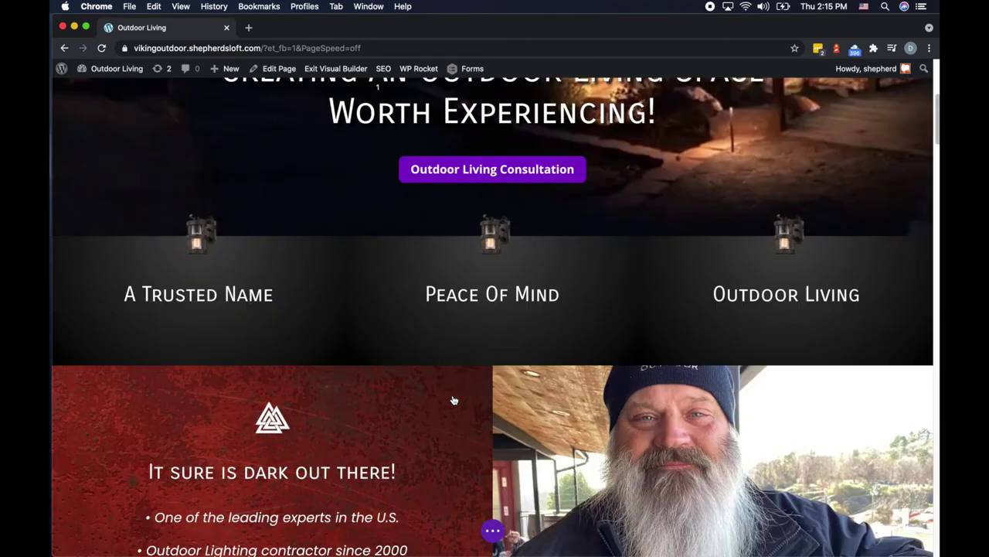
{"action": "mouse_move", "coordinate": [469, 301]}
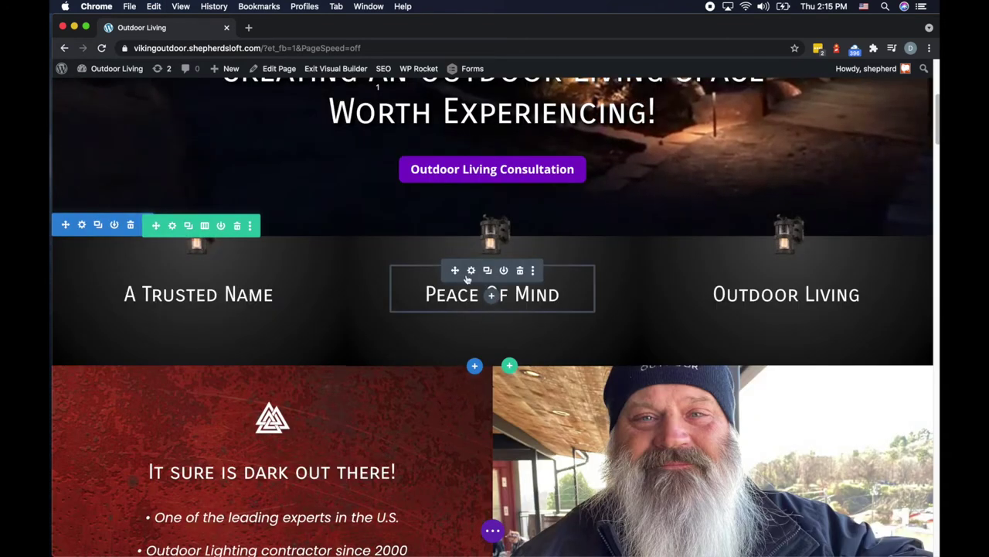
{"action": "left_click", "coordinate": [473, 271]}
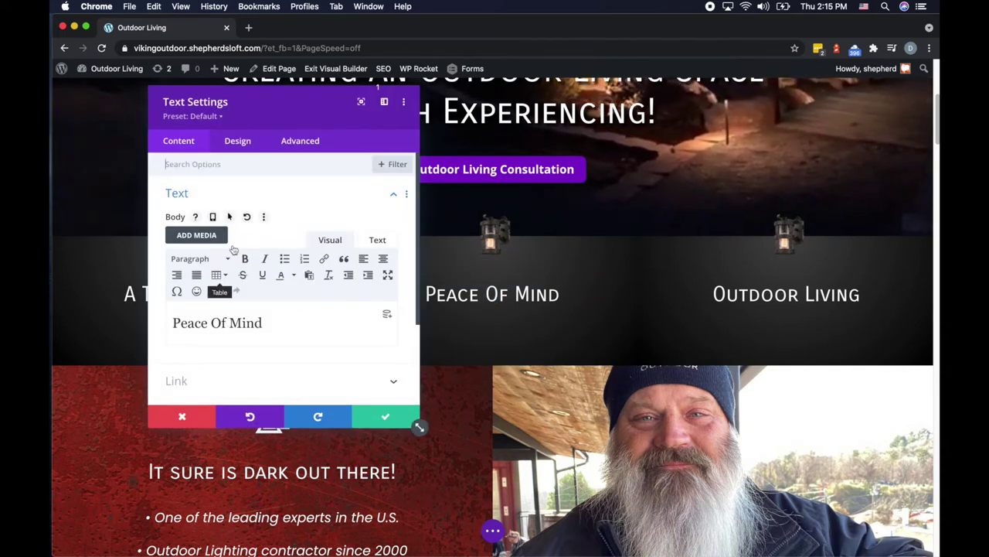
{"action": "scroll", "coordinate": [231, 294], "scroll_direction": "down", "scroll_amount": 5}
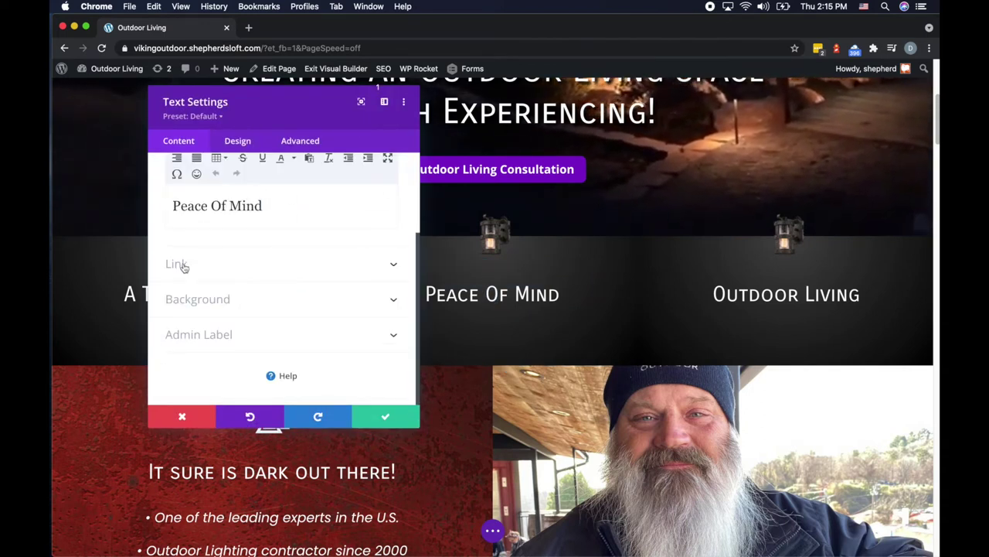
{"action": "left_click", "coordinate": [186, 265]}
{"action": "left_click", "coordinate": [245, 213]}
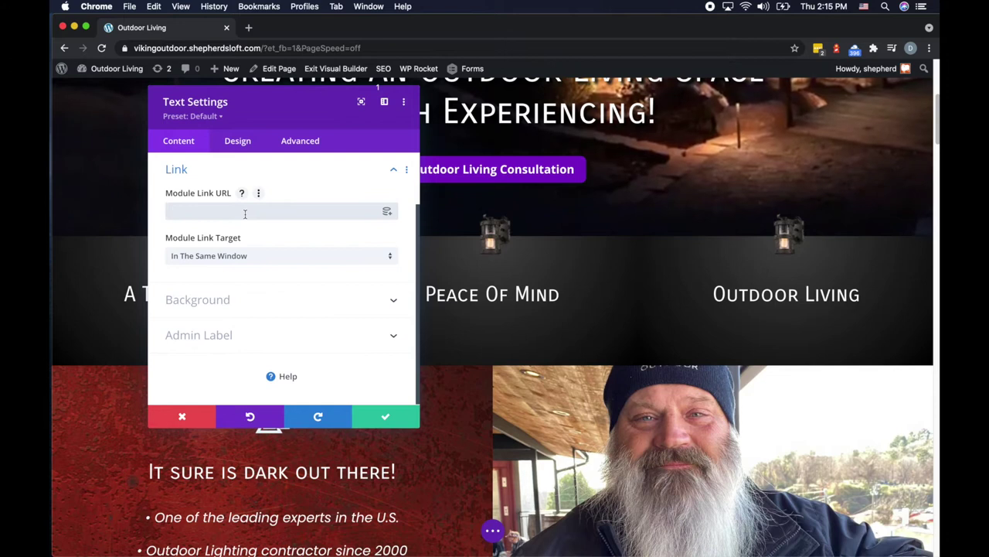
{"action": "type", "text": "#apeaceofmind"}
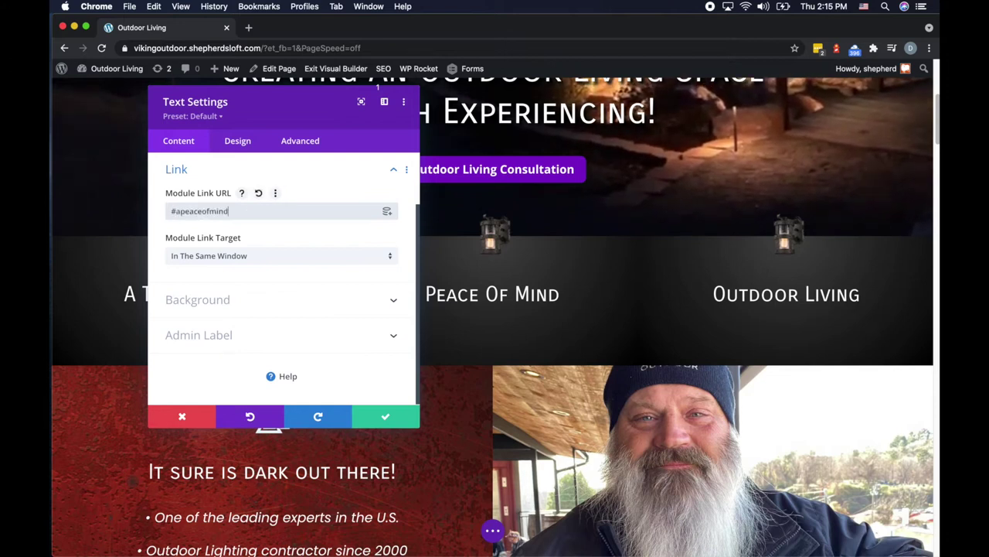
{"action": "left_click", "coordinate": [410, 419]}
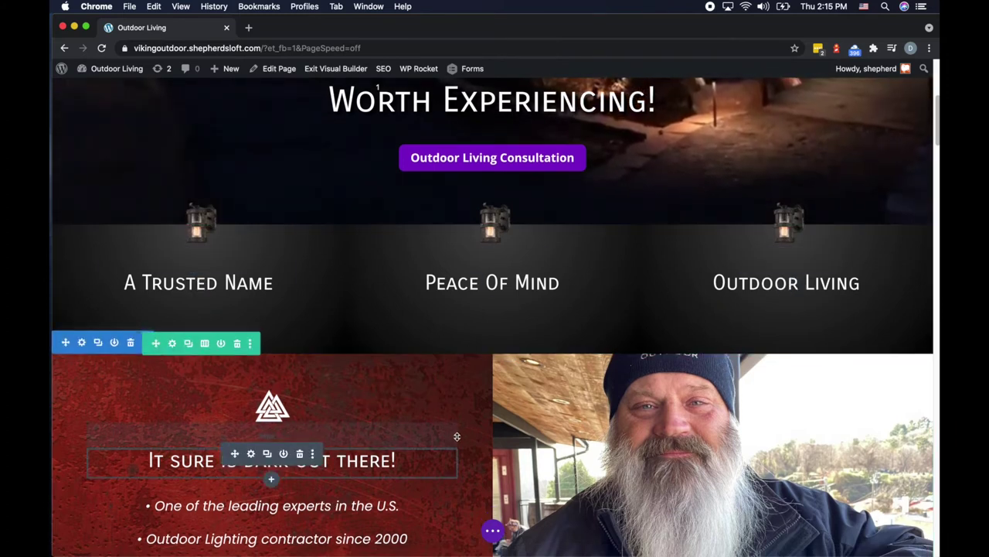
Delete the "Hiding inside like a hermit crab?" section beneath the gallery
{"action": "scroll", "coordinate": [457, 436], "scroll_direction": "up", "scroll_amount": 5}
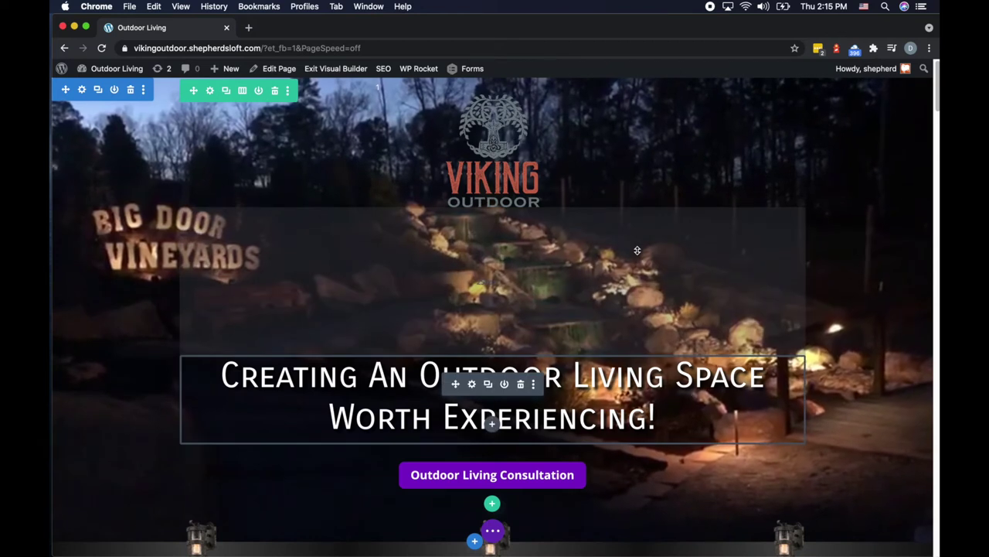
{"action": "scroll", "coordinate": [637, 250], "scroll_direction": "down", "scroll_amount": 5}
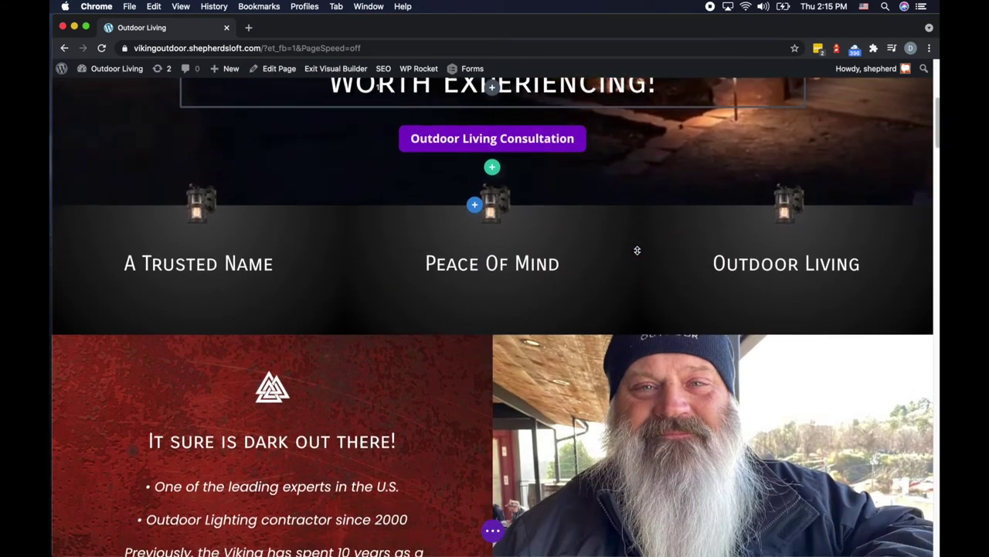
{"action": "scroll", "coordinate": [637, 249], "scroll_direction": "down", "scroll_amount": 2}
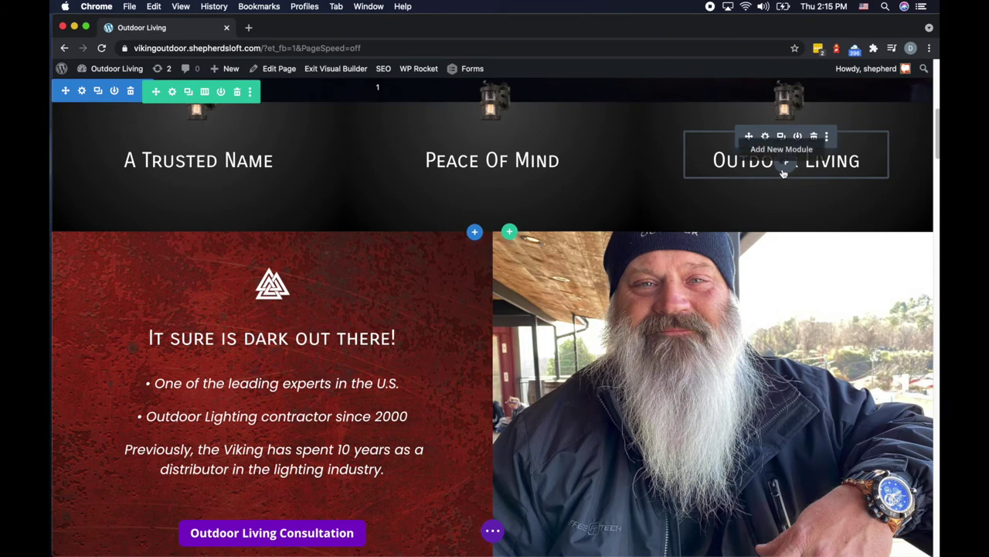
{"action": "scroll", "coordinate": [523, 344], "scroll_direction": "down", "scroll_amount": 8}
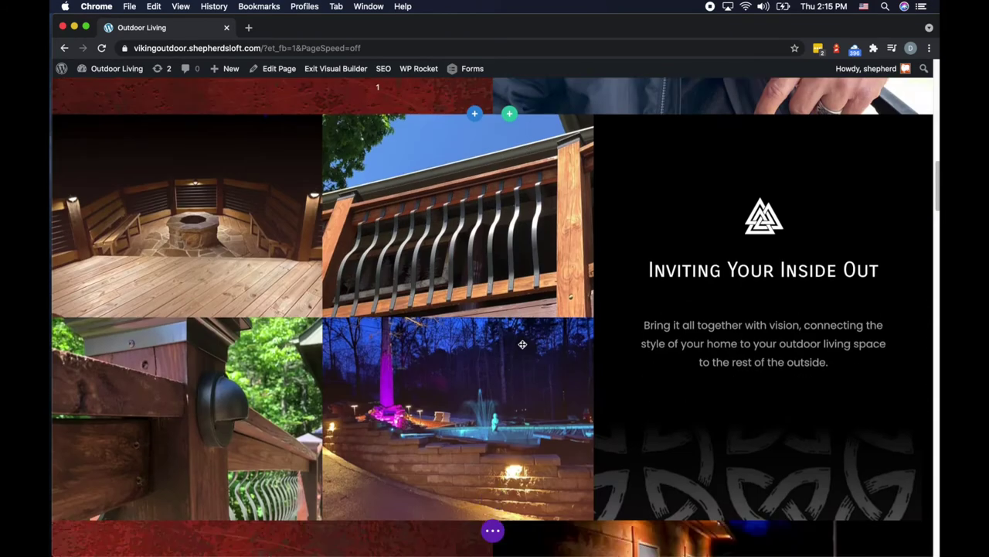
{"action": "scroll", "coordinate": [522, 344], "scroll_direction": "down", "scroll_amount": 5}
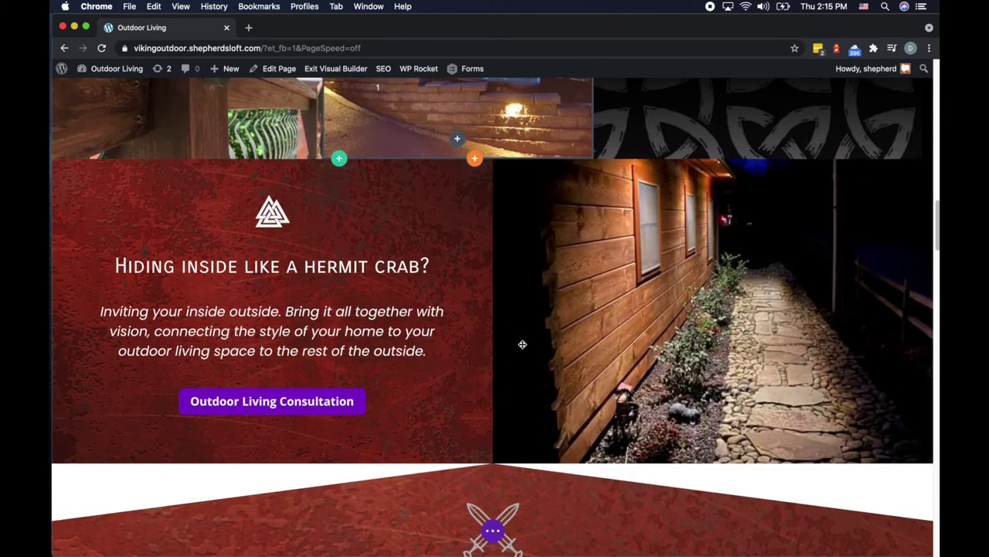
{"action": "scroll", "coordinate": [522, 344], "scroll_direction": "up", "scroll_amount": 7}
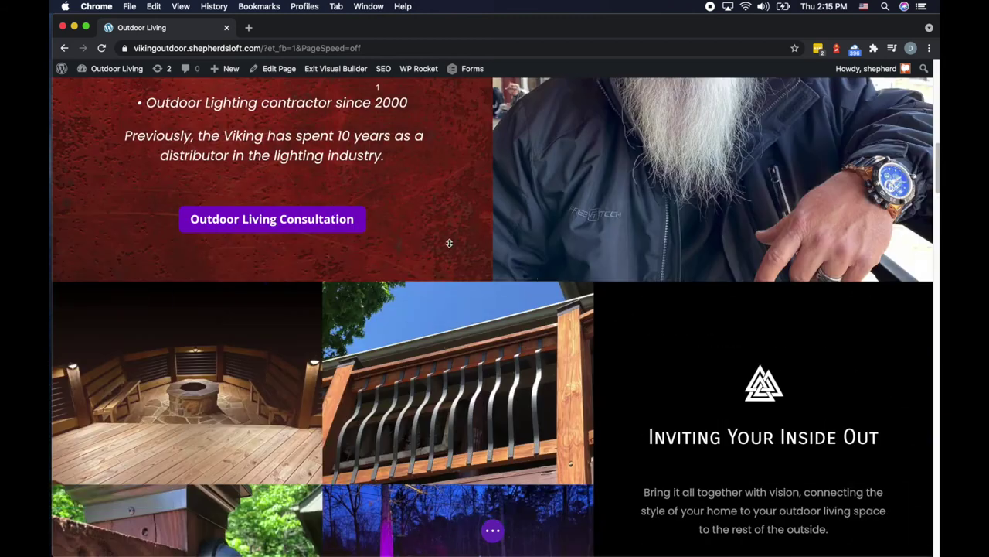
{"action": "scroll", "coordinate": [449, 243], "scroll_direction": "down", "scroll_amount": 8}
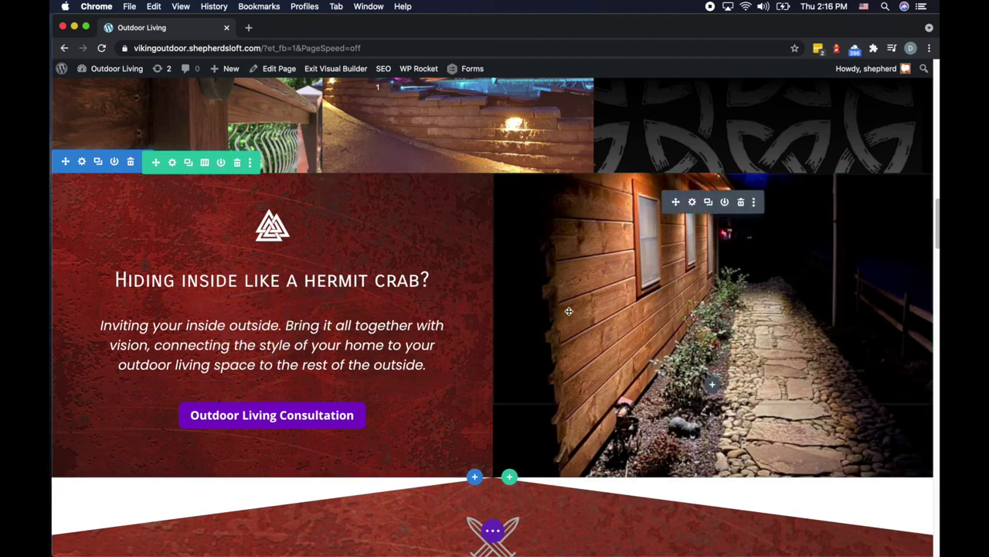
{"action": "scroll", "coordinate": [308, 344], "scroll_direction": "up", "scroll_amount": 2}
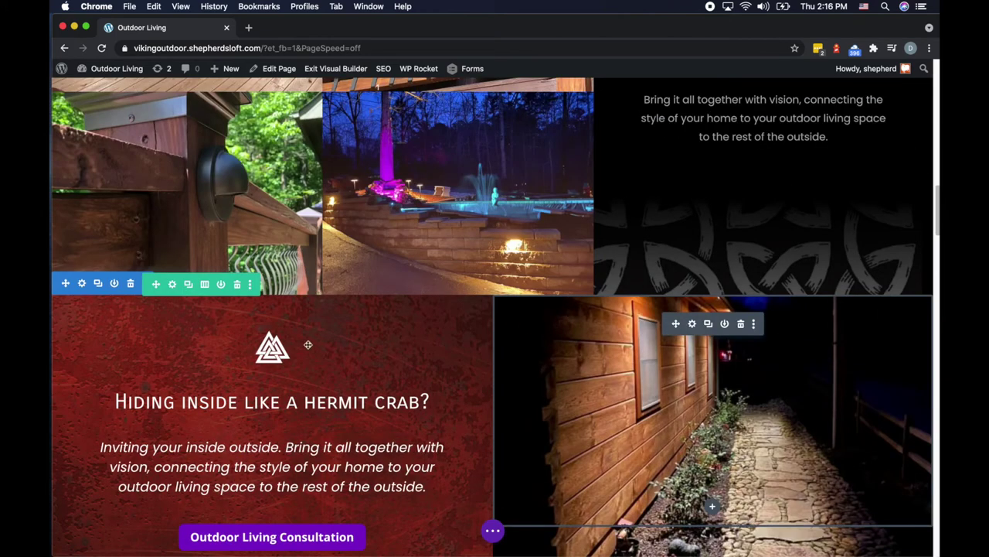
{"action": "left_click", "coordinate": [131, 283]}
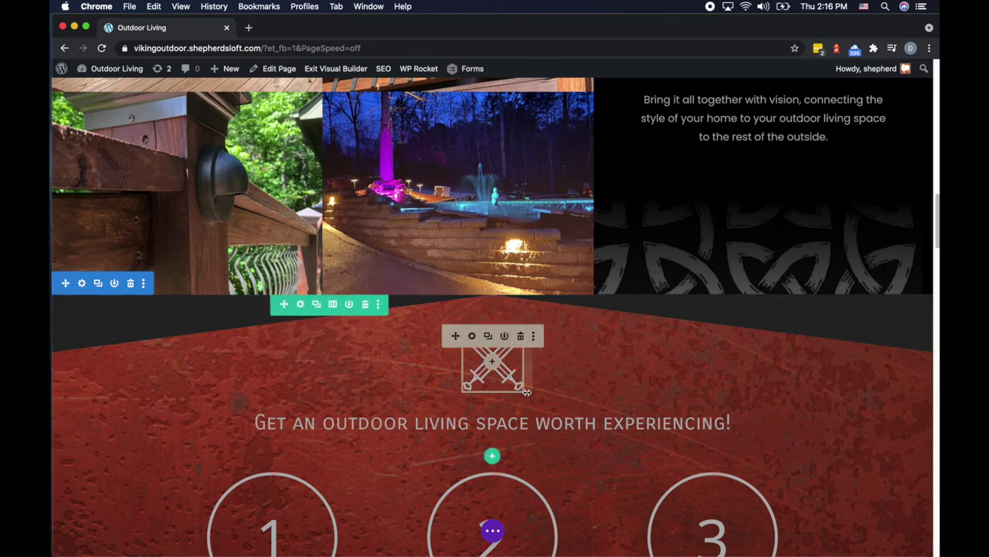
Move the "Get an outdoor living space worth experiencing!" section below the "Inviting your inside outside" services section and save the page
{"action": "scroll", "coordinate": [525, 392], "scroll_direction": "down", "scroll_amount": 1}
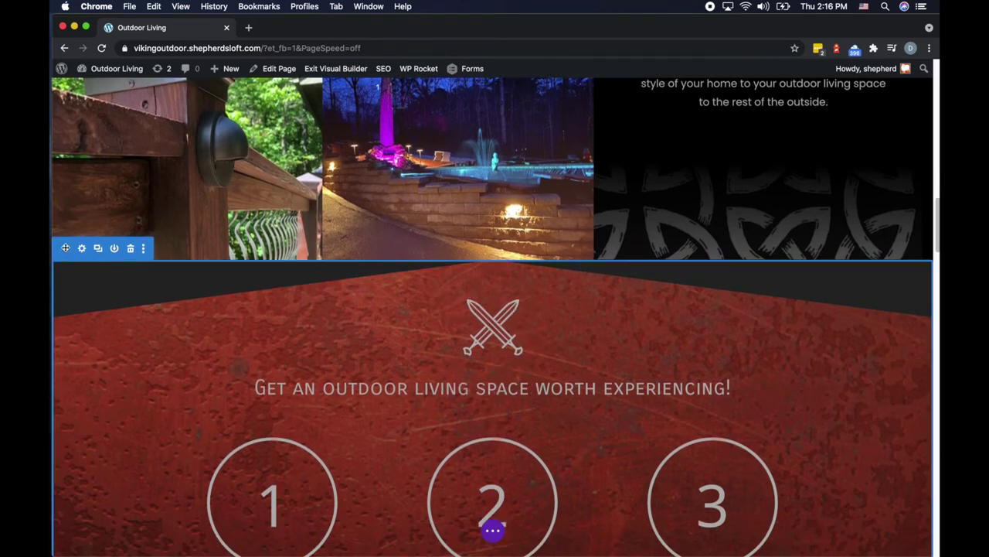
{"action": "left_click", "coordinate": [131, 248]}
{"action": "scroll", "coordinate": [67, 314], "scroll_direction": "down", "scroll_amount": 3}
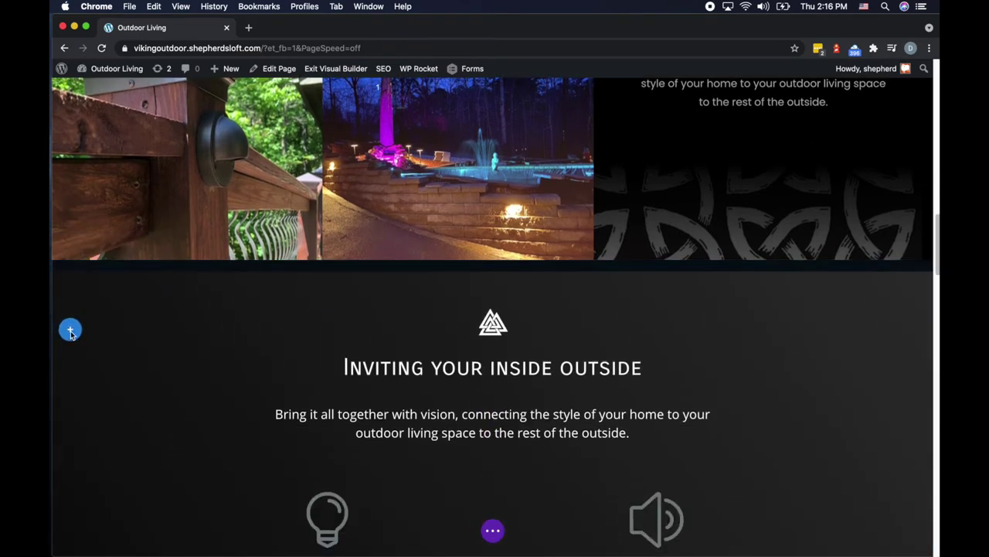
{"action": "scroll", "coordinate": [77, 354], "scroll_direction": "down", "scroll_amount": 10}
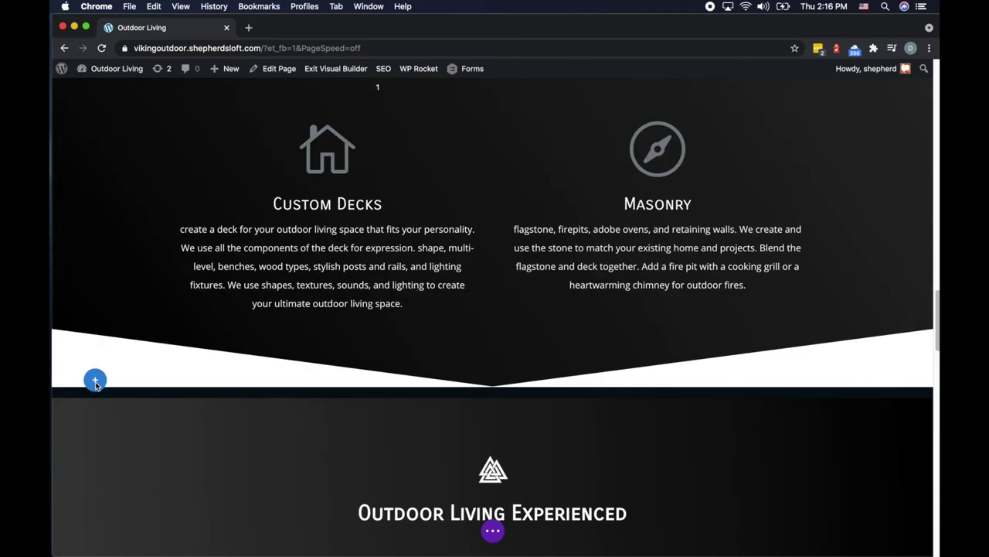
{"action": "left_click", "coordinate": [95, 385]}
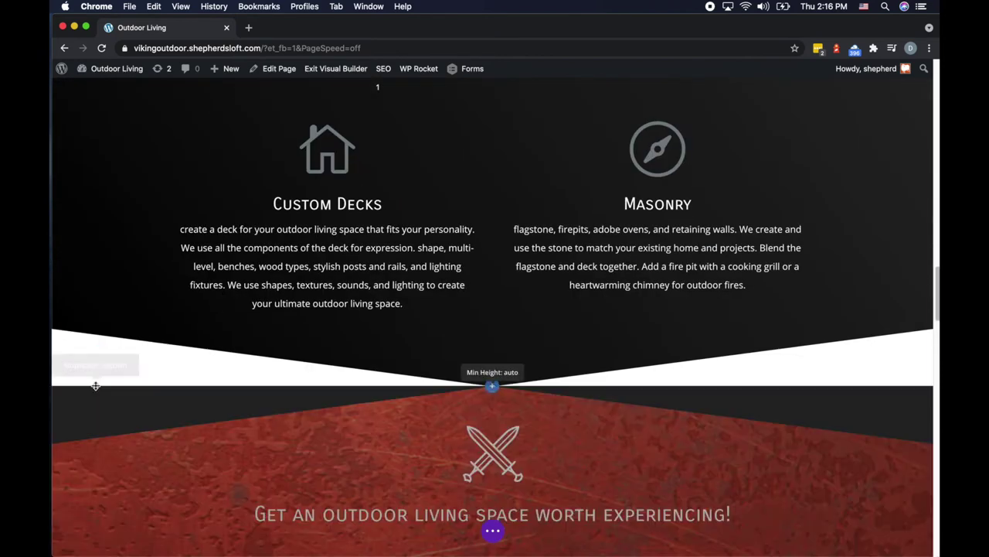
{"action": "scroll", "coordinate": [222, 290], "scroll_direction": "up", "scroll_amount": 2}
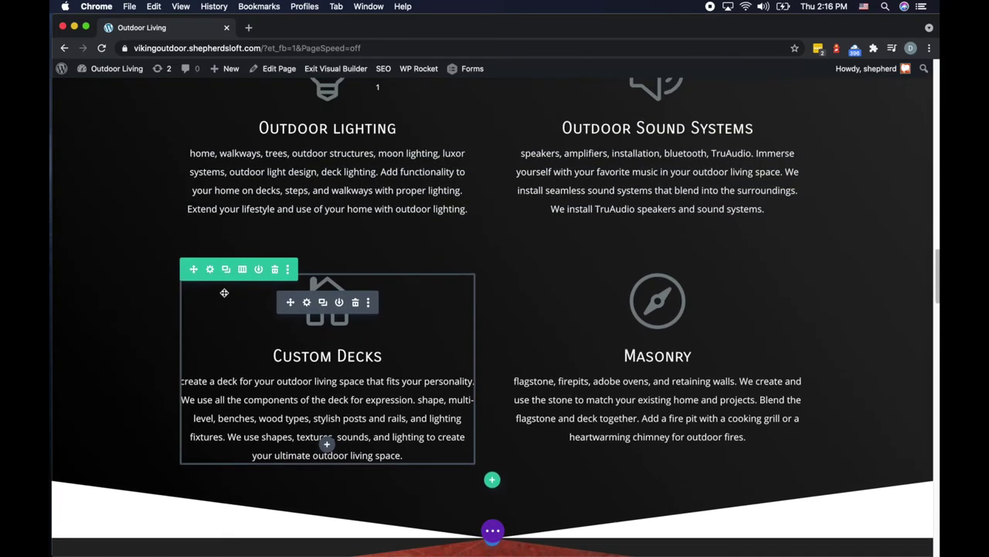
{"action": "left_click", "coordinate": [494, 532]}
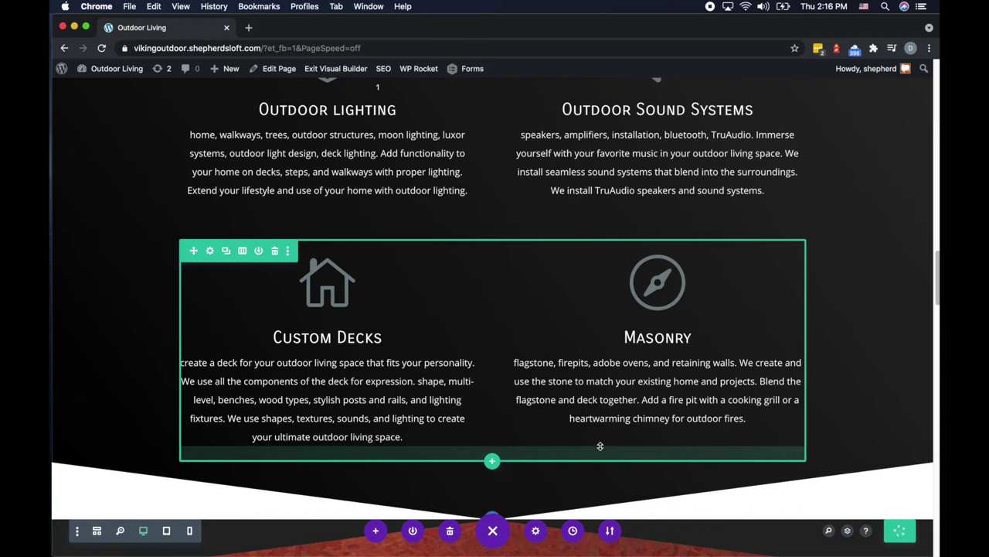
Change the services section heading "Inviting your inside outside" to "Outdoor Living Services" and save the text module
{"action": "scroll", "coordinate": [600, 446], "scroll_direction": "up", "scroll_amount": 3}
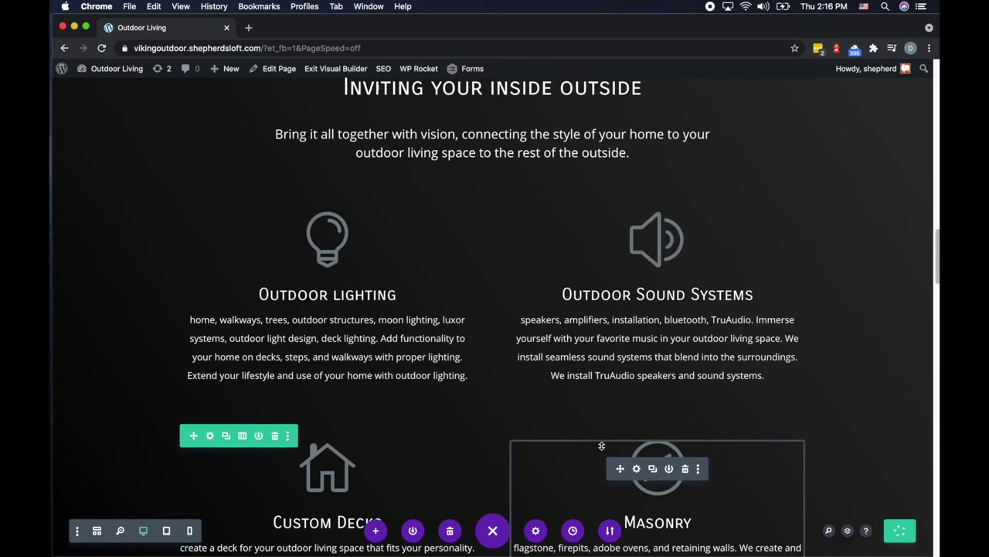
{"action": "scroll", "coordinate": [601, 446], "scroll_direction": "up", "scroll_amount": 6}
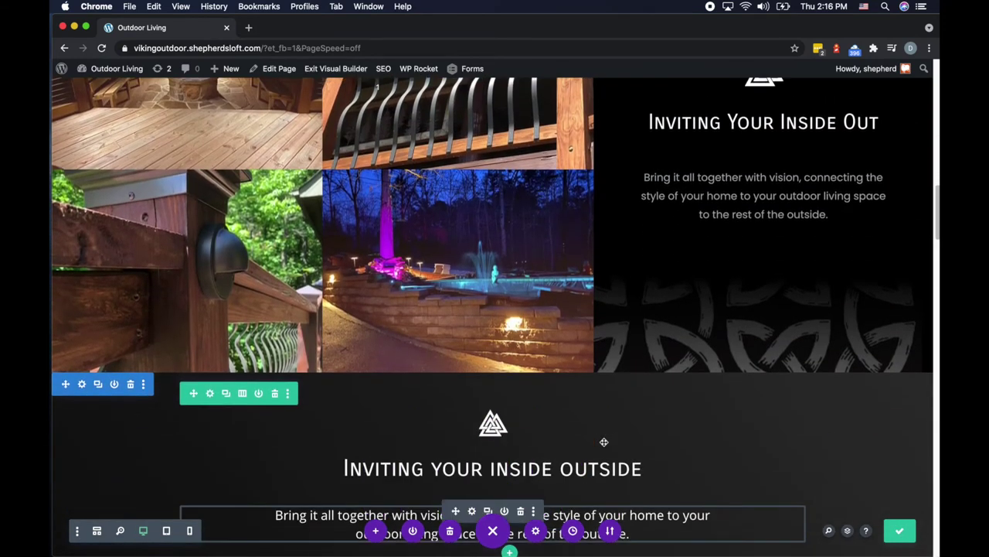
{"action": "scroll", "coordinate": [604, 441], "scroll_direction": "down", "scroll_amount": 1}
{"action": "scroll", "coordinate": [604, 441], "scroll_direction": "up", "scroll_amount": 3}
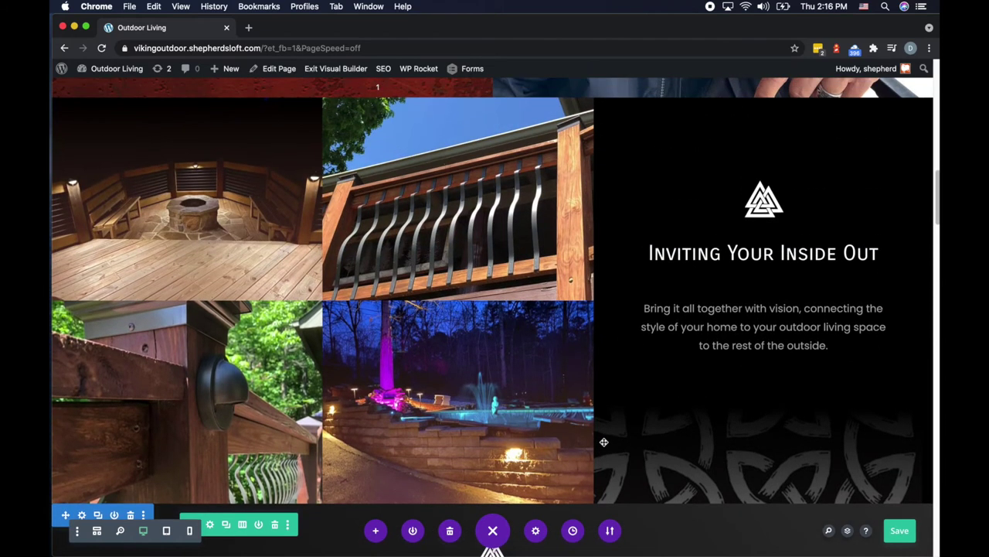
{"action": "scroll", "coordinate": [673, 358], "scroll_direction": "down", "scroll_amount": 5}
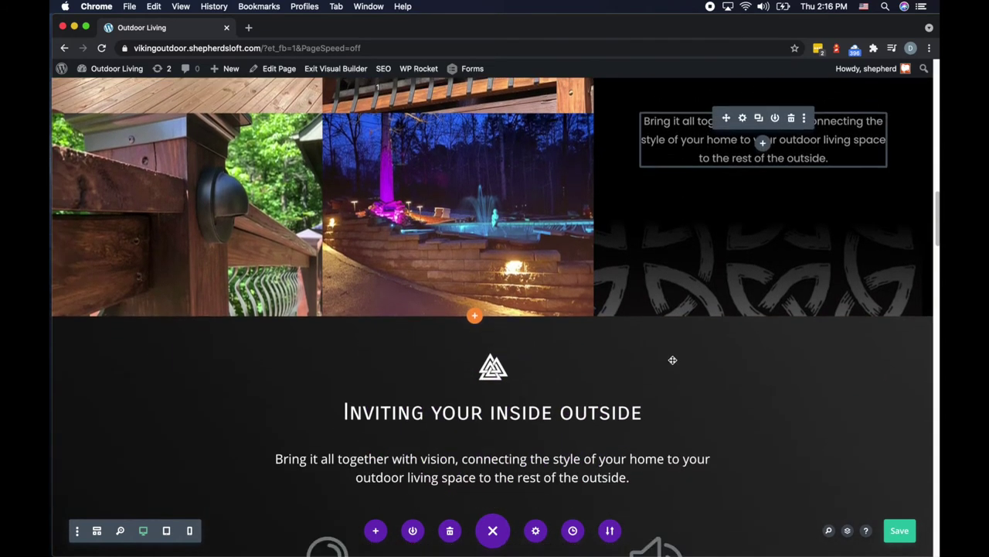
{"action": "scroll", "coordinate": [476, 350], "scroll_direction": "up", "scroll_amount": 15}
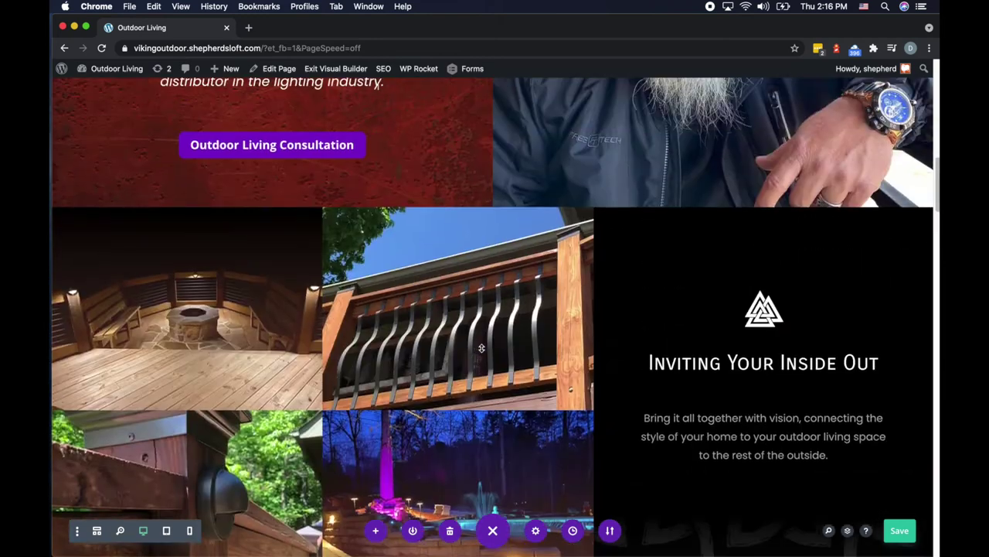
{"action": "scroll", "coordinate": [611, 344], "scroll_direction": "down", "scroll_amount": 15}
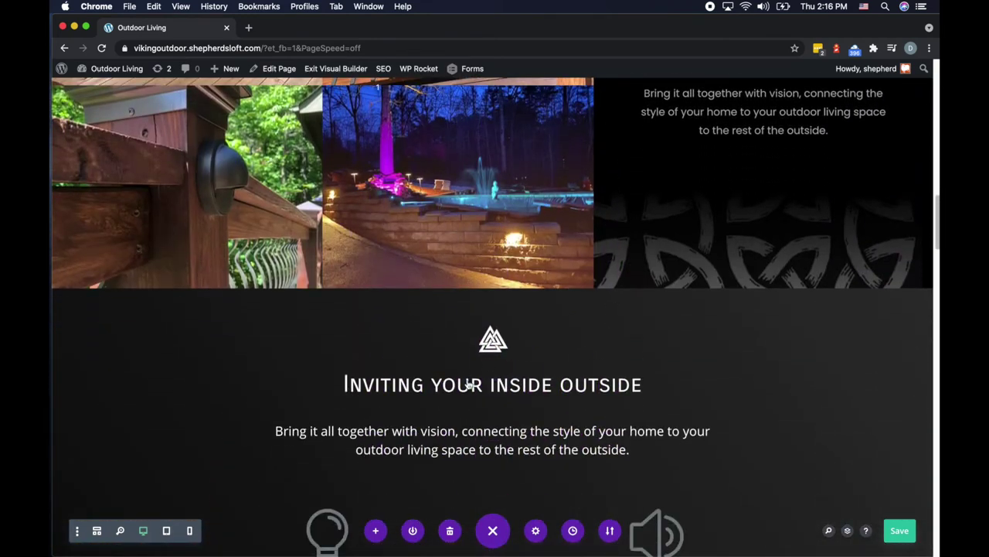
{"action": "left_click", "coordinate": [473, 376]}
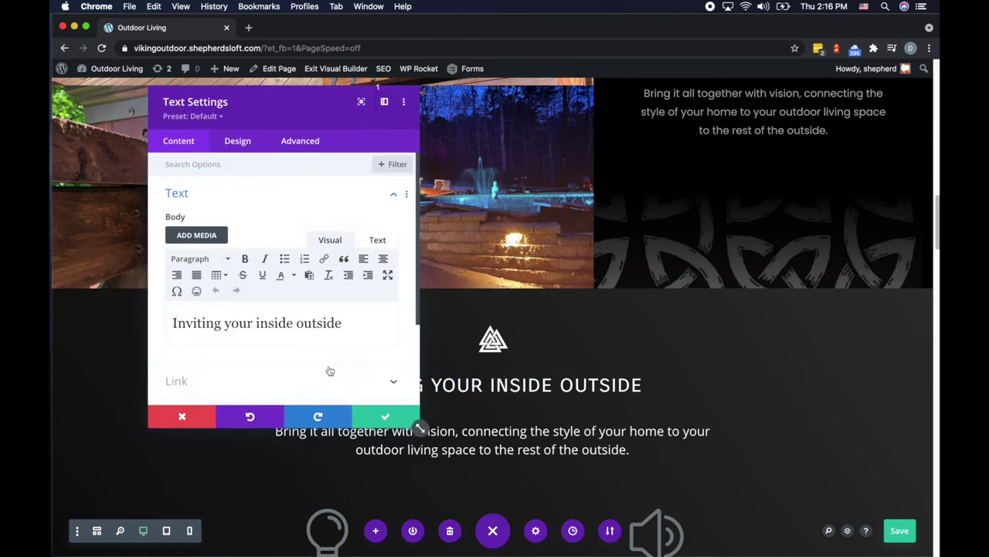
{"action": "triple_click", "coordinate": [239, 325]}
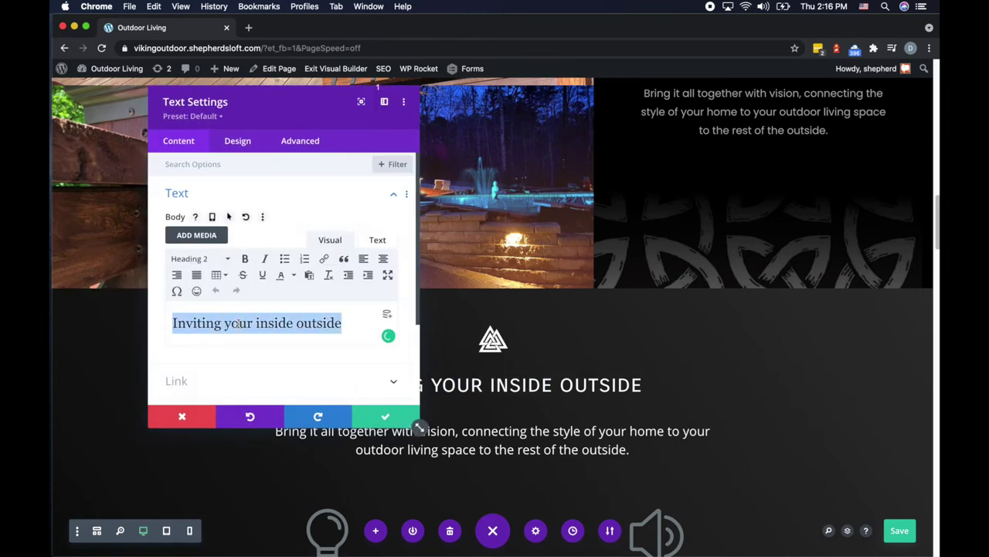
{"action": "type", "text": "Outdoor "}
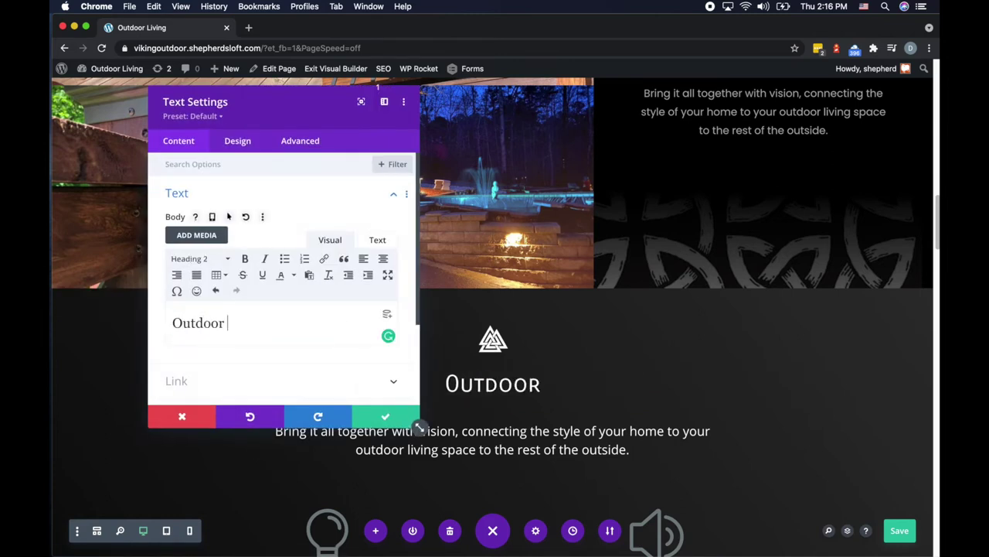
{"action": "type", "text": "Living Servic"}
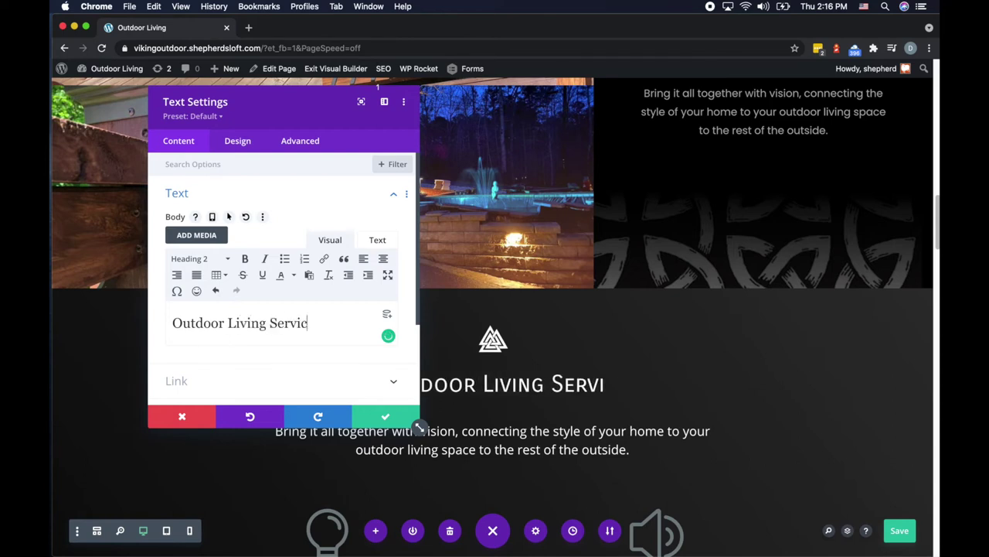
{"action": "type", "text": "es"}
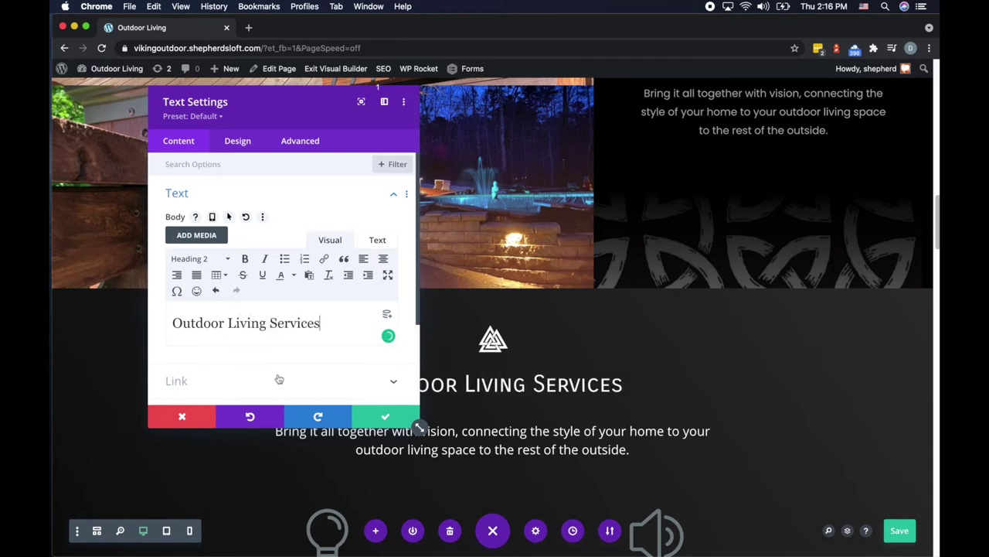
{"action": "left_click", "coordinate": [385, 416]}
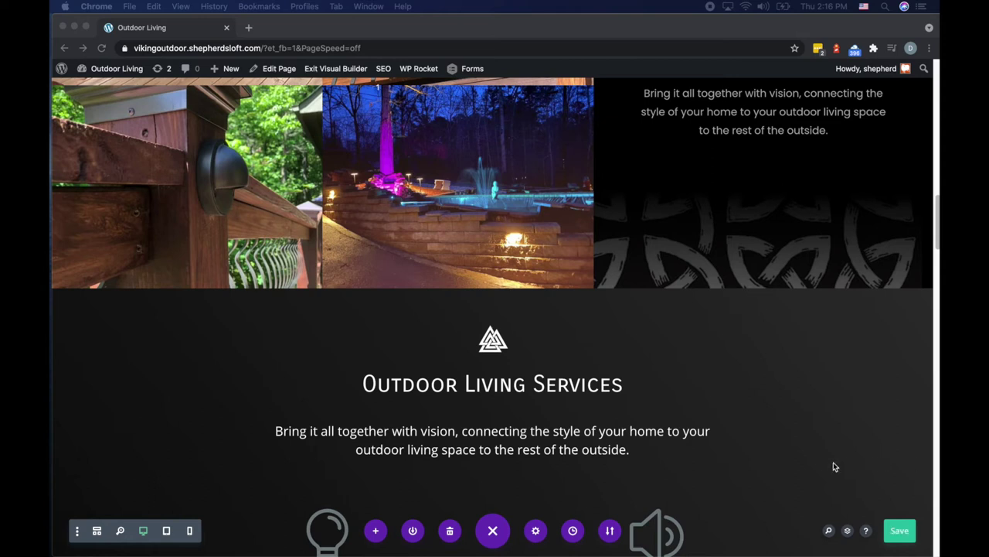
Review the page flow from the "It sure is dark out there!" block through the gallery to the "Outdoor Living Services" section
{"action": "scroll", "coordinate": [834, 463], "scroll_direction": "up", "scroll_amount": 3}
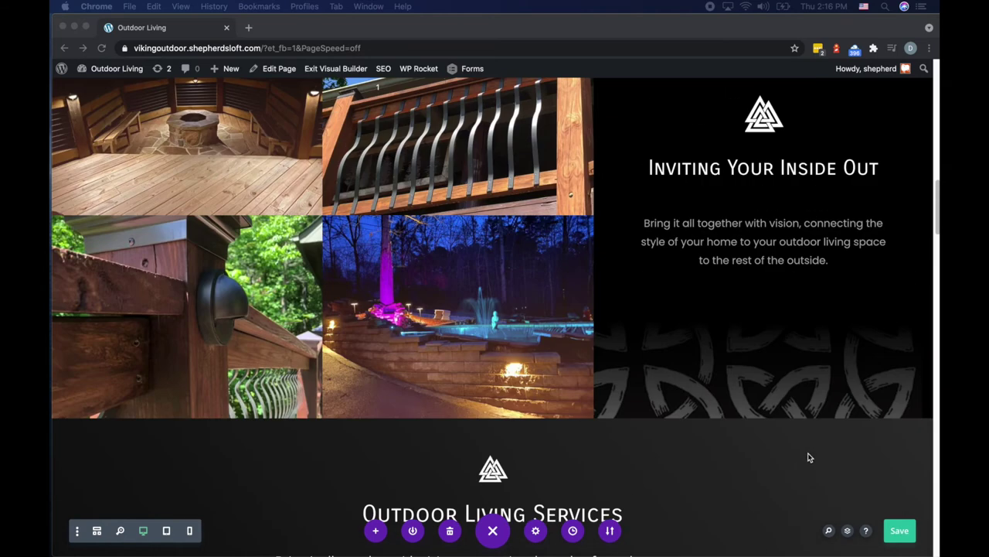
{"action": "scroll", "coordinate": [808, 457], "scroll_direction": "up", "scroll_amount": 5}
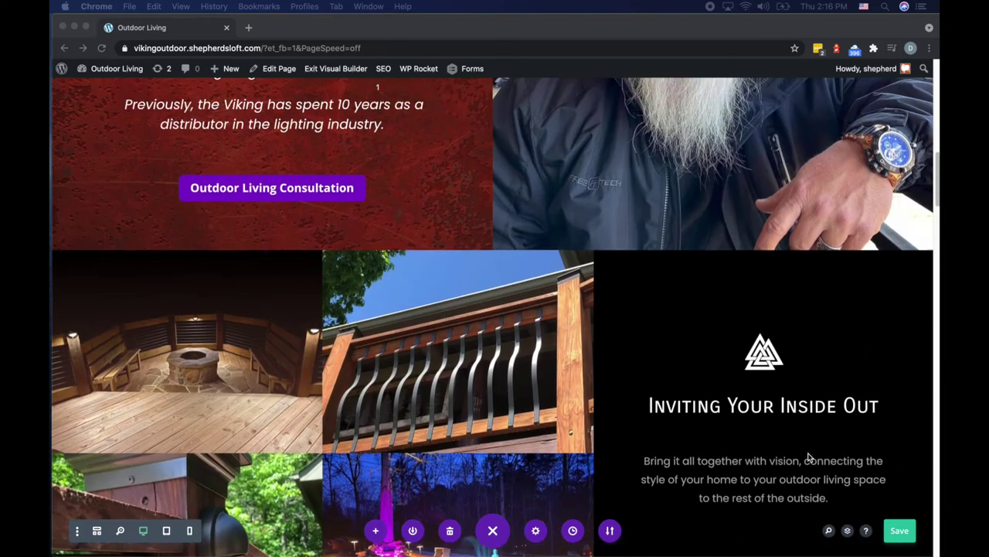
{"action": "scroll", "coordinate": [809, 458], "scroll_direction": "up", "scroll_amount": 3}
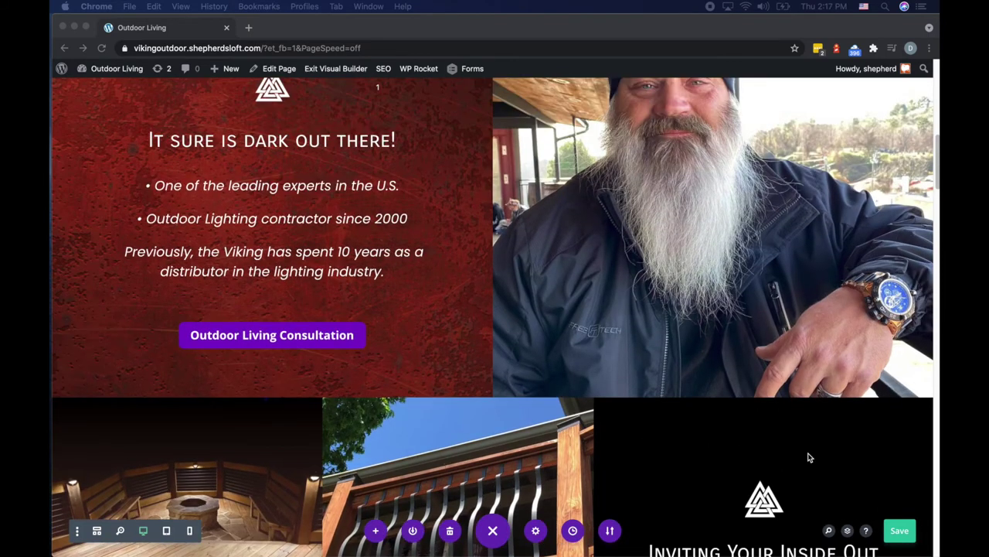
{"action": "scroll", "coordinate": [809, 458], "scroll_direction": "down", "scroll_amount": 8}
{"action": "scroll", "coordinate": [809, 457], "scroll_direction": "down", "scroll_amount": 5}
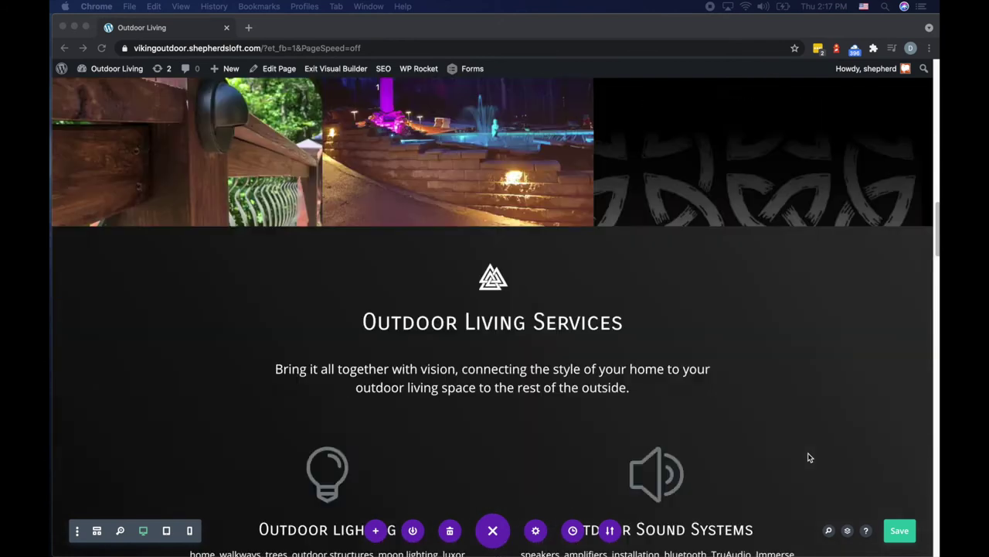
{"action": "scroll", "coordinate": [809, 457], "scroll_direction": "down", "scroll_amount": 2}
{"action": "scroll", "coordinate": [808, 457], "scroll_direction": "up", "scroll_amount": 3}
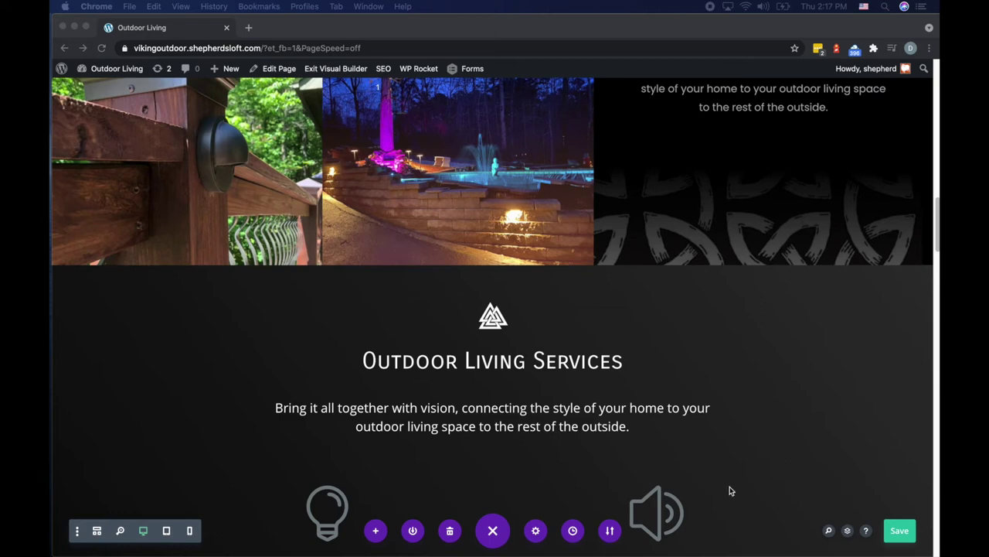
Give the "Outdoor Living Services" section the CSS ID "outdoorliving", select the ID text for reuse and save the section settings
{"action": "left_click", "coordinate": [150, 337]}
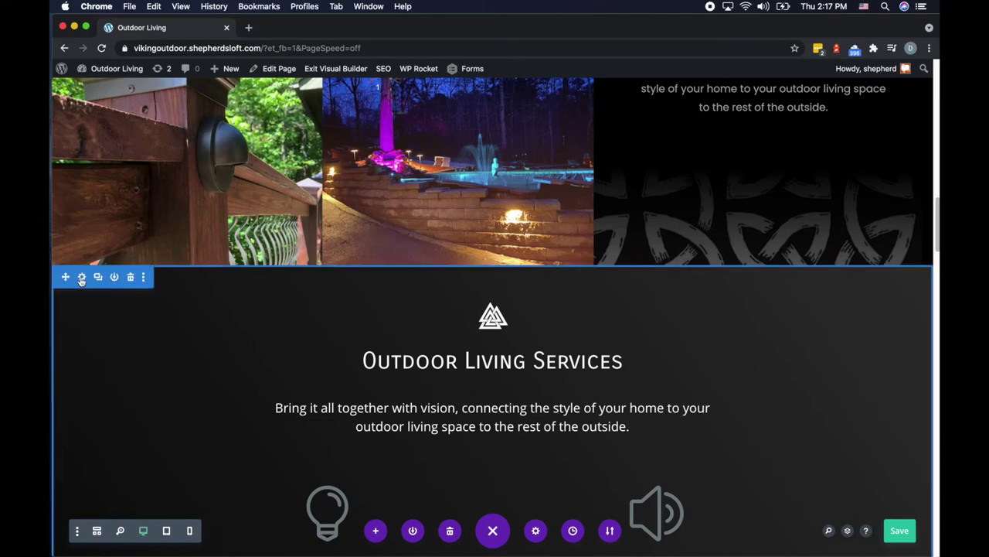
{"action": "left_click", "coordinate": [81, 277]}
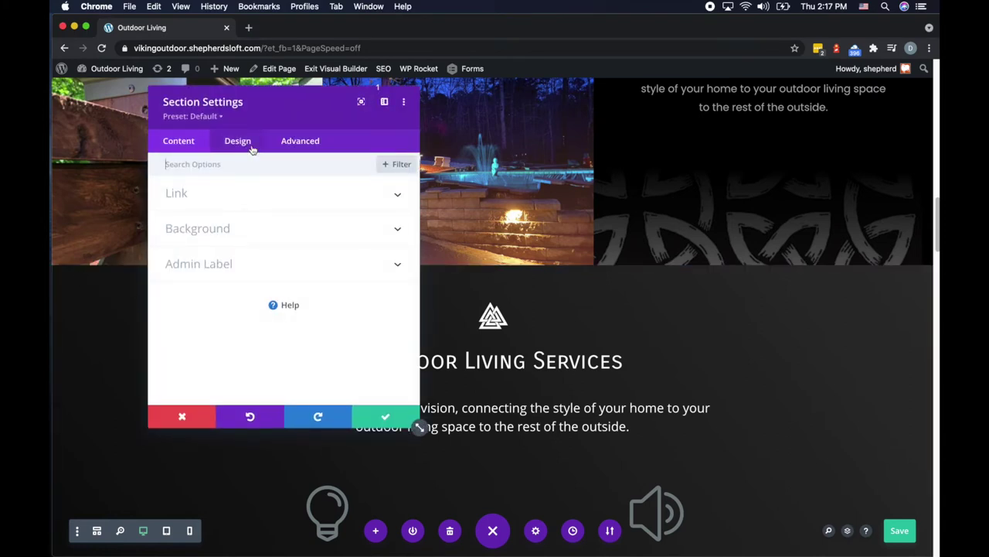
{"action": "left_click", "coordinate": [300, 140]}
{"action": "left_click", "coordinate": [216, 195]}
{"action": "left_click", "coordinate": [235, 232]}
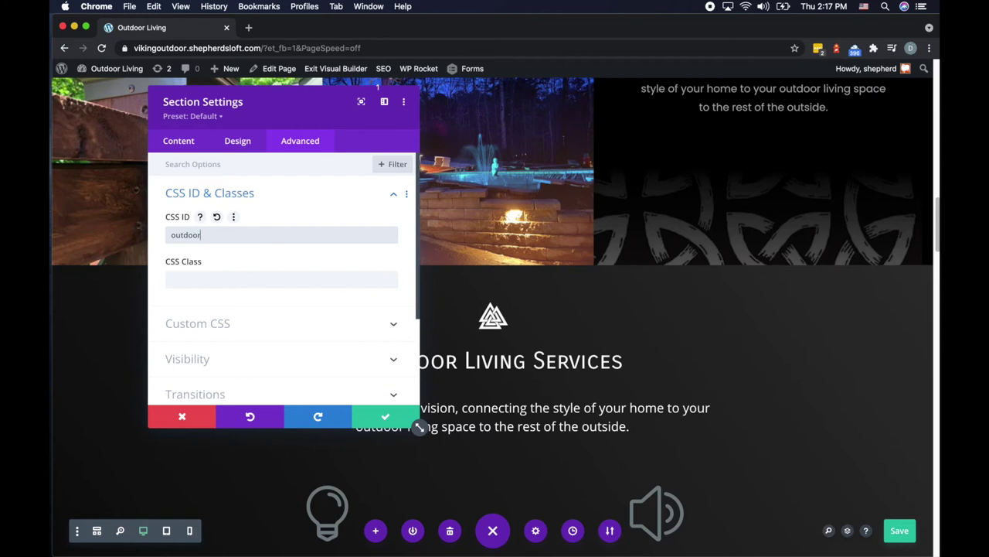
{"action": "key", "text": "super+a"}
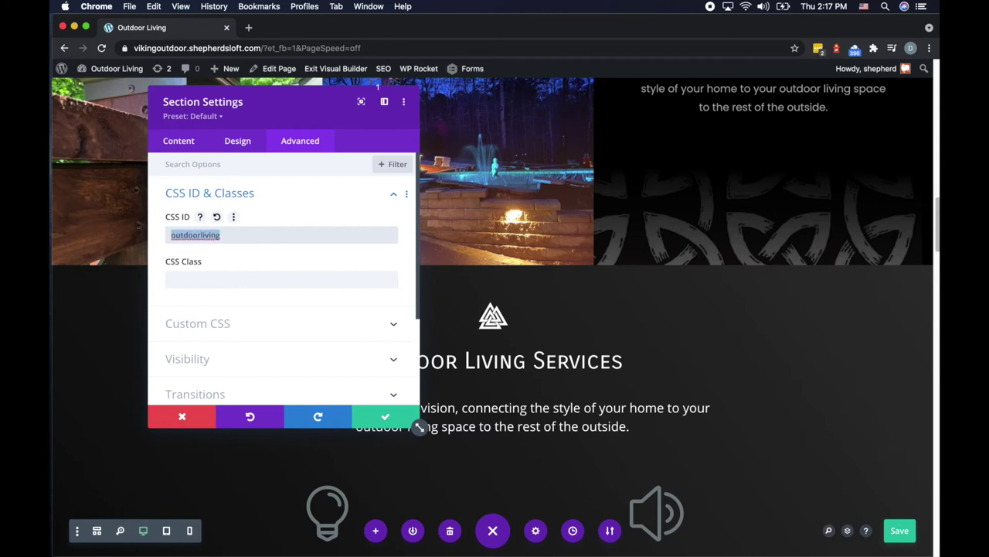
{"action": "left_click", "coordinate": [389, 416]}
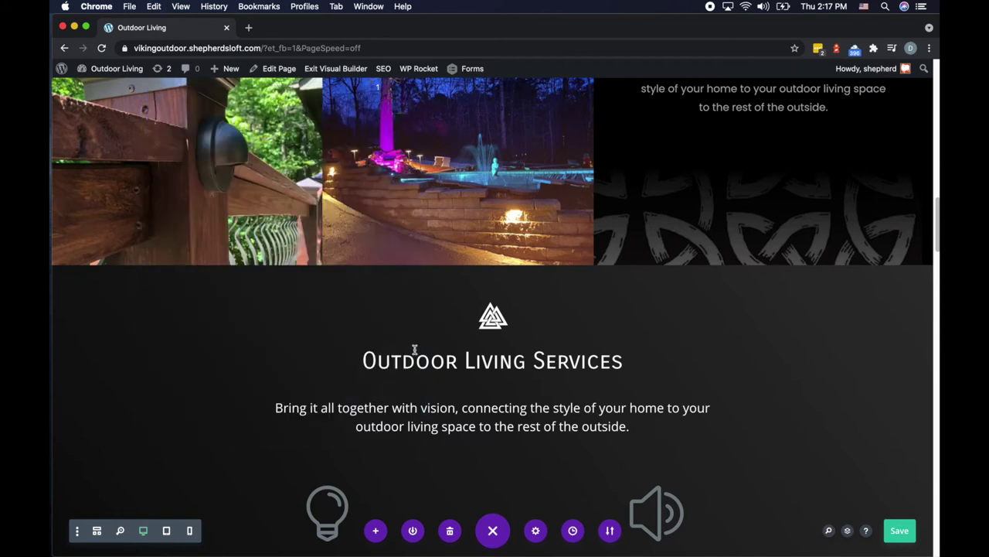
Link the "Outdoor Living" text module below the hero to "#outdoorliving" and save it
{"action": "scroll", "coordinate": [526, 295], "scroll_direction": "up", "scroll_amount": 5}
{"action": "scroll", "coordinate": [527, 298], "scroll_direction": "up", "scroll_amount": 10}
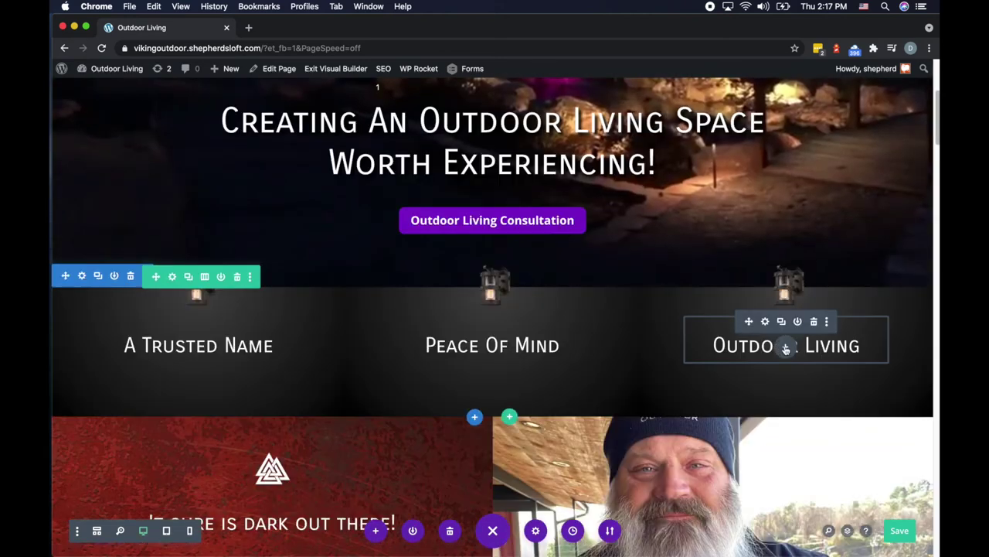
{"action": "left_click", "coordinate": [765, 323]}
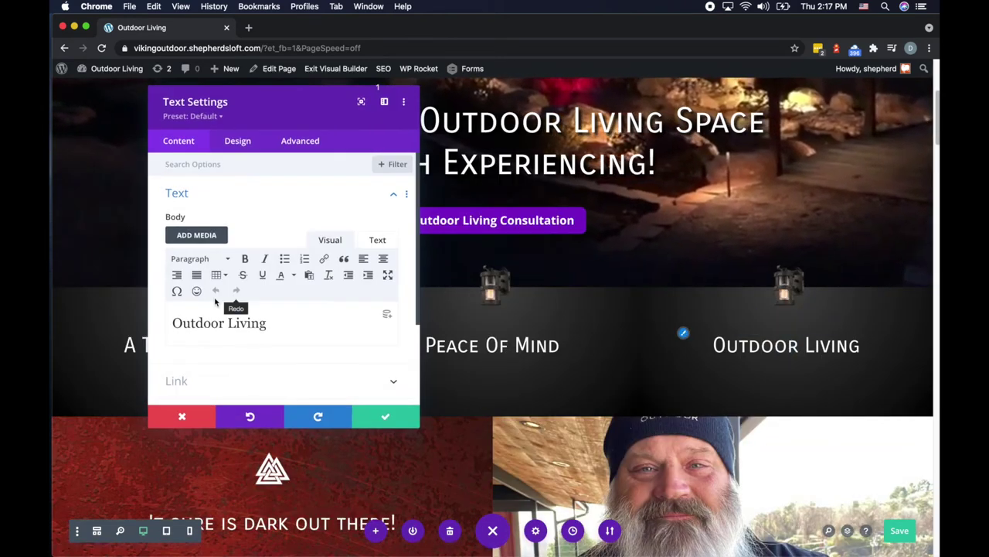
{"action": "scroll", "coordinate": [225, 301], "scroll_direction": "down", "scroll_amount": 3}
{"action": "left_click", "coordinate": [193, 274]}
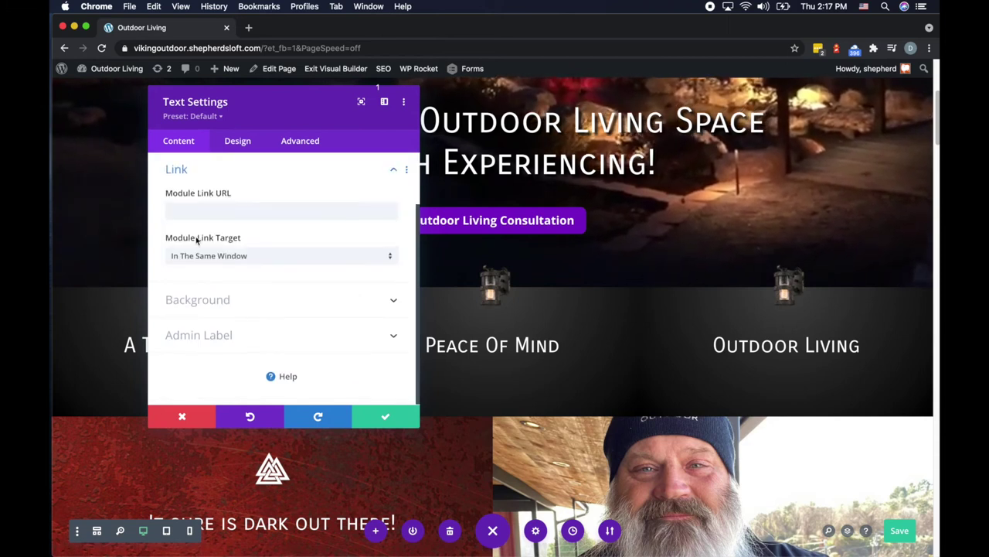
{"action": "left_click", "coordinate": [194, 212]}
{"action": "type", "text": "#"}
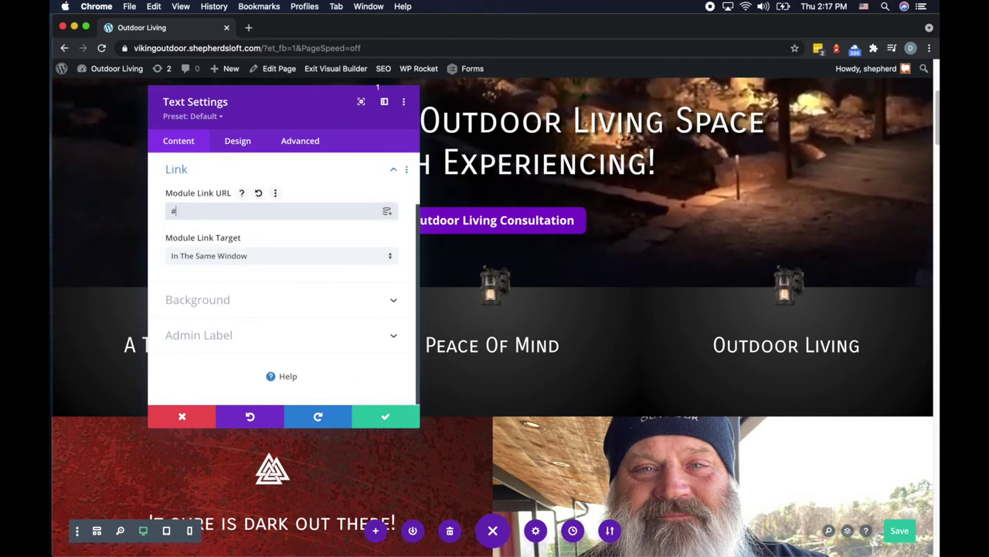
{"action": "type", "text": "outdoorliving"}
{"action": "left_click", "coordinate": [385, 418]}
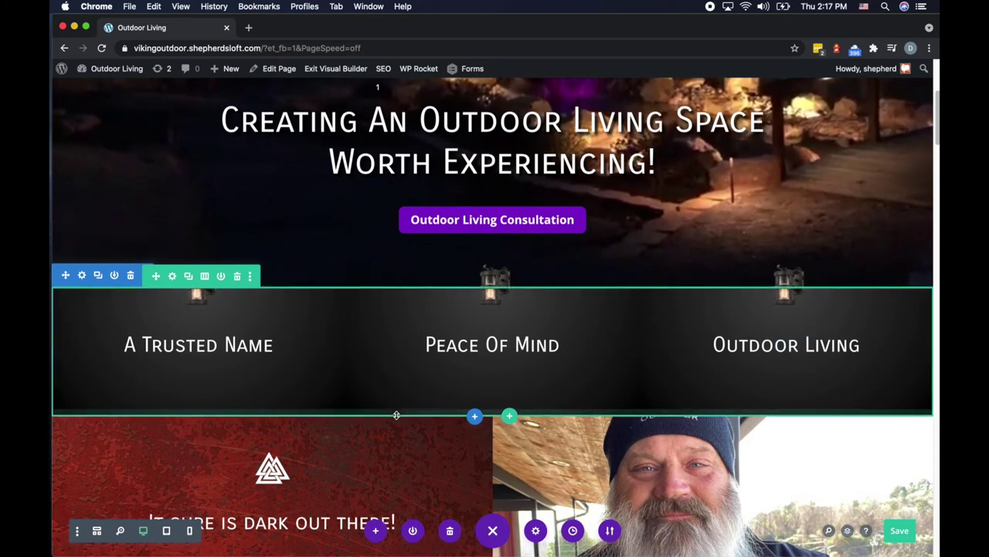
Start editing the "Outdoor lighting" description in the services section at the sentence beginning "Add functionality"
{"action": "scroll", "coordinate": [398, 409], "scroll_direction": "down", "scroll_amount": 5}
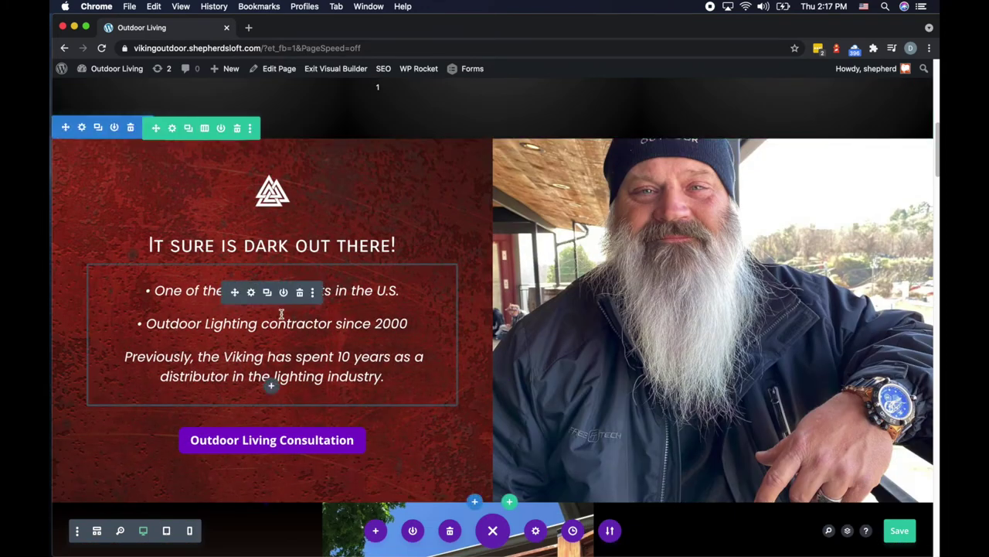
{"action": "scroll", "coordinate": [475, 405], "scroll_direction": "down", "scroll_amount": 5}
{"action": "scroll", "coordinate": [476, 405], "scroll_direction": "down", "scroll_amount": 5}
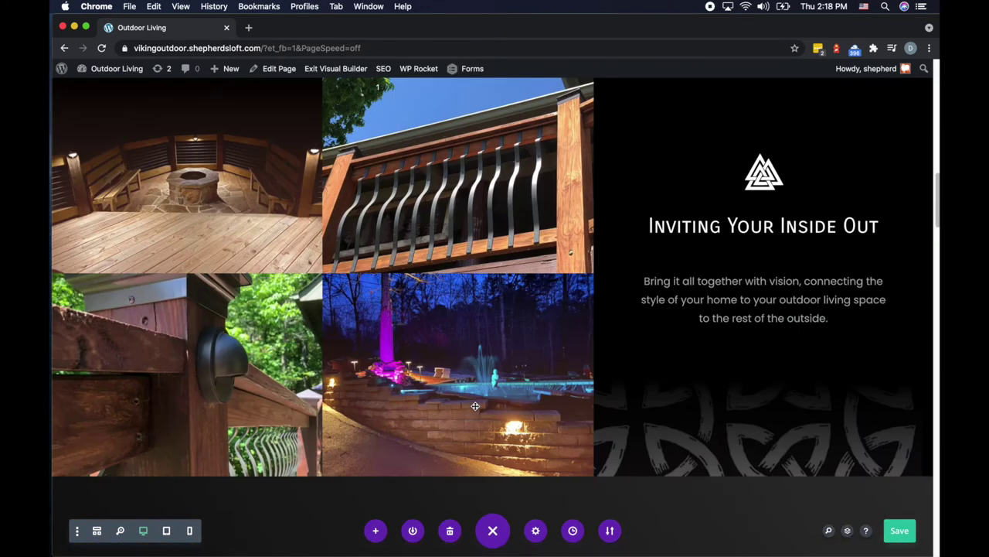
{"action": "scroll", "coordinate": [761, 356], "scroll_direction": "down", "scroll_amount": 1}
{"action": "scroll", "coordinate": [761, 357], "scroll_direction": "down", "scroll_amount": 8}
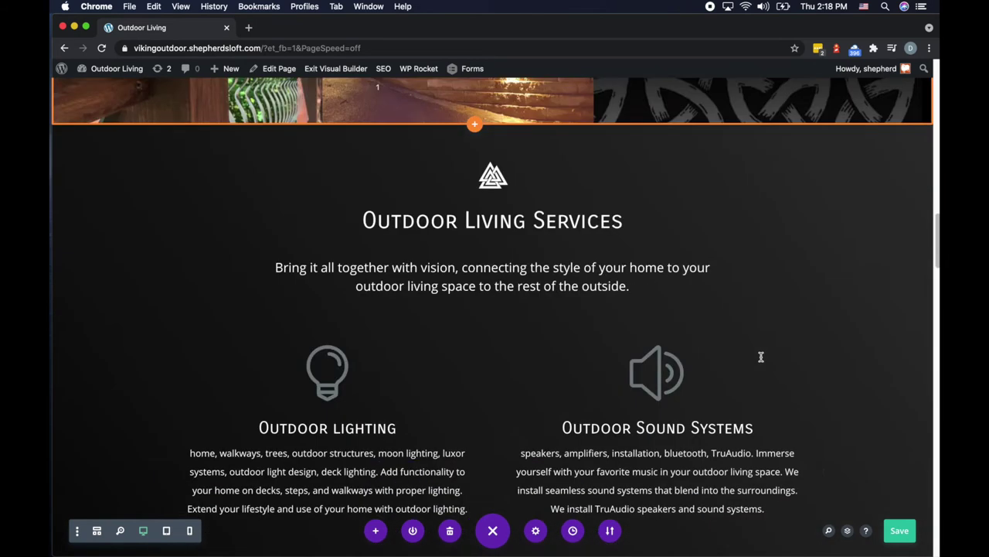
{"action": "mouse_move", "coordinate": [760, 355]}
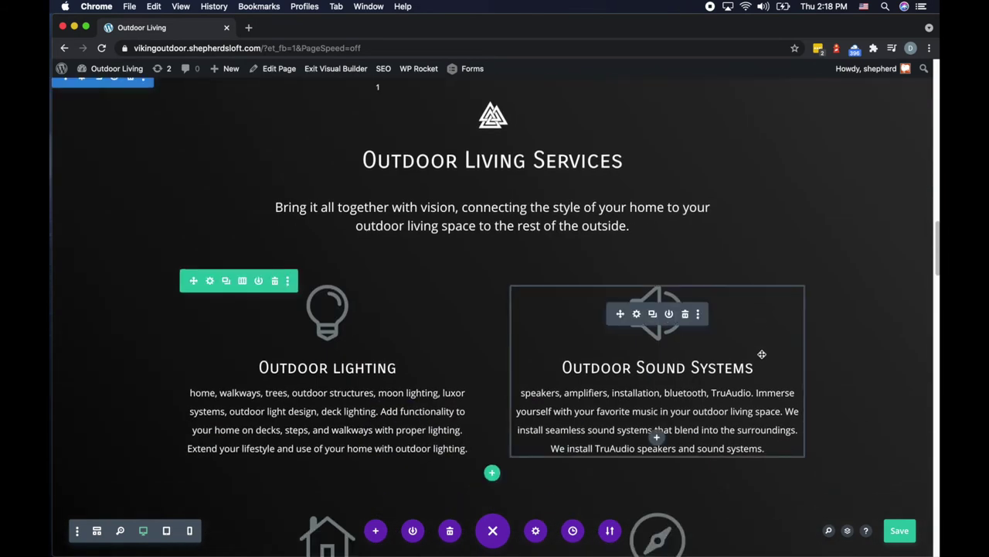
{"action": "mouse_move", "coordinate": [436, 382]}
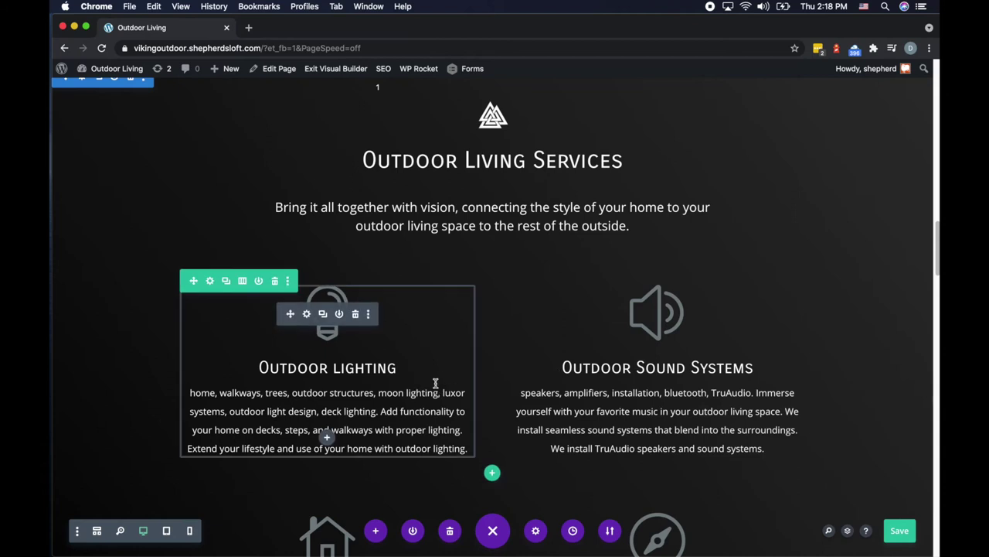
{"action": "scroll", "coordinate": [423, 378], "scroll_direction": "down", "scroll_amount": 2}
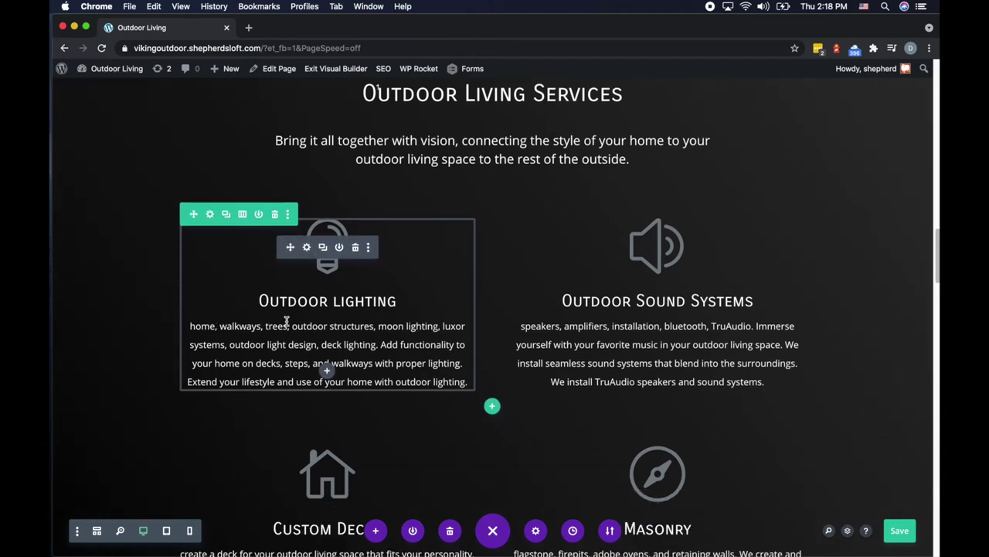
{"action": "left_click", "coordinate": [389, 347]}
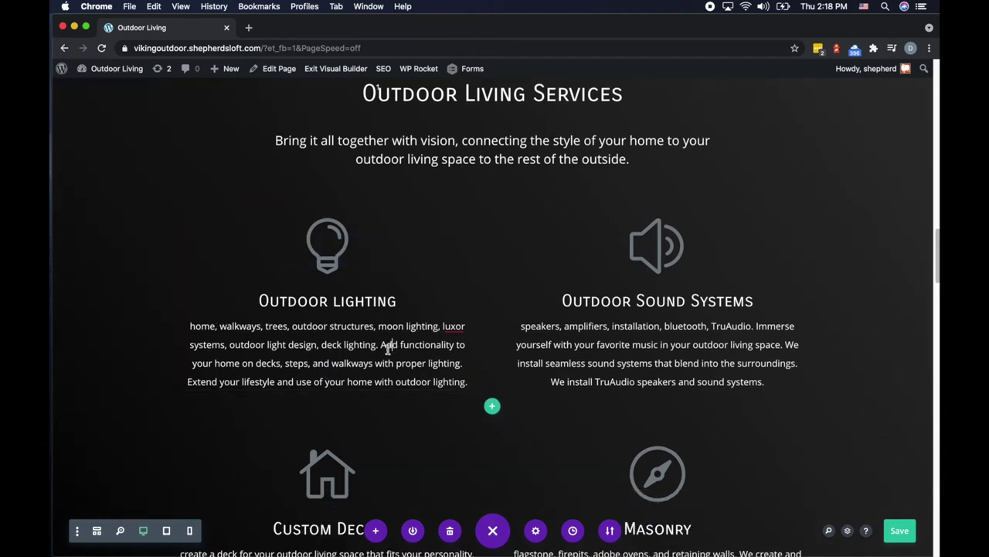
Delete the opening keyword lists from the Outdoor Lighting and Outdoor Sound Systems descriptions so they begin with "Add functionality" and "Immerse yourself"
{"action": "left_click_drag", "start_coordinate": [381, 346], "coordinate": [193, 328]}
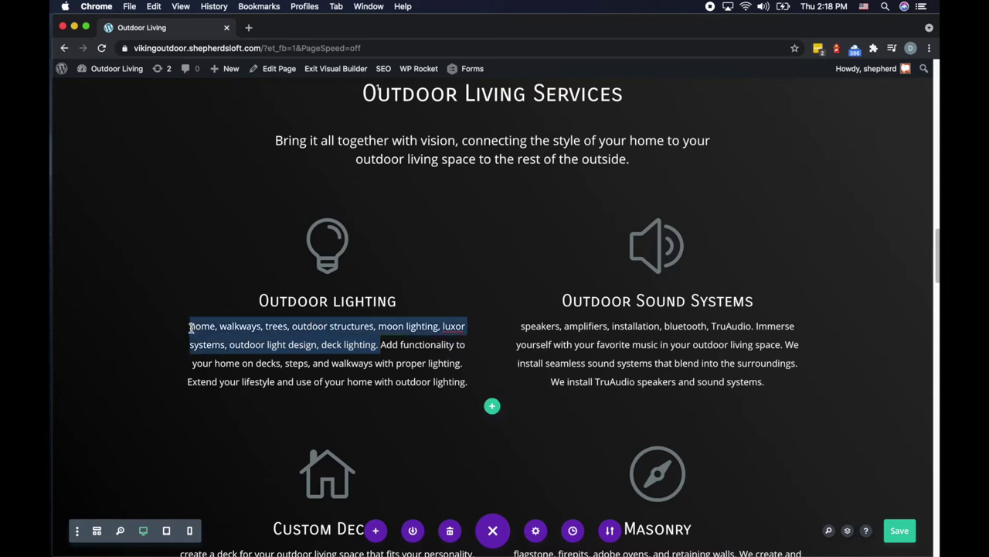
{"action": "key", "text": "BackSpace"}
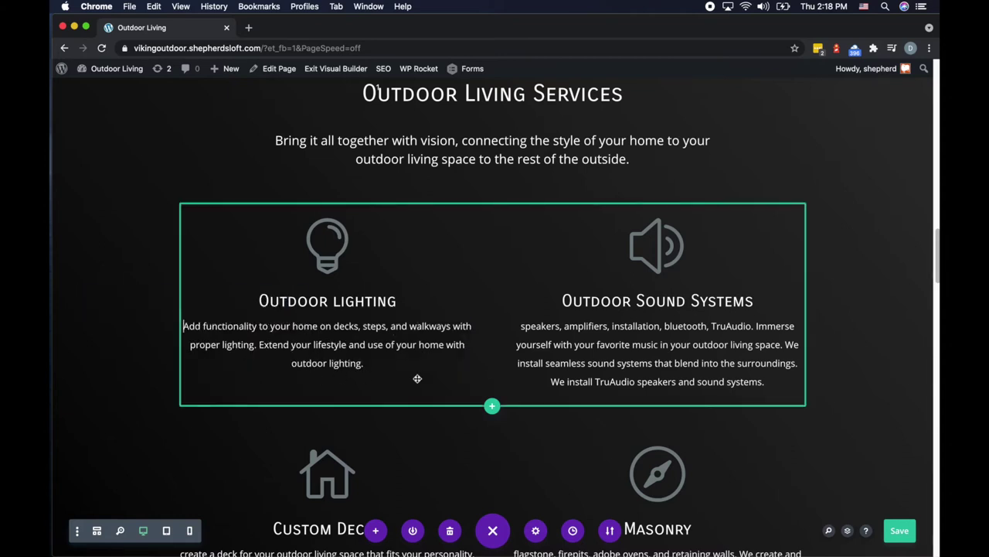
{"action": "left_click", "coordinate": [675, 347]}
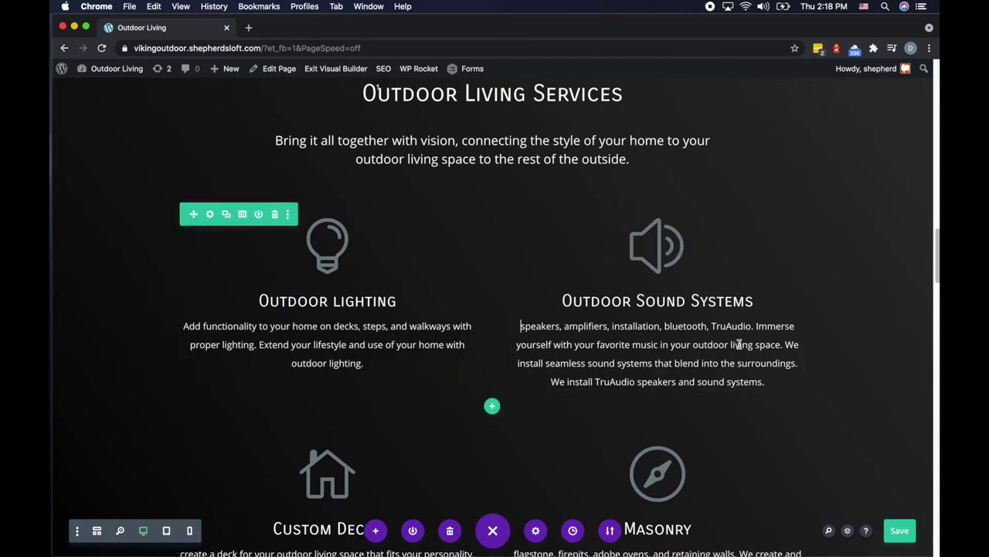
{"action": "left_click_drag", "start_coordinate": [756, 326], "coordinate": [520, 326]}
{"action": "key", "text": "BackSpace"}
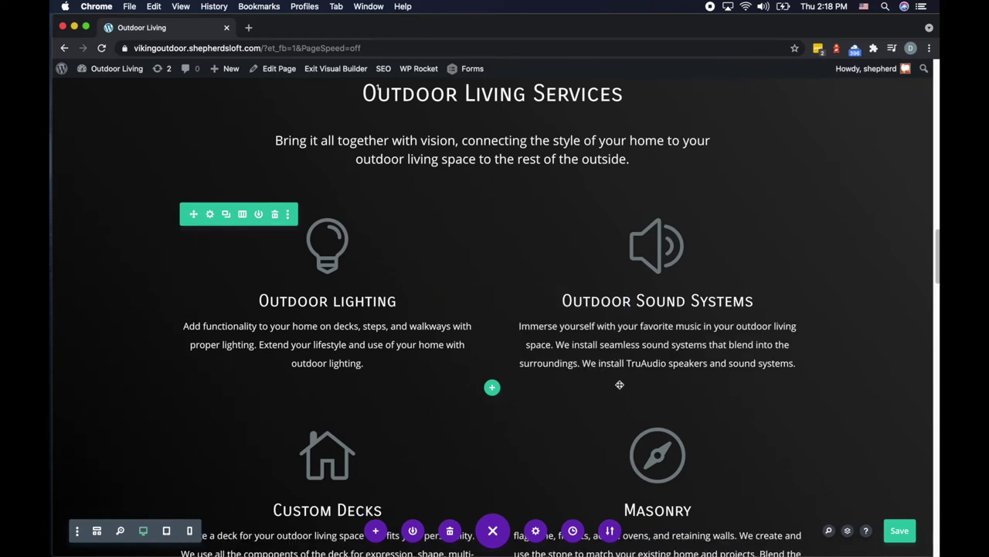
Delete the fragment "shape, multi-level, benches, wood types, stylish posts and rails, and lighting fixtures." from the Custom Decks description
{"action": "scroll", "coordinate": [582, 323], "scroll_direction": "down", "scroll_amount": 1}
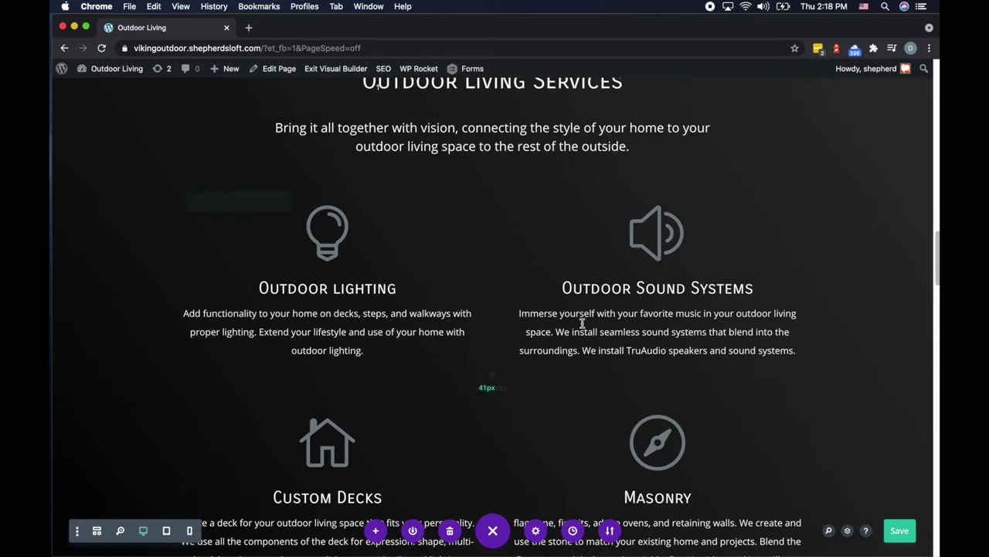
{"action": "scroll", "coordinate": [628, 349], "scroll_direction": "down", "scroll_amount": 3}
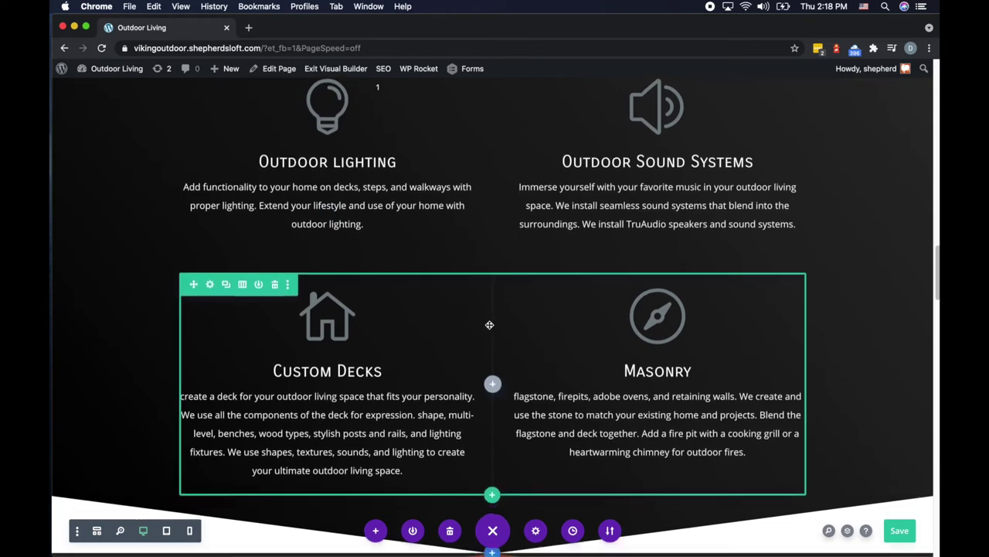
{"action": "scroll", "coordinate": [489, 325], "scroll_direction": "down", "scroll_amount": 1}
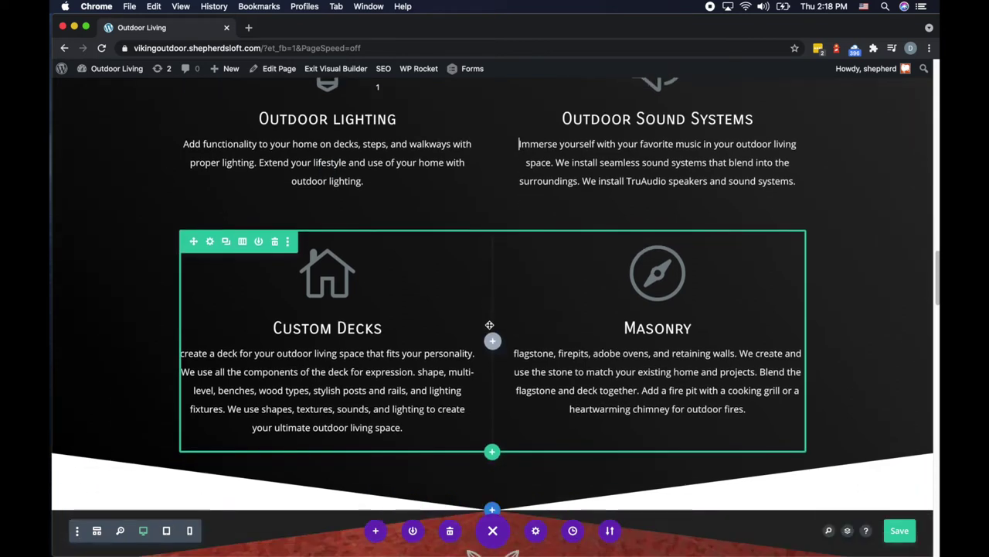
{"action": "left_click", "coordinate": [347, 377]}
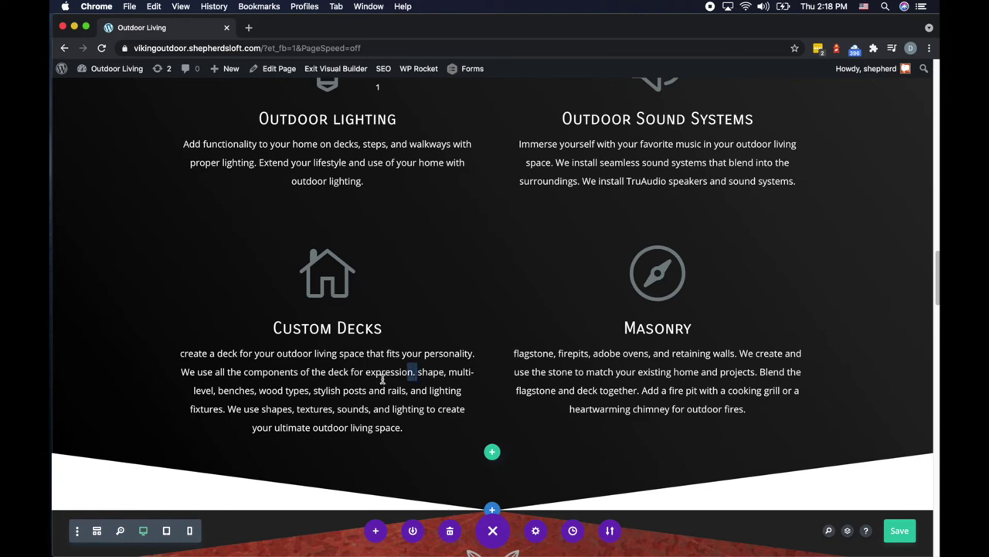
{"action": "left_click_drag", "start_coordinate": [382, 378], "coordinate": [224, 411]}
{"action": "key", "text": "BackSpace"}
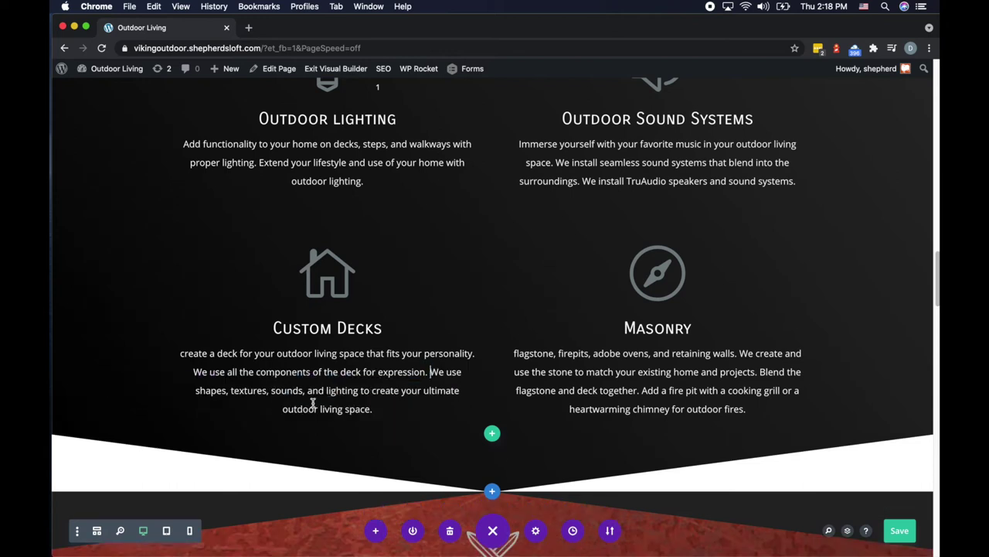
Delete the opening list "flagstone, firepits, adobe ovens, and retaining walls." from the Masonry description
{"action": "left_click", "coordinate": [728, 369]}
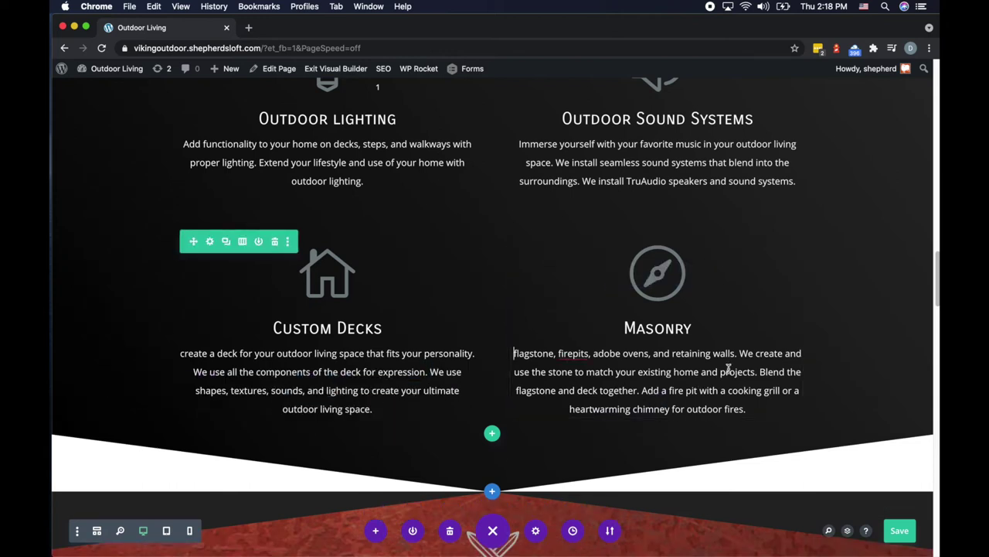
{"action": "left_click_drag", "start_coordinate": [742, 356], "coordinate": [534, 359]}
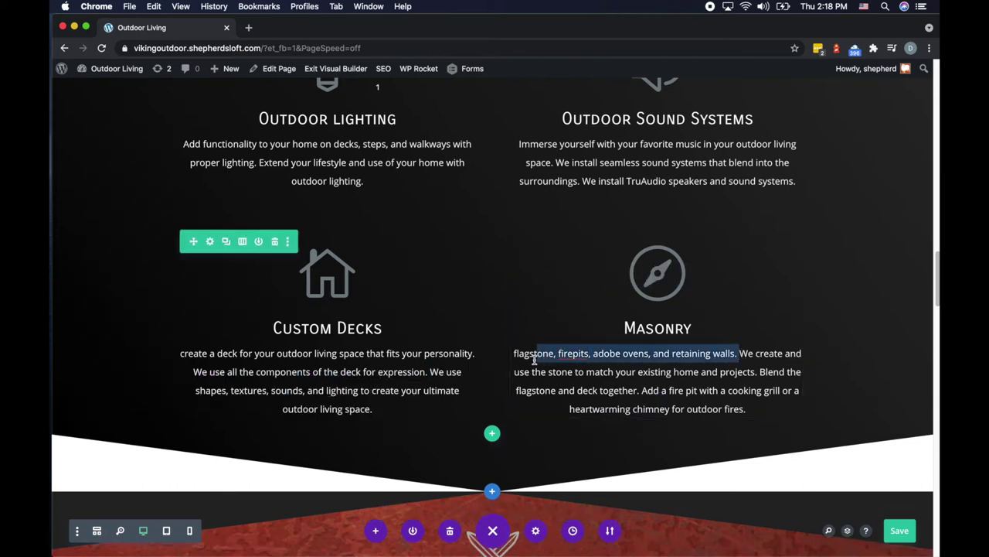
{"action": "key", "text": "BackSpace"}
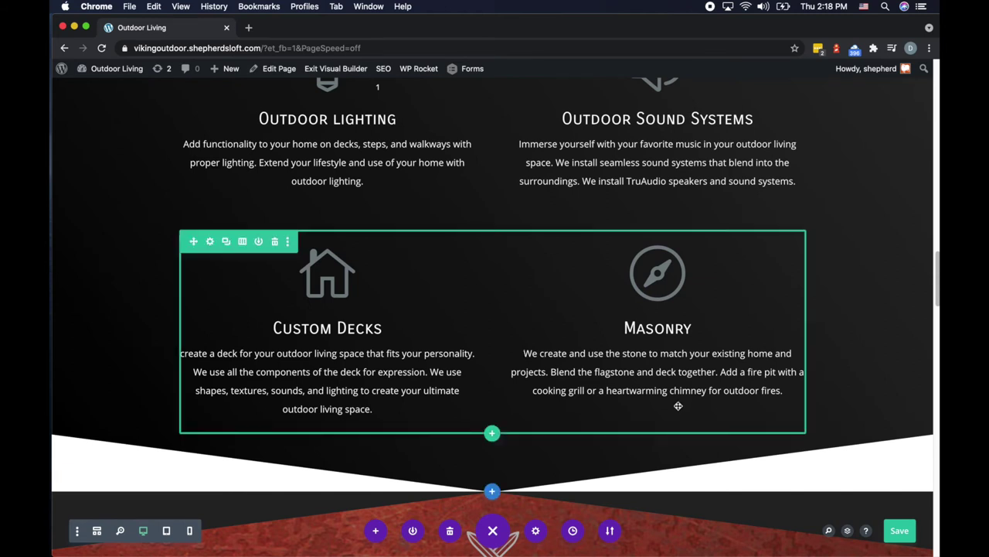
Increase the bottom padding of the dark services section to about 149 px
{"action": "scroll", "coordinate": [678, 406], "scroll_direction": "down", "scroll_amount": 3}
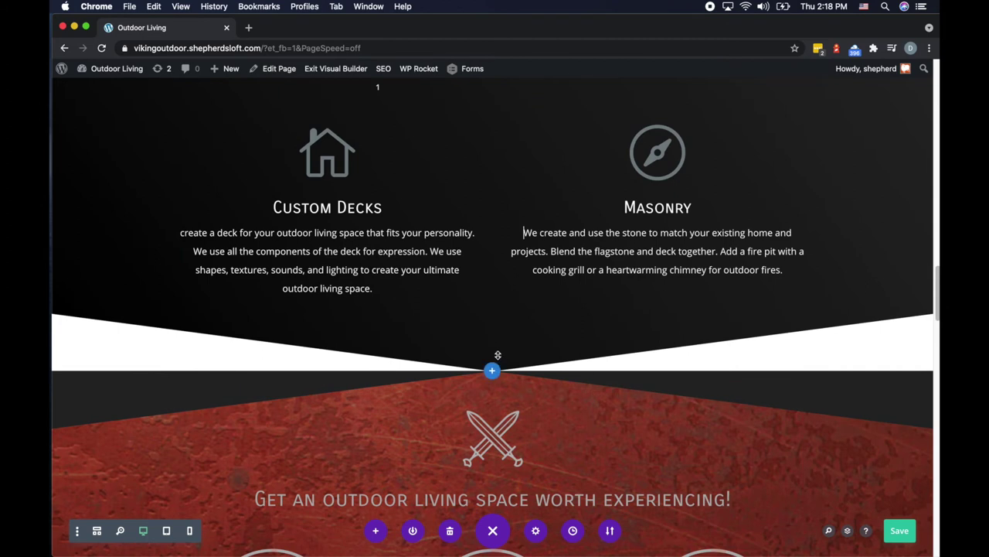
{"action": "left_click_drag", "start_coordinate": [497, 360], "coordinate": [496, 382]}
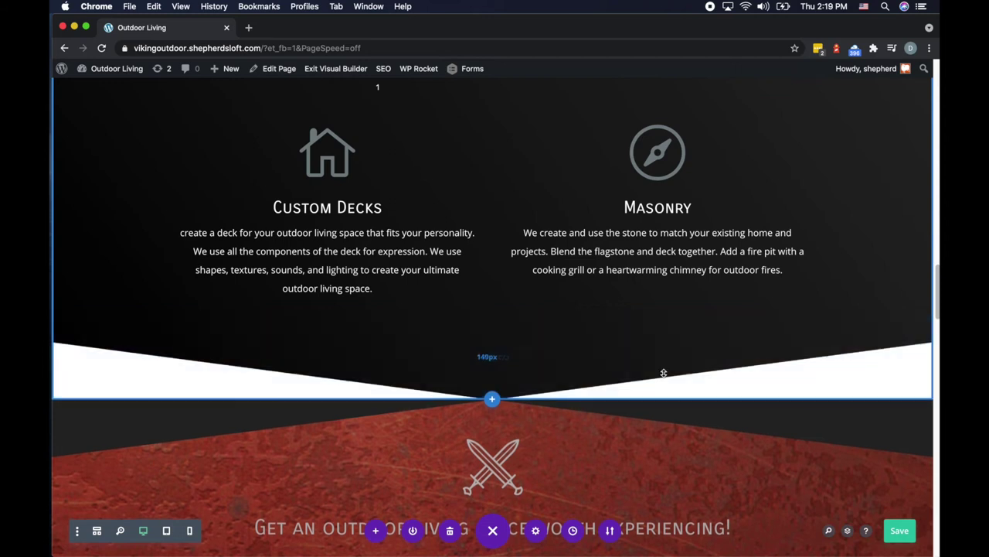
Examine the background image and its blend mode in the settings of the red column headed "It sure is dark out there!"
{"action": "scroll", "coordinate": [687, 452], "scroll_direction": "down", "scroll_amount": 3}
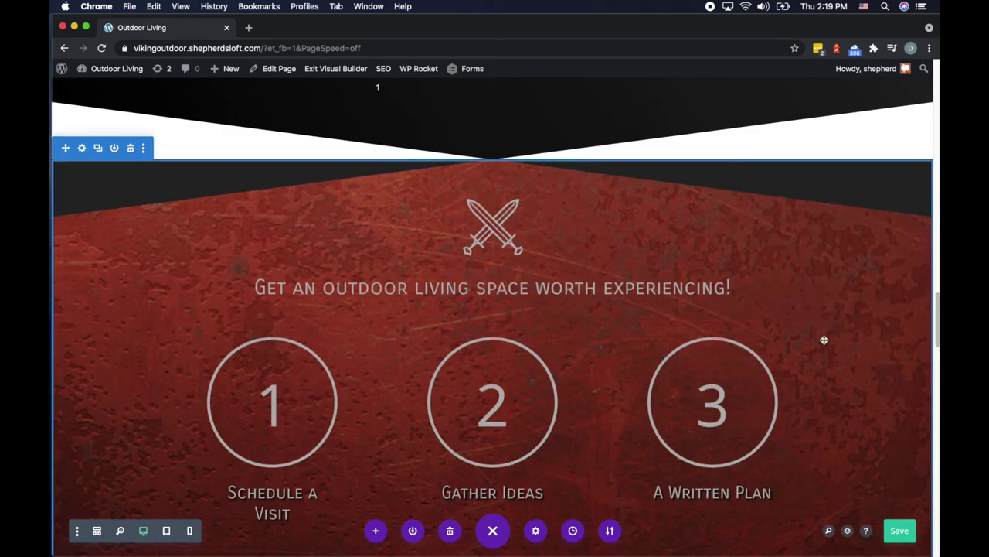
{"action": "scroll", "coordinate": [824, 338], "scroll_direction": "up", "scroll_amount": 5}
{"action": "scroll", "coordinate": [824, 341], "scroll_direction": "down", "scroll_amount": 10}
{"action": "scroll", "coordinate": [824, 340], "scroll_direction": "up", "scroll_amount": 5}
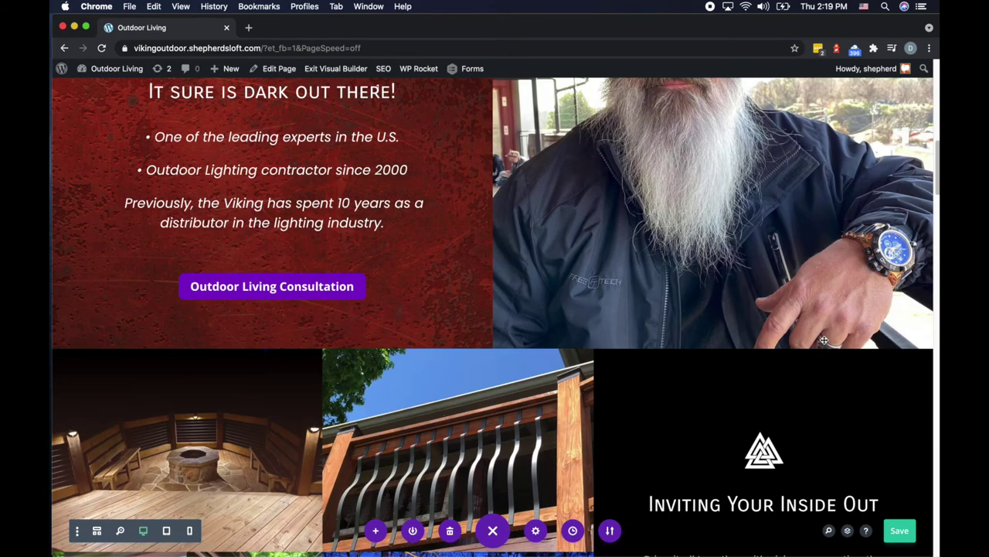
{"action": "scroll", "coordinate": [824, 340], "scroll_direction": "up", "scroll_amount": 1}
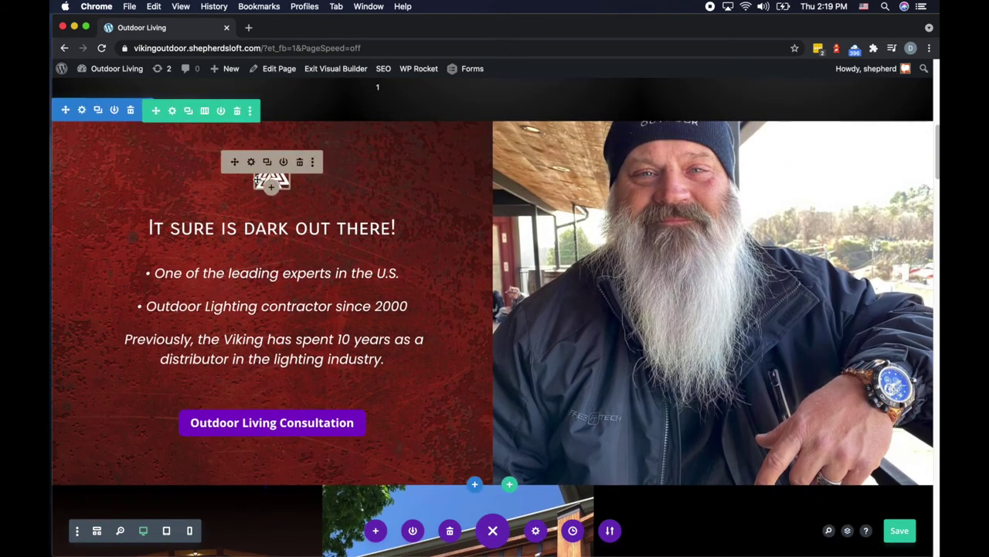
{"action": "scroll", "coordinate": [120, 167], "scroll_direction": "up", "scroll_amount": 1}
{"action": "left_click", "coordinate": [173, 129]}
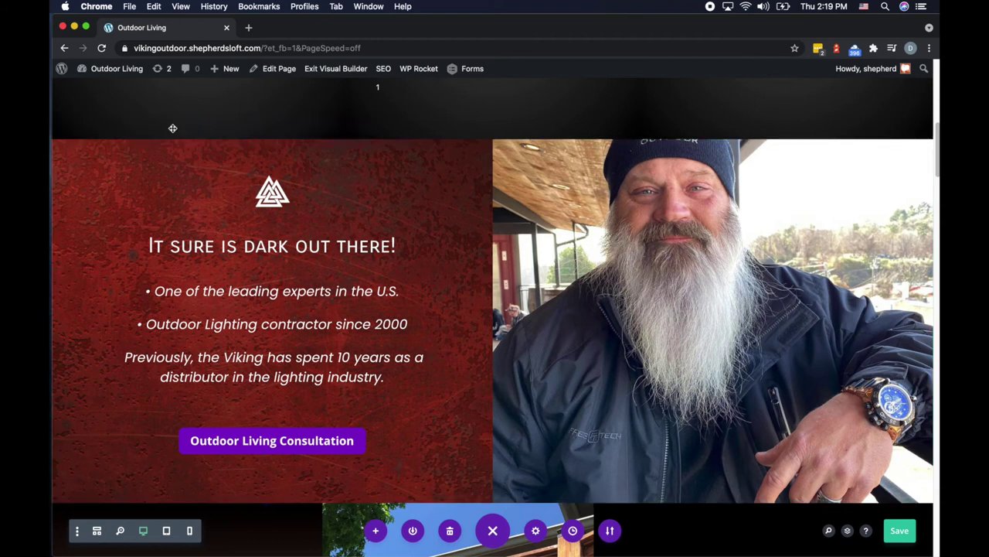
{"action": "left_click_drag", "start_coordinate": [262, 108], "coordinate": [525, 115]}
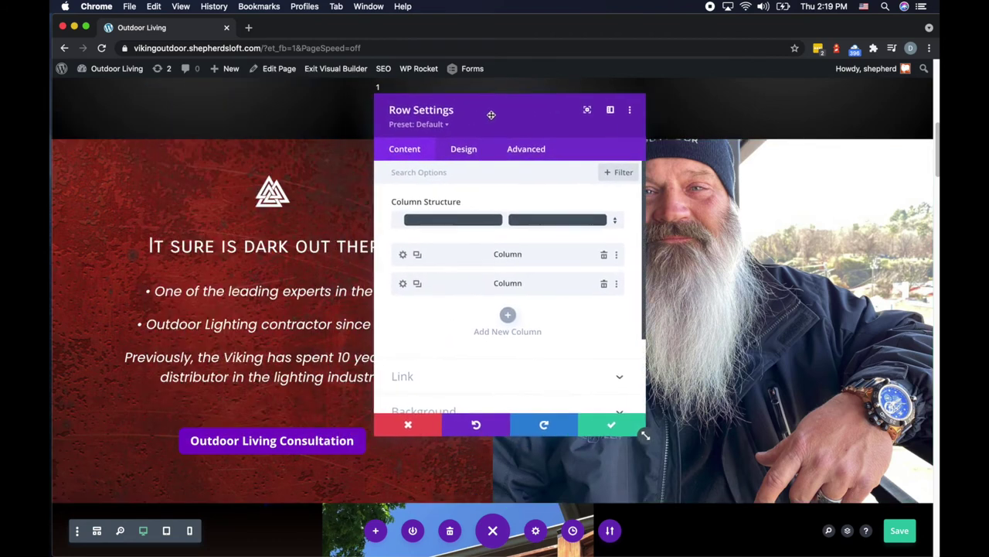
{"action": "left_click", "coordinate": [406, 255]}
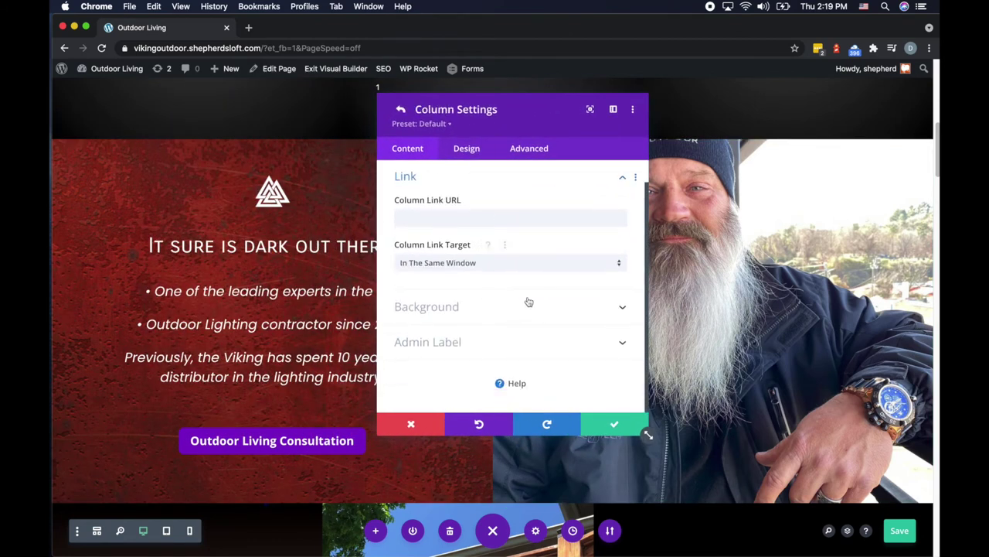
{"action": "left_click", "coordinate": [465, 308]}
{"action": "left_click", "coordinate": [540, 224]}
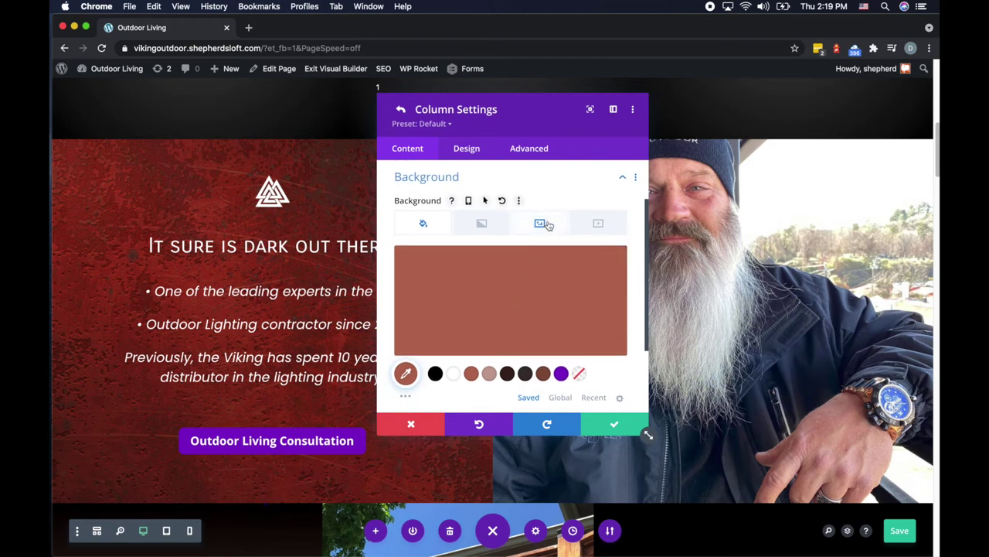
{"action": "mouse_move", "coordinate": [528, 292]}
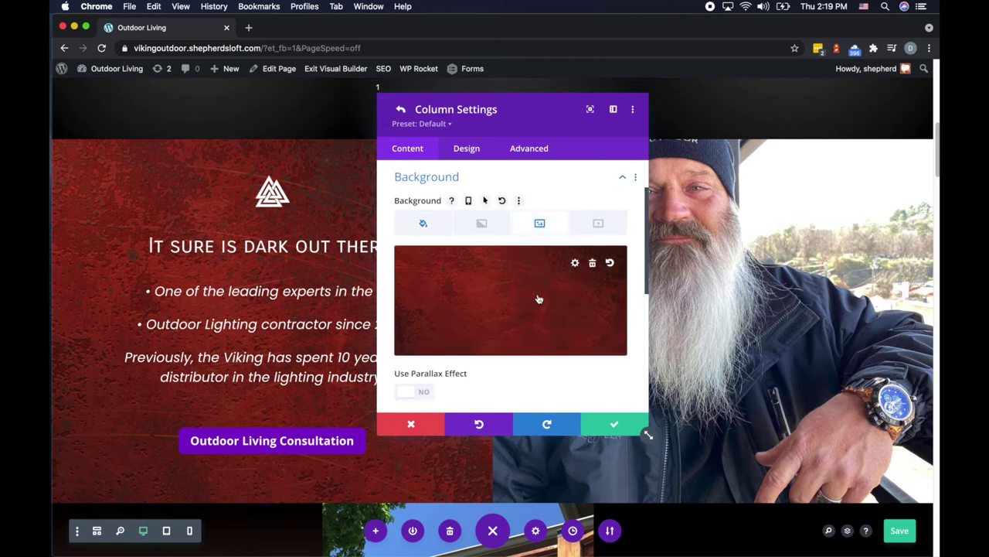
{"action": "scroll", "coordinate": [539, 299], "scroll_direction": "down", "scroll_amount": 4}
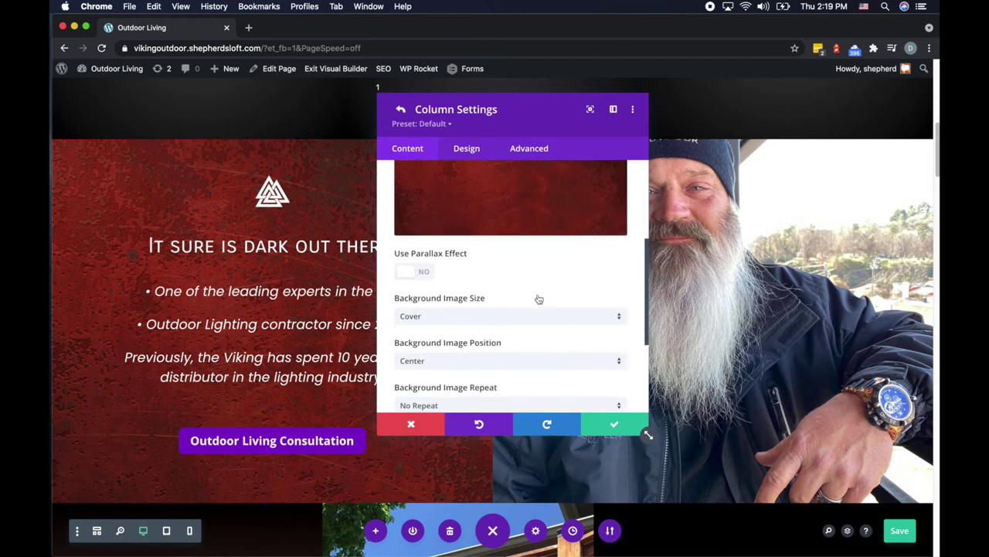
{"action": "scroll", "coordinate": [538, 299], "scroll_direction": "down", "scroll_amount": 5}
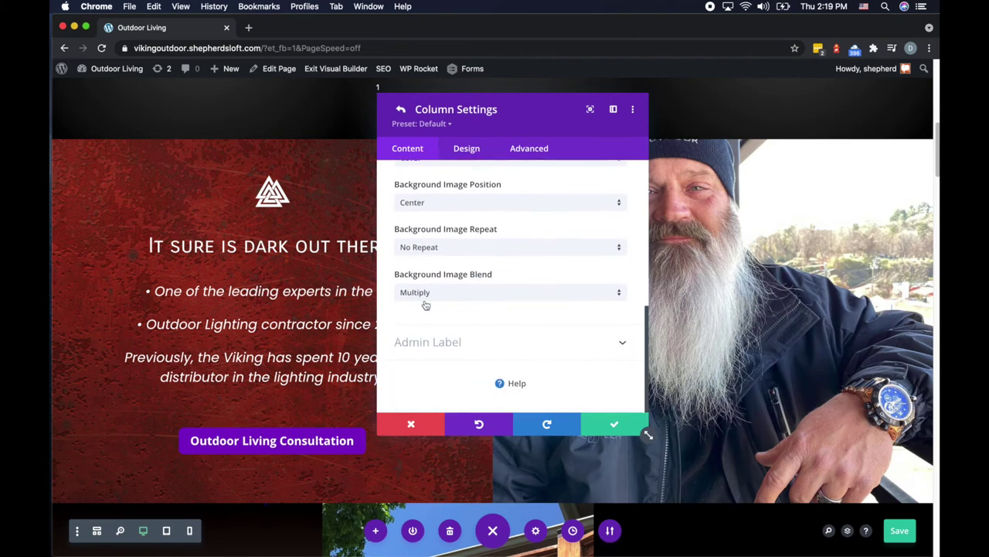
Check the same column's background gradient and background color, and close the column and row settings
{"action": "scroll", "coordinate": [495, 302], "scroll_direction": "up", "scroll_amount": 10}
{"action": "left_click", "coordinate": [481, 287]}
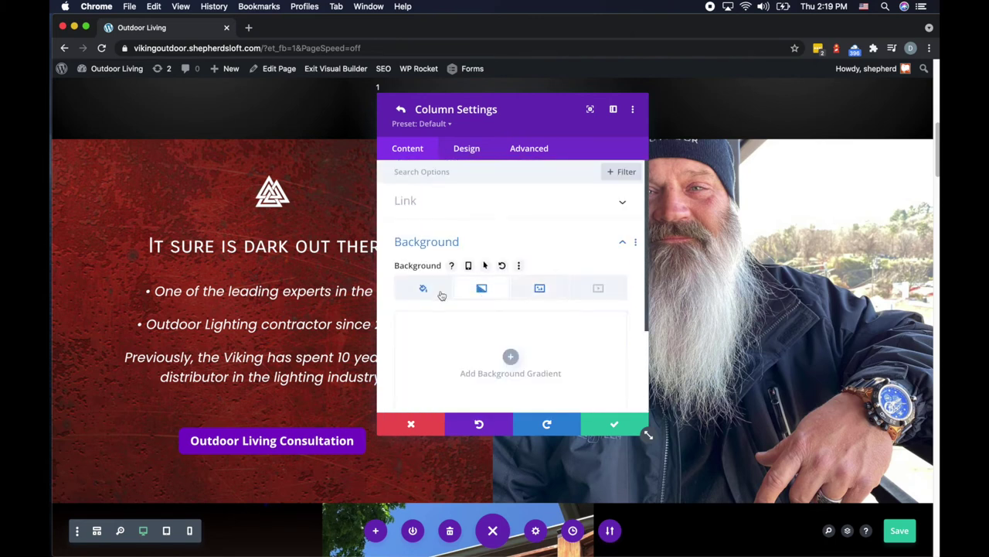
{"action": "left_click", "coordinate": [424, 290]}
{"action": "left_click", "coordinate": [433, 320]}
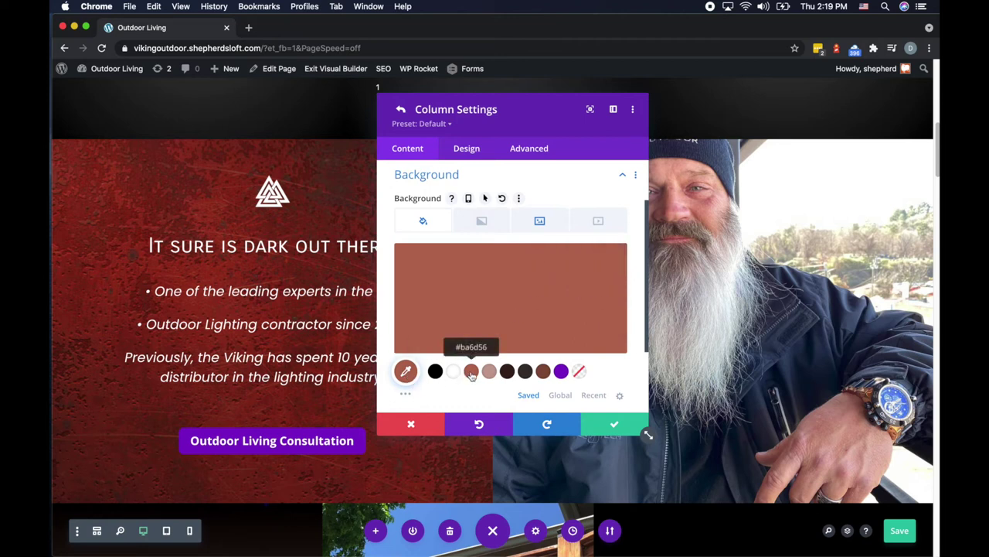
{"action": "left_click", "coordinate": [616, 425]}
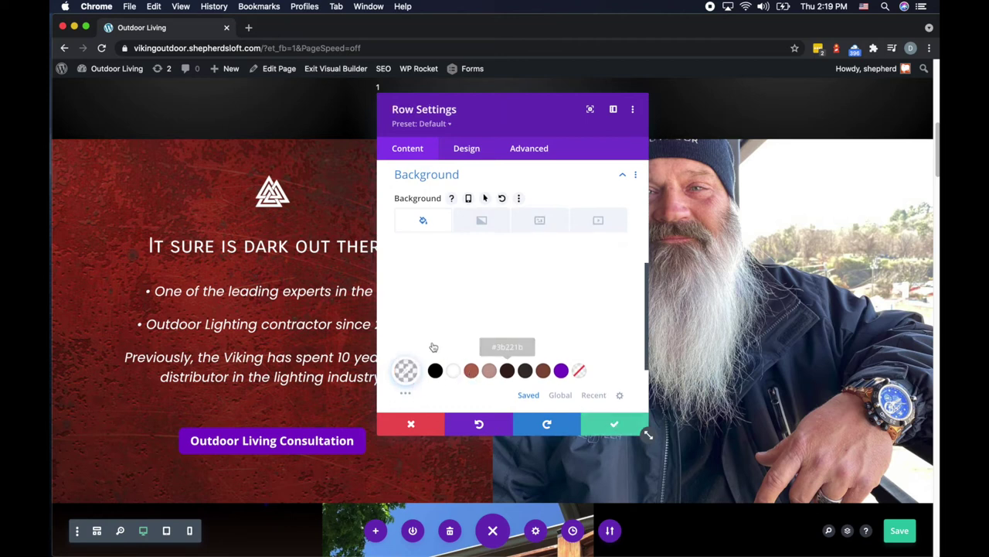
{"action": "left_click", "coordinate": [614, 424]}
Set the Background Image Blend of the red "Get an outdoor living space worth experiencing!" section to Multiply
{"action": "scroll", "coordinate": [454, 334], "scroll_direction": "down", "scroll_amount": 15}
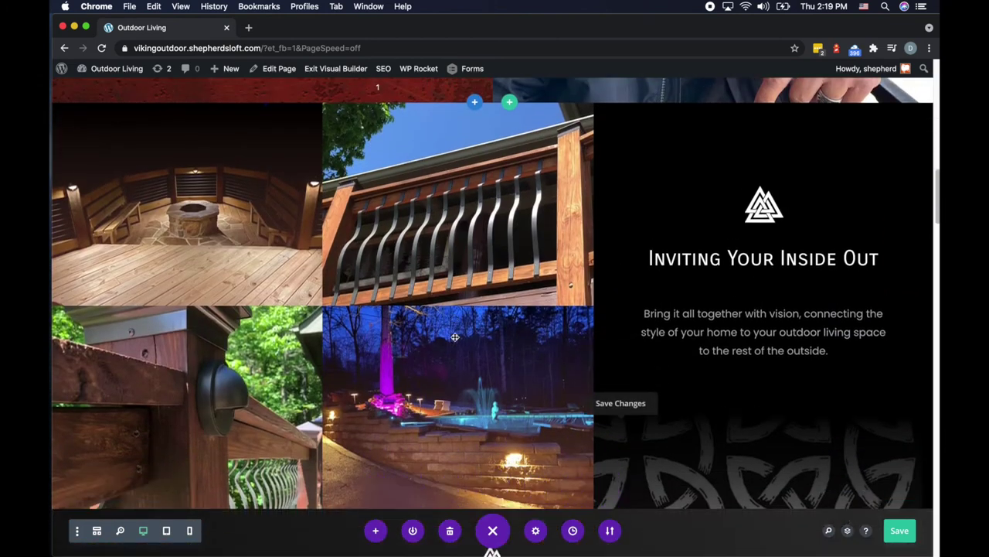
{"action": "scroll", "coordinate": [454, 334], "scroll_direction": "down", "scroll_amount": 8}
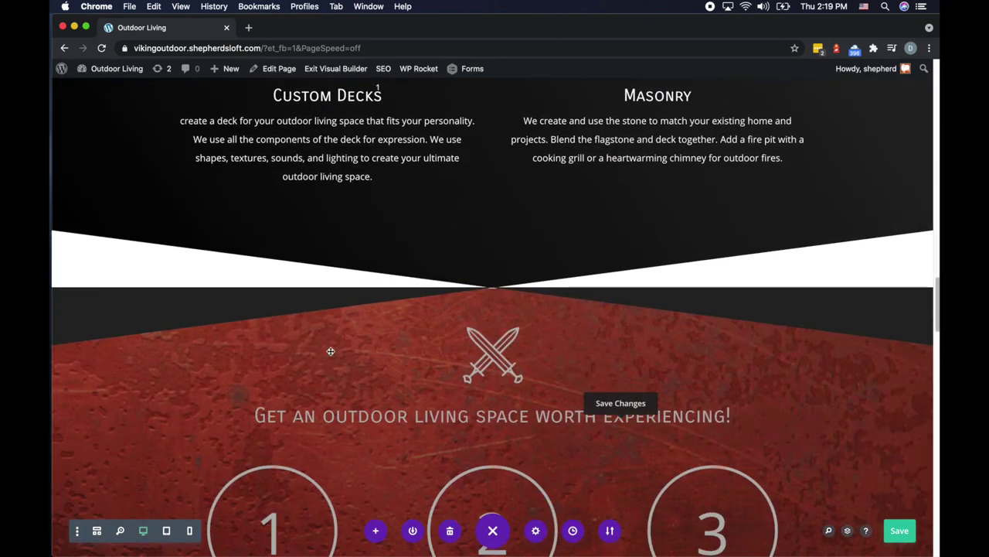
{"action": "left_click", "coordinate": [81, 276]}
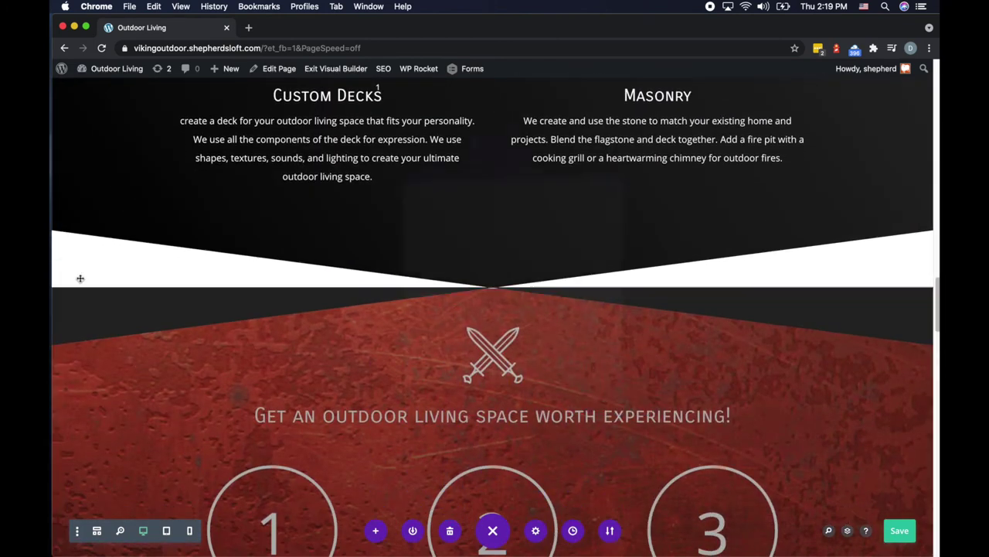
{"action": "left_click", "coordinate": [449, 245]}
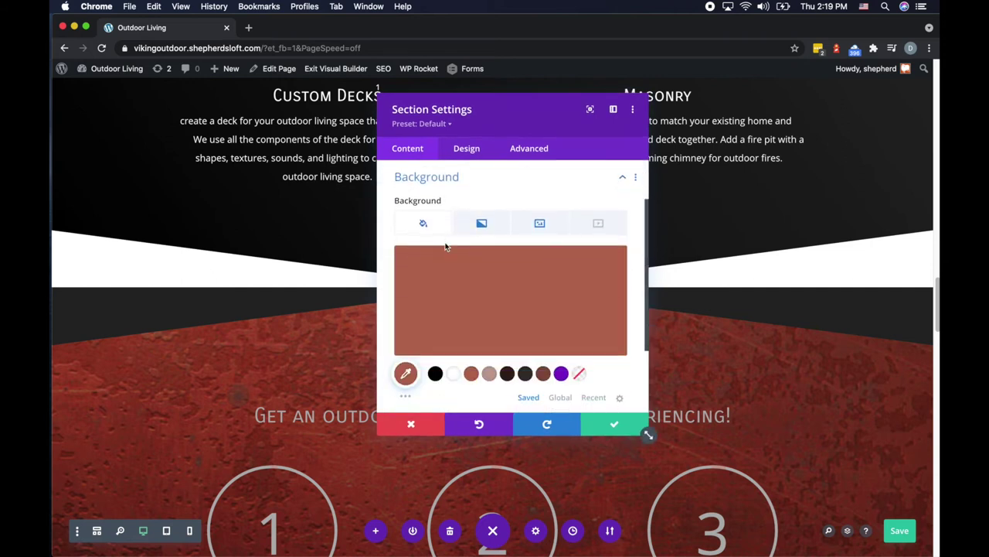
{"action": "left_click", "coordinate": [558, 226]}
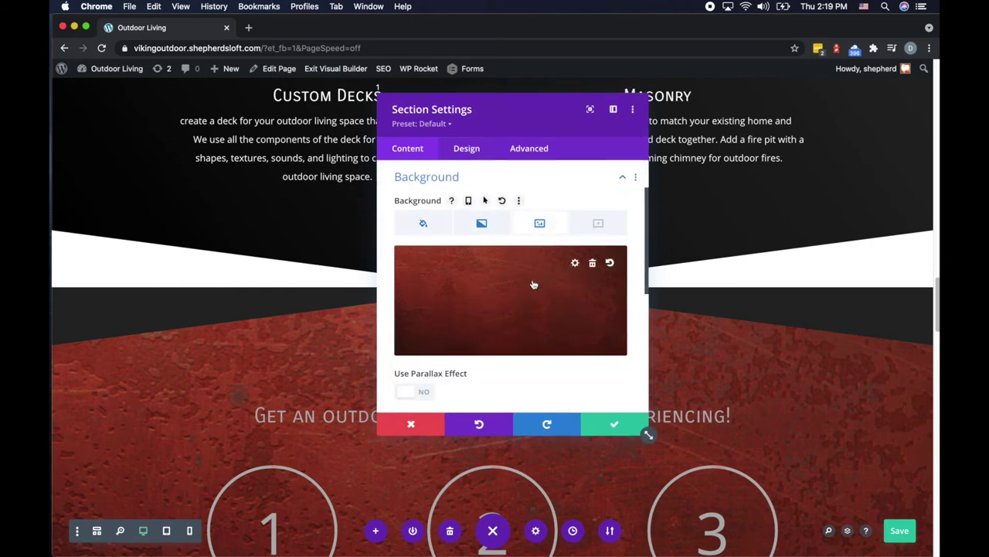
{"action": "scroll", "coordinate": [534, 285], "scroll_direction": "down", "scroll_amount": 5}
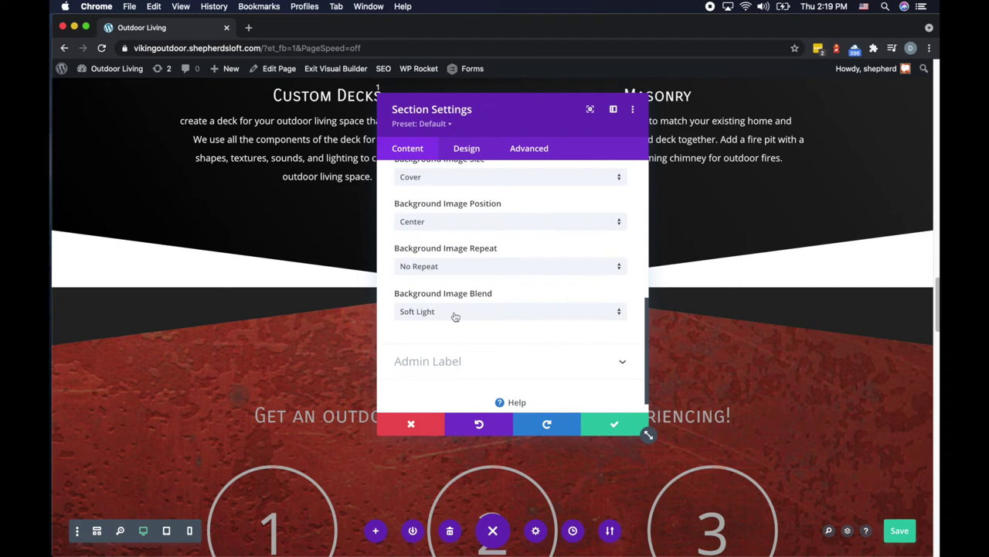
{"action": "left_click", "coordinate": [456, 316]}
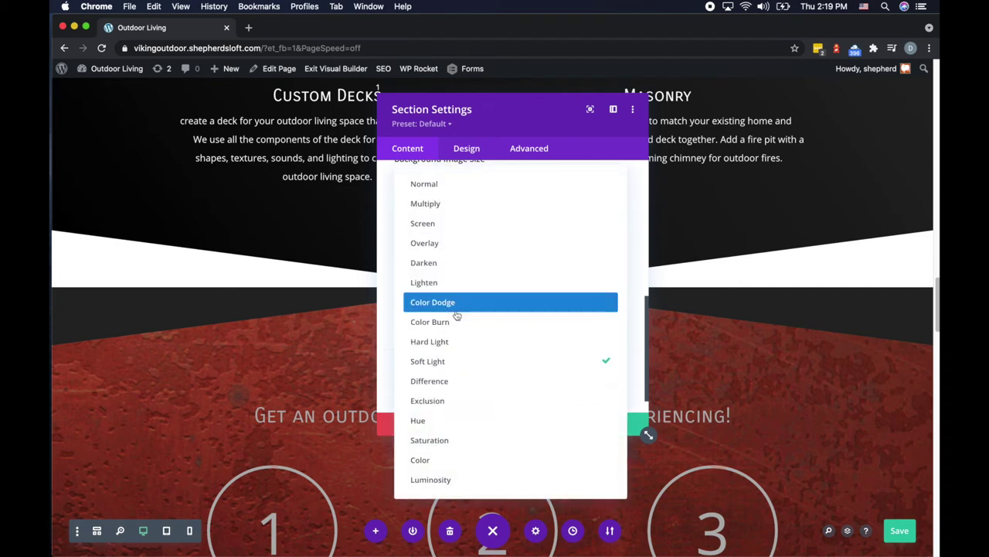
{"action": "left_click", "coordinate": [446, 210]}
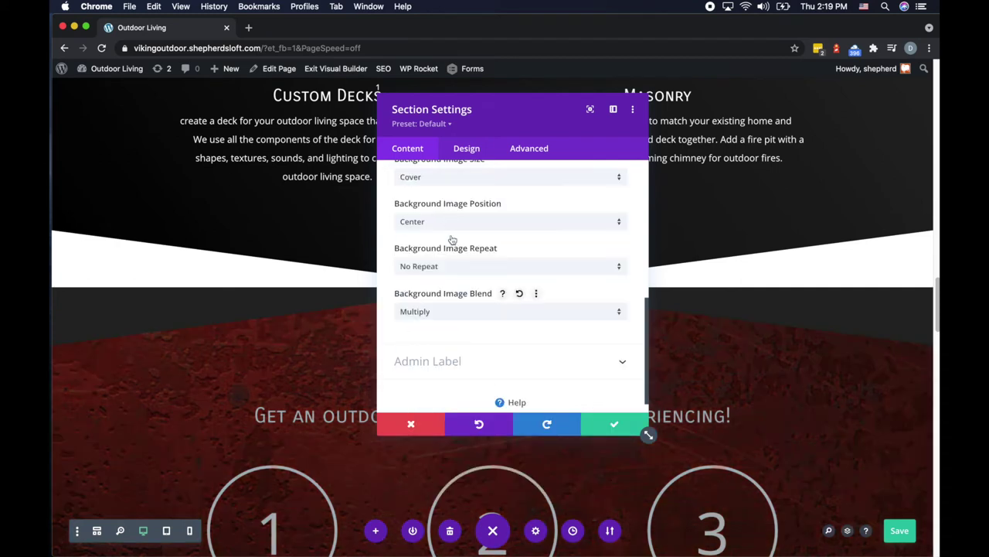
Apply the section settings and examine the blended background of the red "Get an outdoor living space worth experiencing!" section
{"action": "left_click", "coordinate": [613, 423]}
{"action": "scroll", "coordinate": [611, 411], "scroll_direction": "down", "scroll_amount": 5}
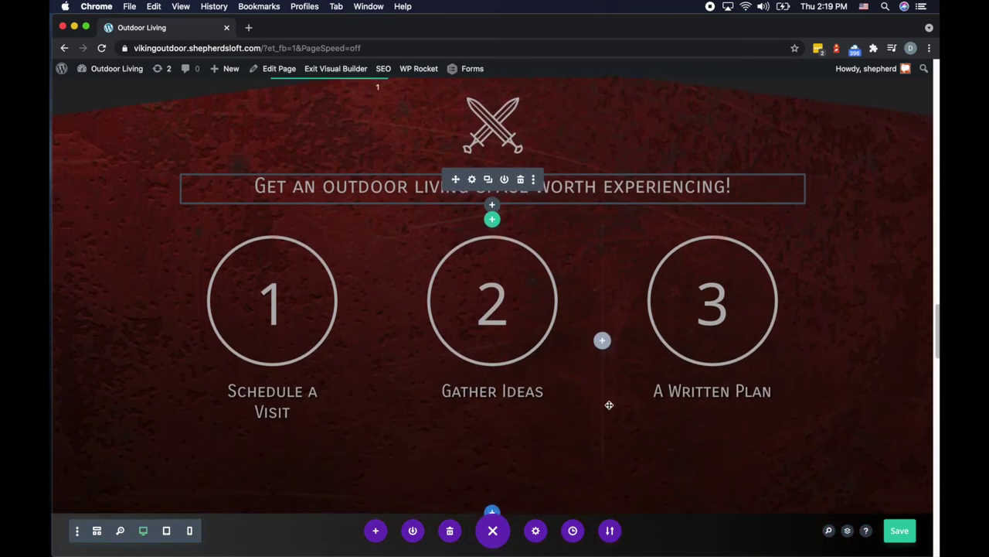
{"action": "scroll", "coordinate": [605, 409], "scroll_direction": "up", "scroll_amount": 2}
{"action": "scroll", "coordinate": [624, 407], "scroll_direction": "down", "scroll_amount": 2}
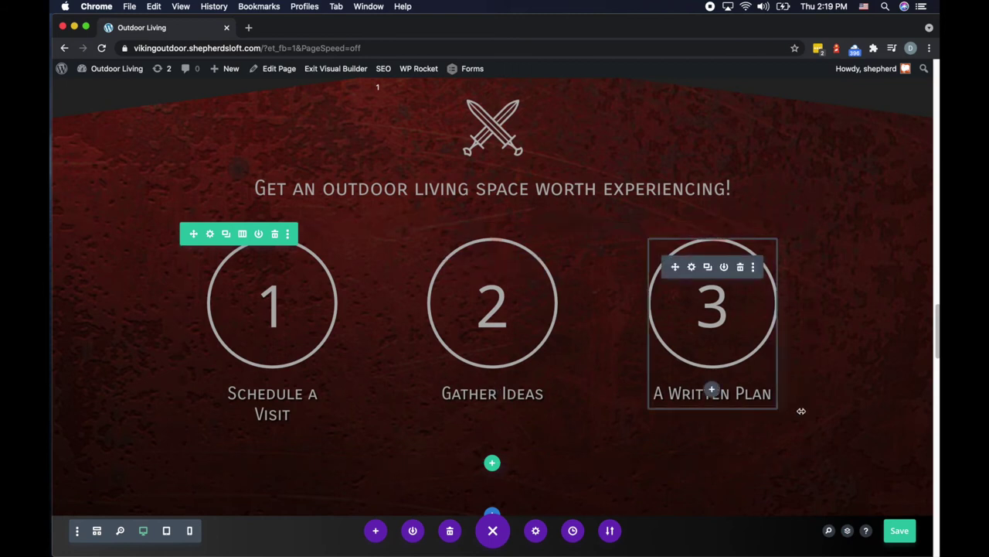
{"action": "scroll", "coordinate": [829, 413], "scroll_direction": "up", "scroll_amount": 1}
{"action": "scroll", "coordinate": [830, 414], "scroll_direction": "down", "scroll_amount": 2}
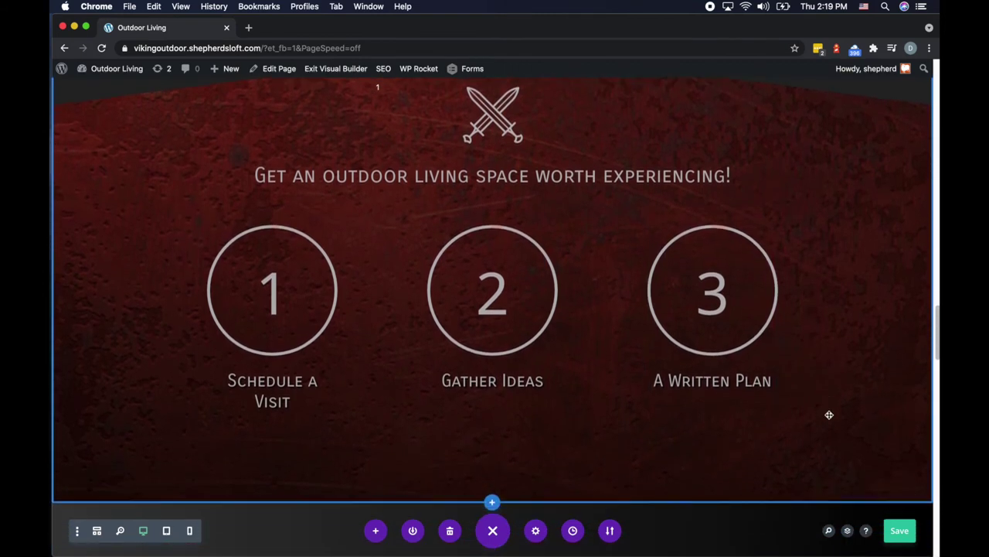
{"action": "scroll", "coordinate": [829, 415], "scroll_direction": "up", "scroll_amount": 3}
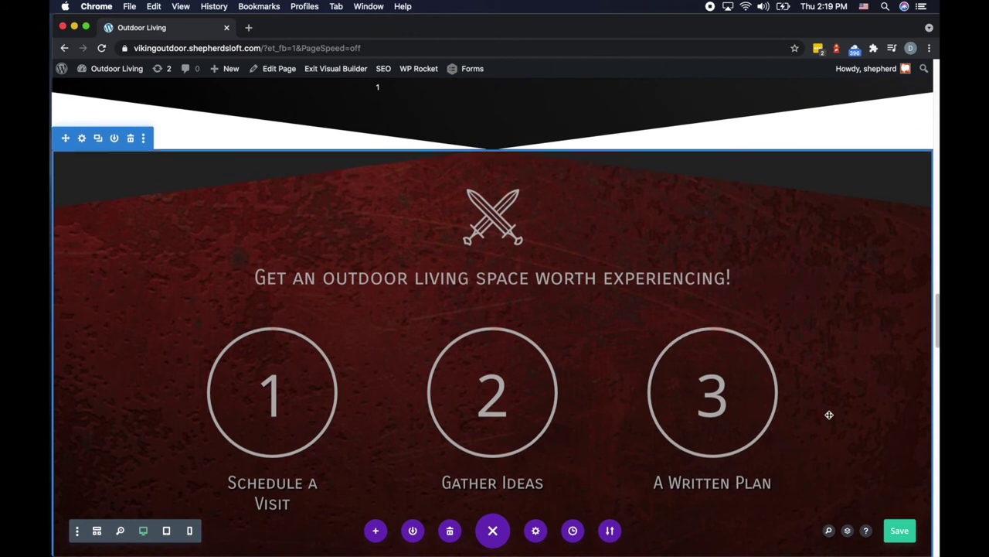
Set the Open Toggle Background Color of the accordion starting with "Do you install hot tubes?" to #333333 and save the page
{"action": "scroll", "coordinate": [830, 415], "scroll_direction": "down", "scroll_amount": 12}
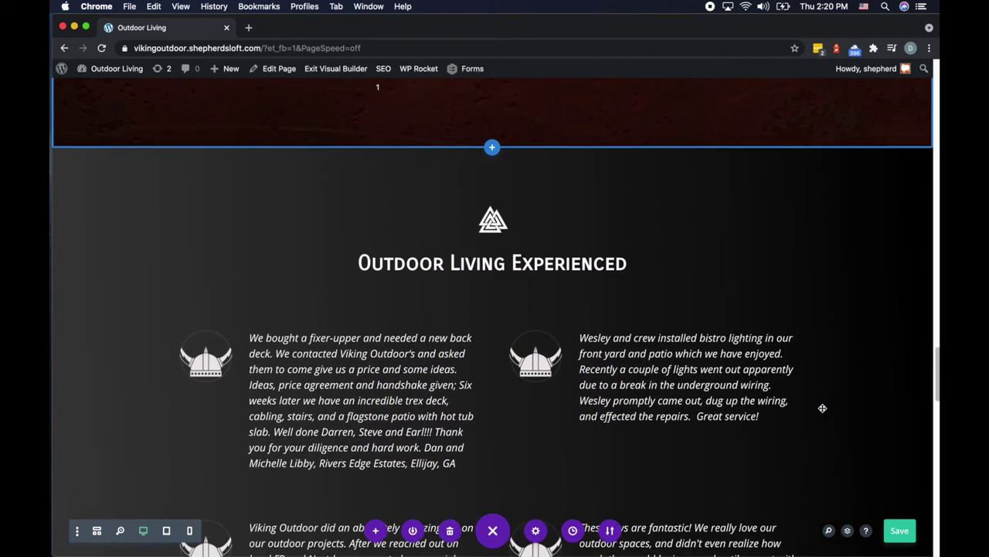
{"action": "scroll", "coordinate": [823, 407], "scroll_direction": "down", "scroll_amount": 1}
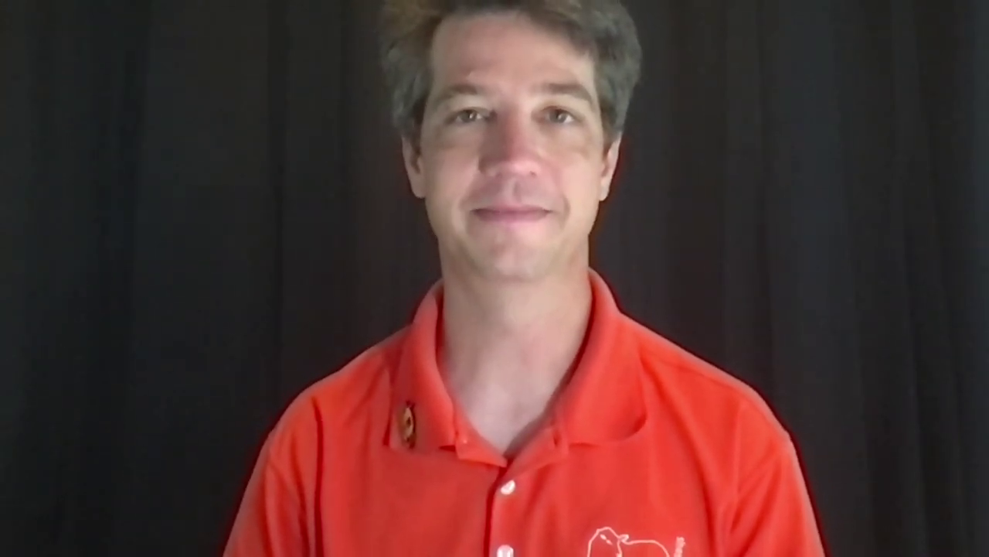
{"action": "scroll", "coordinate": [822, 407], "scroll_direction": "down", "scroll_amount": 10}
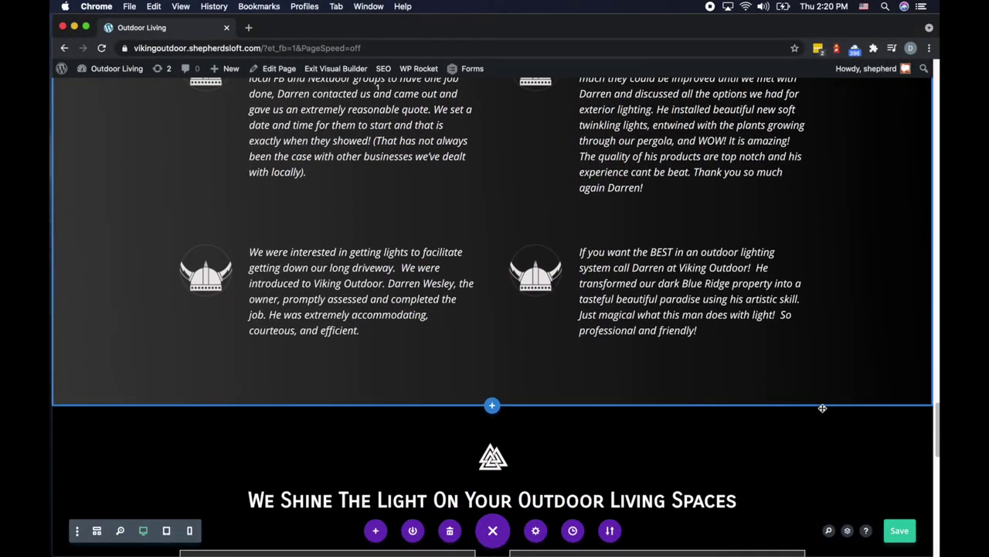
{"action": "scroll", "coordinate": [822, 408], "scroll_direction": "down", "scroll_amount": 9}
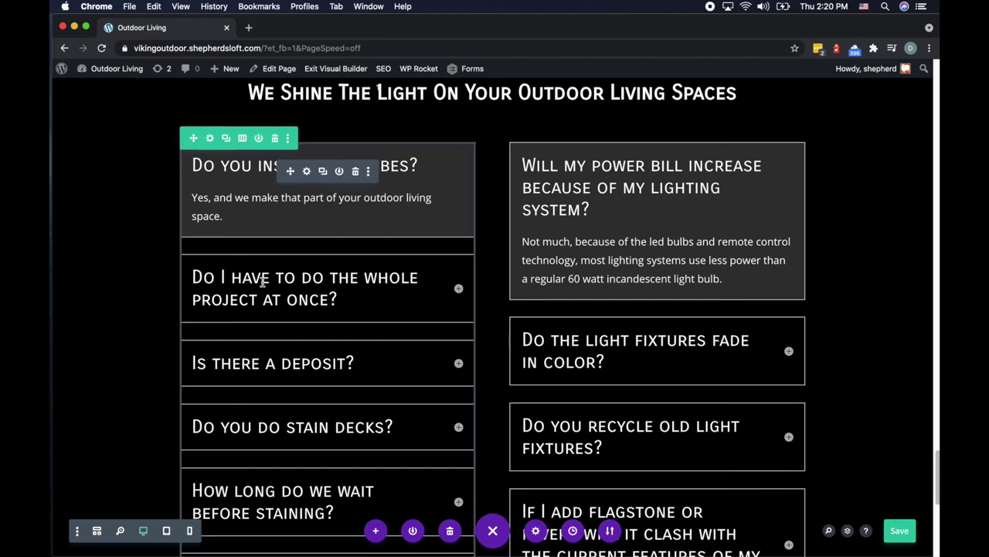
{"action": "left_click", "coordinate": [306, 171]}
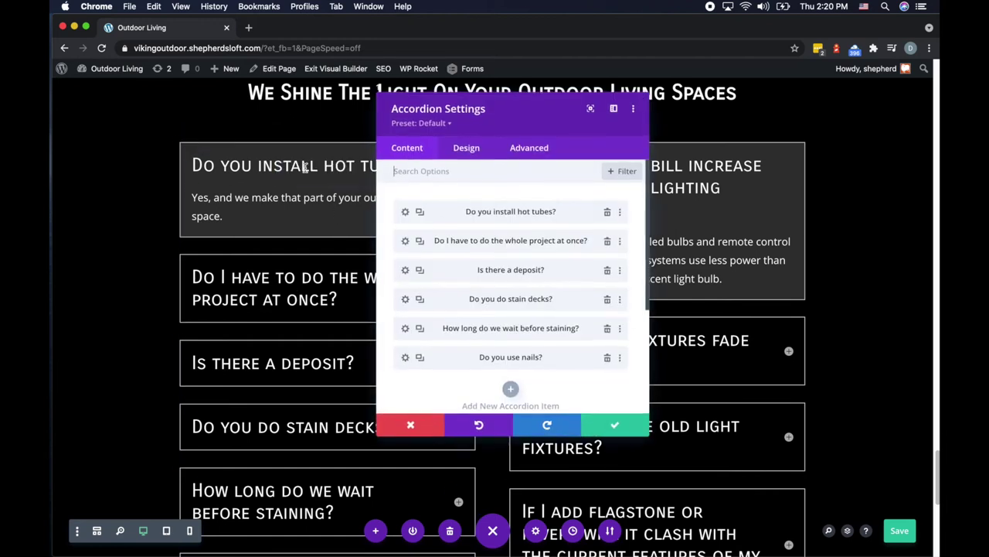
{"action": "left_click", "coordinate": [467, 149]}
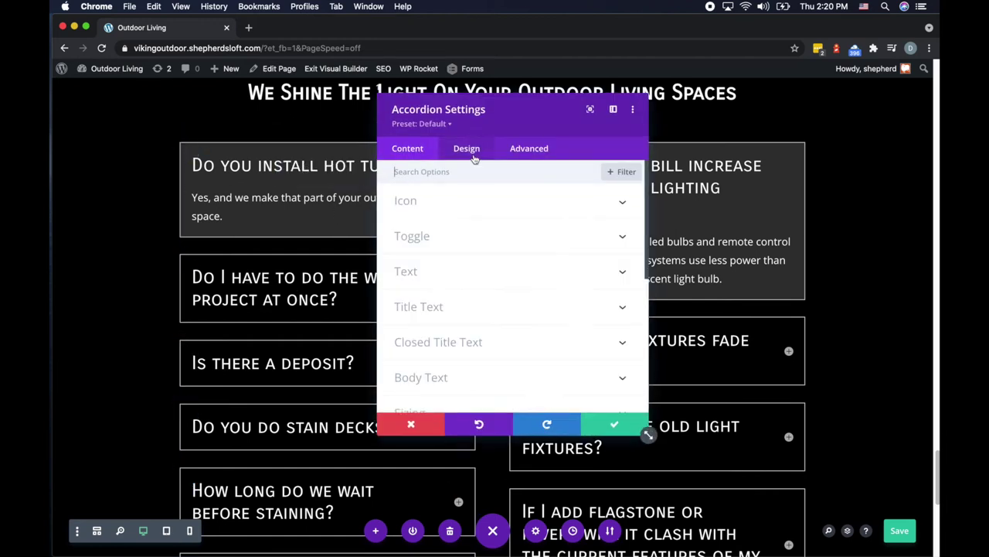
{"action": "left_click", "coordinate": [438, 236]}
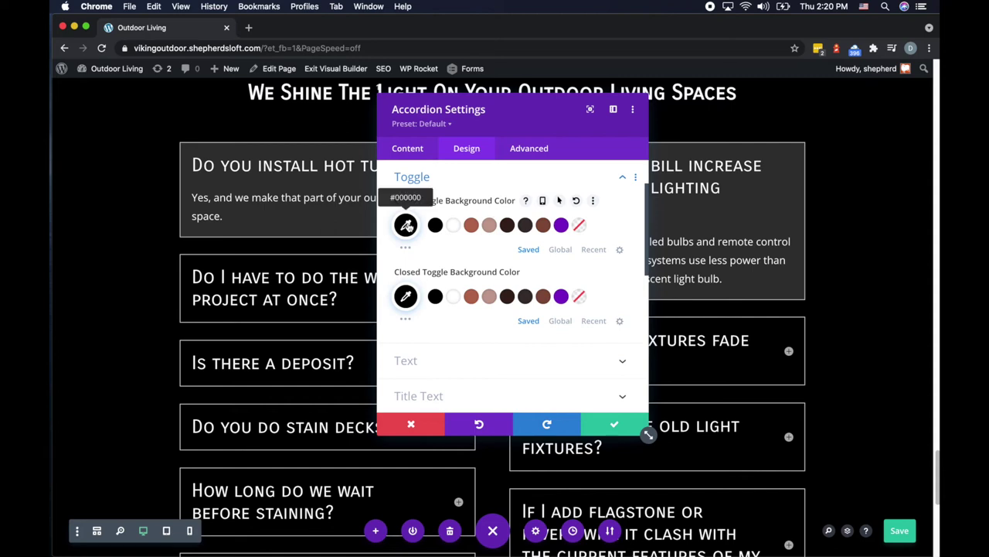
{"action": "left_click", "coordinate": [406, 224]}
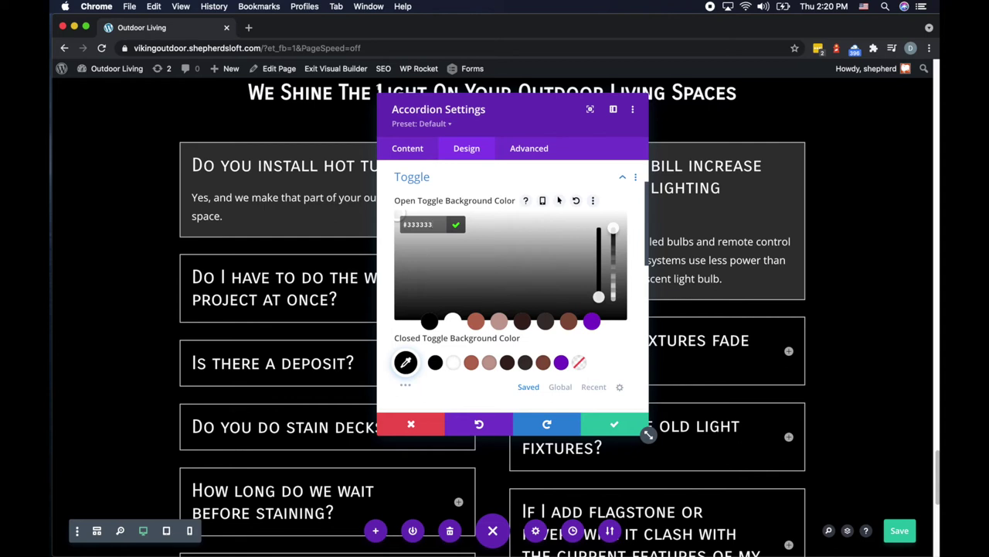
{"action": "left_click", "coordinate": [615, 425]}
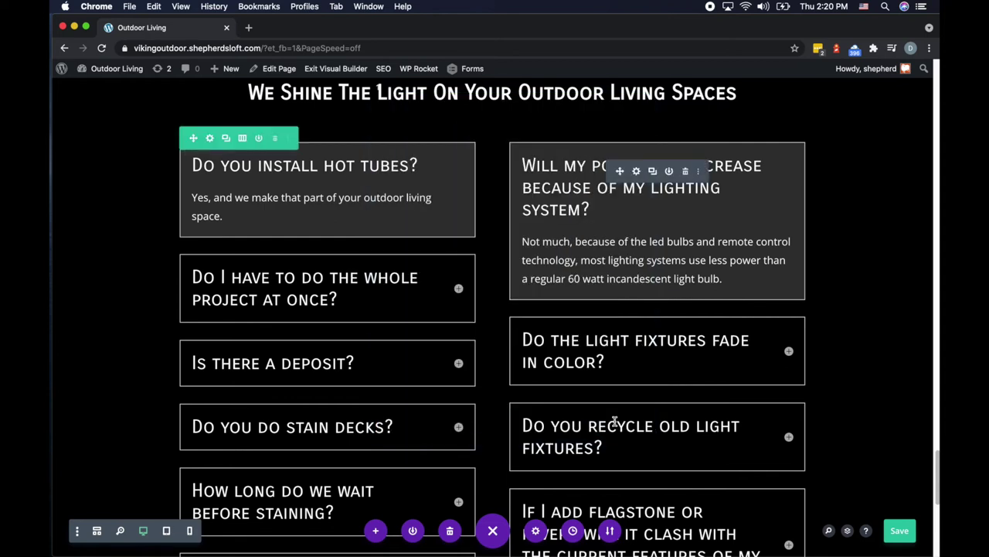
{"action": "left_click", "coordinate": [911, 533]}
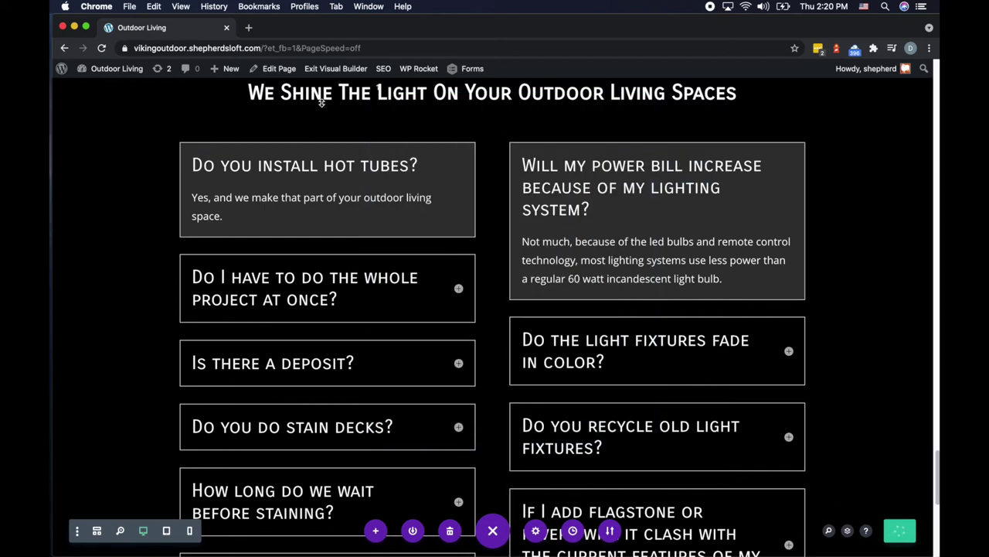
Open the live home page at vikingoutdoor.shepherdsloft.com in a new browser tab
{"action": "left_click", "coordinate": [248, 28]}
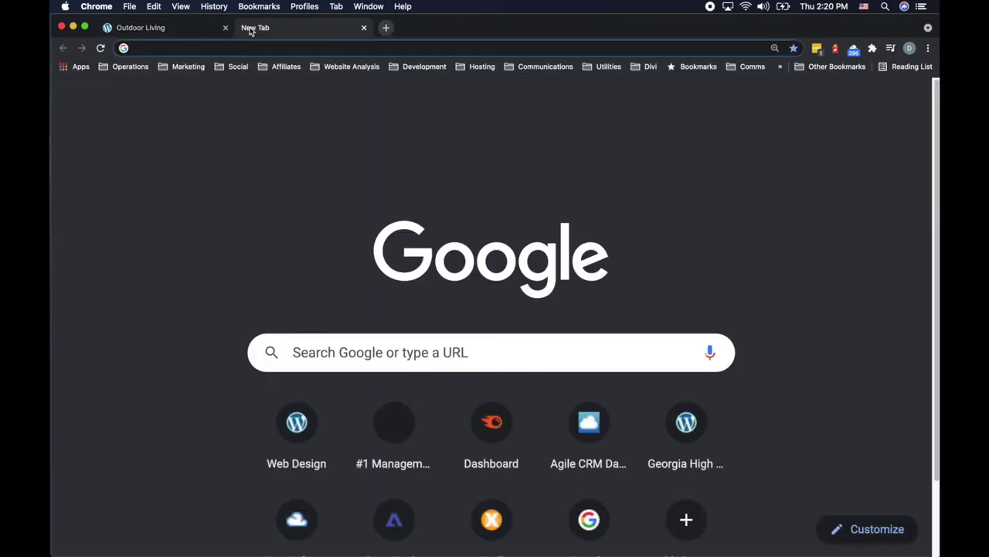
{"action": "type", "text": "vikingout"}
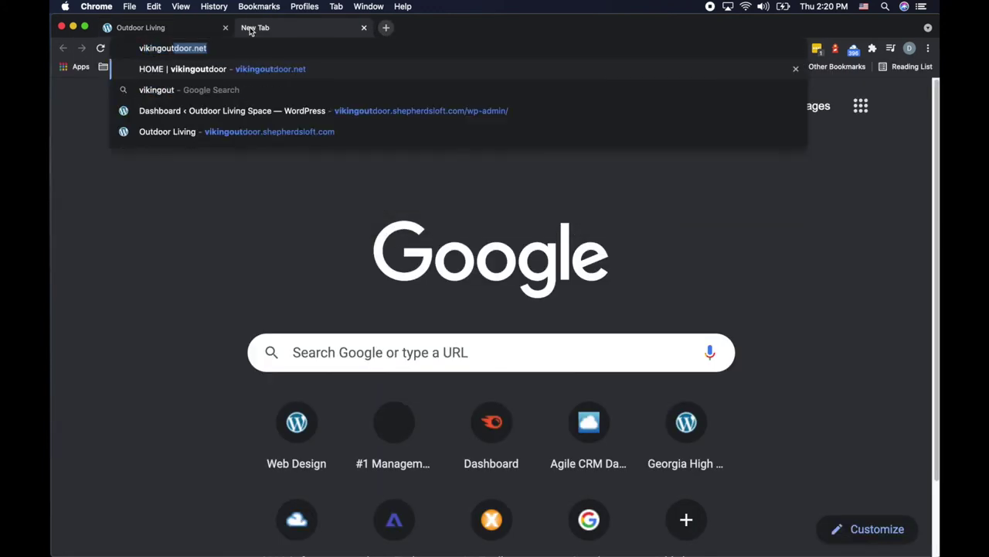
{"action": "type", "text": "door"}
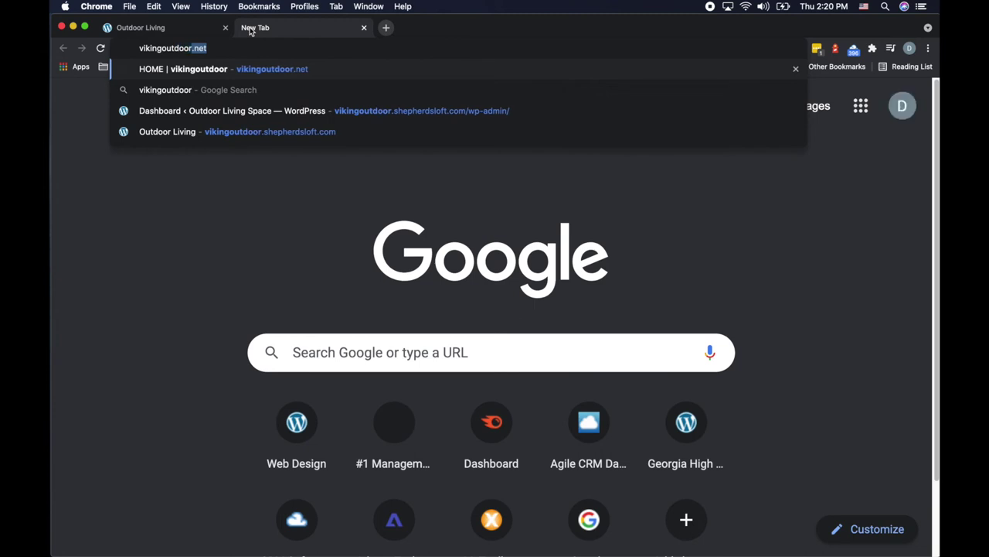
{"action": "type", "text": ".ene"}
{"action": "key", "text": "BackSpace"}
{"action": "key", "text": "BackSpace"}
{"action": "key", "text": "BackSpace"}
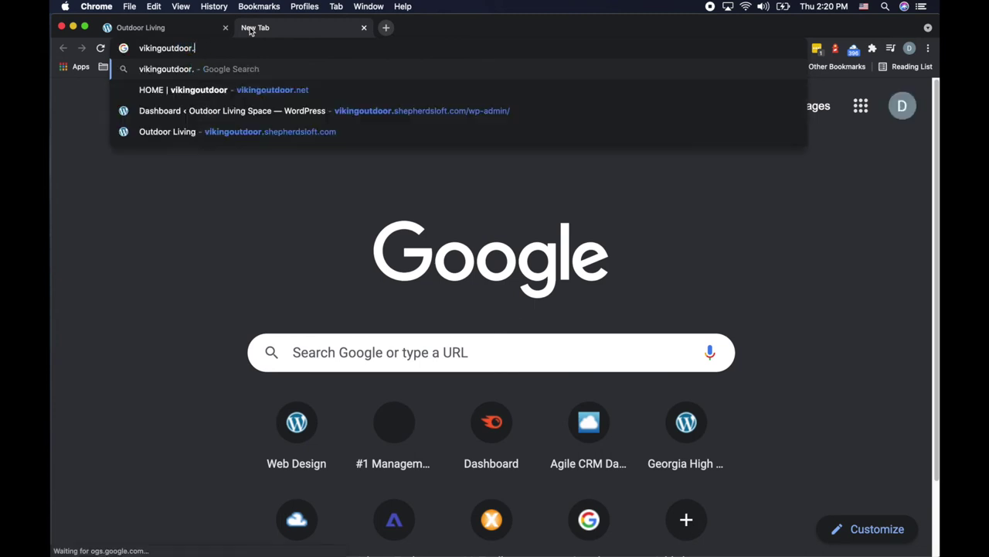
{"action": "type", "text": "shep"}
{"action": "key", "text": "Return"}
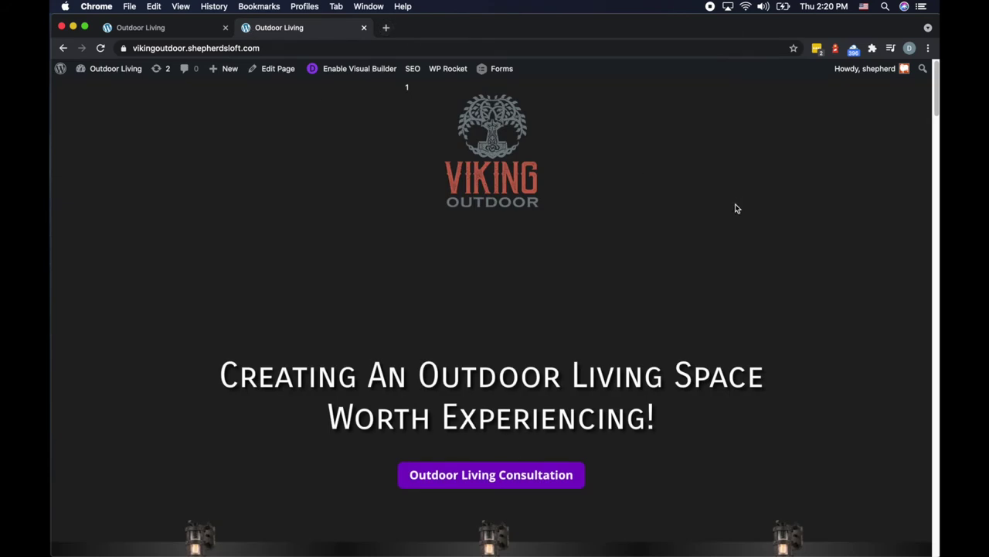
Review the live home page from the hero through the red, services and testimonial sections down to the FAQ accordions
{"action": "scroll", "coordinate": [737, 208], "scroll_direction": "down", "scroll_amount": 6}
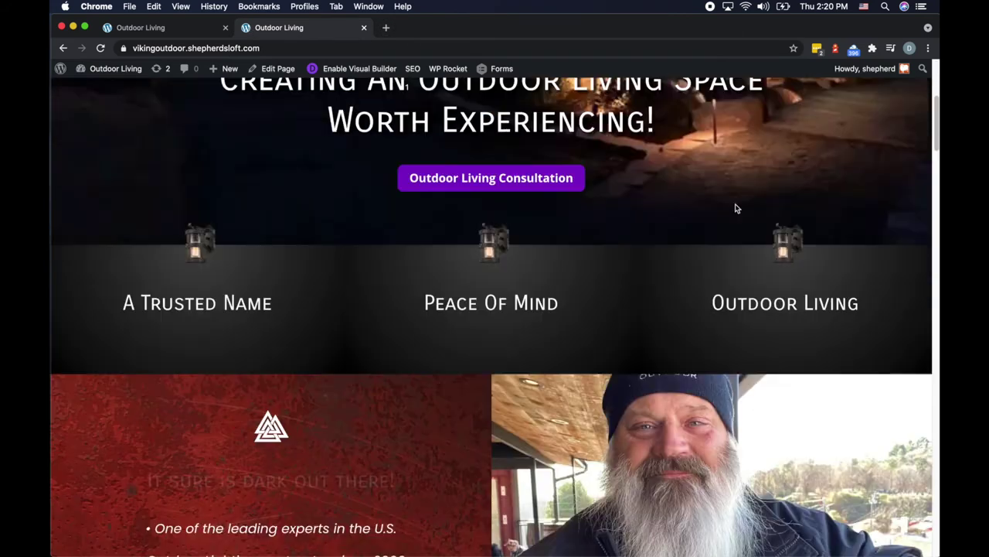
{"action": "scroll", "coordinate": [735, 203], "scroll_direction": "down", "scroll_amount": 2}
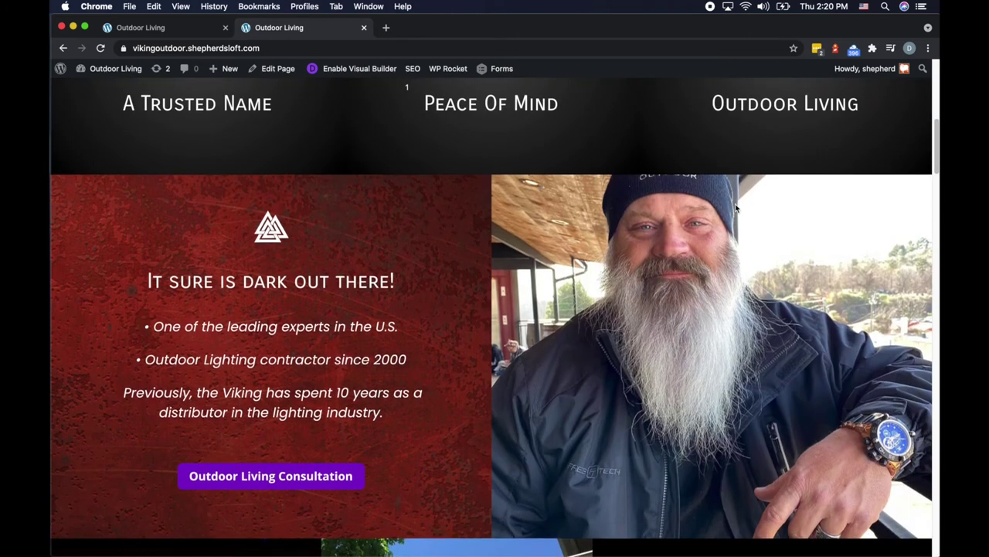
{"action": "scroll", "coordinate": [735, 203], "scroll_direction": "down", "scroll_amount": 5}
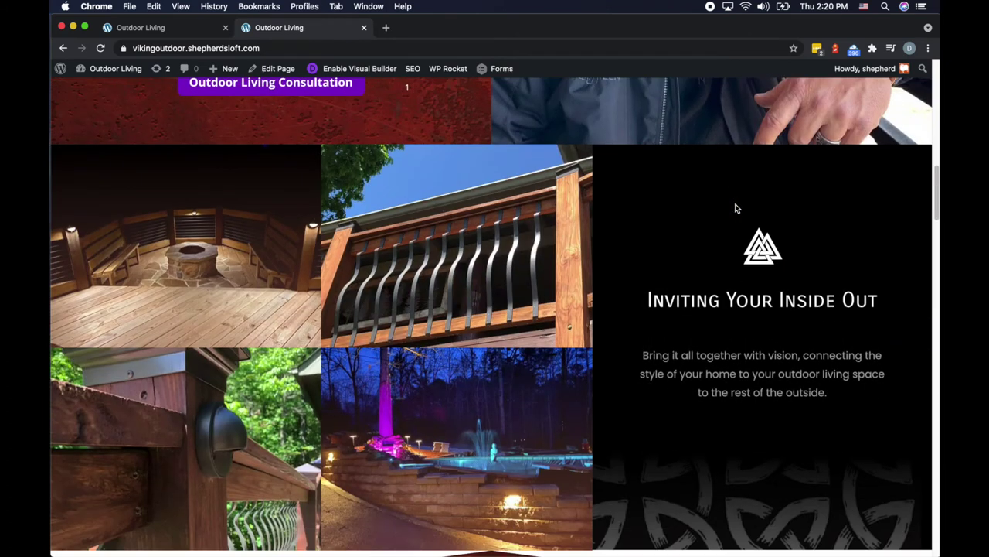
{"action": "scroll", "coordinate": [735, 208], "scroll_direction": "down", "scroll_amount": 5}
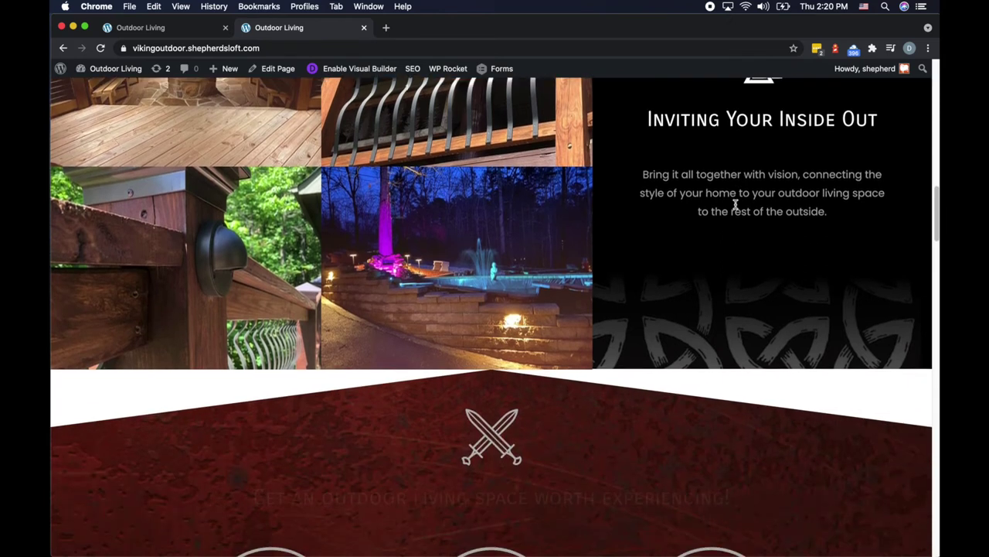
{"action": "scroll", "coordinate": [737, 207], "scroll_direction": "down", "scroll_amount": 1}
{"action": "scroll", "coordinate": [737, 207], "scroll_direction": "down", "scroll_amount": 3}
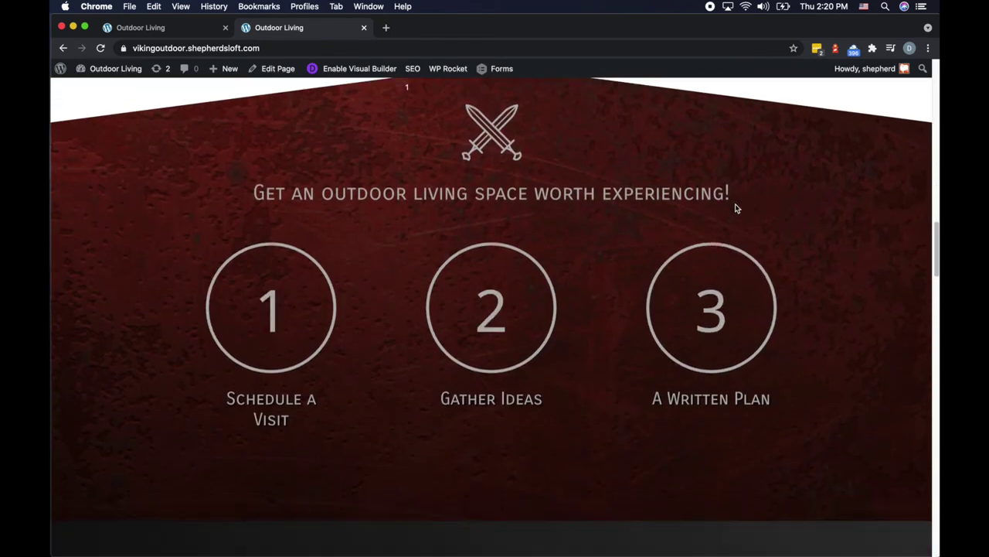
{"action": "scroll", "coordinate": [736, 206], "scroll_direction": "down", "scroll_amount": 3}
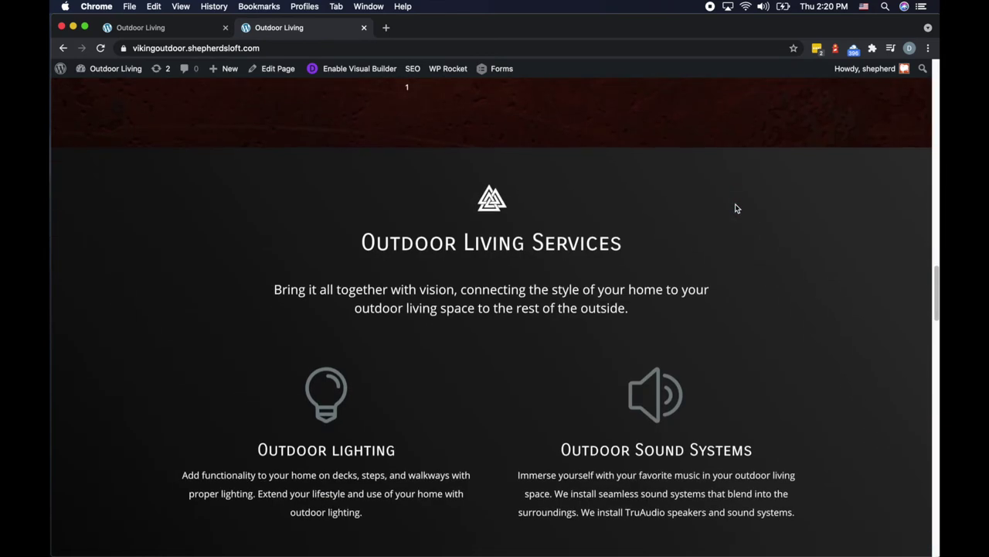
{"action": "scroll", "coordinate": [735, 208], "scroll_direction": "down", "scroll_amount": 9}
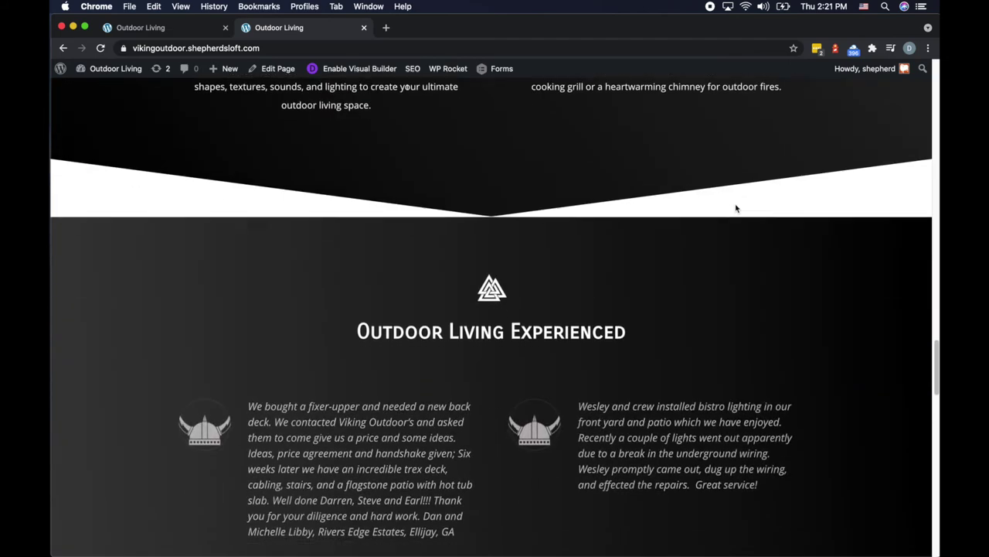
{"action": "scroll", "coordinate": [736, 207], "scroll_direction": "down", "scroll_amount": 15}
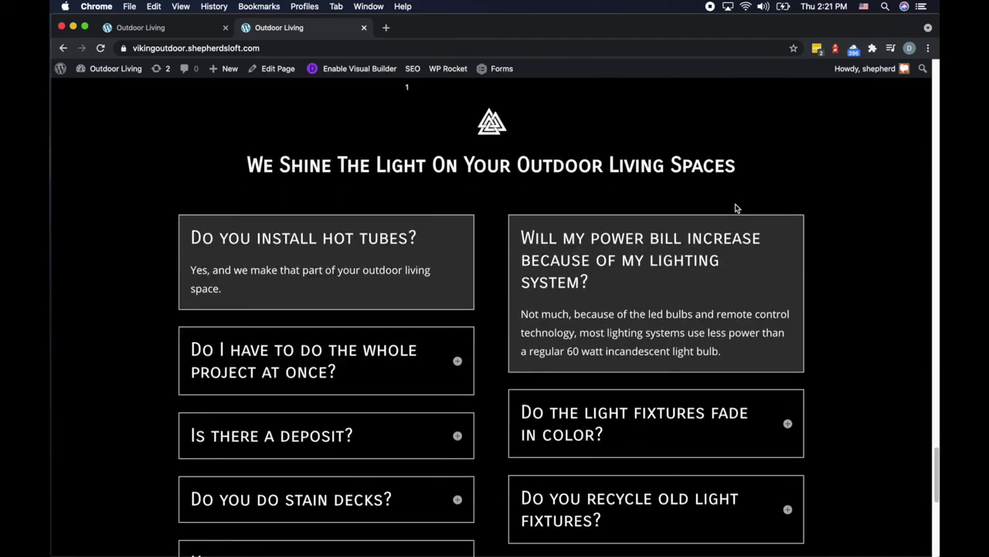
Check the open toggle backgrounds by expanding the whole-project, deposit and light-fixture fading questions in the live FAQ
{"action": "left_click", "coordinate": [462, 264]}
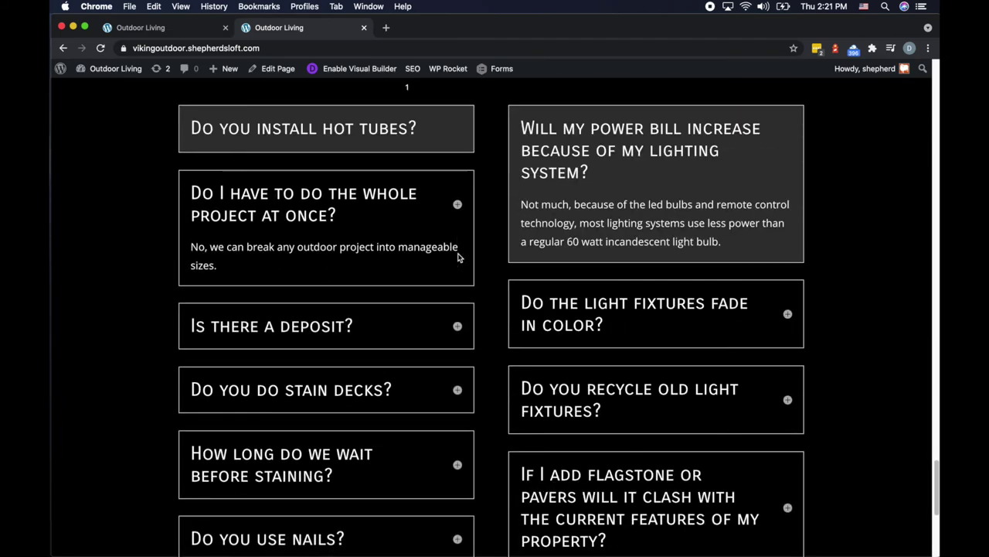
{"action": "left_click", "coordinate": [455, 326]}
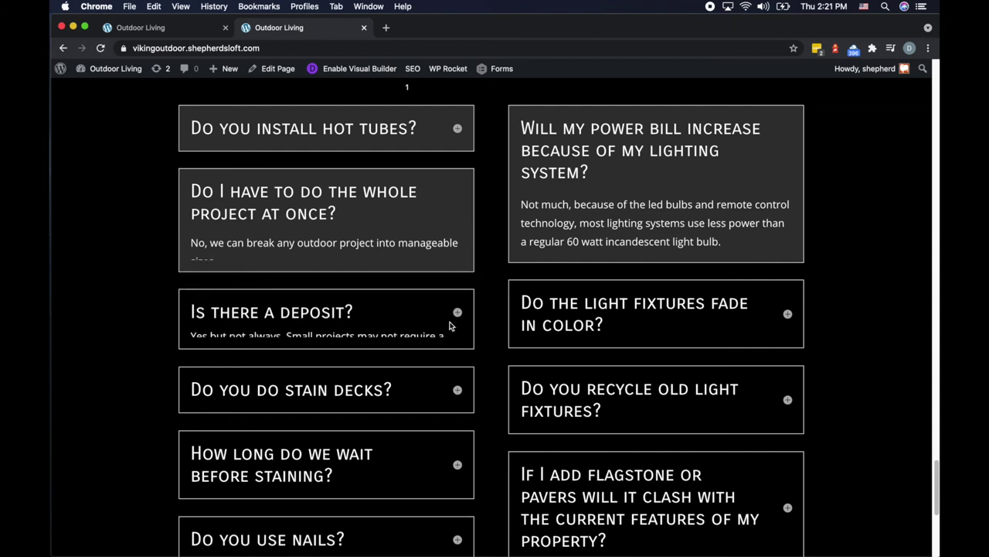
{"action": "left_click", "coordinate": [788, 314]}
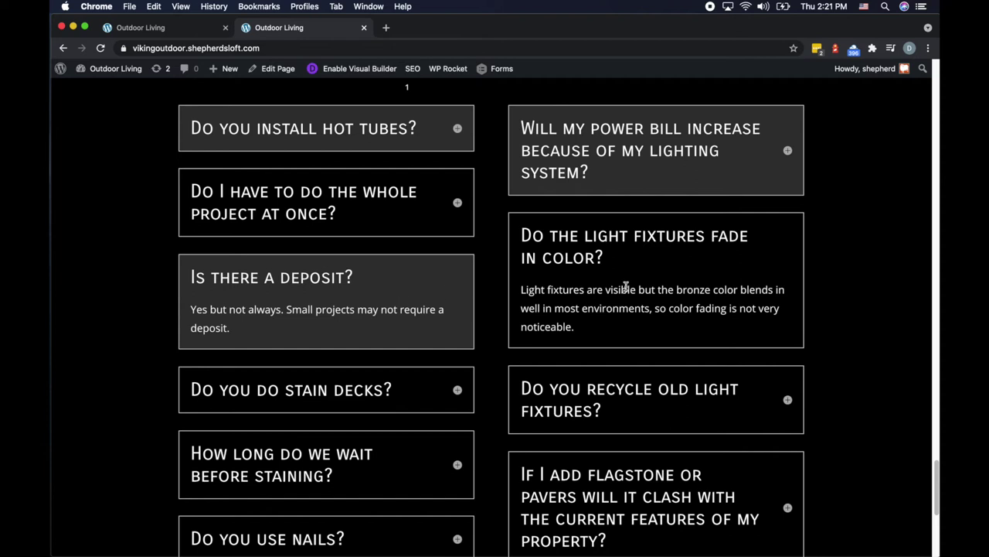
Back in the Visual Builder, copy the module styles of the "Do you install hot tubes?" accordion onto the power bill accordion
{"action": "left_click", "coordinate": [130, 31]}
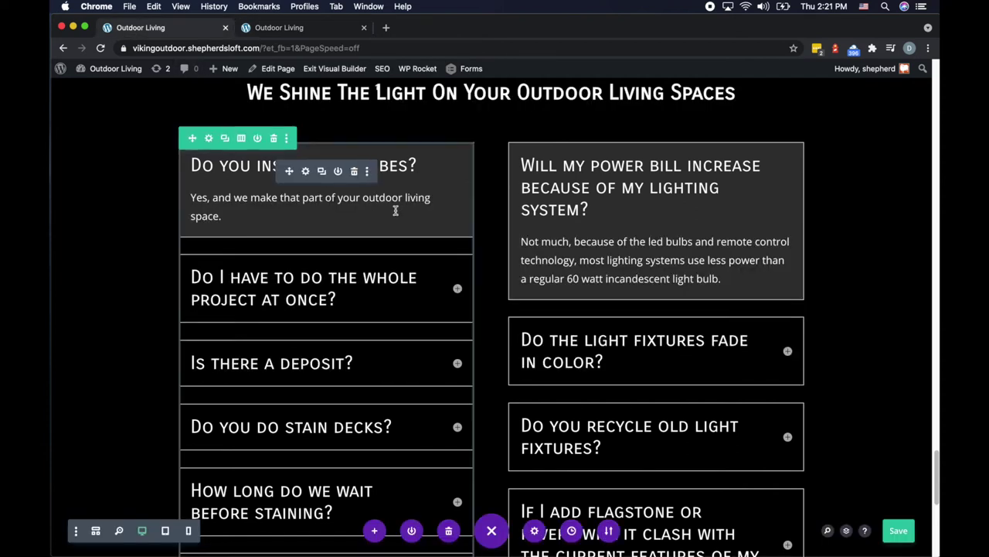
{"action": "left_click", "coordinate": [368, 171]}
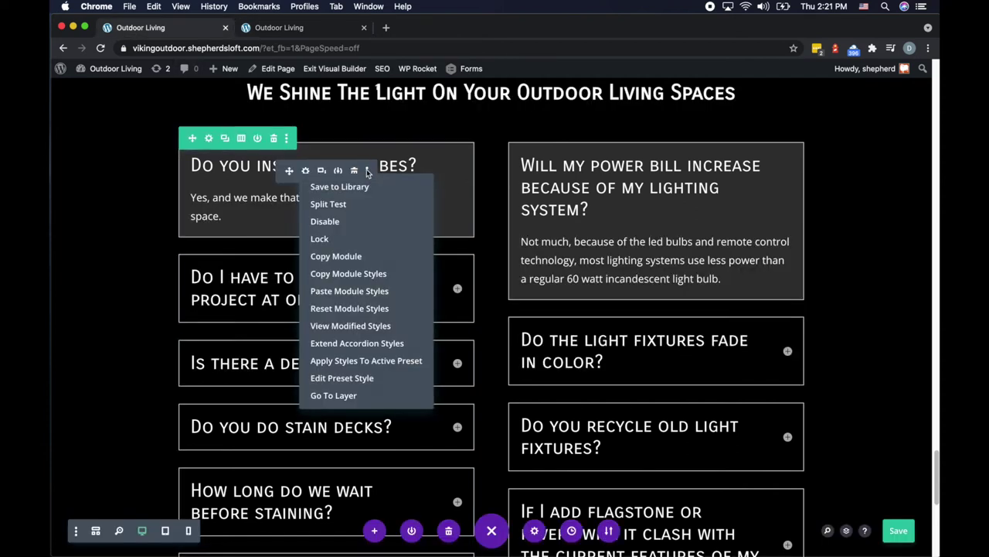
{"action": "left_click", "coordinate": [360, 274]}
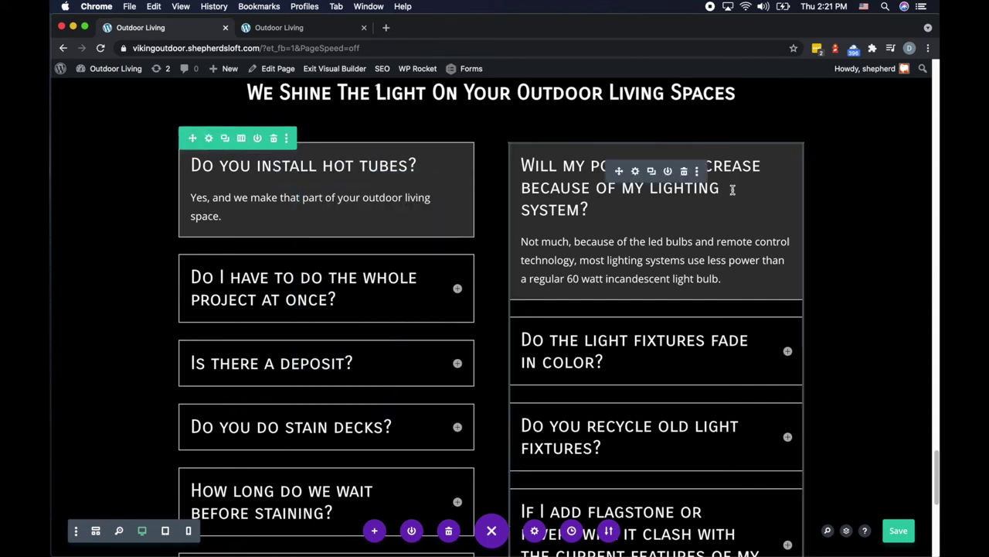
{"action": "left_click", "coordinate": [697, 171]}
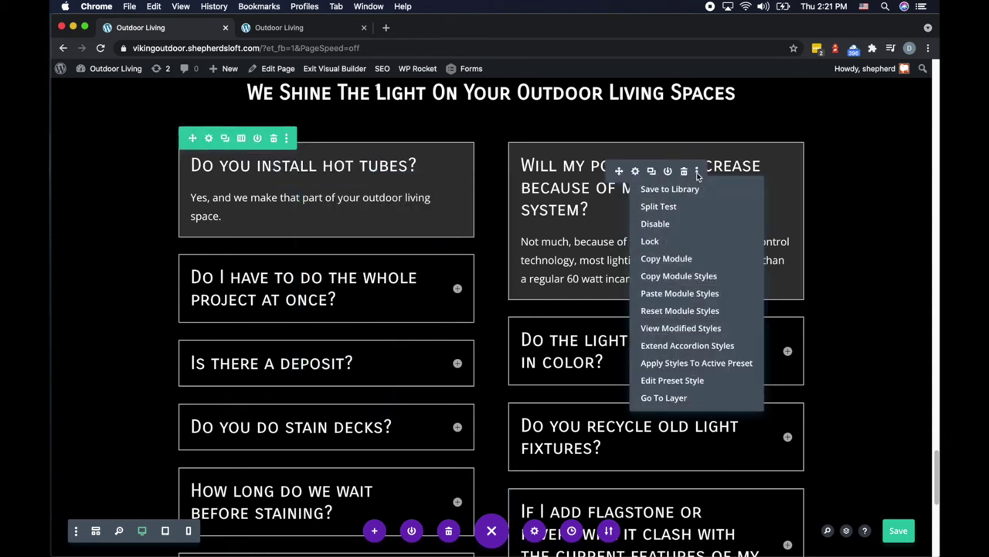
{"action": "left_click", "coordinate": [694, 295]}
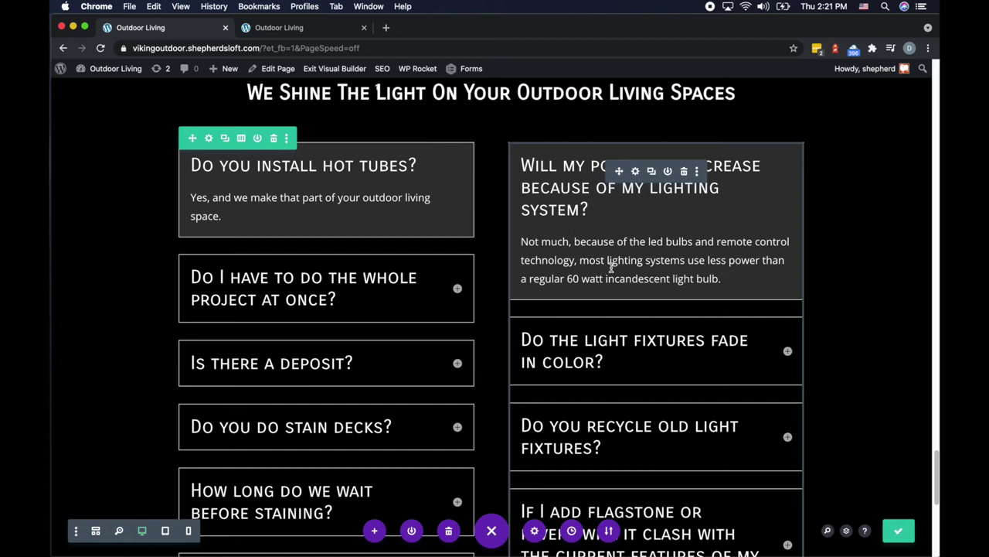
Reload the live home page and review it from the hero to the testimonials, rechecking the numbered planning steps
{"action": "left_click", "coordinate": [317, 34]}
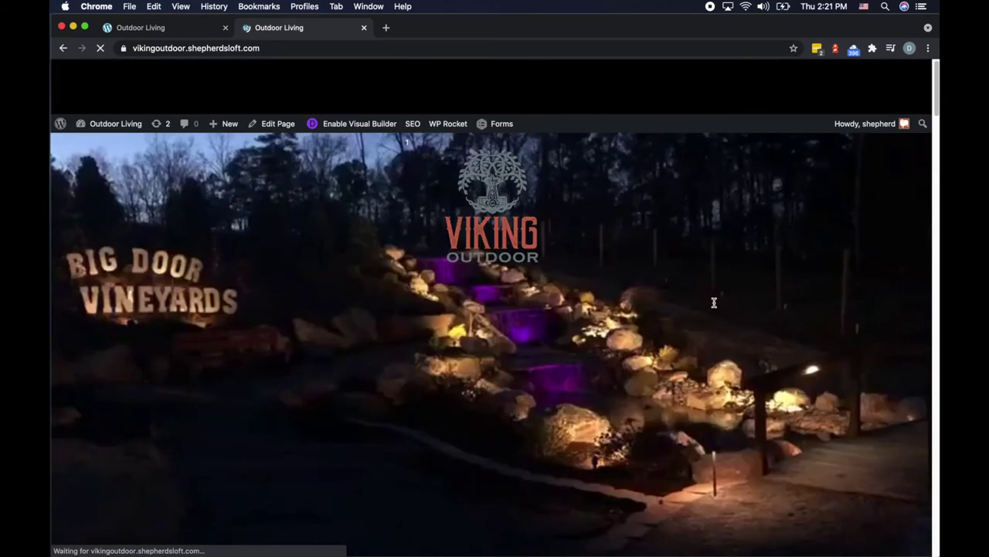
{"action": "scroll", "coordinate": [714, 302], "scroll_direction": "down", "scroll_amount": 10}
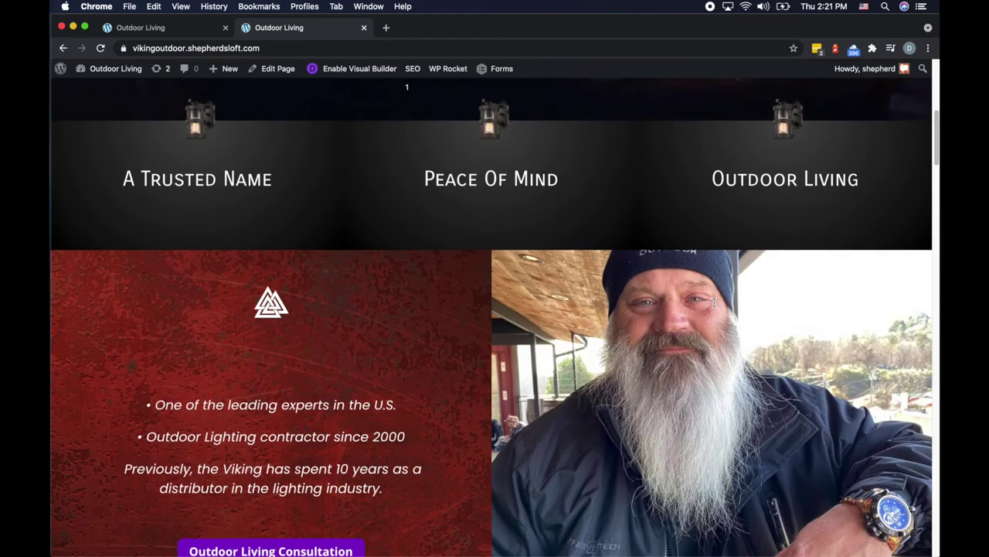
{"action": "scroll", "coordinate": [715, 302], "scroll_direction": "down", "scroll_amount": 6}
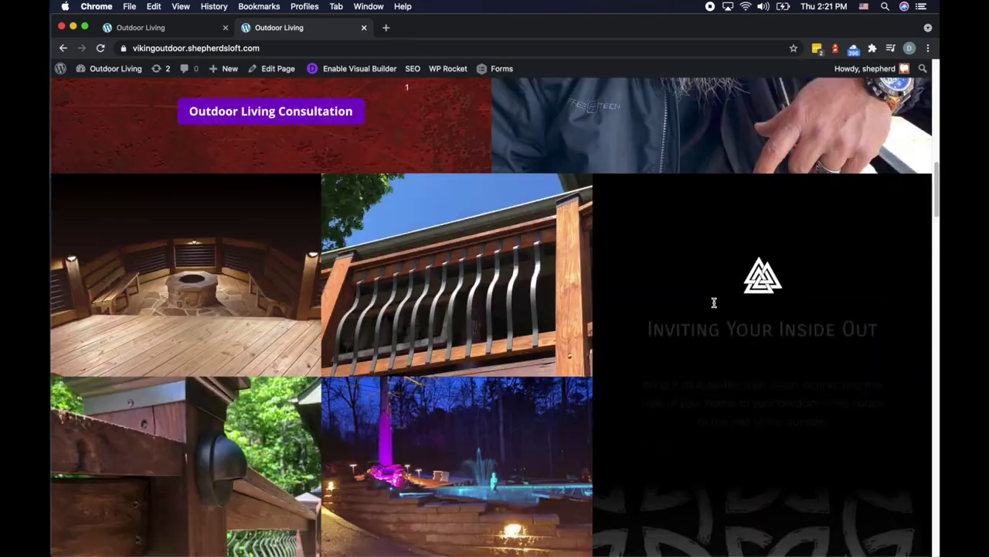
{"action": "scroll", "coordinate": [714, 302], "scroll_direction": "down", "scroll_amount": 7}
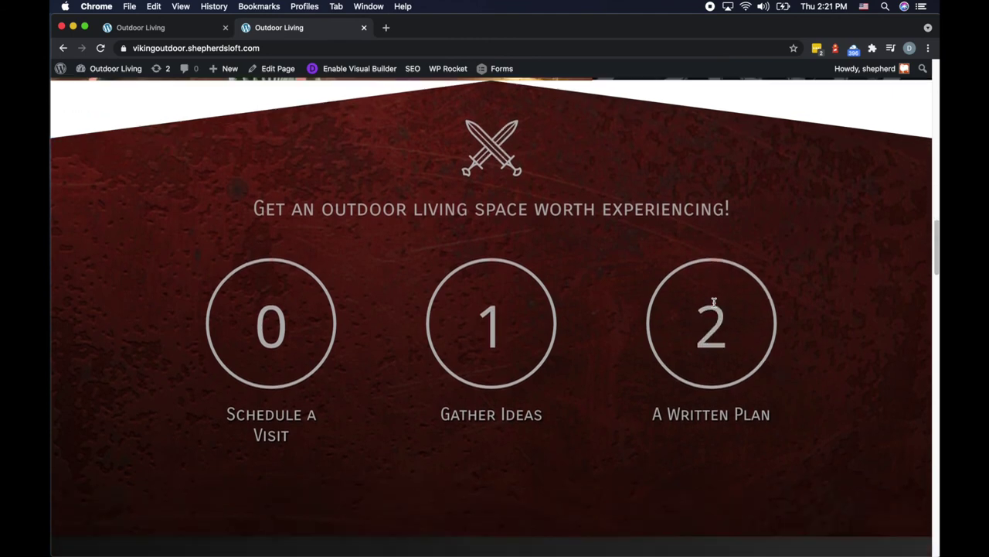
{"action": "scroll", "coordinate": [715, 303], "scroll_direction": "down", "scroll_amount": 9}
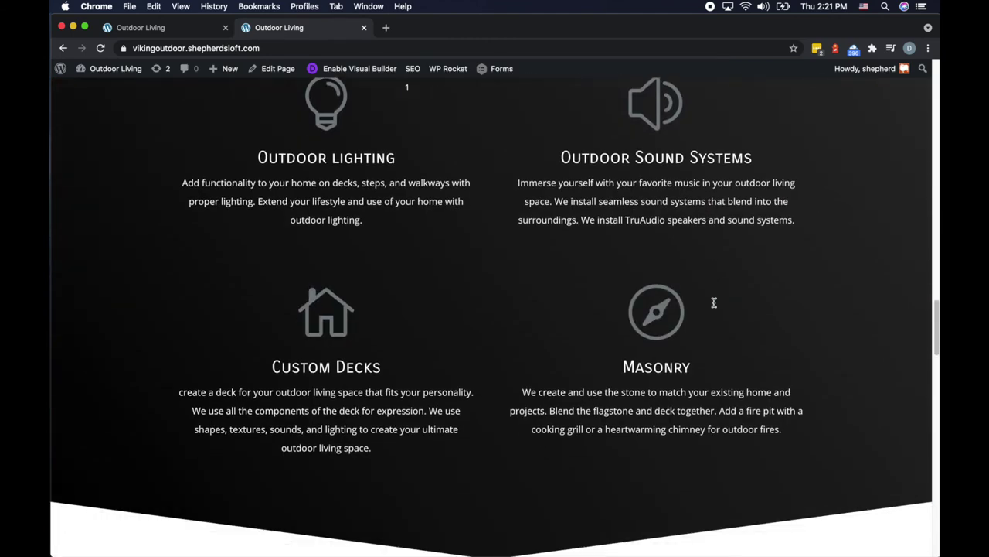
{"action": "scroll", "coordinate": [714, 302], "scroll_direction": "down", "scroll_amount": 8}
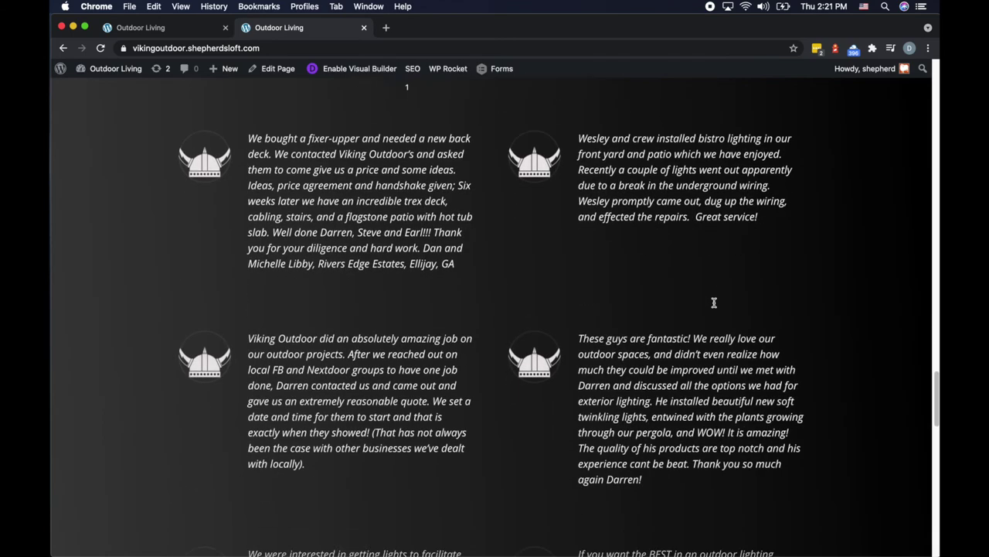
{"action": "scroll", "coordinate": [714, 303], "scroll_direction": "up", "scroll_amount": 16}
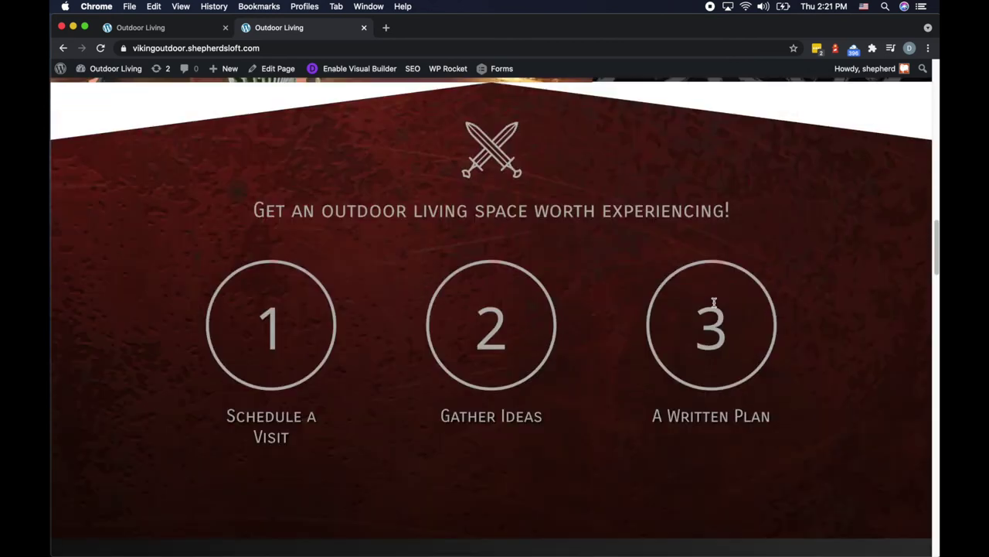
{"action": "scroll", "coordinate": [714, 302], "scroll_direction": "up", "scroll_amount": 2}
{"action": "scroll", "coordinate": [714, 303], "scroll_direction": "down", "scroll_amount": 8}
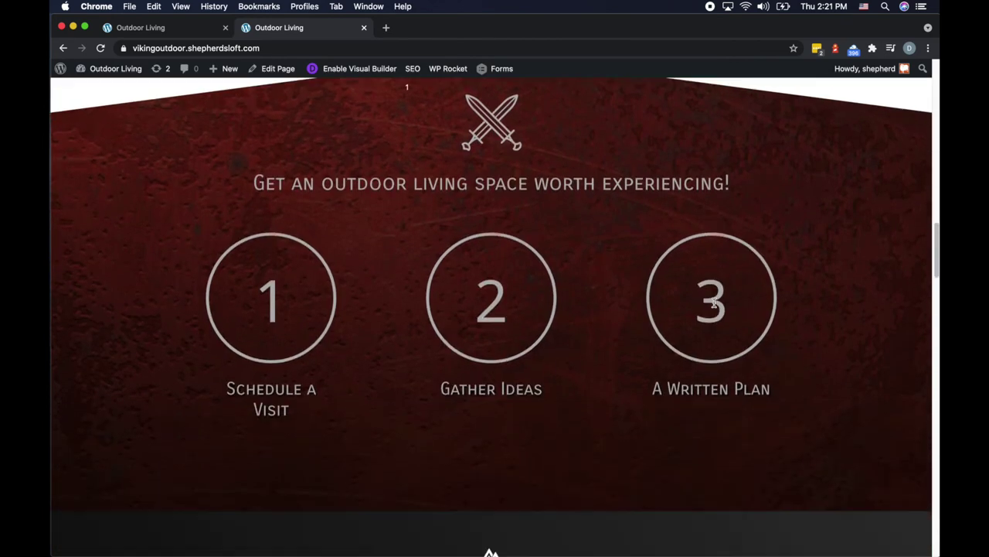
Go through the live home page again from the hero down to the FAQ, examining the section dividers and backgrounds
{"action": "scroll", "coordinate": [714, 302], "scroll_direction": "up", "scroll_amount": 15}
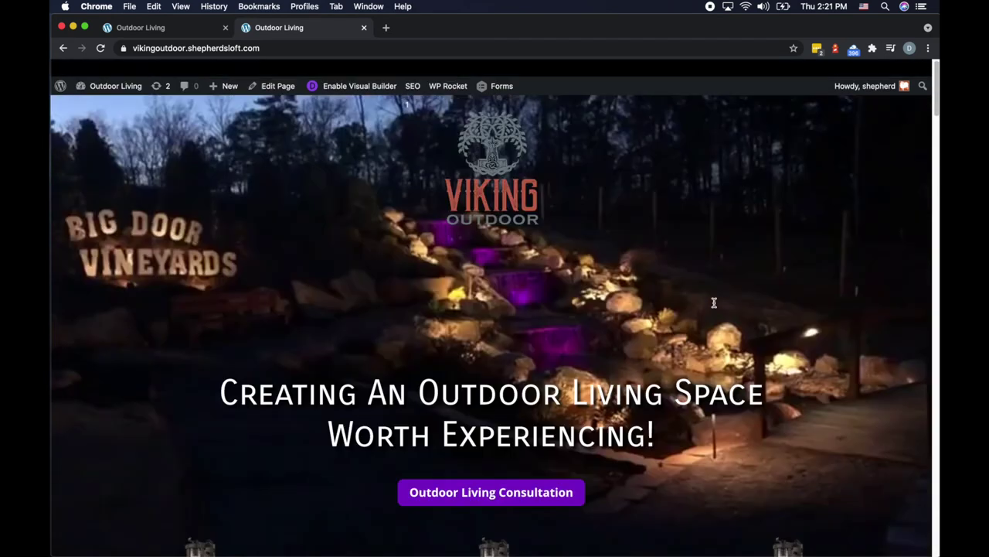
{"action": "scroll", "coordinate": [715, 302], "scroll_direction": "down", "scroll_amount": 6}
{"action": "scroll", "coordinate": [715, 302], "scroll_direction": "down", "scroll_amount": 7}
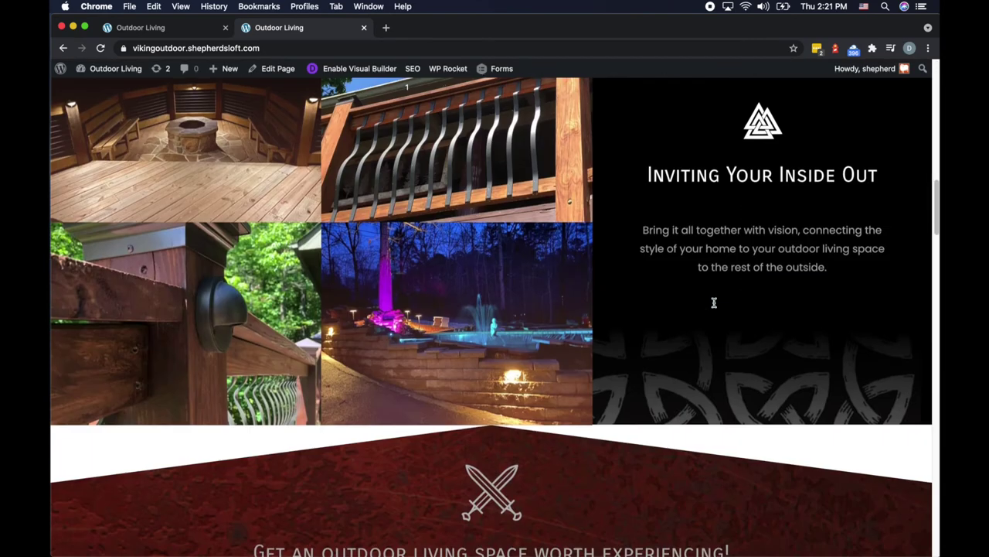
{"action": "scroll", "coordinate": [715, 303], "scroll_direction": "down", "scroll_amount": 1}
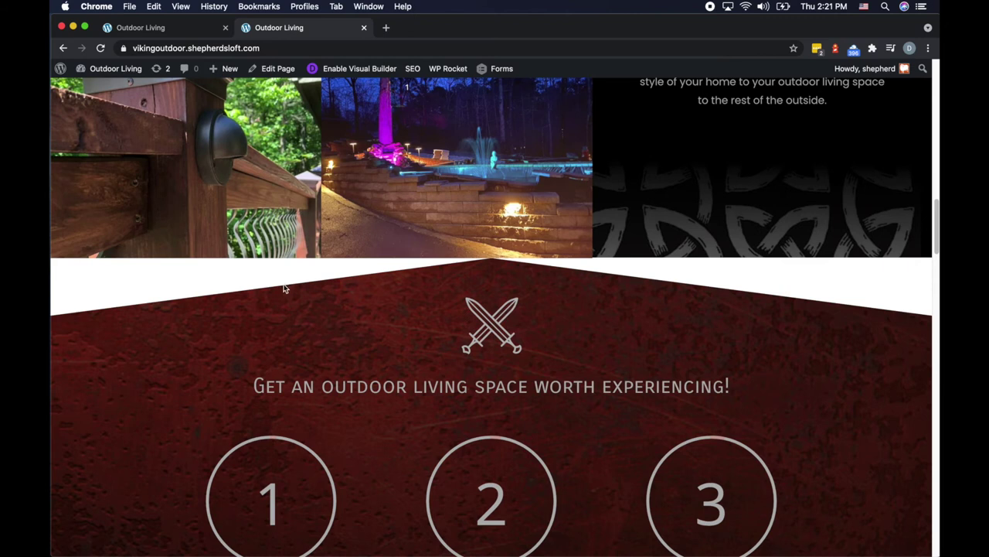
{"action": "scroll", "coordinate": [586, 348], "scroll_direction": "down", "scroll_amount": 10}
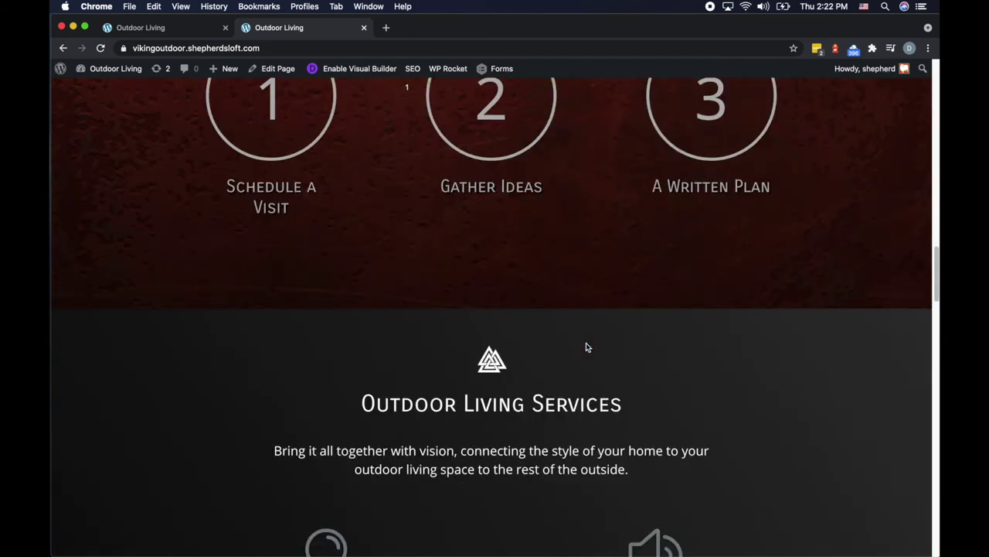
{"action": "scroll", "coordinate": [586, 347], "scroll_direction": "down", "scroll_amount": 5}
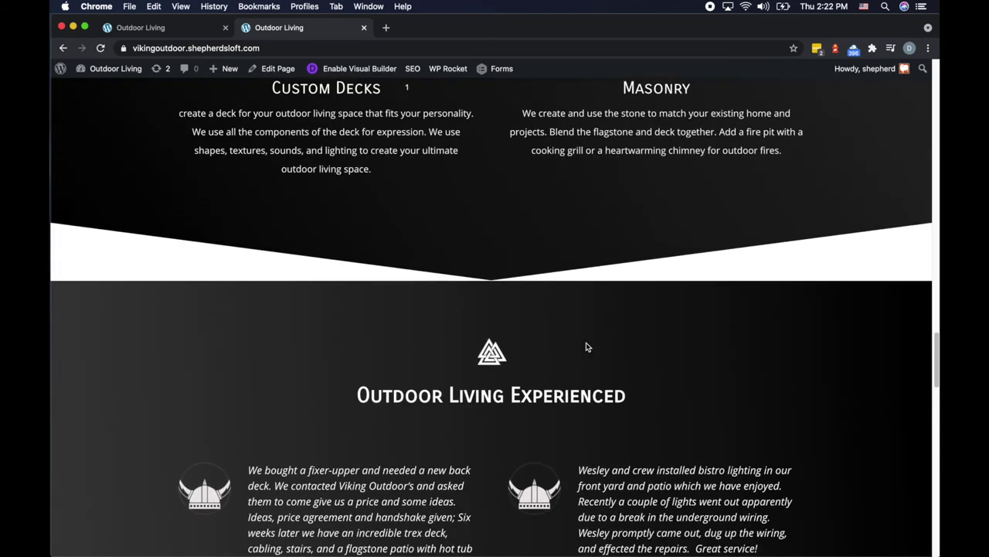
{"action": "scroll", "coordinate": [585, 347], "scroll_direction": "down", "scroll_amount": 12}
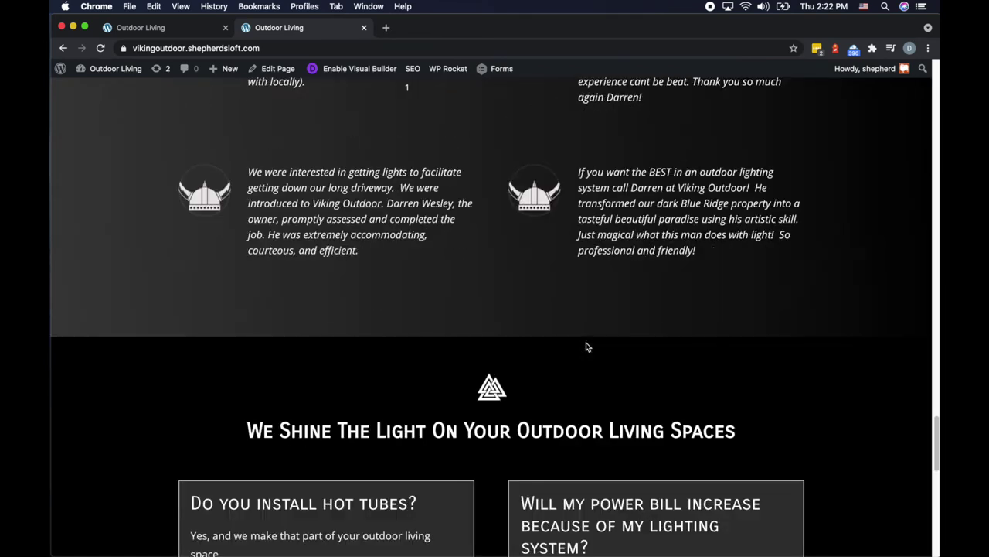
{"action": "scroll", "coordinate": [586, 347], "scroll_direction": "down", "scroll_amount": 5}
{"action": "scroll", "coordinate": [586, 347], "scroll_direction": "up", "scroll_amount": 8}
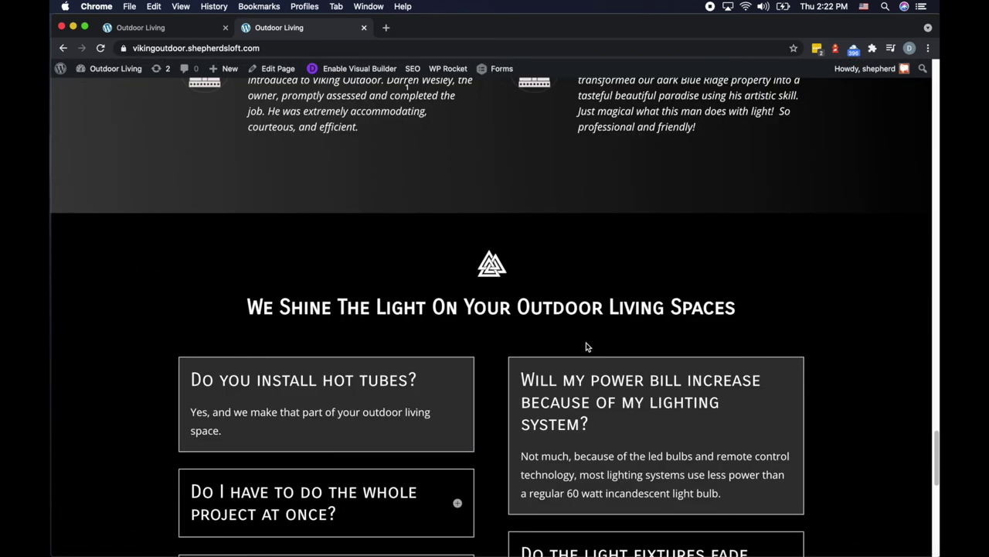
Expand the light-fixture fading and deposit questions in the live FAQ to compare their open backgrounds, and check the closing consultation section
{"action": "scroll", "coordinate": [586, 347], "scroll_direction": "down", "scroll_amount": 2}
{"action": "scroll", "coordinate": [588, 347], "scroll_direction": "down", "scroll_amount": 2}
{"action": "left_click", "coordinate": [629, 348]}
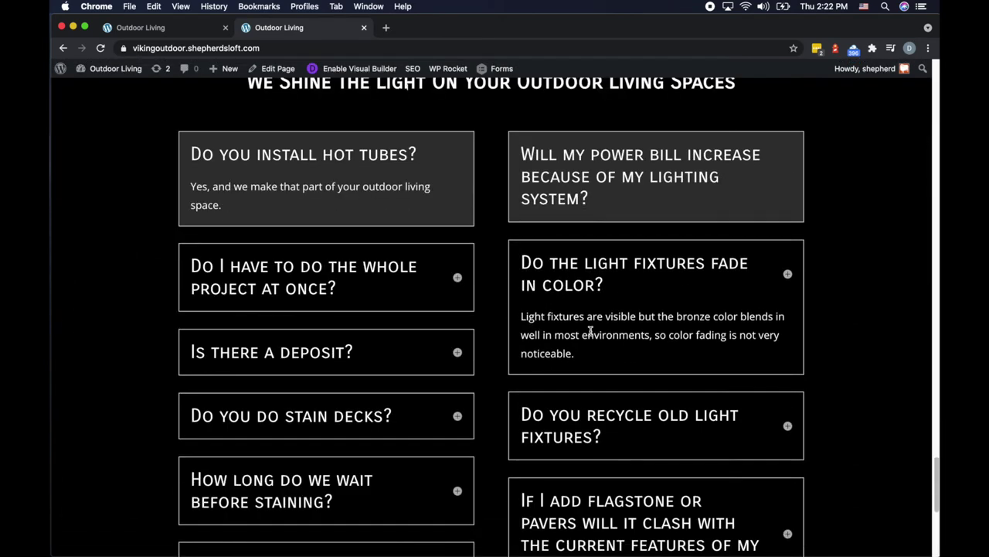
{"action": "left_click", "coordinate": [427, 354]}
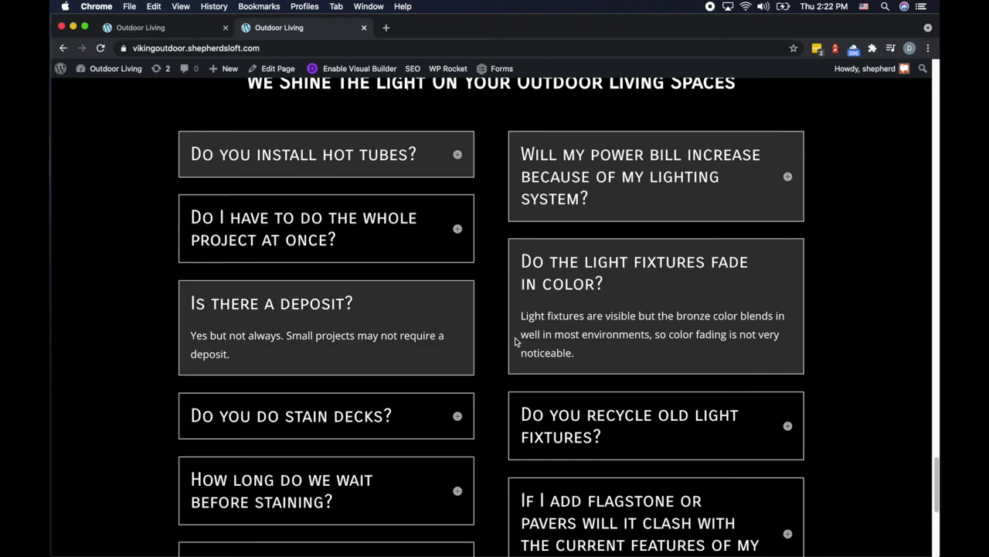
{"action": "scroll", "coordinate": [517, 341], "scroll_direction": "down", "scroll_amount": 4}
{"action": "scroll", "coordinate": [516, 341], "scroll_direction": "down", "scroll_amount": 3}
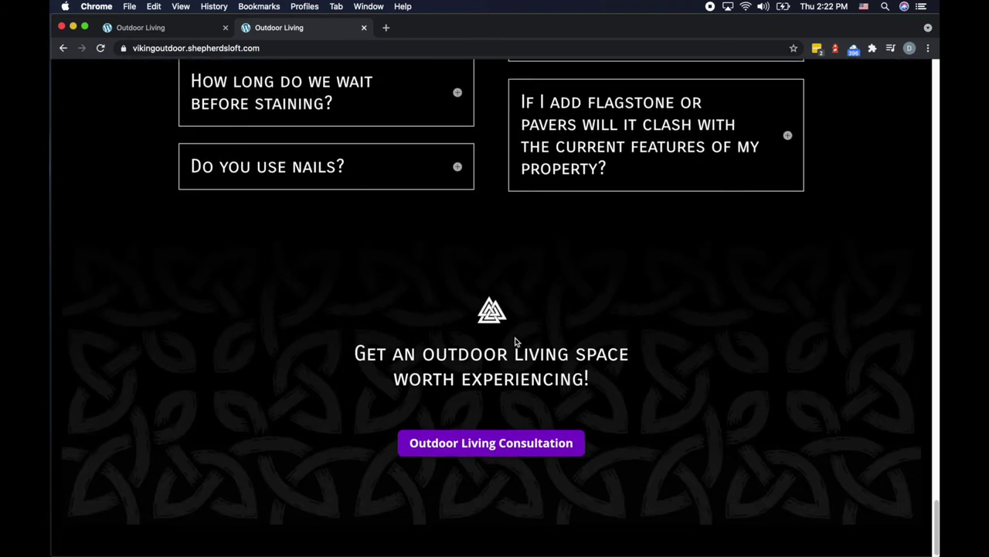
Open the site's WordPress dashboard in a new browser tab from the live home page
{"action": "scroll", "coordinate": [517, 409], "scroll_direction": "up", "scroll_amount": 20}
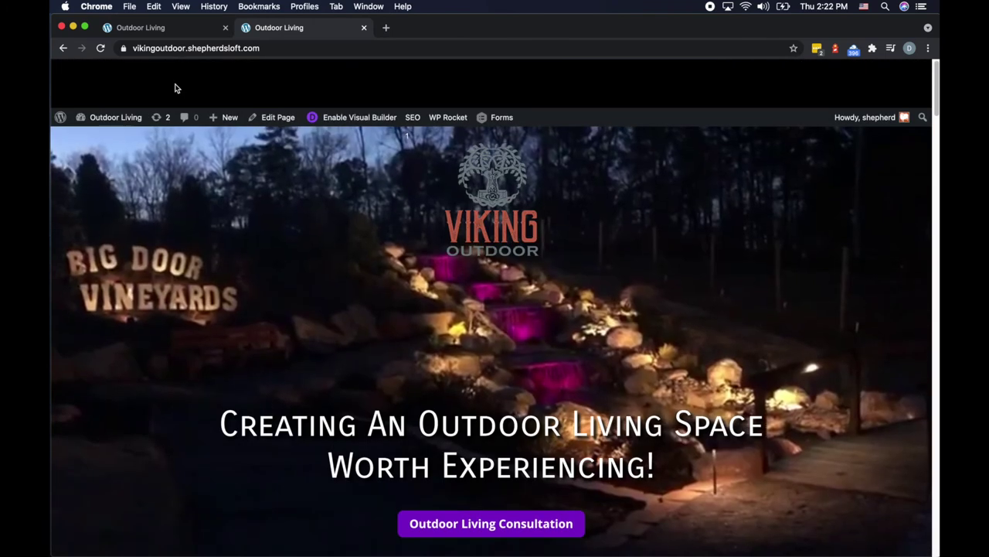
{"action": "left_click", "coordinate": [163, 29]}
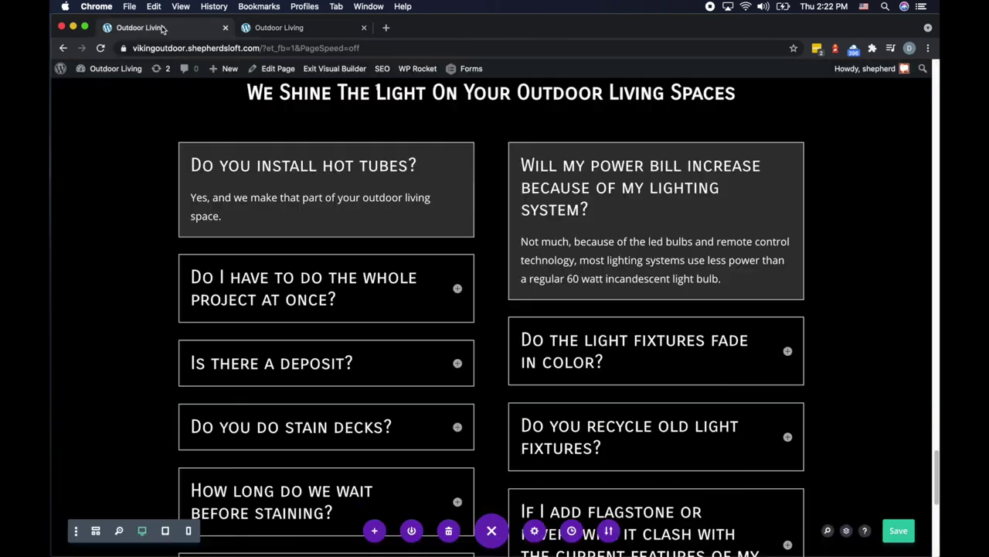
{"action": "left_click", "coordinate": [298, 29]}
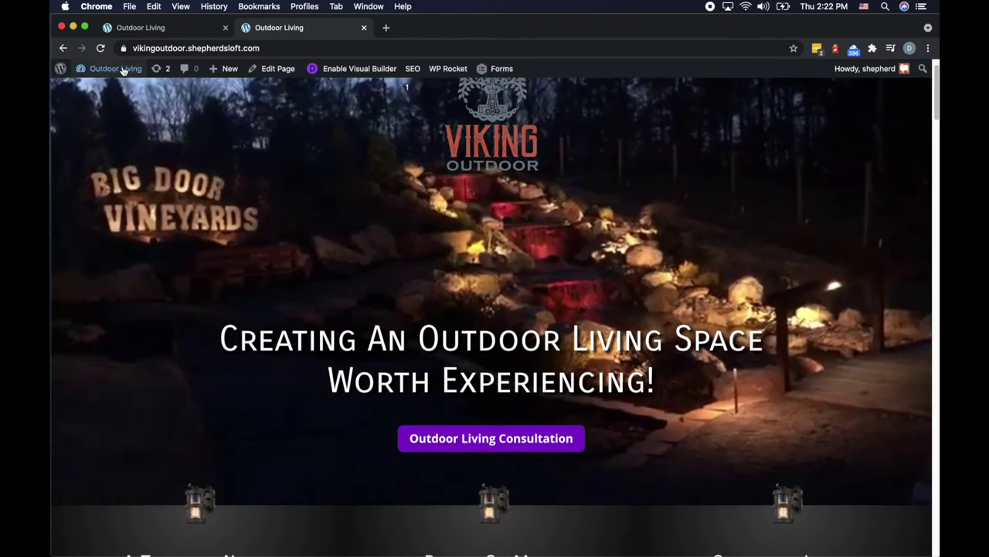
{"action": "mouse_move", "coordinate": [108, 68]}
{"action": "left_click", "coordinate": [95, 88], "text": "super"}
{"action": "left_click", "coordinate": [407, 29]}
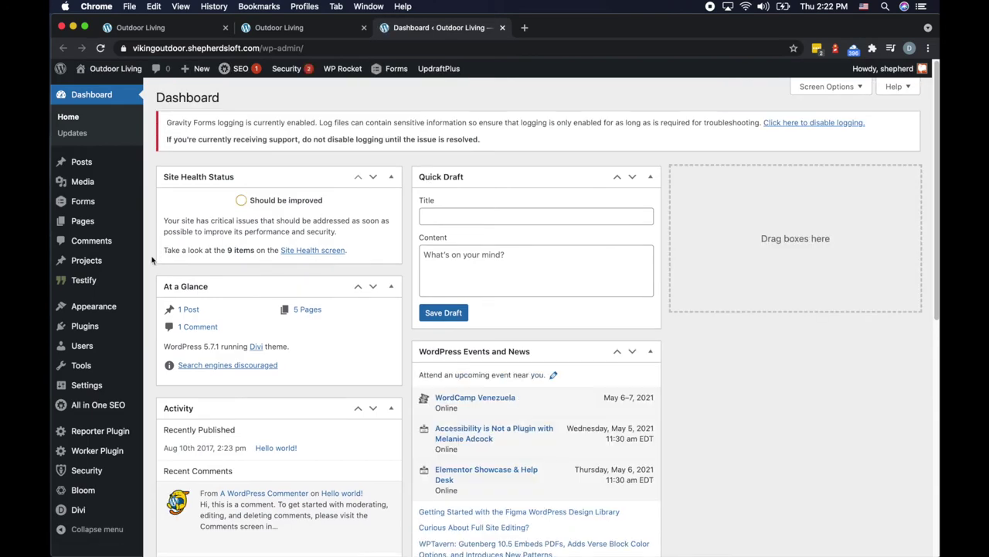
Find the Message page in the site's page list and view it in a new browser tab
{"action": "left_click", "coordinate": [81, 221]}
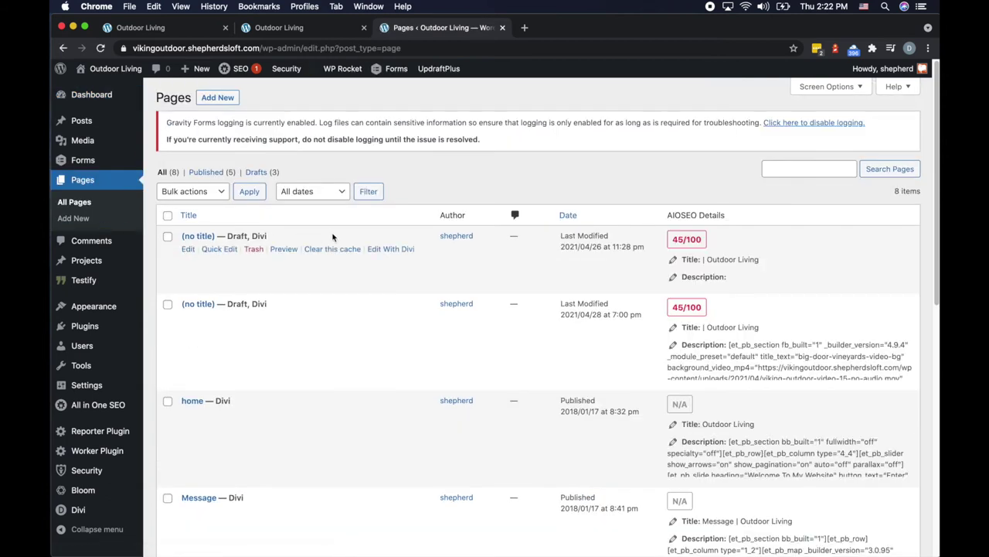
{"action": "scroll", "coordinate": [150, 307], "scroll_direction": "down", "scroll_amount": 2}
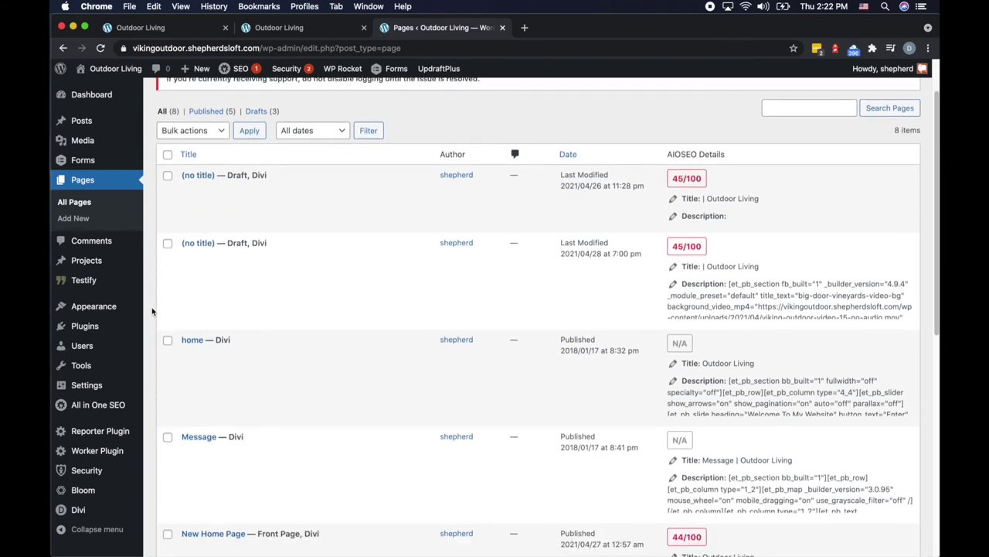
{"action": "scroll", "coordinate": [152, 311], "scroll_direction": "down", "scroll_amount": 3}
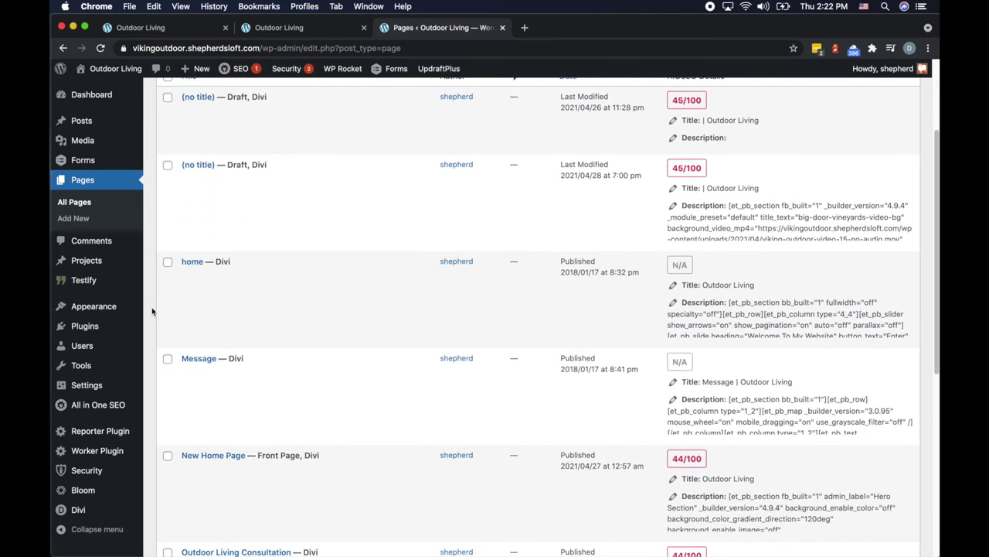
{"action": "scroll", "coordinate": [153, 311], "scroll_direction": "down", "scroll_amount": 3}
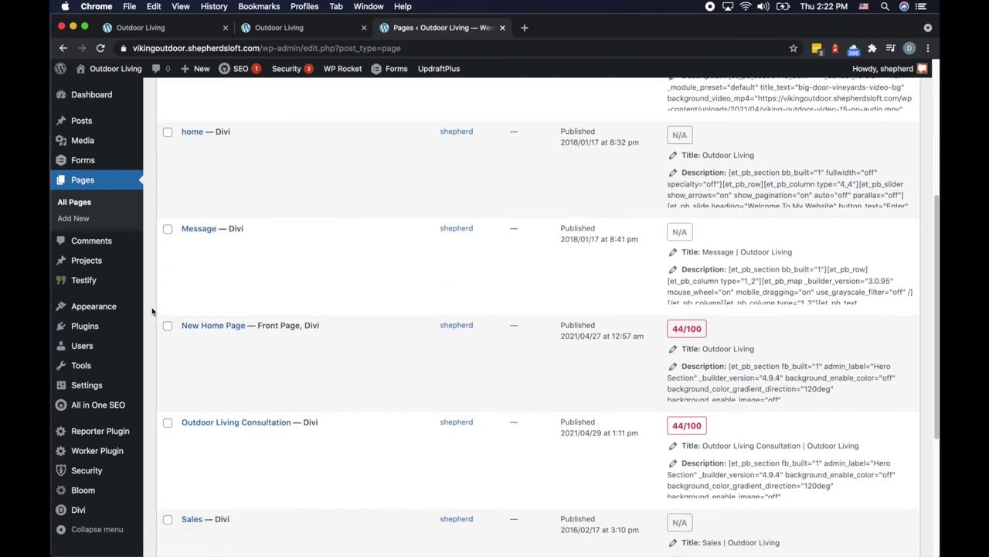
{"action": "scroll", "coordinate": [151, 307], "scroll_direction": "down", "scroll_amount": 4}
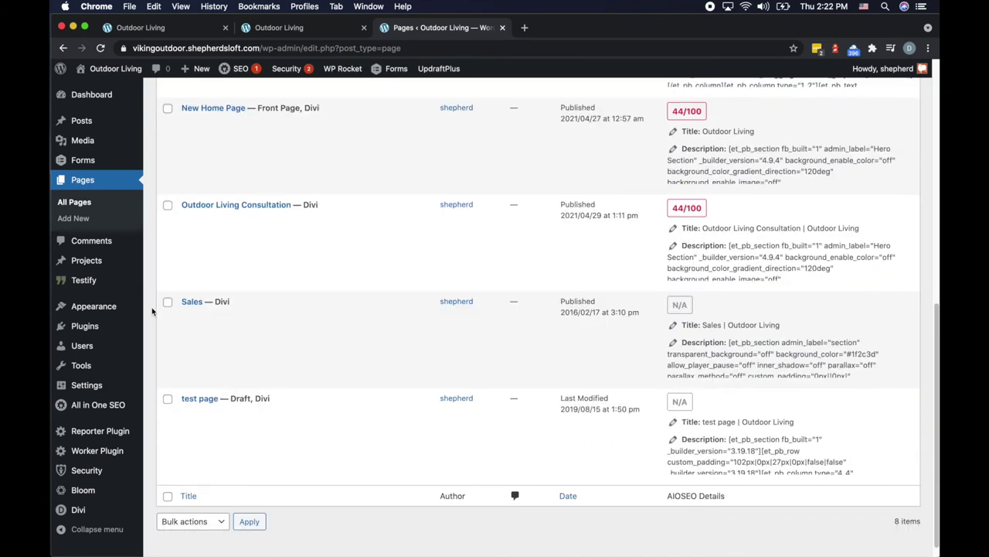
{"action": "scroll", "coordinate": [151, 307], "scroll_direction": "up", "scroll_amount": 3}
{"action": "scroll", "coordinate": [151, 307], "scroll_direction": "up", "scroll_amount": 2}
{"action": "mouse_move", "coordinate": [212, 278]}
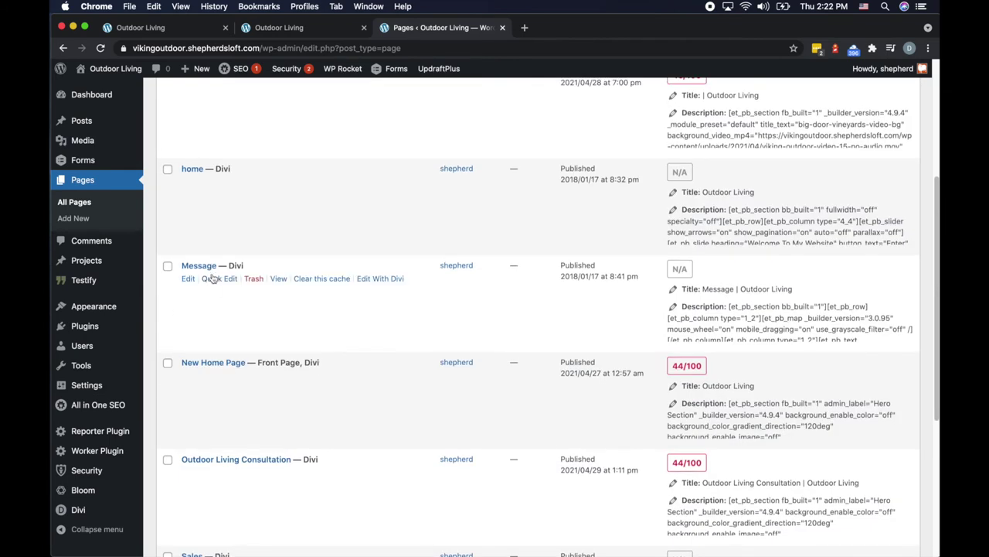
{"action": "left_click", "coordinate": [277, 280], "text": "super"}
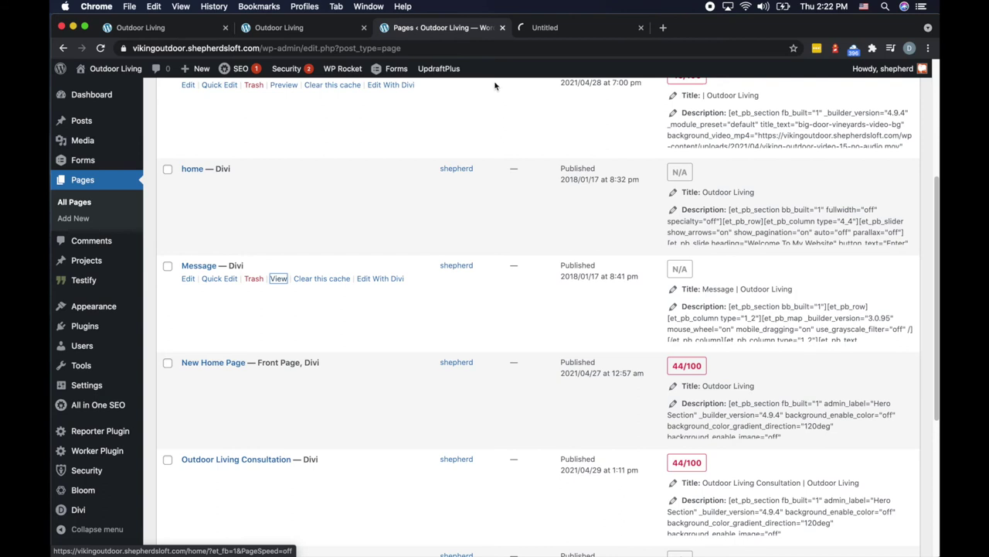
{"action": "left_click", "coordinate": [557, 28]}
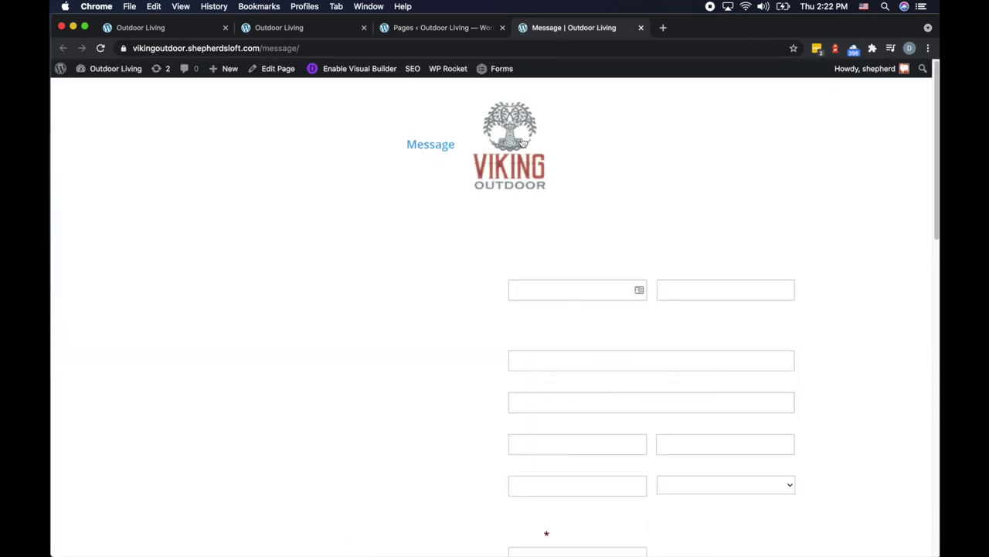
Look over the Message page's contact form and enable the Visual Builder on that page
{"action": "scroll", "coordinate": [371, 321], "scroll_direction": "down", "scroll_amount": 10}
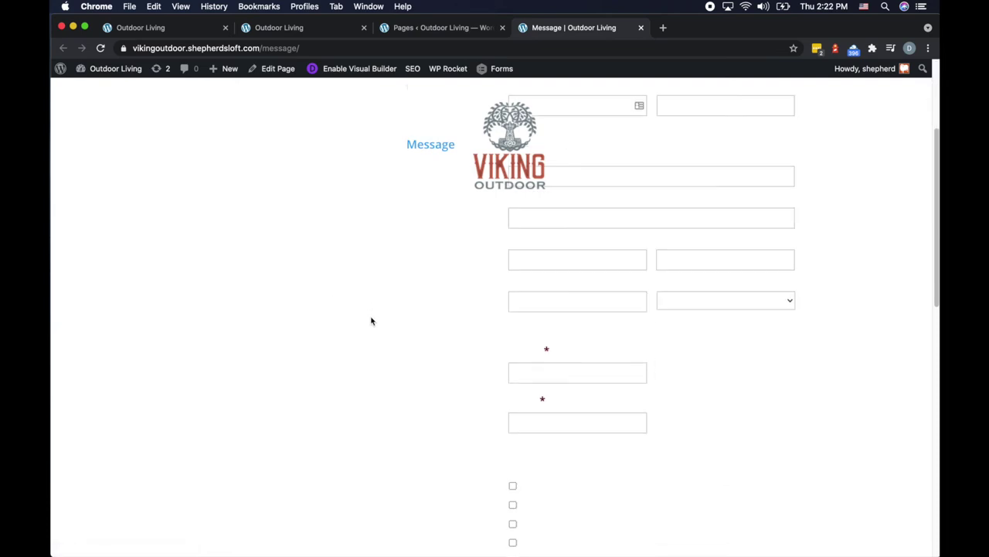
{"action": "scroll", "coordinate": [371, 320], "scroll_direction": "down", "scroll_amount": 2}
{"action": "scroll", "coordinate": [610, 301], "scroll_direction": "up", "scroll_amount": 12}
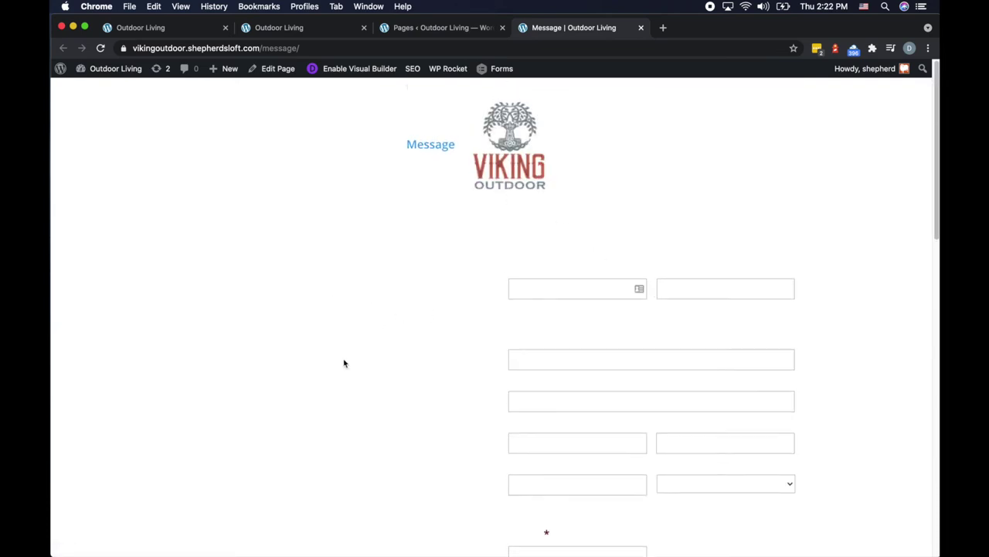
{"action": "scroll", "coordinate": [344, 361], "scroll_direction": "down", "scroll_amount": 15}
{"action": "scroll", "coordinate": [344, 361], "scroll_direction": "up", "scroll_amount": 15}
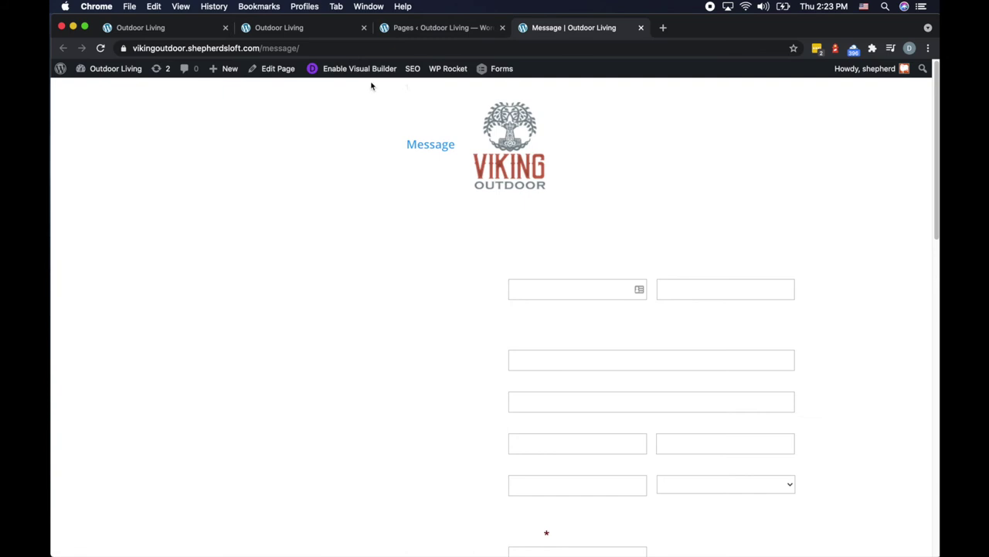
{"action": "scroll", "coordinate": [324, 258], "scroll_direction": "down", "scroll_amount": 15}
{"action": "scroll", "coordinate": [324, 258], "scroll_direction": "up", "scroll_amount": 15}
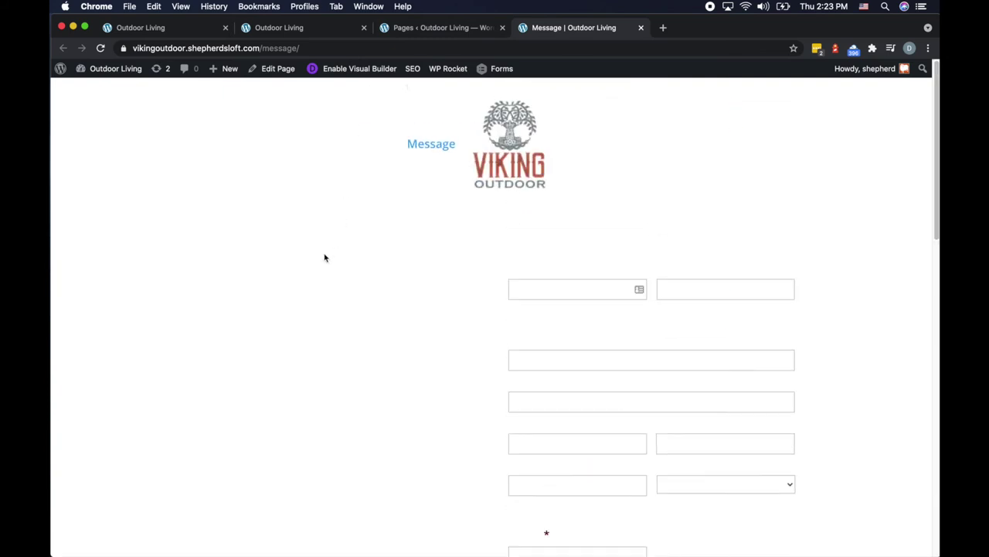
{"action": "left_click", "coordinate": [352, 70]}
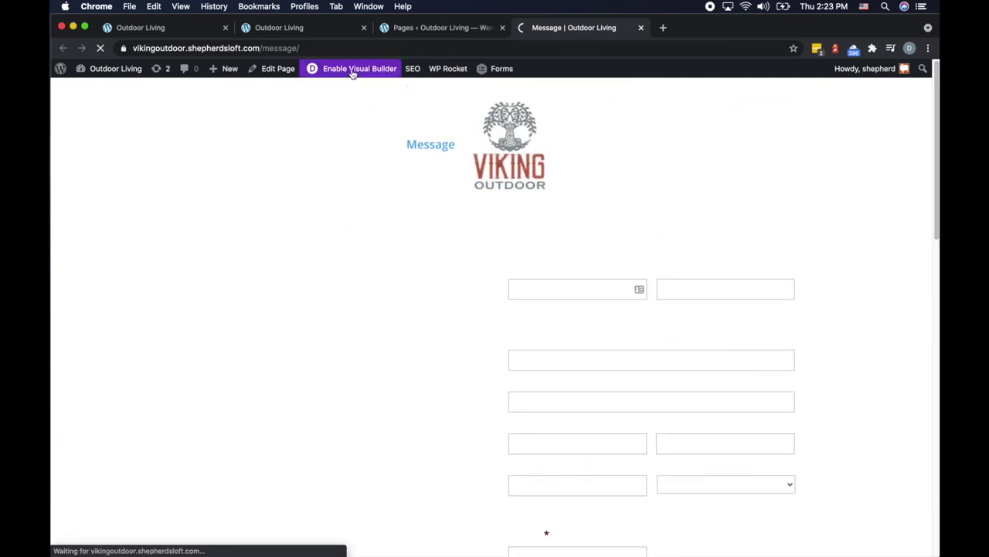
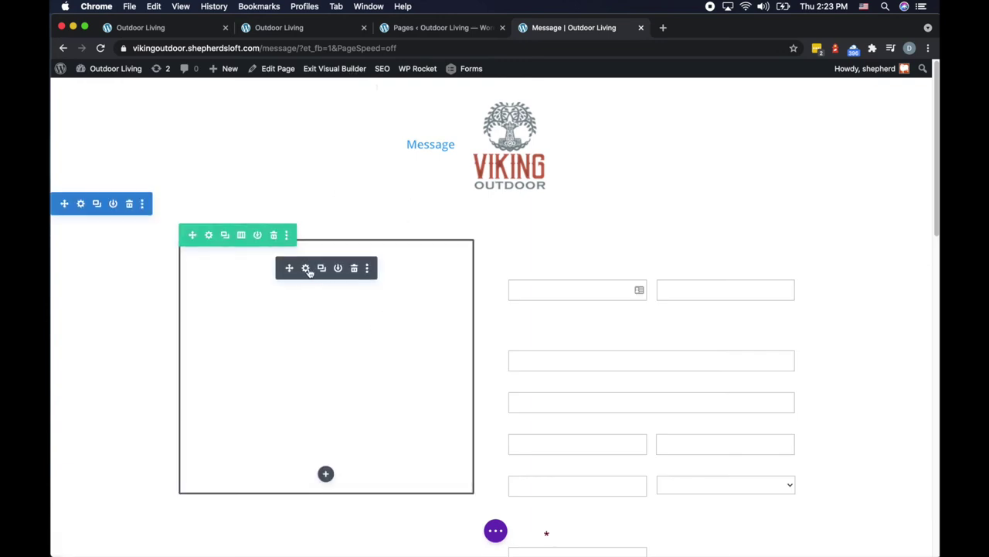
Delete the empty map module beside the contact form and change the row to a single full-width column
{"action": "left_click", "coordinate": [306, 268]}
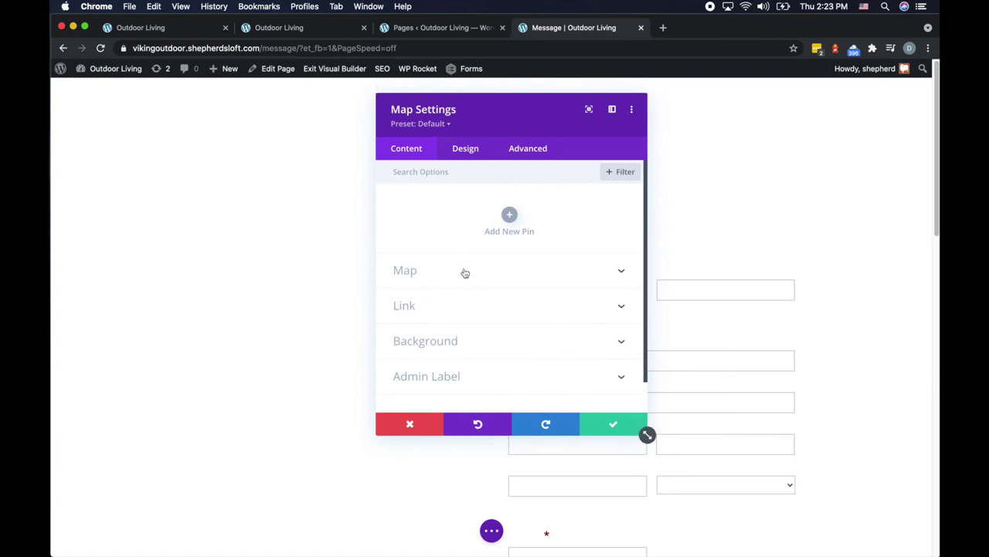
{"action": "left_click", "coordinate": [434, 418]}
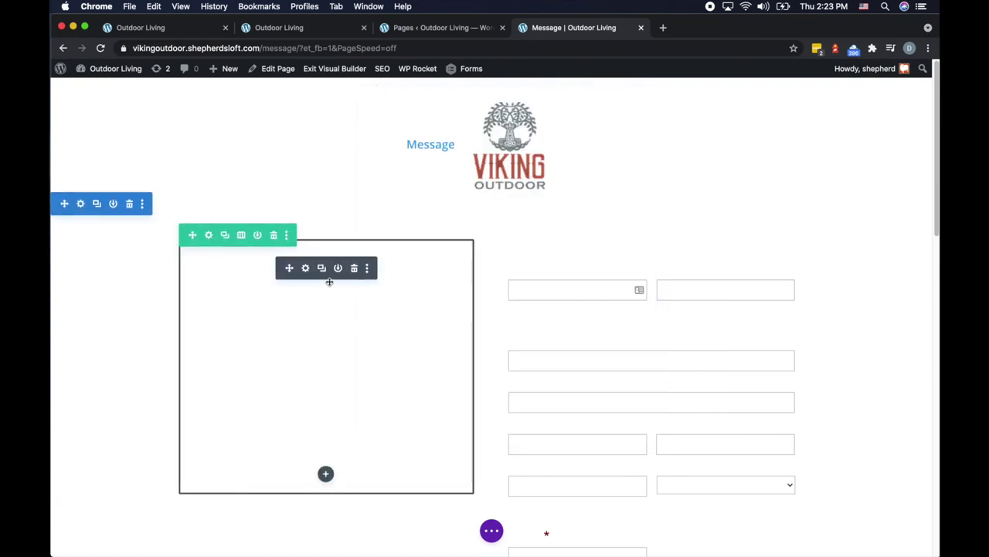
{"action": "left_click", "coordinate": [355, 268]}
{"action": "left_click", "coordinate": [354, 269]}
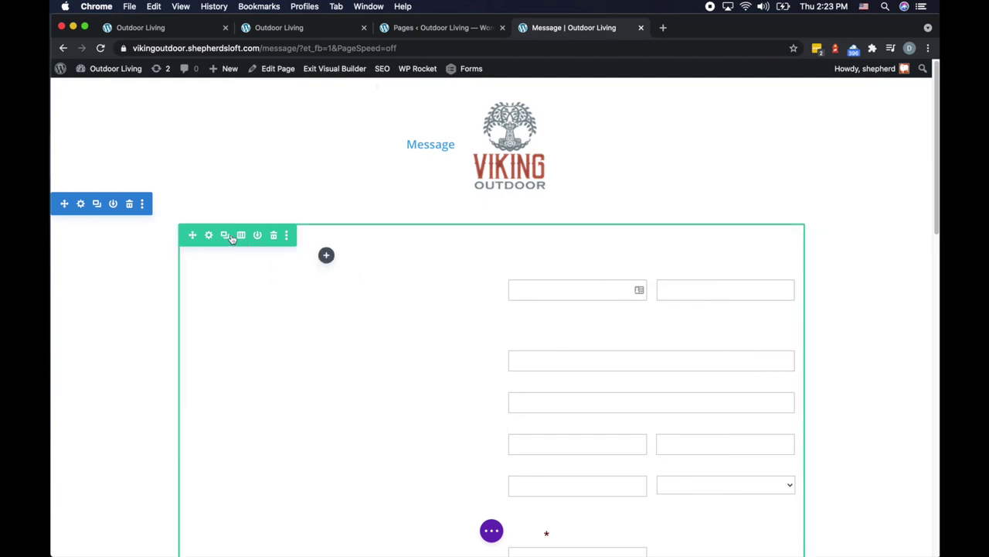
{"action": "left_click", "coordinate": [242, 235]}
{"action": "left_click", "coordinate": [170, 304]}
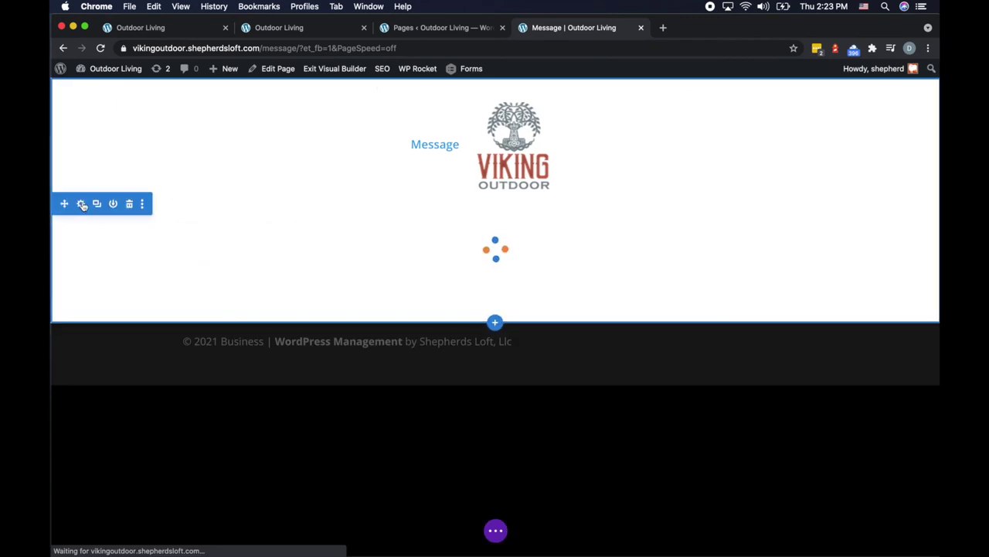
Set the background colour of the Message page's section to black #000000 and save the section settings
{"action": "left_click", "coordinate": [81, 204]}
{"action": "left_click", "coordinate": [455, 242]}
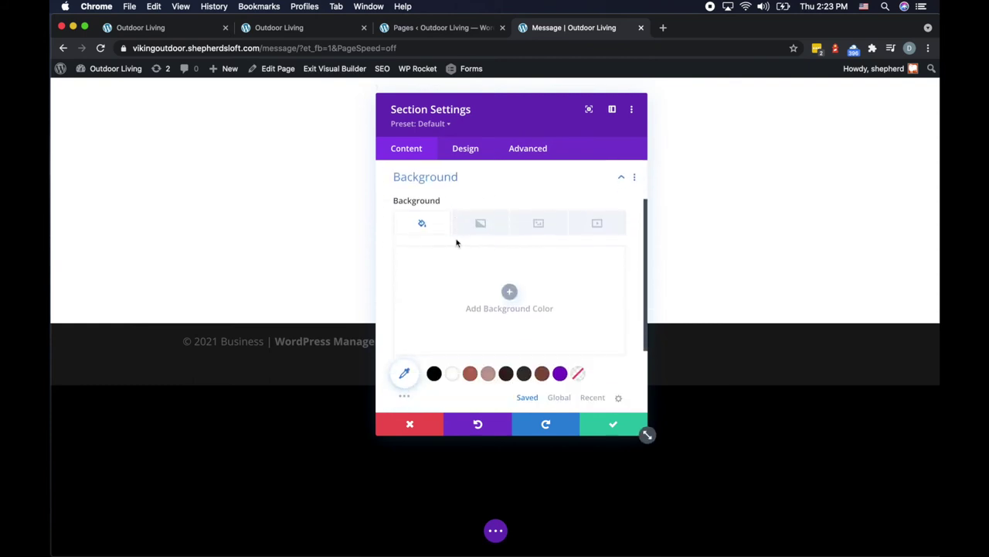
{"action": "left_click", "coordinate": [434, 374]}
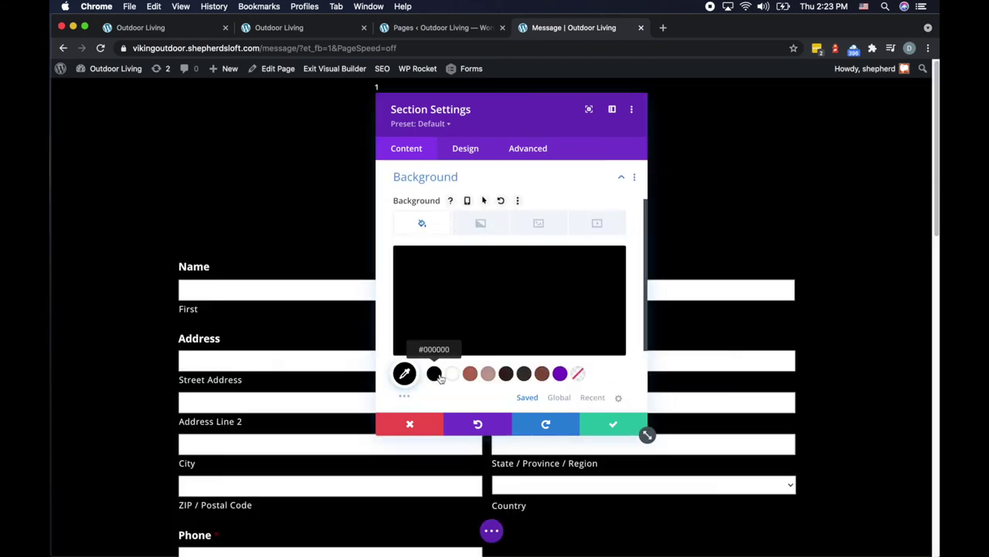
{"action": "left_click", "coordinate": [616, 424]}
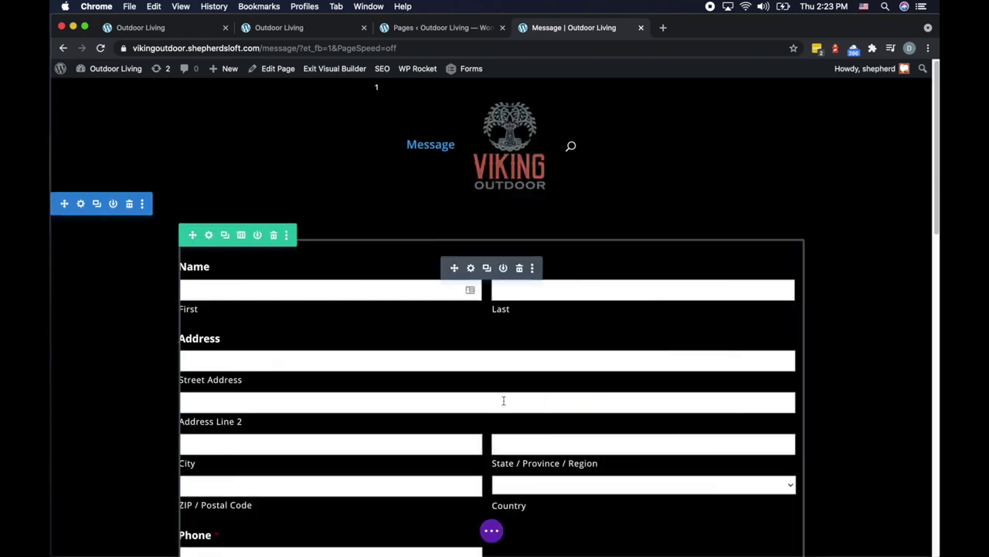
Check the contact form on its black background, save the Message page and exit the Visual Builder
{"action": "scroll", "coordinate": [412, 424], "scroll_direction": "down", "scroll_amount": 10}
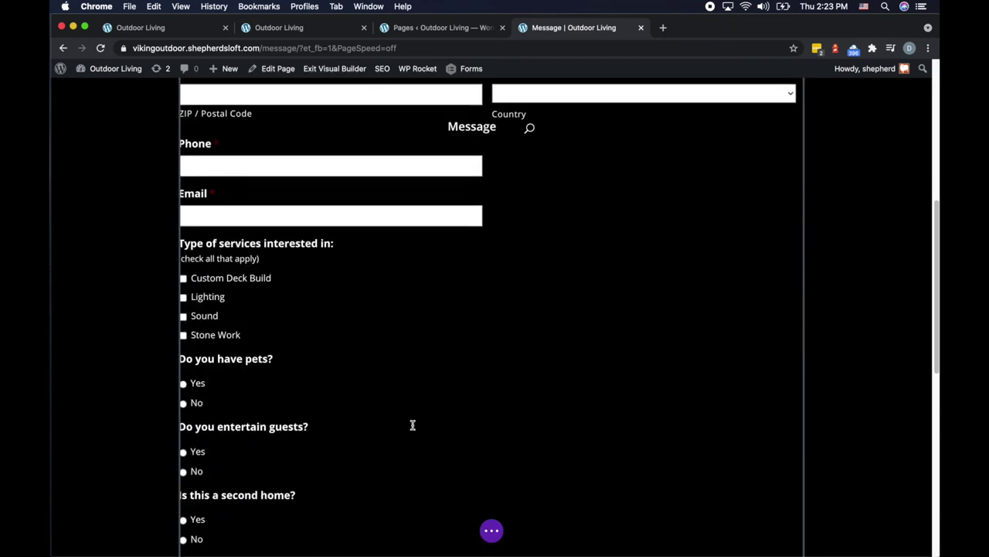
{"action": "scroll", "coordinate": [413, 424], "scroll_direction": "down", "scroll_amount": 10}
{"action": "scroll", "coordinate": [413, 425], "scroll_direction": "up", "scroll_amount": 7}
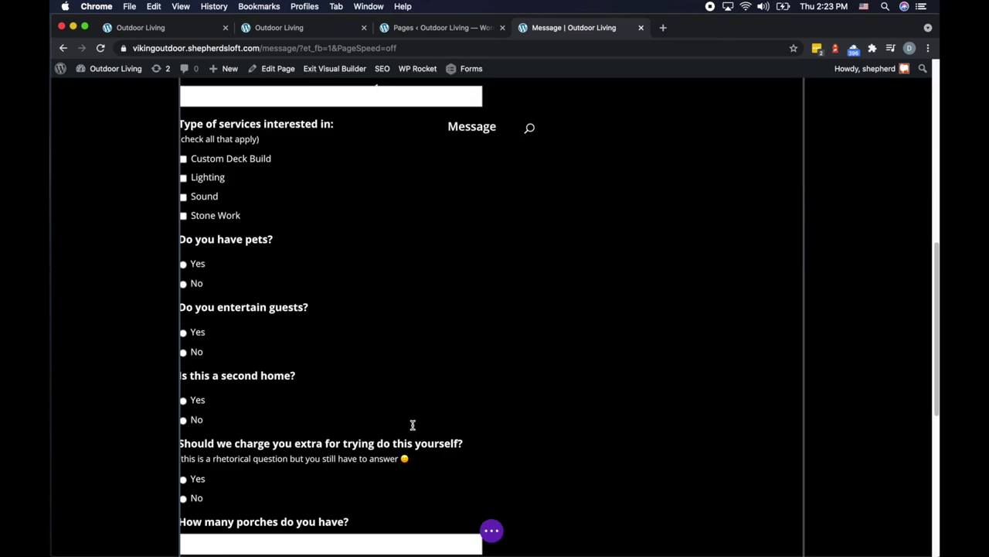
{"action": "scroll", "coordinate": [413, 425], "scroll_direction": "up", "scroll_amount": 2}
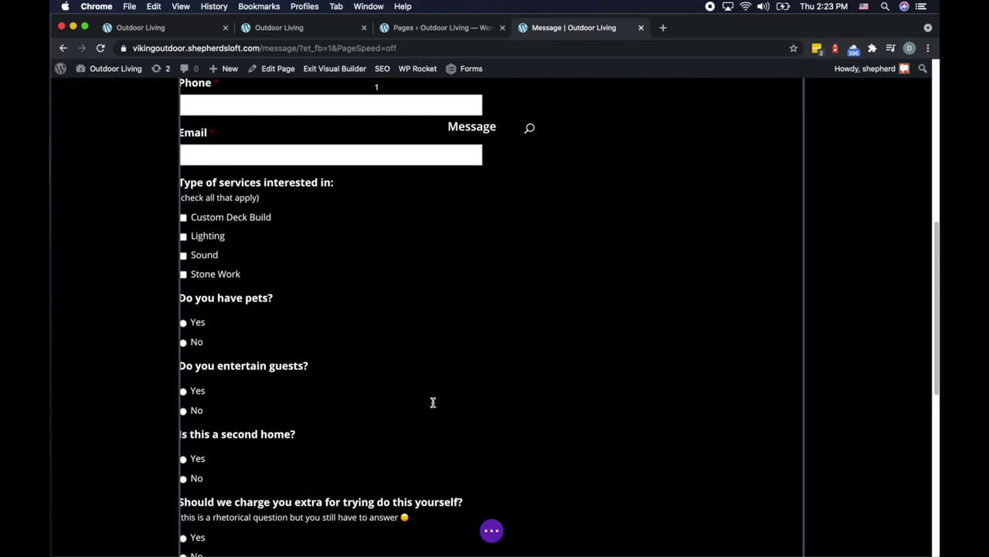
{"action": "scroll", "coordinate": [541, 363], "scroll_direction": "down", "scroll_amount": 12}
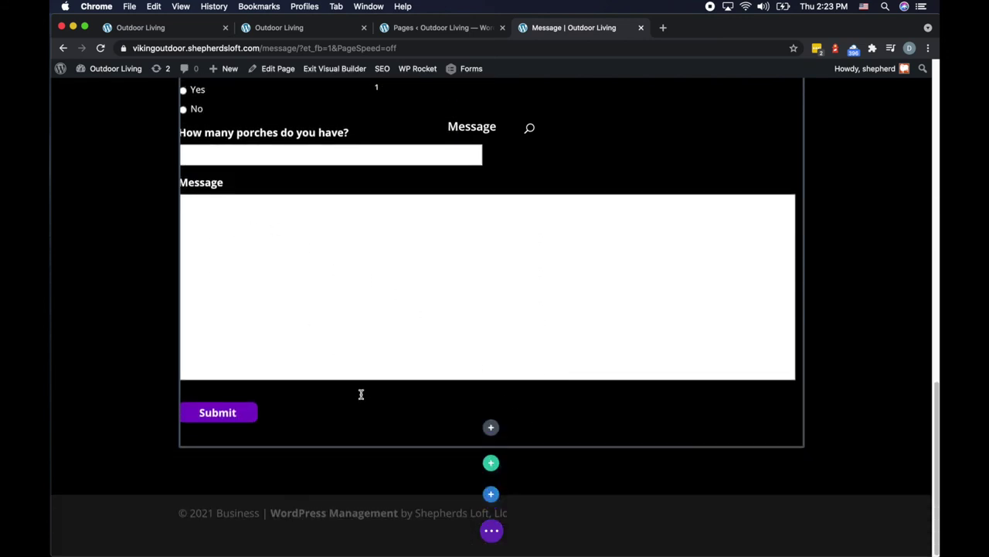
{"action": "scroll", "coordinate": [491, 525], "scroll_direction": "up", "scroll_amount": 3}
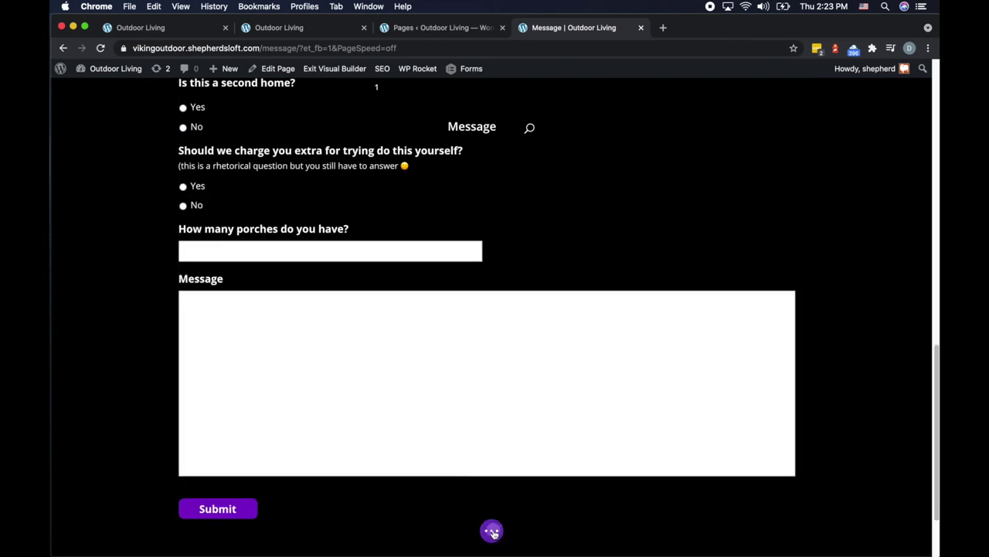
{"action": "left_click", "coordinate": [493, 532]}
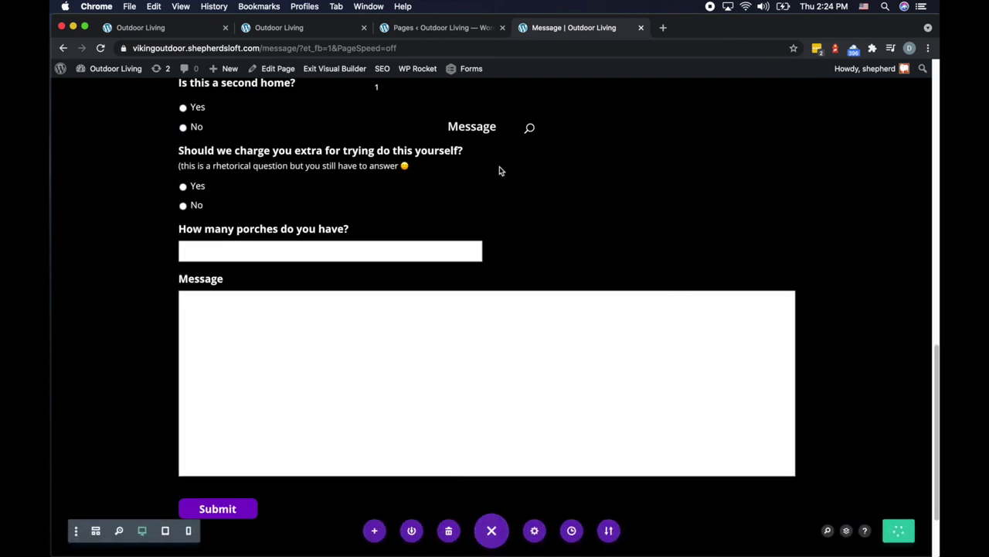
{"action": "left_click", "coordinate": [285, 48]}
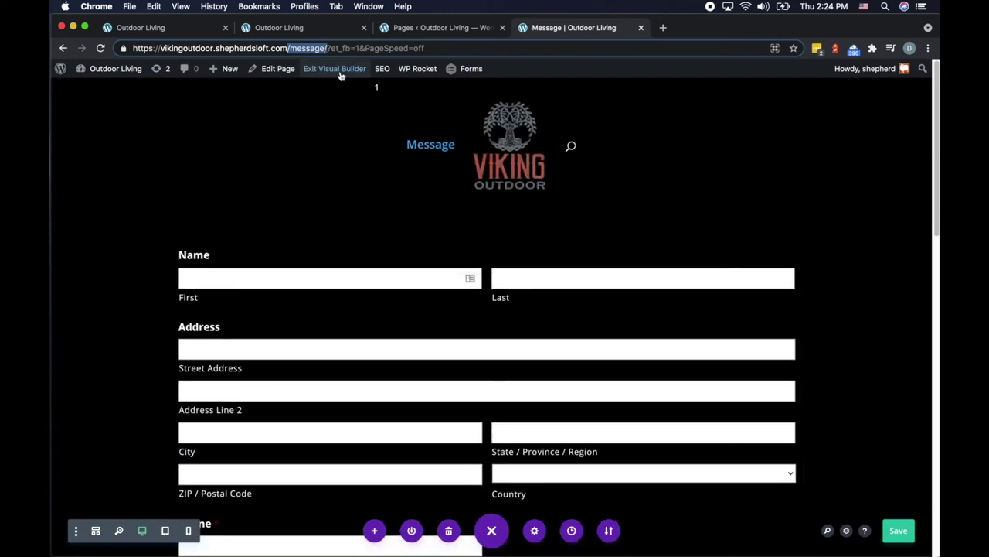
{"action": "left_click", "coordinate": [334, 70]}
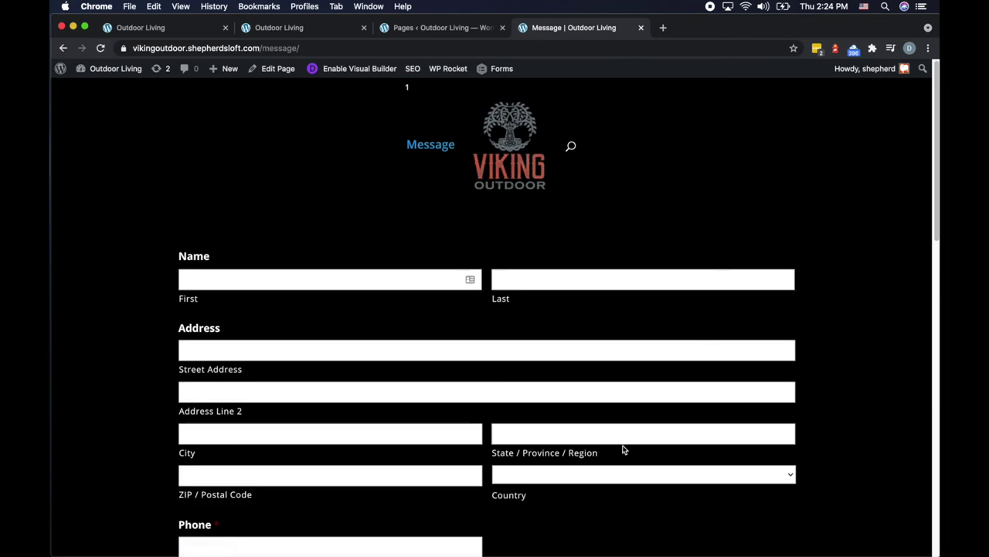
Check the live Message page down to its Submit button, and close that page and the WordPress page list
{"action": "scroll", "coordinate": [614, 438], "scroll_direction": "down", "scroll_amount": 15}
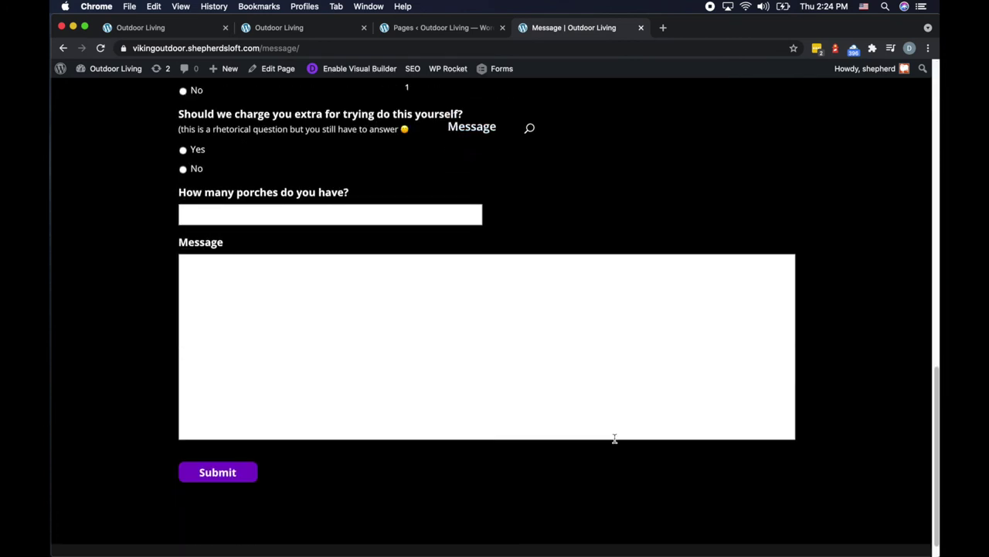
{"action": "scroll", "coordinate": [615, 438], "scroll_direction": "up", "scroll_amount": 15}
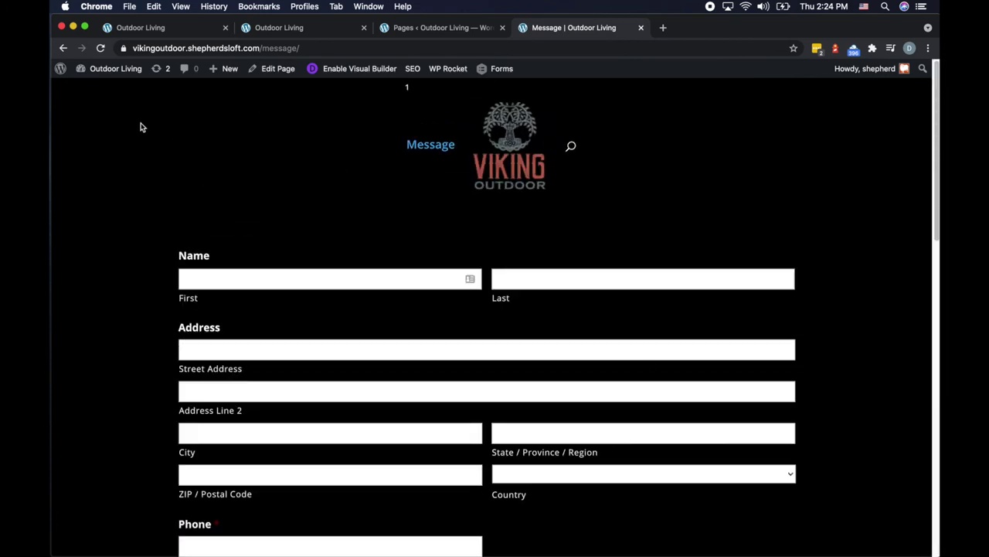
{"action": "left_click", "coordinate": [641, 28]}
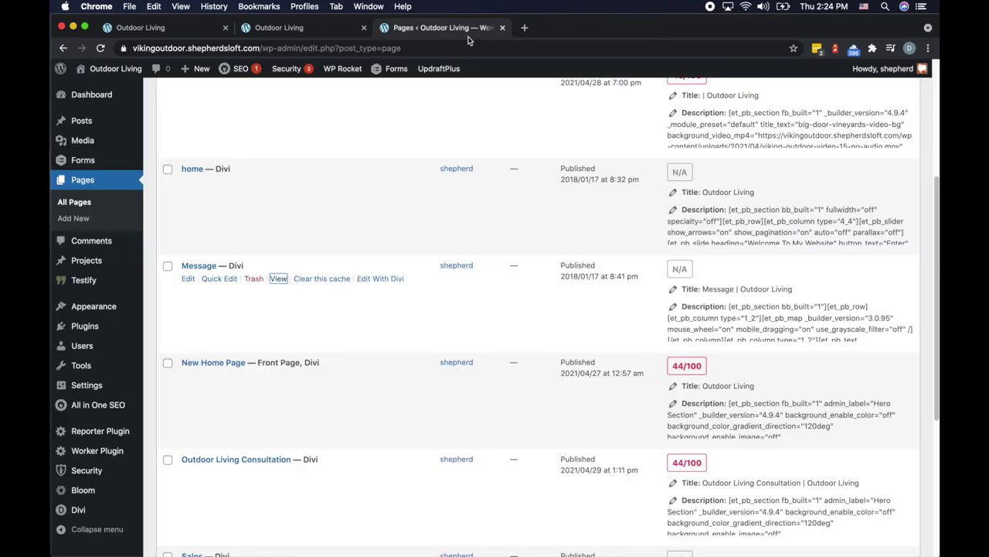
{"action": "scroll", "coordinate": [432, 198], "scroll_direction": "up", "scroll_amount": 5}
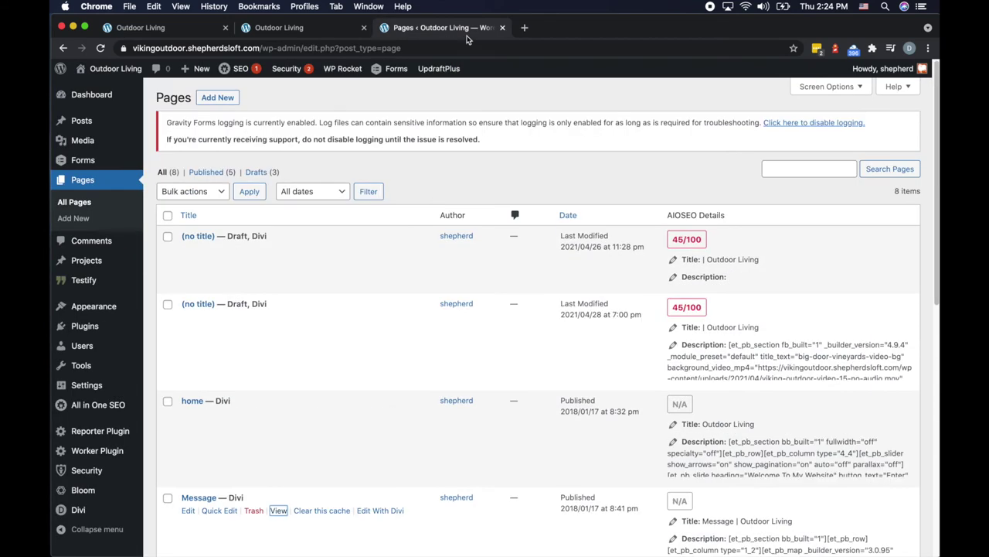
{"action": "left_click", "coordinate": [503, 27]}
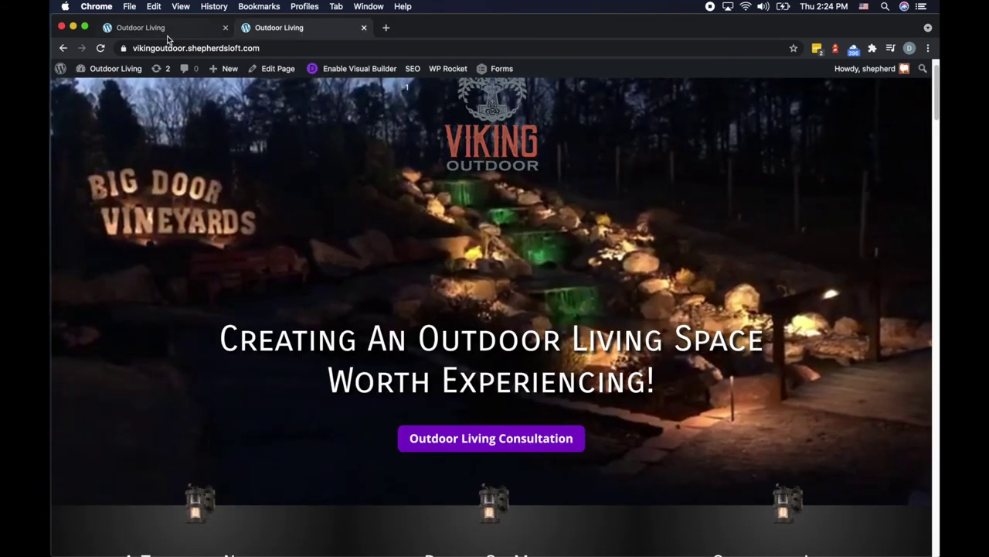
Return to the home page builder and check the link URL of the hero's Outdoor Living Consultation button
{"action": "left_click", "coordinate": [164, 30]}
{"action": "scroll", "coordinate": [397, 266], "scroll_direction": "up", "scroll_amount": 20}
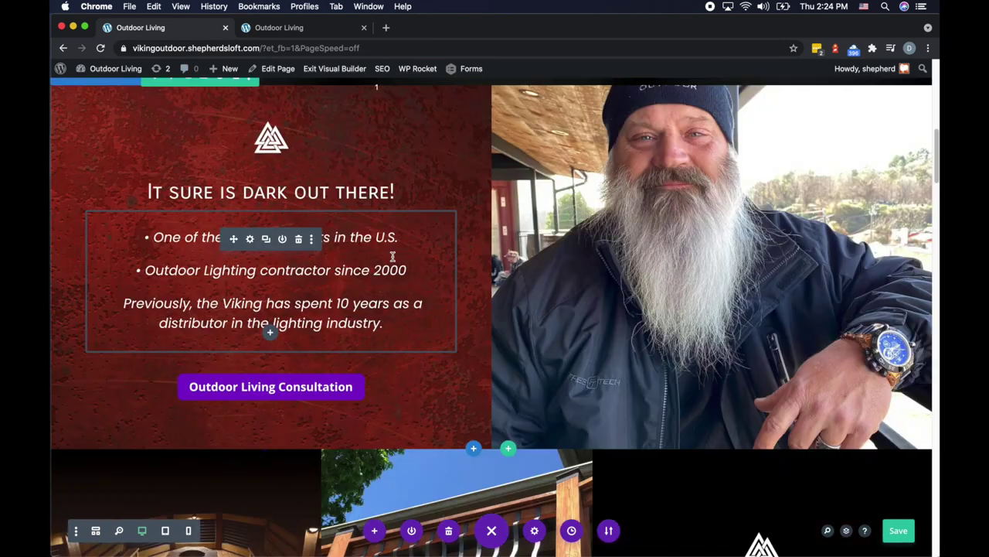
{"action": "scroll", "coordinate": [393, 257], "scroll_direction": "down", "scroll_amount": 4}
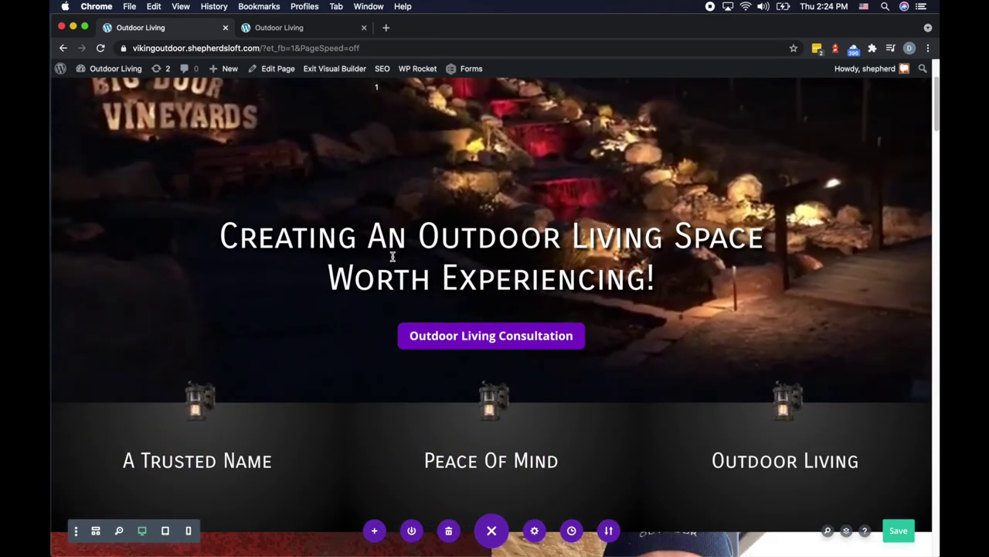
{"action": "left_click", "coordinate": [471, 328]}
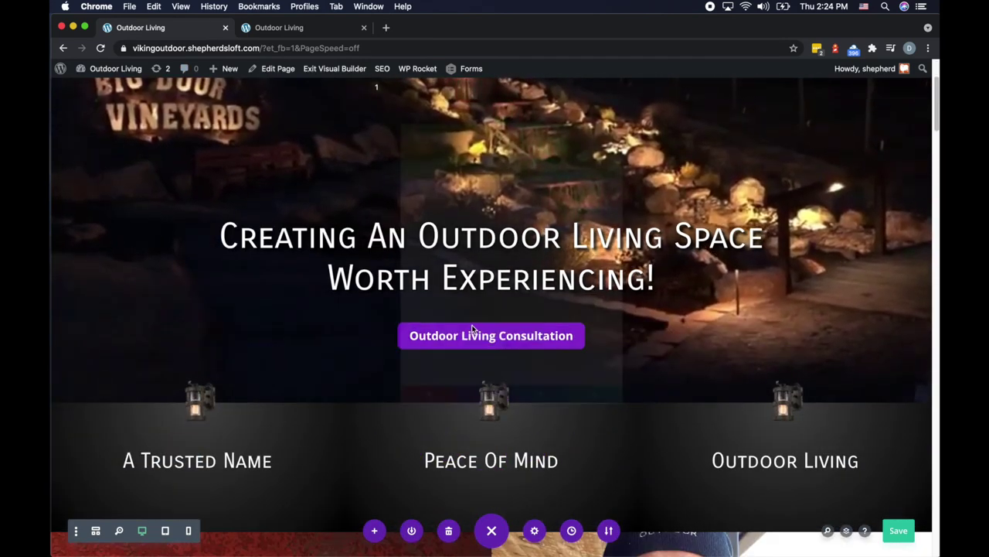
{"action": "left_click", "coordinate": [431, 288]}
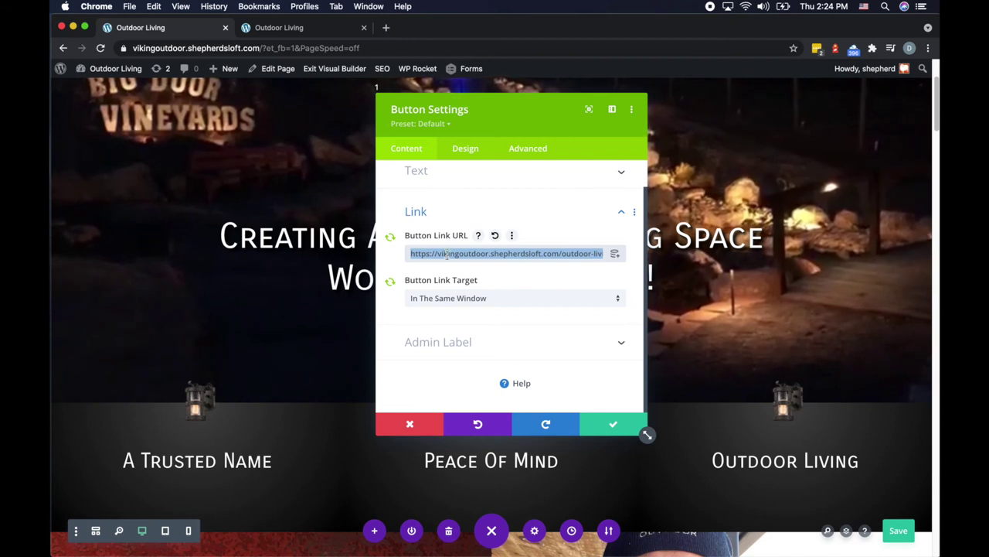
{"action": "left_click", "coordinate": [615, 424]}
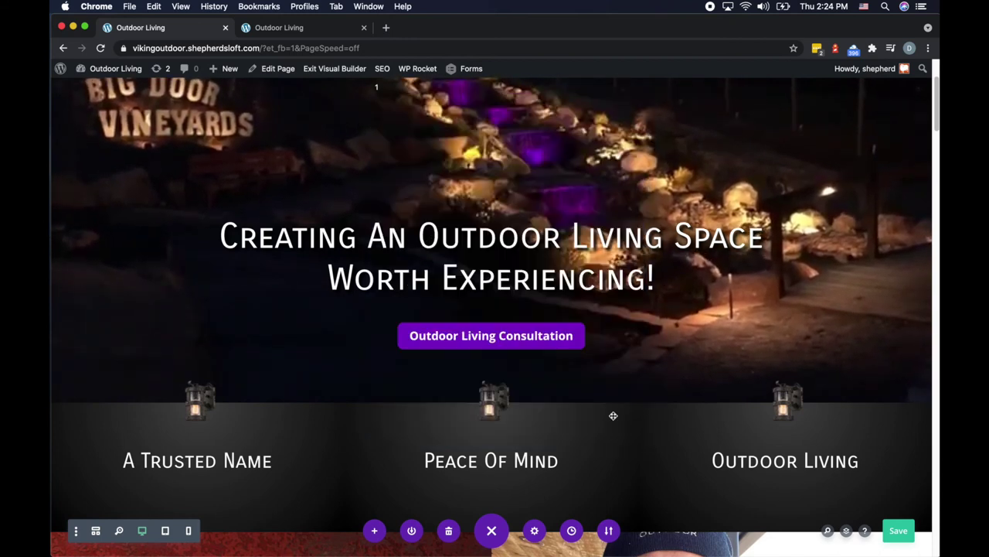
Replace the button under "It sure is dark out there!" with the saved outdoor living consultation button from the library
{"action": "scroll", "coordinate": [614, 413], "scroll_direction": "down", "scroll_amount": 5}
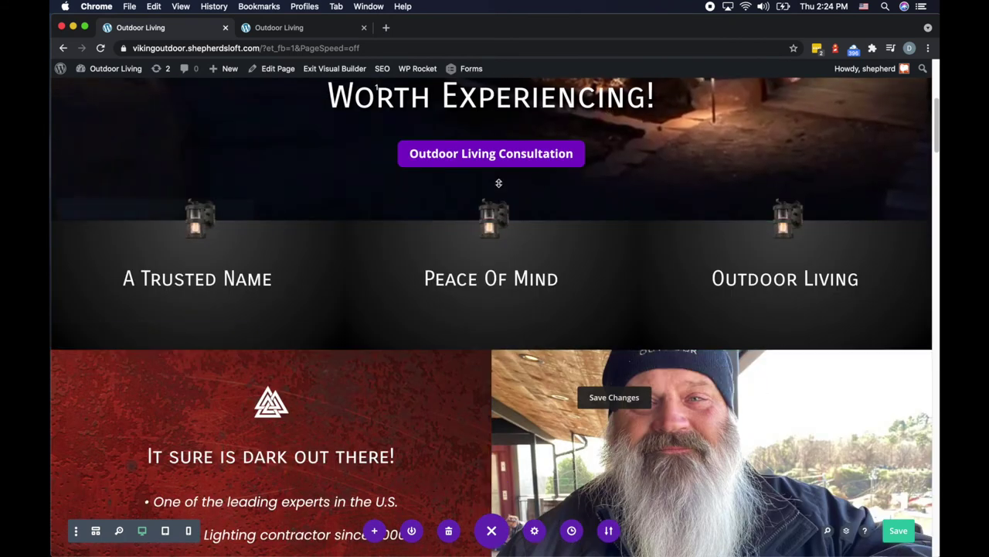
{"action": "scroll", "coordinate": [501, 176], "scroll_direction": "up", "scroll_amount": 1}
{"action": "scroll", "coordinate": [510, 175], "scroll_direction": "up", "scroll_amount": 1}
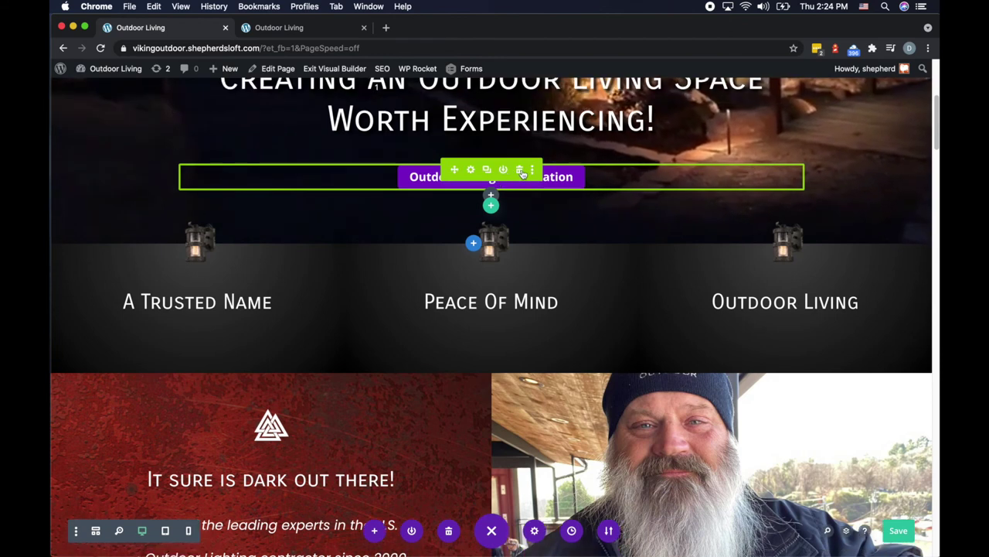
{"action": "scroll", "coordinate": [444, 299], "scroll_direction": "down", "scroll_amount": 7}
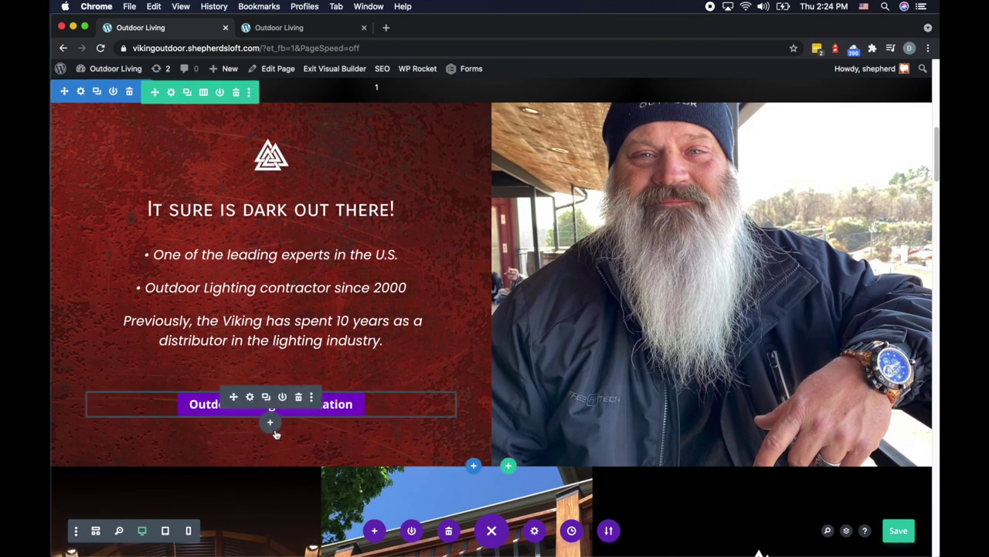
{"action": "left_click", "coordinate": [270, 424]}
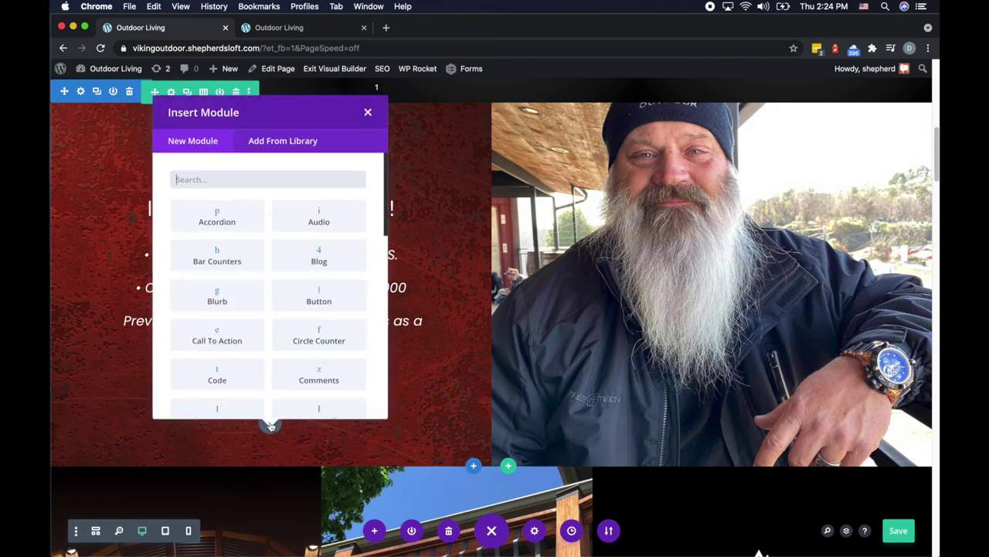
{"action": "left_click", "coordinate": [287, 140]}
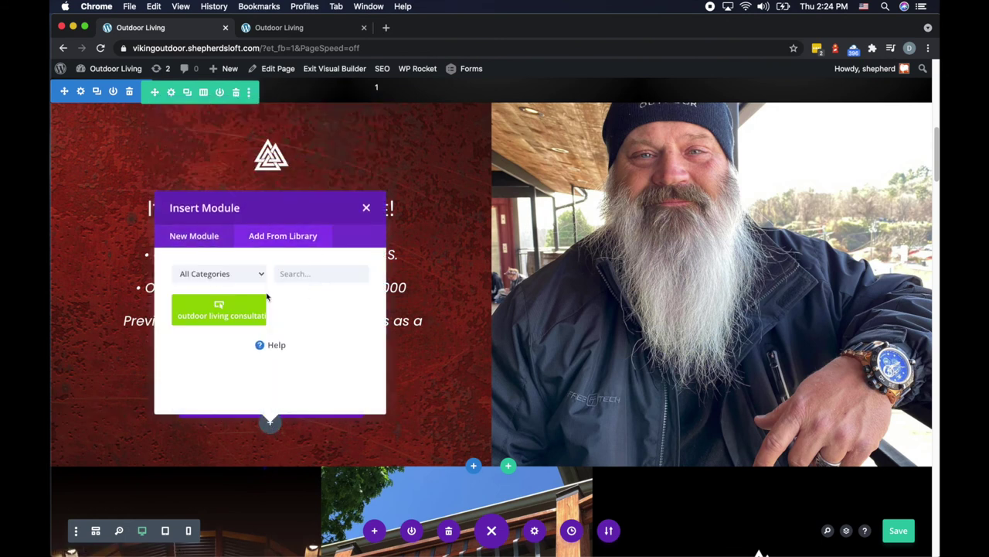
{"action": "left_click", "coordinate": [217, 307]}
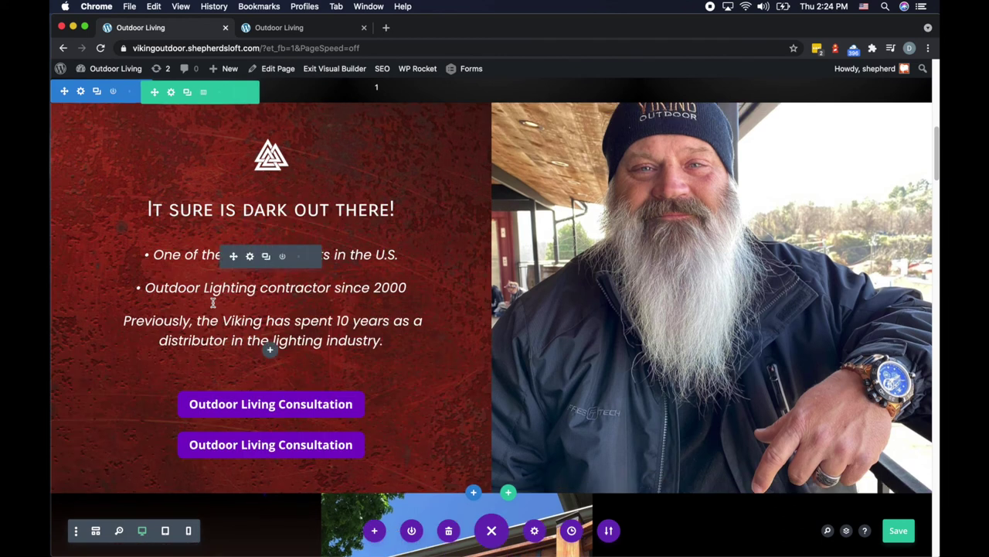
{"action": "left_click", "coordinate": [299, 397]}
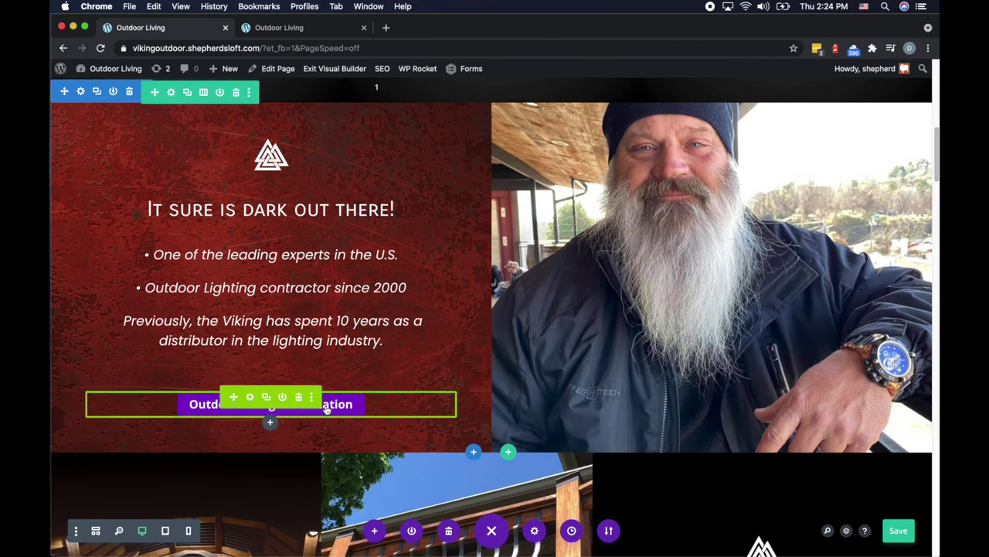
Duplicate the consultation button under "It sure is dark out there!" and move the copy below the Outdoor Living Services intro text
{"action": "scroll", "coordinate": [326, 409], "scroll_direction": "down", "scroll_amount": 10}
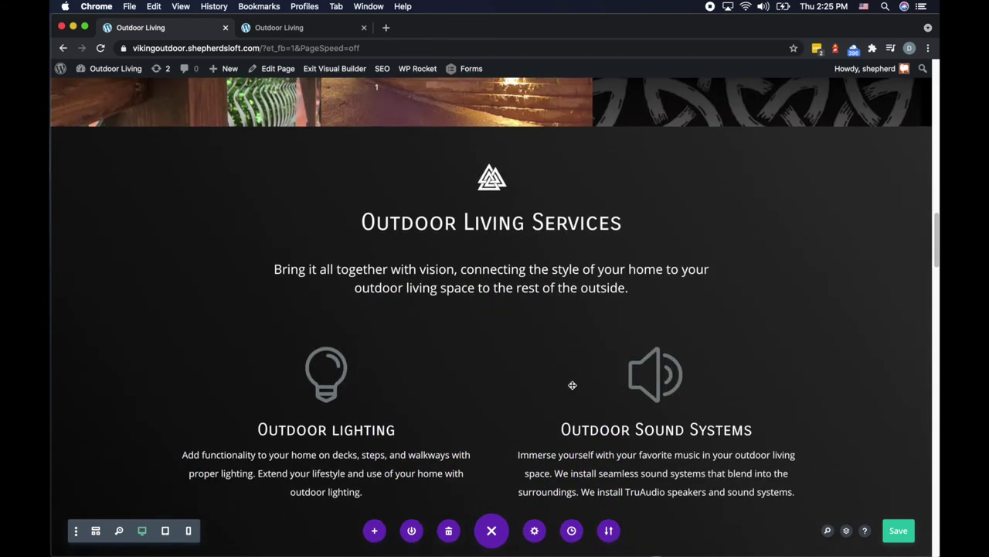
{"action": "scroll", "coordinate": [572, 385], "scroll_direction": "down", "scroll_amount": 6}
{"action": "scroll", "coordinate": [500, 389], "scroll_direction": "up", "scroll_amount": 6}
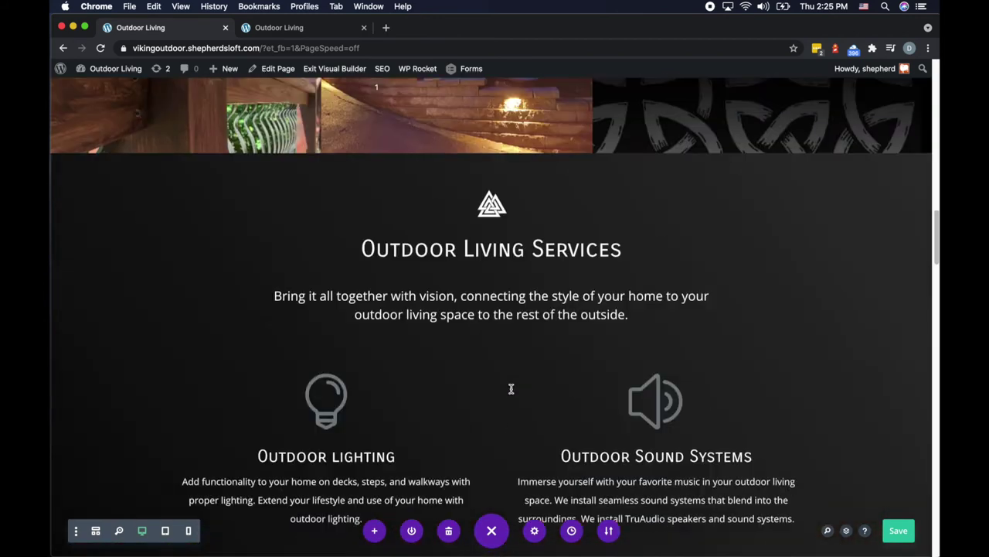
{"action": "scroll", "coordinate": [511, 389], "scroll_direction": "up", "scroll_amount": 12}
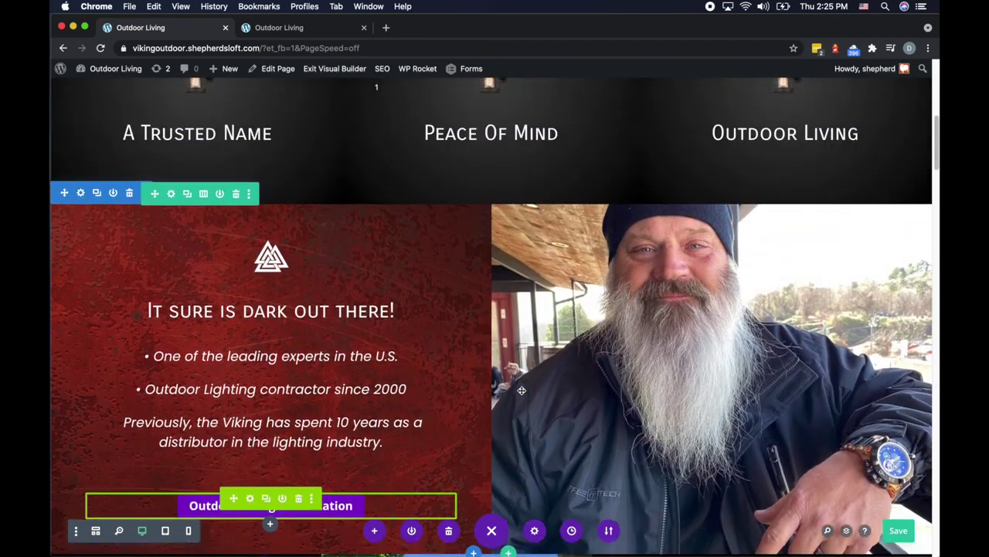
{"action": "scroll", "coordinate": [521, 390], "scroll_direction": "up", "scroll_amount": 3}
{"action": "scroll", "coordinate": [464, 387], "scroll_direction": "down", "scroll_amount": 6}
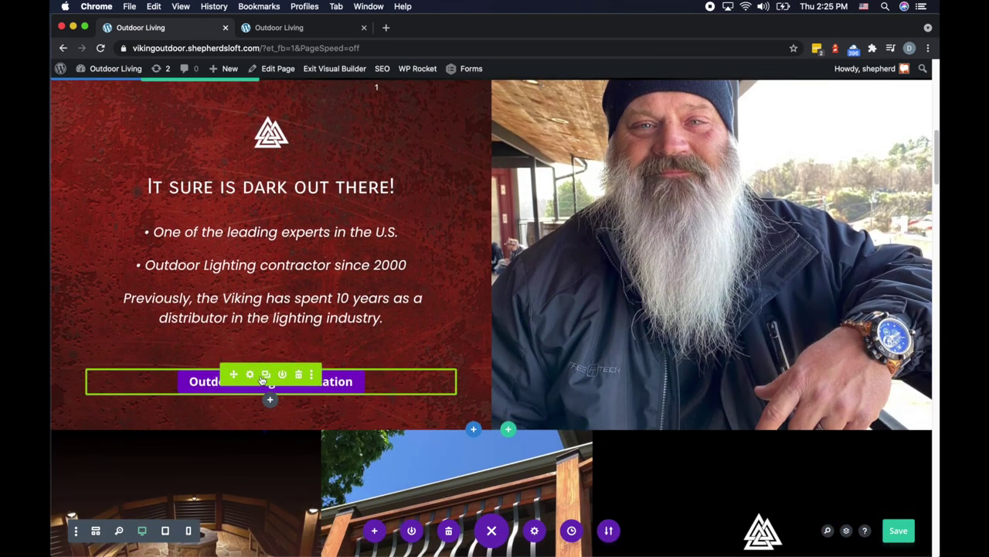
{"action": "left_click", "coordinate": [267, 375]}
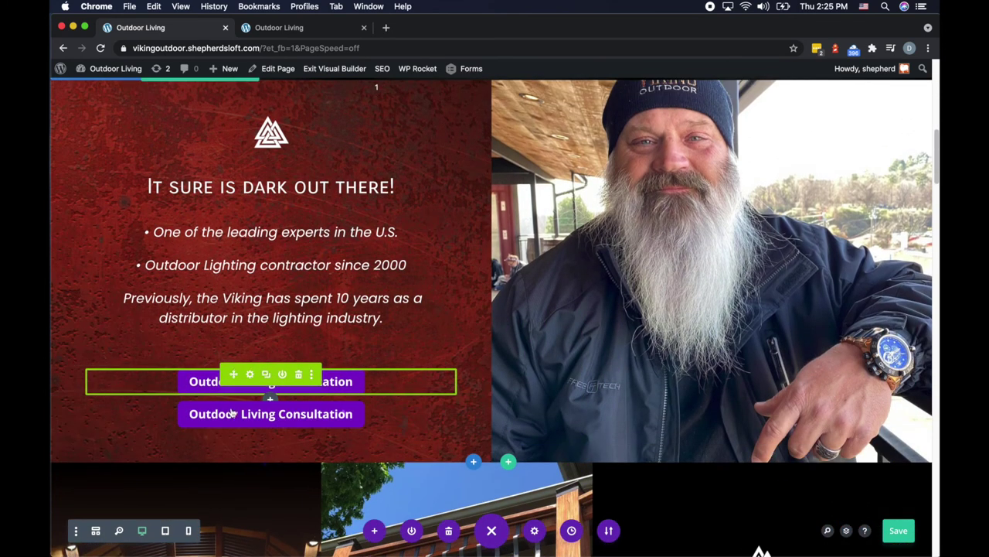
{"action": "scroll", "coordinate": [272, 437], "scroll_direction": "down", "scroll_amount": 15}
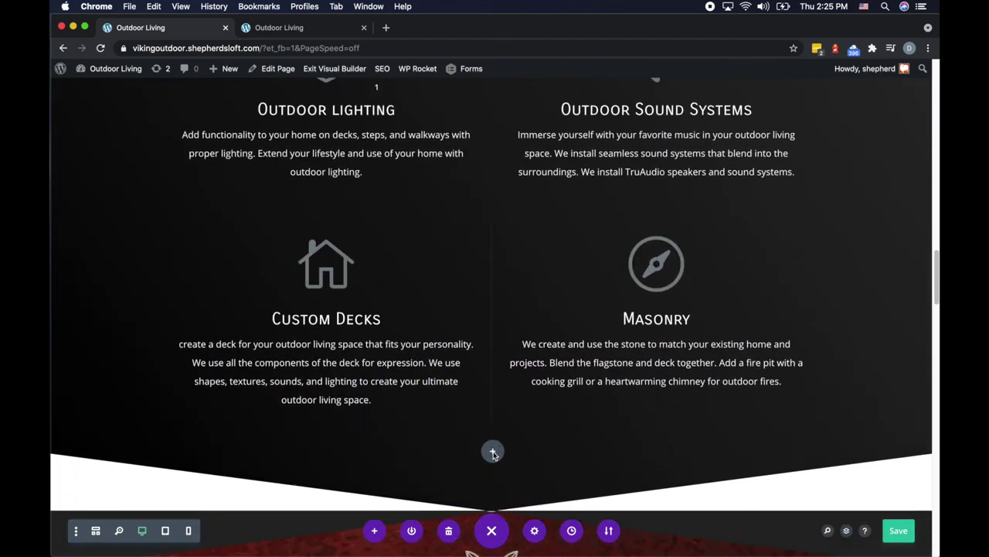
{"action": "scroll", "coordinate": [488, 495], "scroll_direction": "down", "scroll_amount": 2}
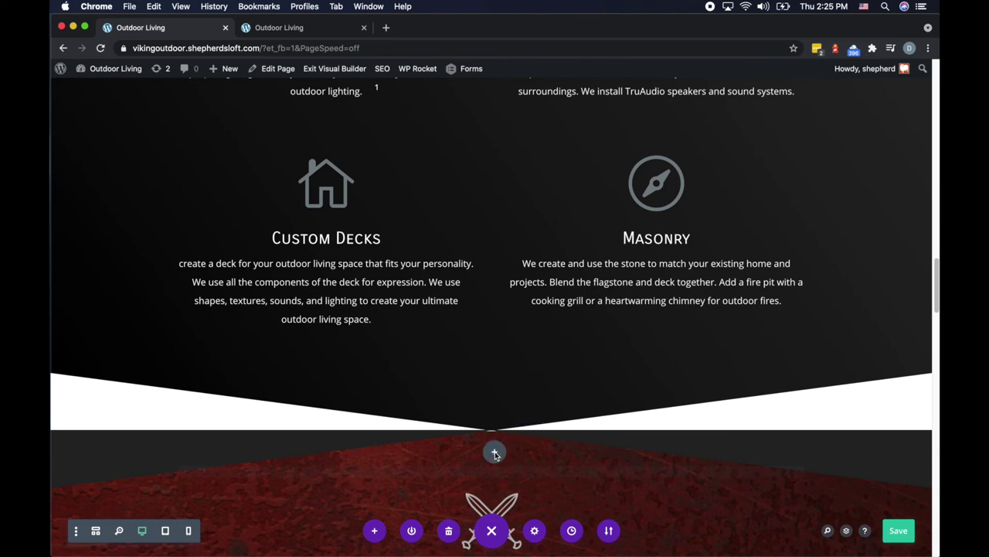
{"action": "scroll", "coordinate": [489, 372], "scroll_direction": "up", "scroll_amount": 15}
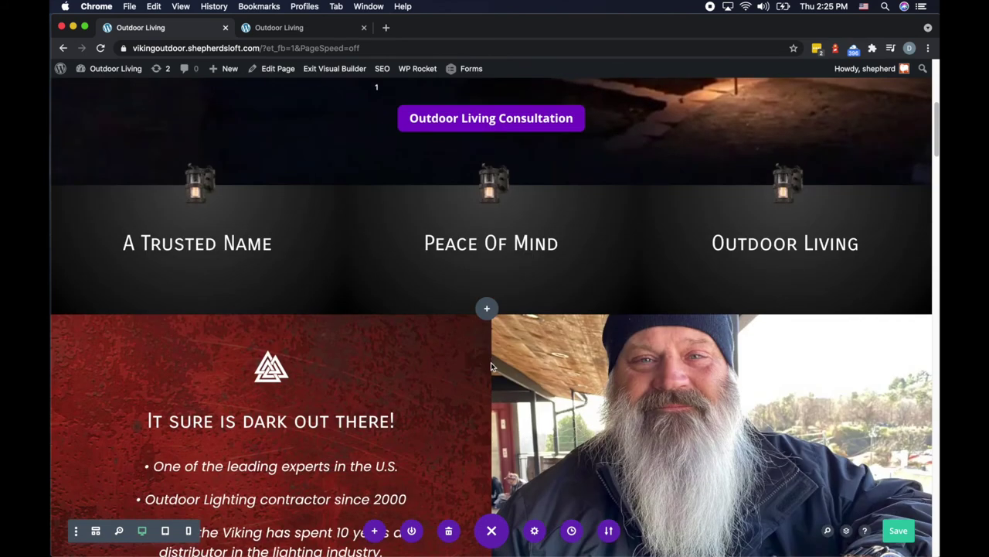
{"action": "scroll", "coordinate": [491, 369], "scroll_direction": "down", "scroll_amount": 10}
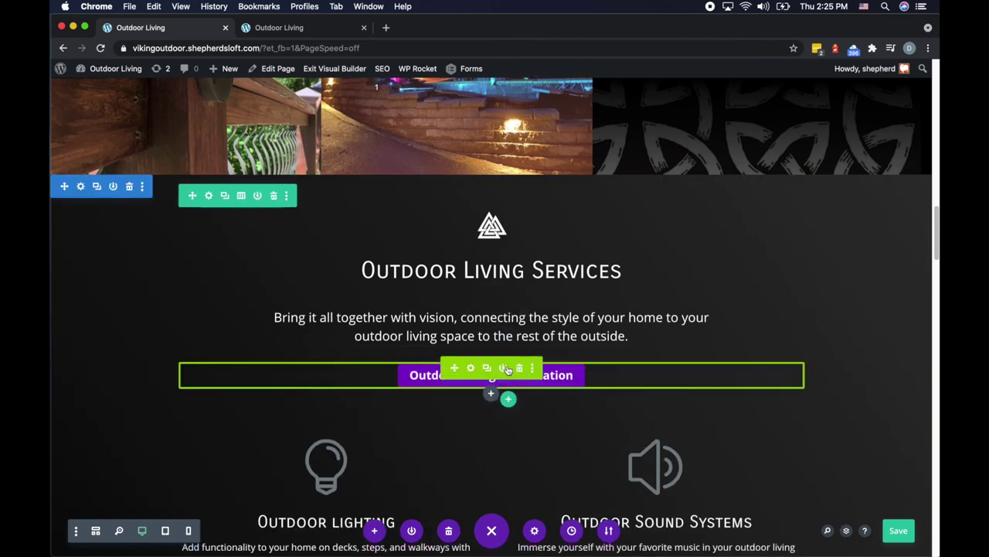
Insert an empty single-column row below the Custom Decks and Masonry blurbs in the services section
{"action": "scroll", "coordinate": [507, 367], "scroll_direction": "down", "scroll_amount": 5}
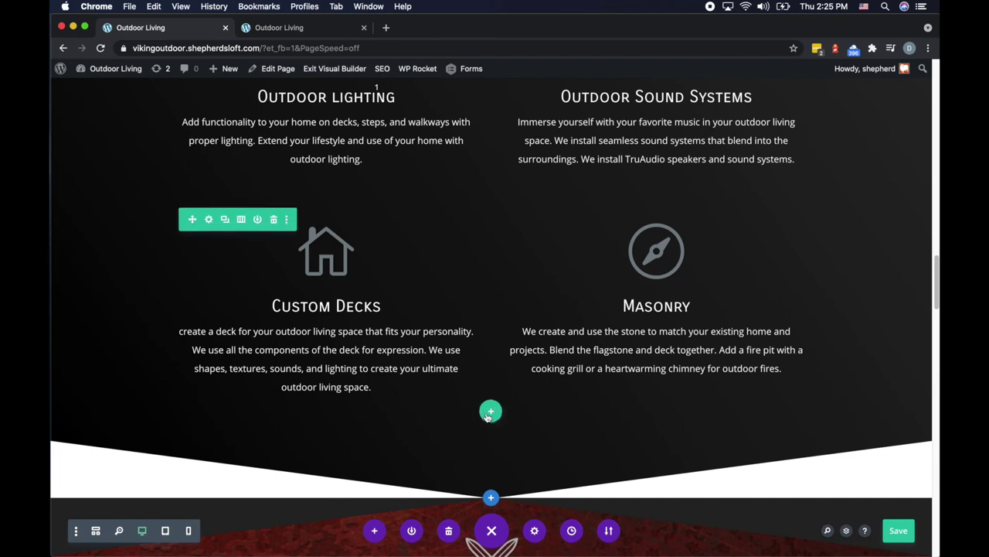
{"action": "left_click", "coordinate": [491, 410]}
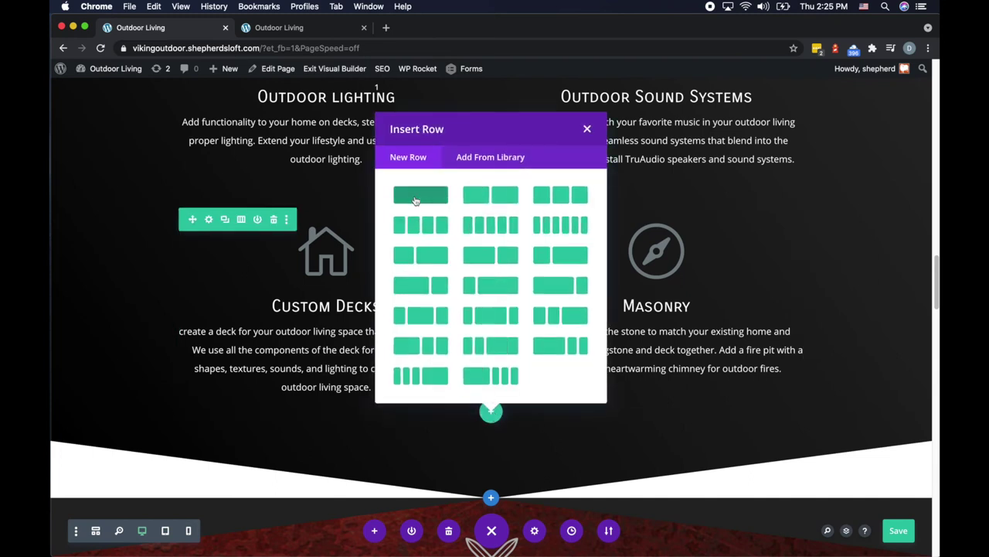
{"action": "left_click", "coordinate": [420, 194]}
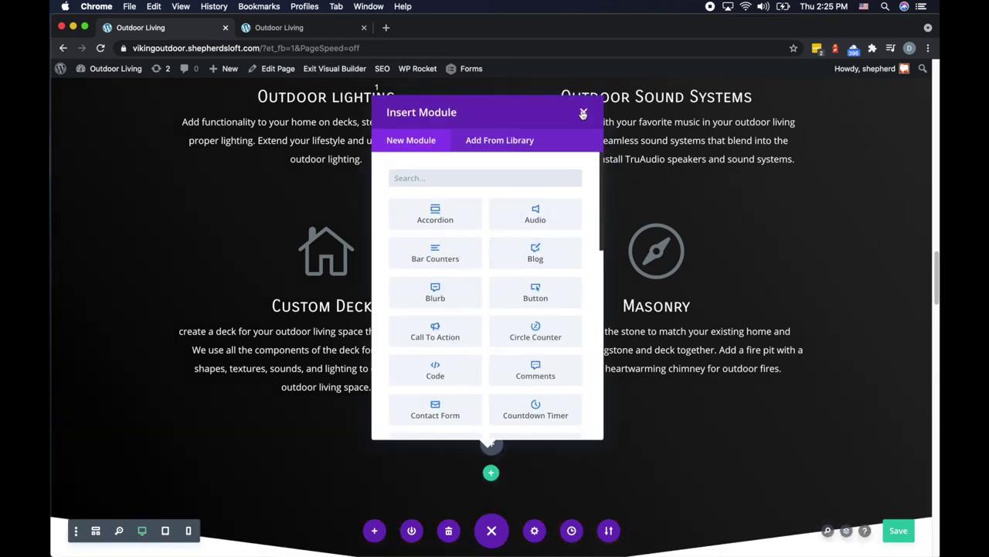
{"action": "left_click", "coordinate": [584, 114]}
Move the consultation button from below the Outdoor Living Services intro text into the empty row under Custom Decks and Masonry
{"action": "scroll", "coordinate": [541, 186], "scroll_direction": "up", "scroll_amount": 5}
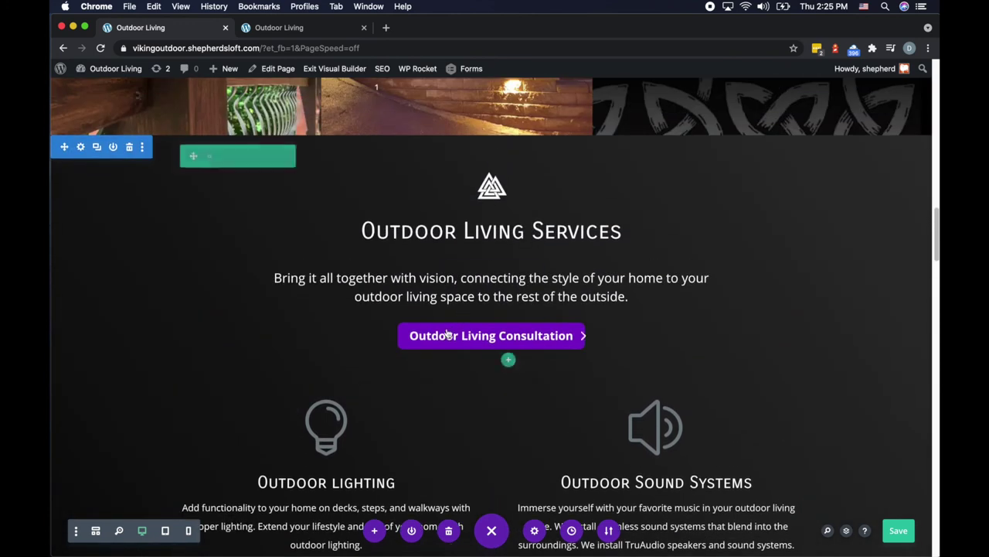
{"action": "mouse_move", "coordinate": [462, 331]}
{"action": "scroll", "coordinate": [466, 384], "scroll_direction": "down", "scroll_amount": 13}
{"action": "left_click_drag", "start_coordinate": [455, 327], "coordinate": [487, 241]}
{"action": "scroll", "coordinate": [480, 307], "scroll_direction": "up", "scroll_amount": 3}
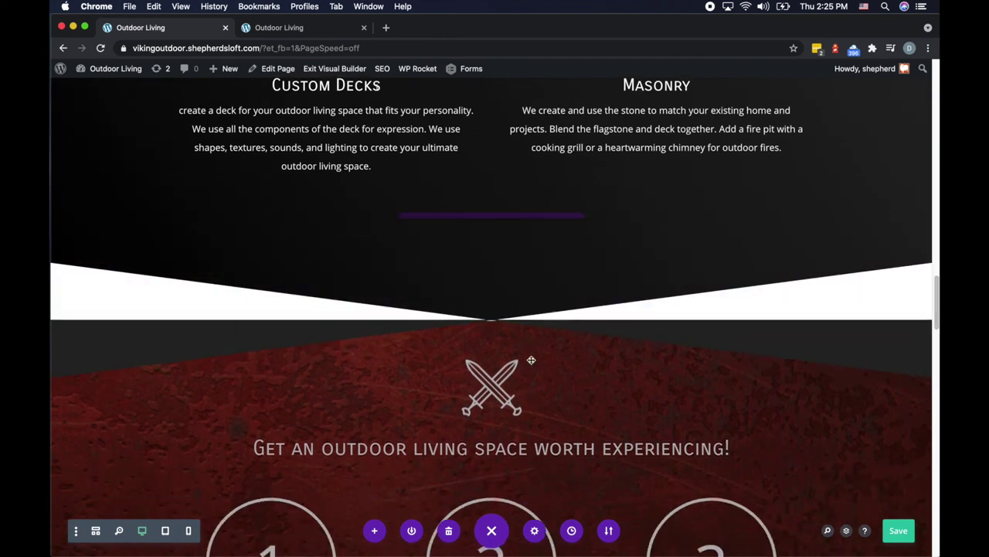
Insert an empty single-column row below the three numbered steps in the "Get an outdoor living space worth experiencing!" section
{"action": "scroll", "coordinate": [570, 348], "scroll_direction": "down", "scroll_amount": 5}
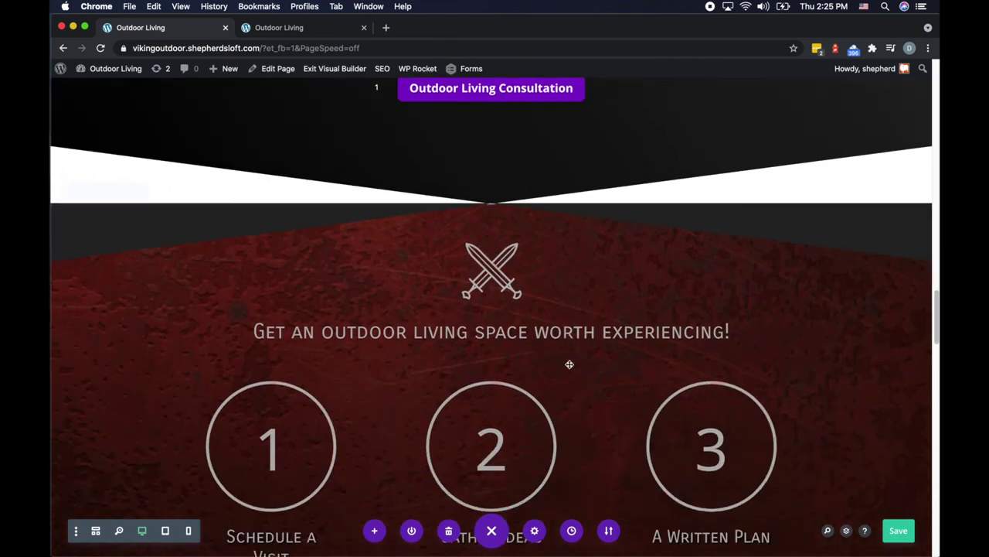
{"action": "scroll", "coordinate": [570, 365], "scroll_direction": "up", "scroll_amount": 6}
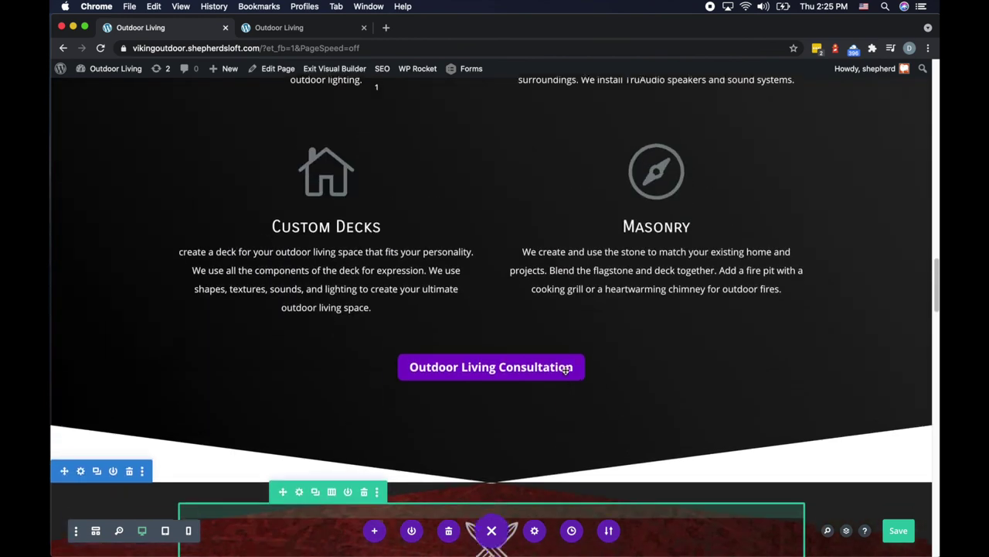
{"action": "scroll", "coordinate": [484, 371], "scroll_direction": "down", "scroll_amount": 2}
{"action": "scroll", "coordinate": [483, 371], "scroll_direction": "down", "scroll_amount": 5}
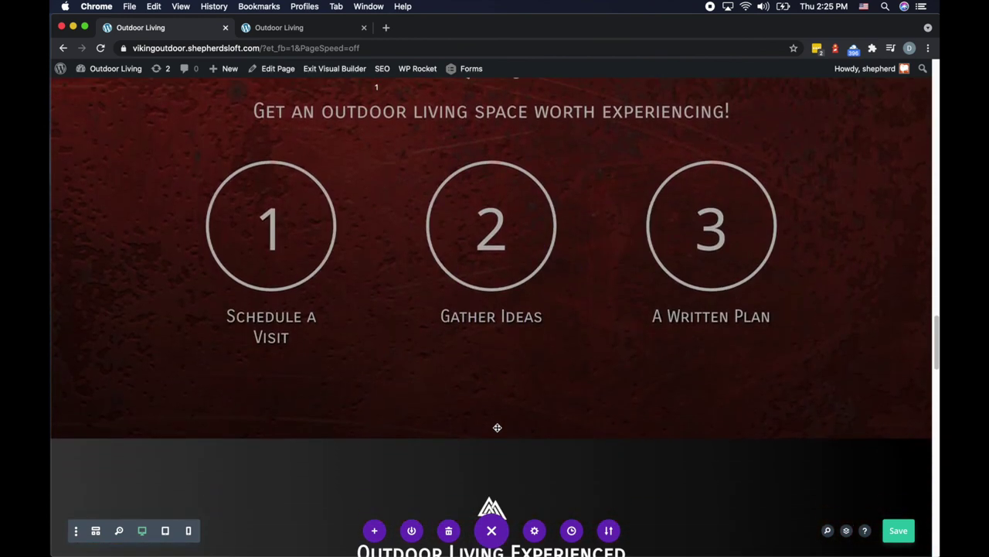
{"action": "scroll", "coordinate": [489, 317], "scroll_direction": "up", "scroll_amount": 1}
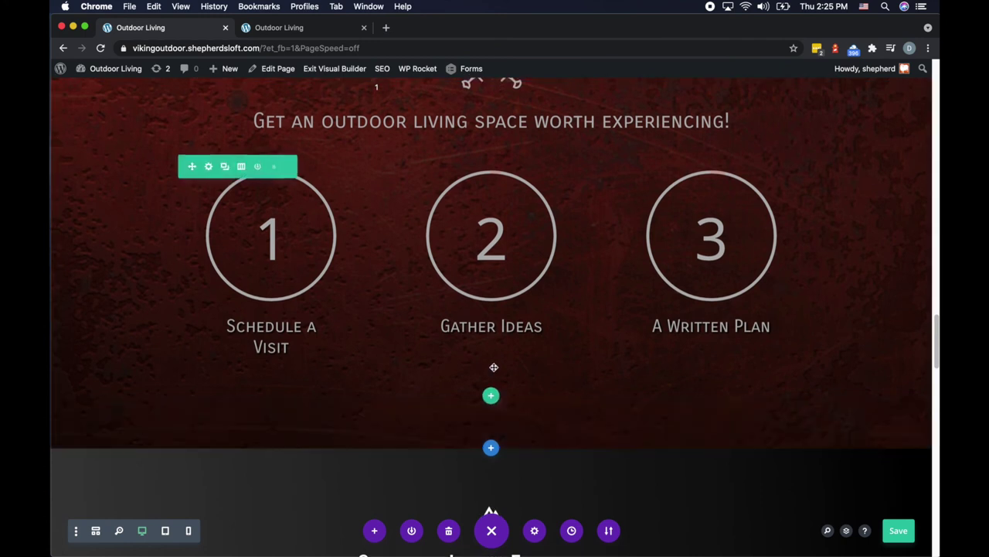
{"action": "left_click", "coordinate": [491, 395]}
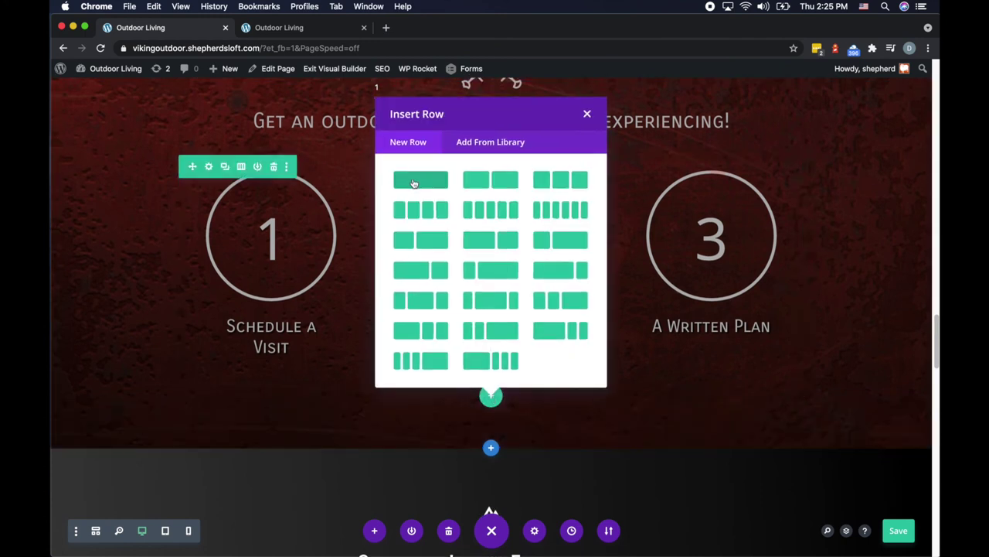
{"action": "left_click", "coordinate": [413, 183]}
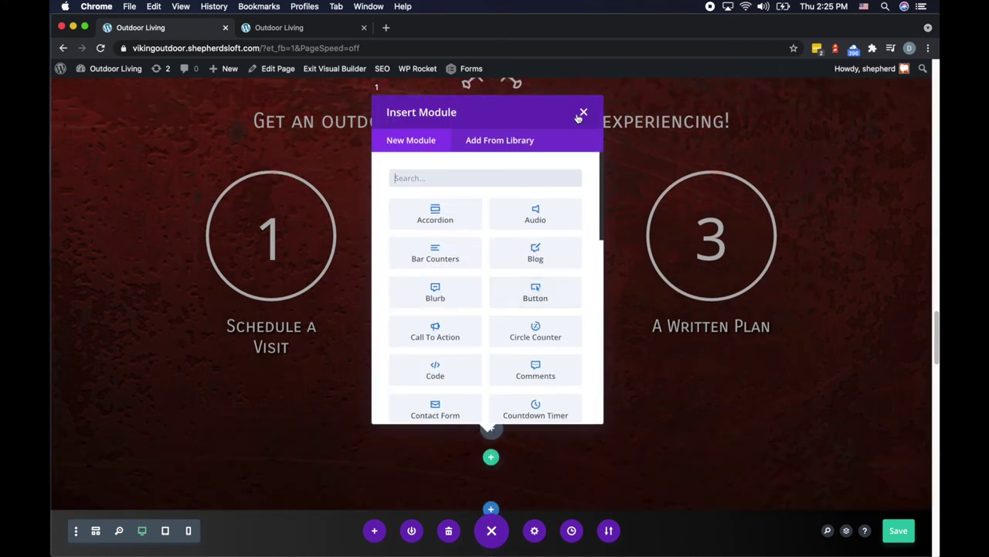
{"action": "left_click", "coordinate": [583, 113]}
Duplicate the consultation button under Custom Decks and Masonry and move the copy into the empty row below the three numbered steps
{"action": "scroll", "coordinate": [580, 128], "scroll_direction": "up", "scroll_amount": 8}
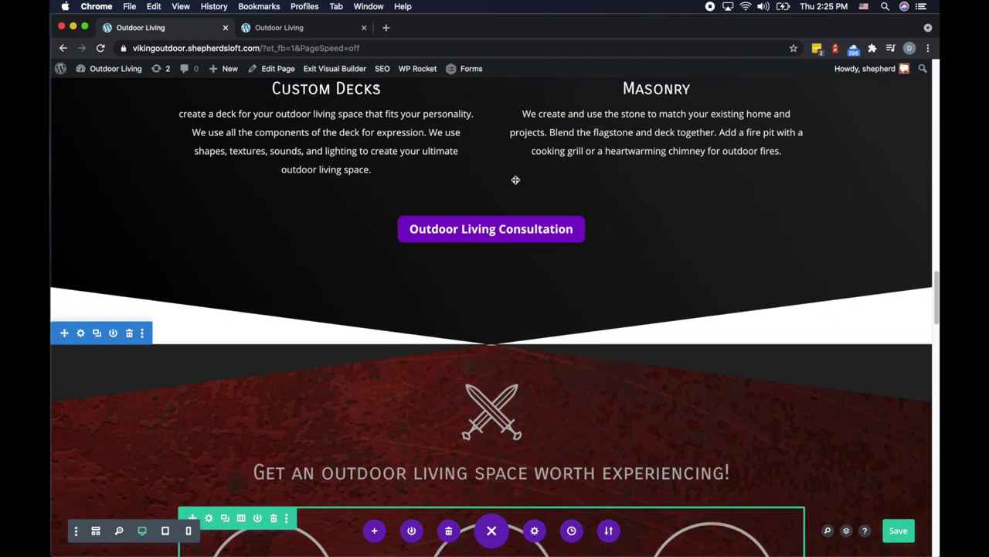
{"action": "scroll", "coordinate": [516, 180], "scroll_direction": "up", "scroll_amount": 1}
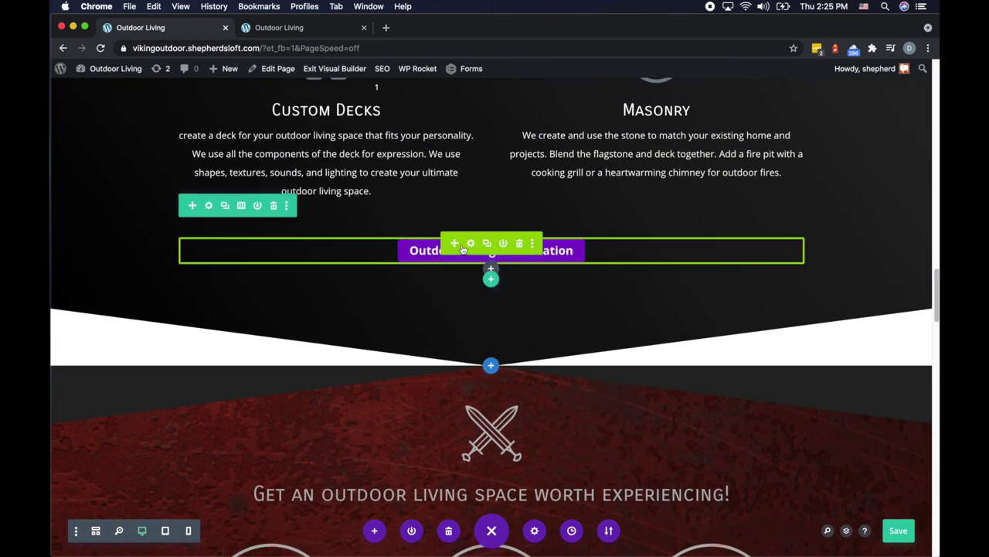
{"action": "left_click", "coordinate": [486, 244]}
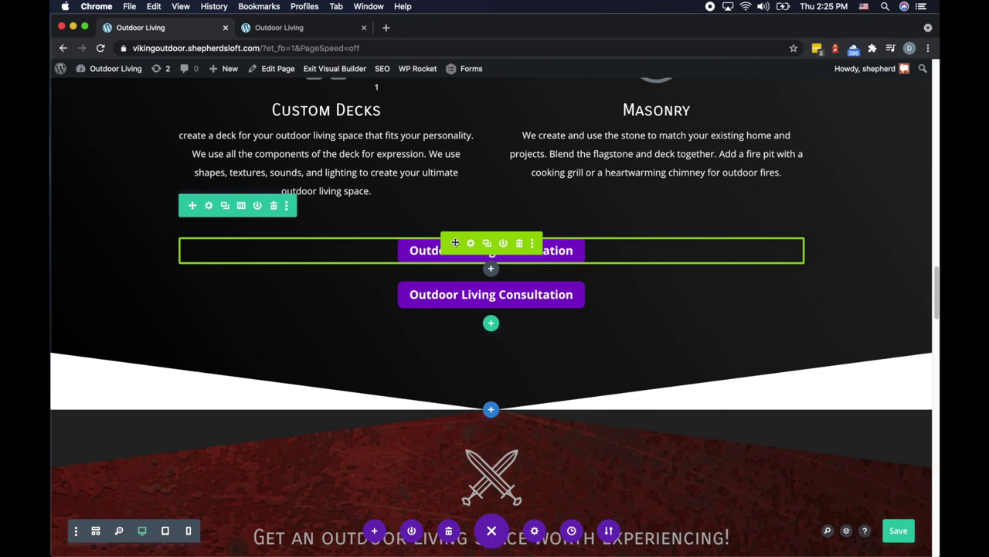
{"action": "left_click_drag", "start_coordinate": [479, 297], "coordinate": [491, 387]}
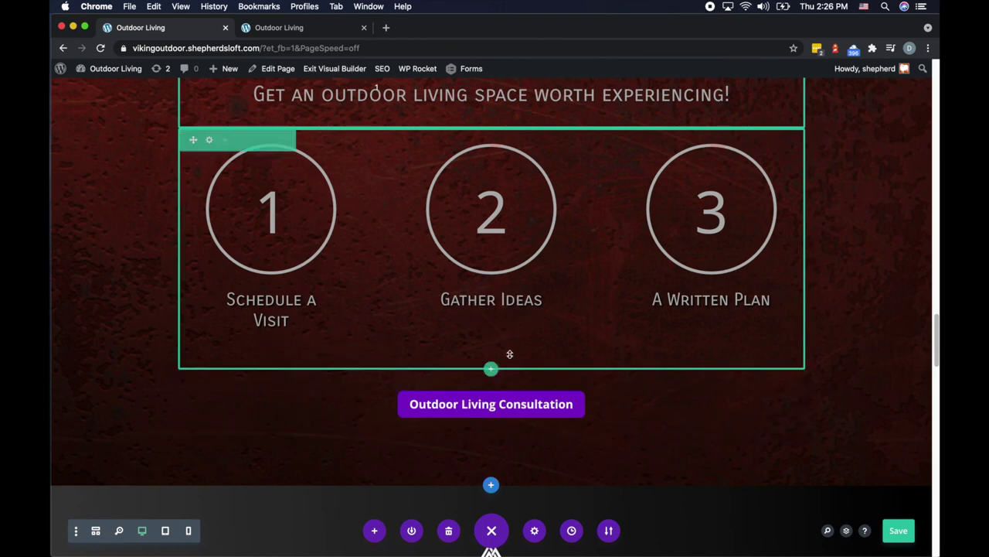
Review the placement of the Outdoor Living Consultation buttons from the hero down to the Outdoor Living Experienced section
{"action": "scroll", "coordinate": [509, 354], "scroll_direction": "up", "scroll_amount": 10}
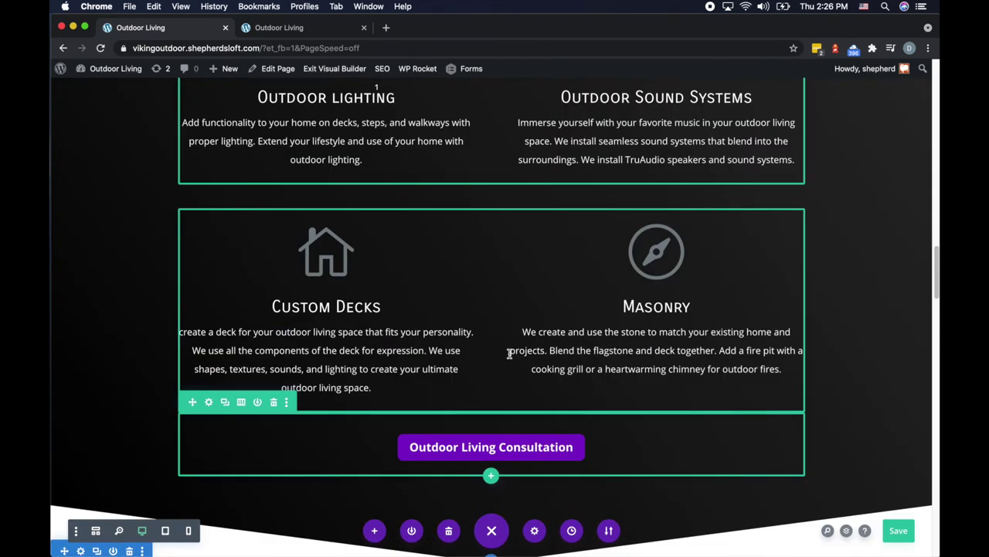
{"action": "scroll", "coordinate": [509, 354], "scroll_direction": "up", "scroll_amount": 10}
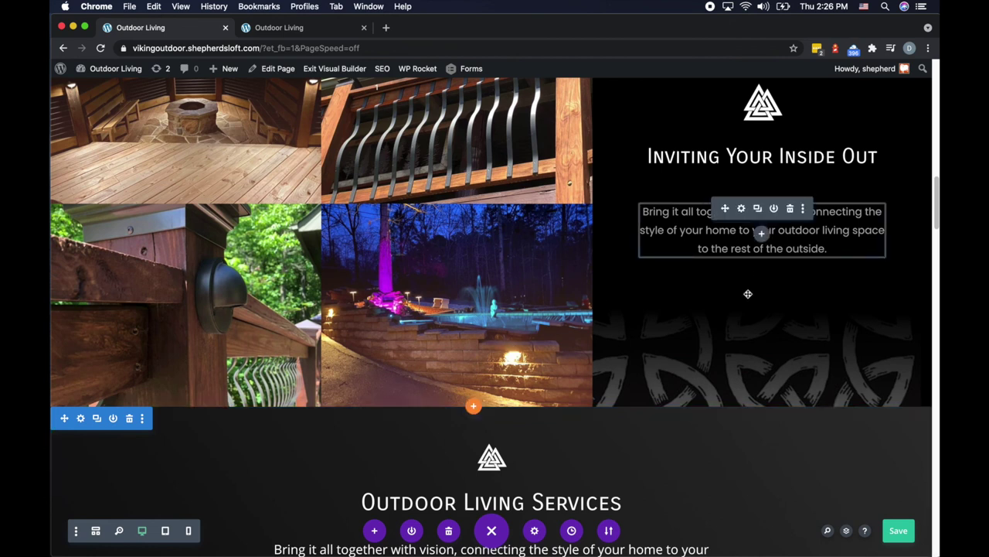
{"action": "scroll", "coordinate": [747, 294], "scroll_direction": "up", "scroll_amount": 10}
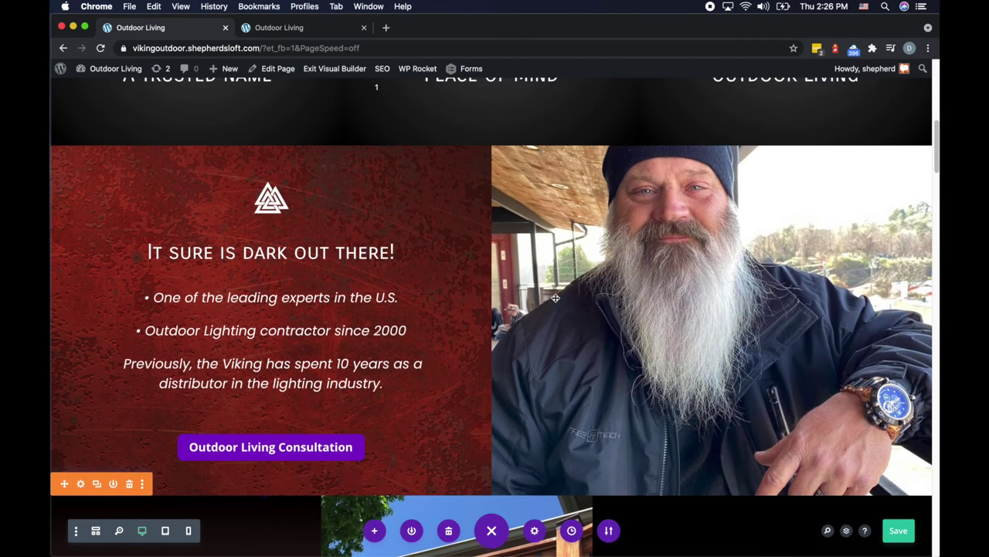
{"action": "scroll", "coordinate": [326, 377], "scroll_direction": "up", "scroll_amount": 10}
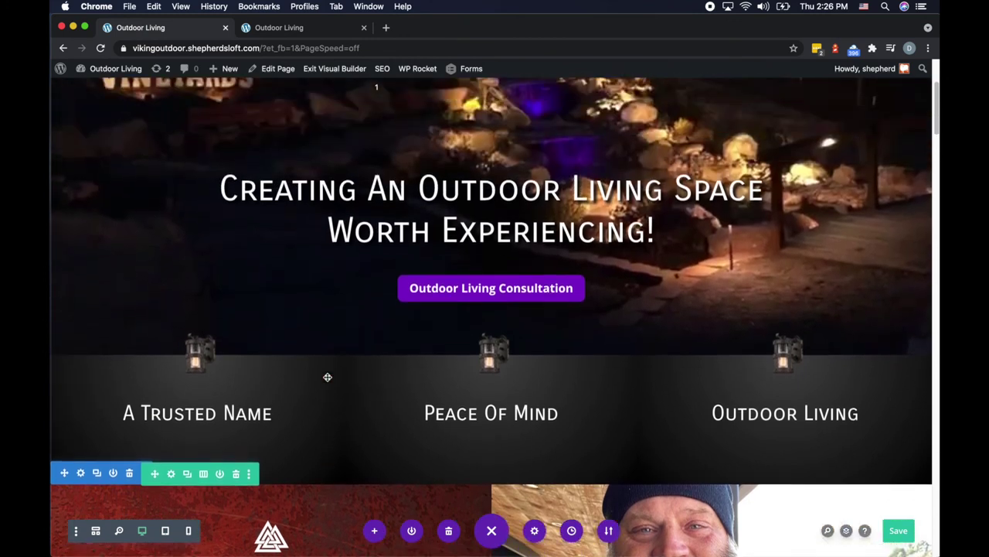
{"action": "scroll", "coordinate": [447, 326], "scroll_direction": "down", "scroll_amount": 10}
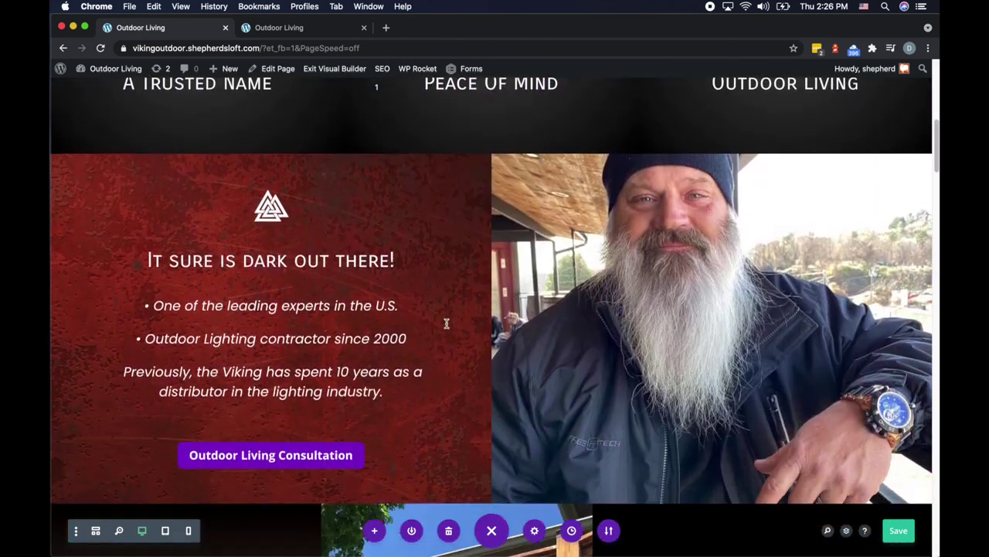
{"action": "scroll", "coordinate": [444, 323], "scroll_direction": "down", "scroll_amount": 5}
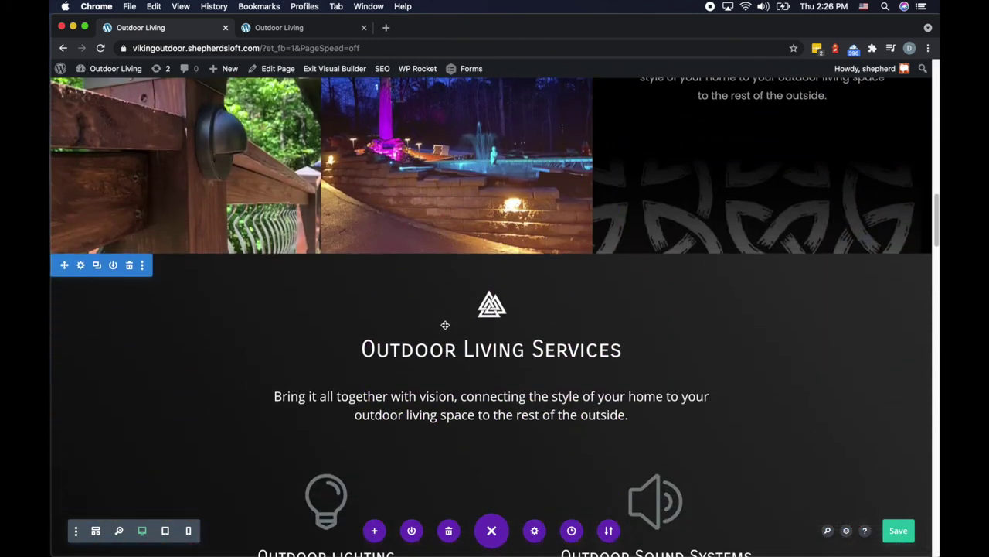
{"action": "scroll", "coordinate": [732, 272], "scroll_direction": "down", "scroll_amount": 15}
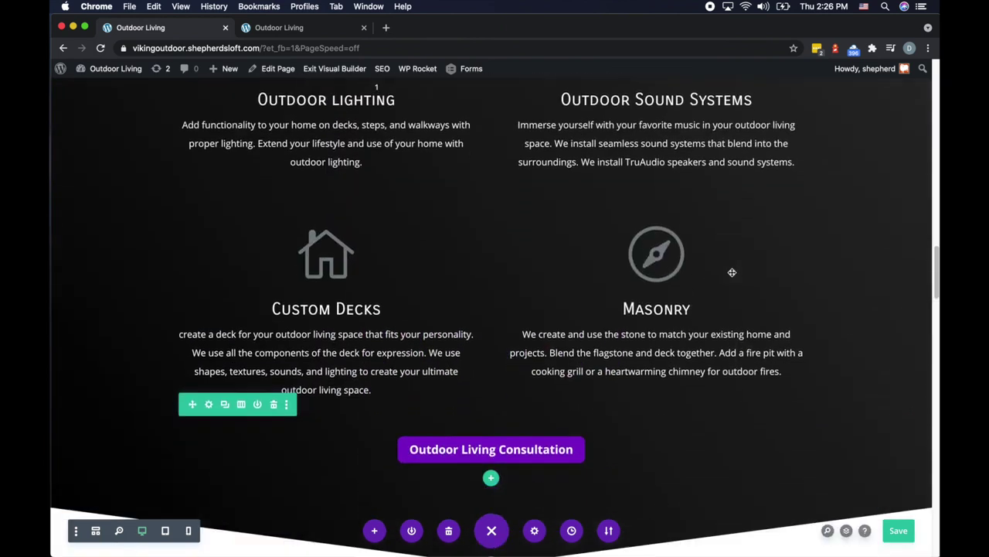
{"action": "scroll", "coordinate": [535, 321], "scroll_direction": "down", "scroll_amount": 8}
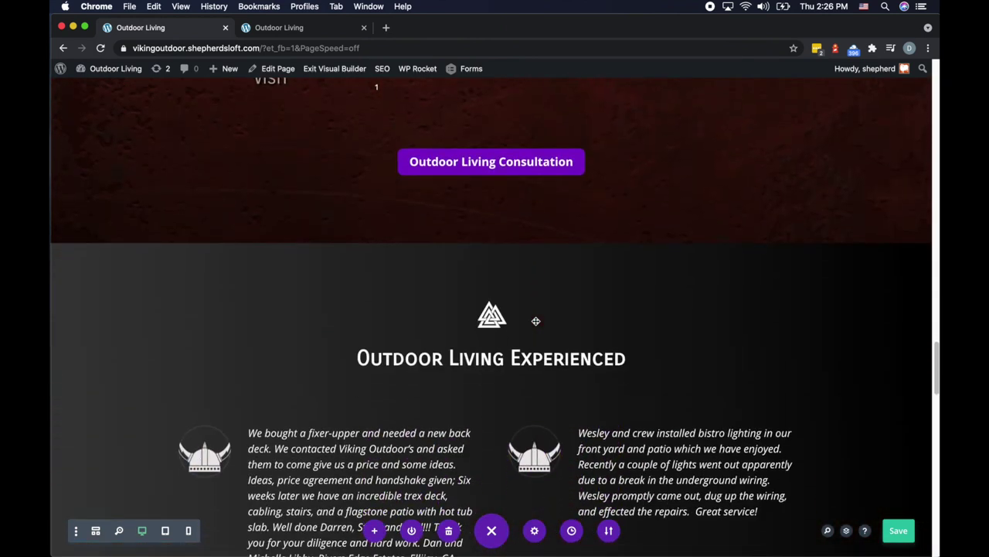
Move the consultation button from the row under Custom Decks and Masonry to below the "Inviting Your Inside Out" text
{"action": "scroll", "coordinate": [534, 318], "scroll_direction": "up", "scroll_amount": 7}
{"action": "scroll", "coordinate": [474, 299], "scroll_direction": "up", "scroll_amount": 4}
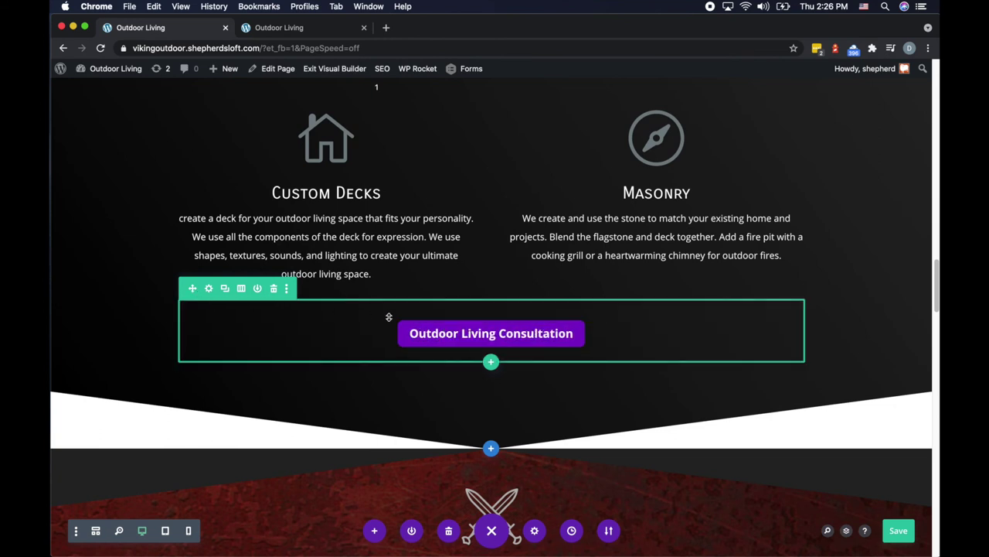
{"action": "scroll", "coordinate": [491, 317], "scroll_direction": "up", "scroll_amount": 15}
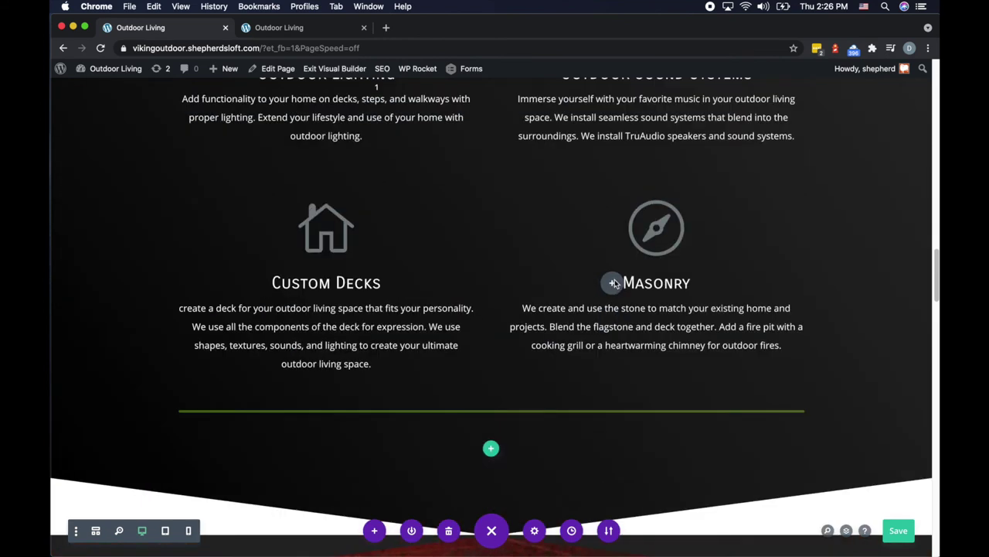
{"action": "scroll", "coordinate": [634, 268], "scroll_direction": "down", "scroll_amount": 6}
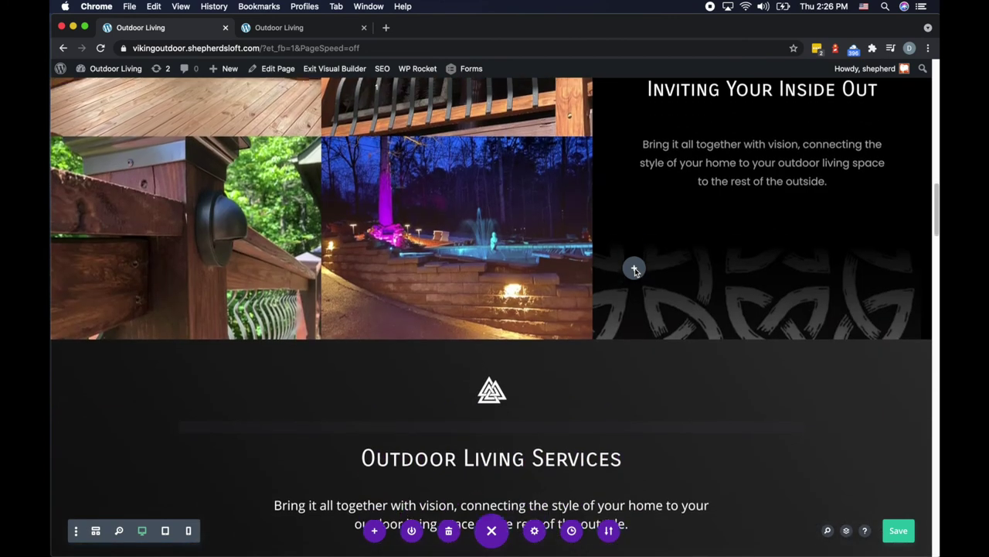
{"action": "scroll", "coordinate": [627, 281], "scroll_direction": "up", "scroll_amount": 2}
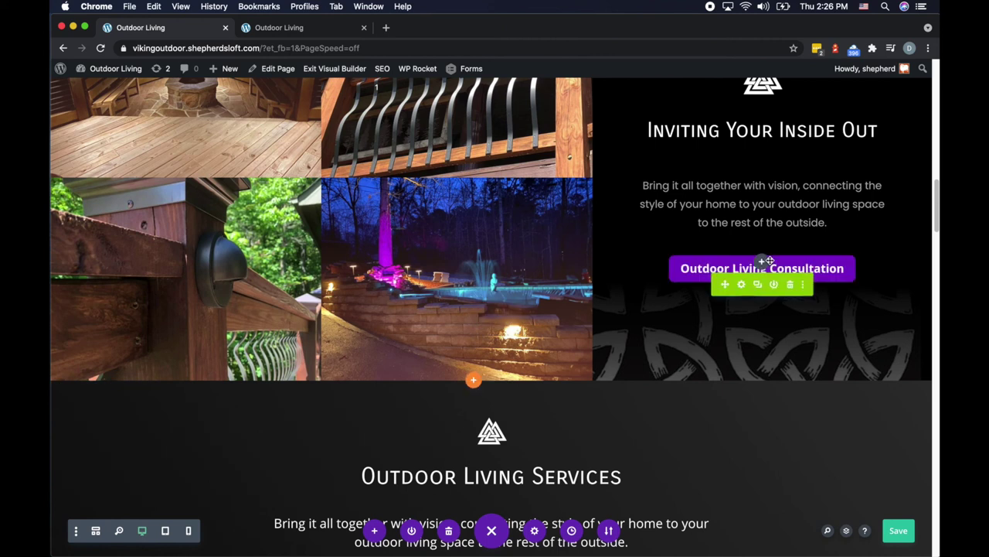
Delete the empty row below Custom Decks and Masonry in the Outdoor Living Services section
{"action": "scroll", "coordinate": [487, 290], "scroll_direction": "up", "scroll_amount": 10}
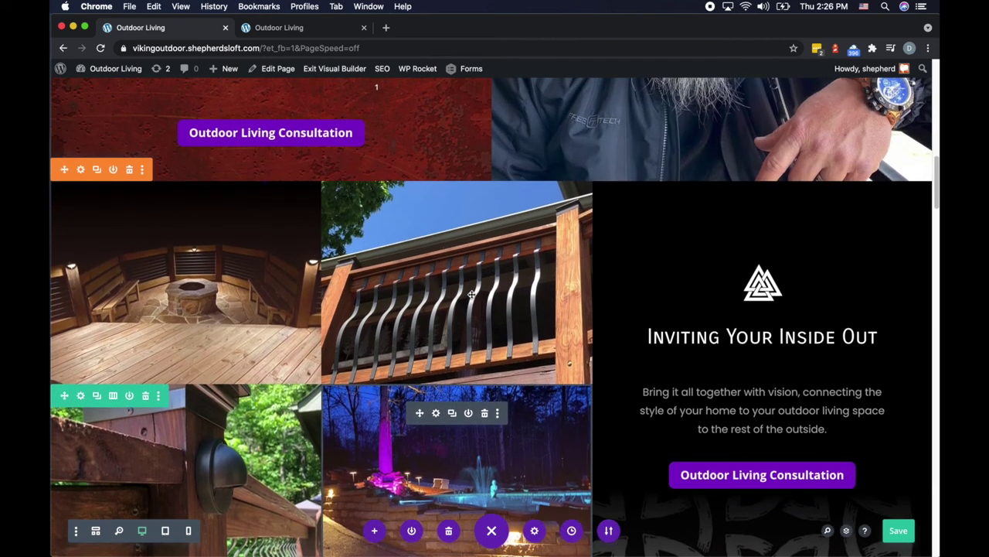
{"action": "scroll", "coordinate": [471, 293], "scroll_direction": "down", "scroll_amount": 12}
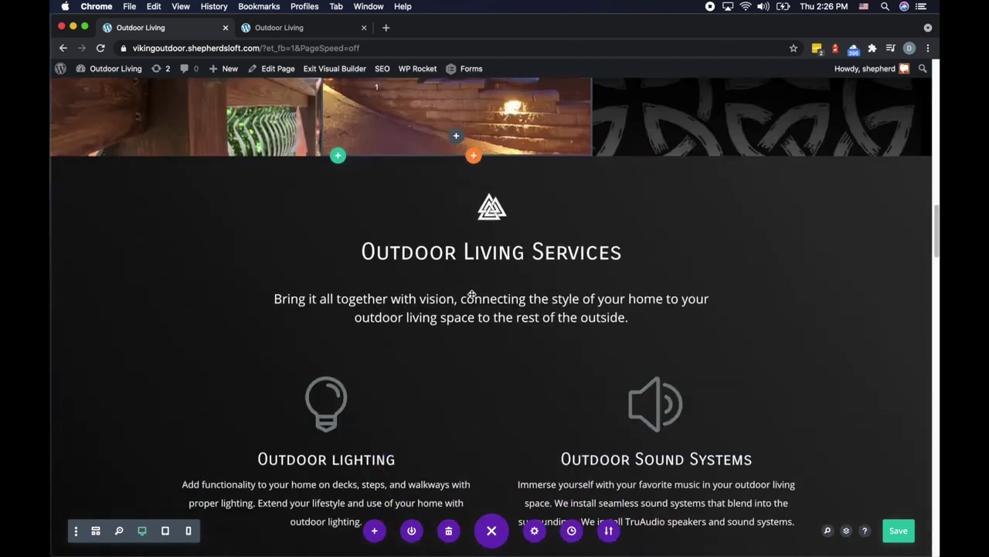
{"action": "scroll", "coordinate": [471, 294], "scroll_direction": "down", "scroll_amount": 8}
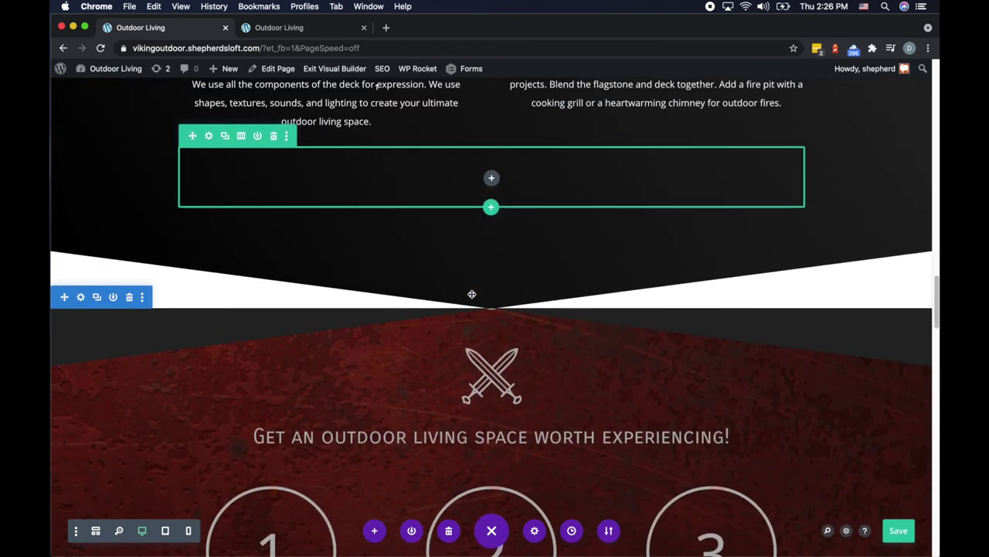
{"action": "left_click", "coordinate": [273, 236]}
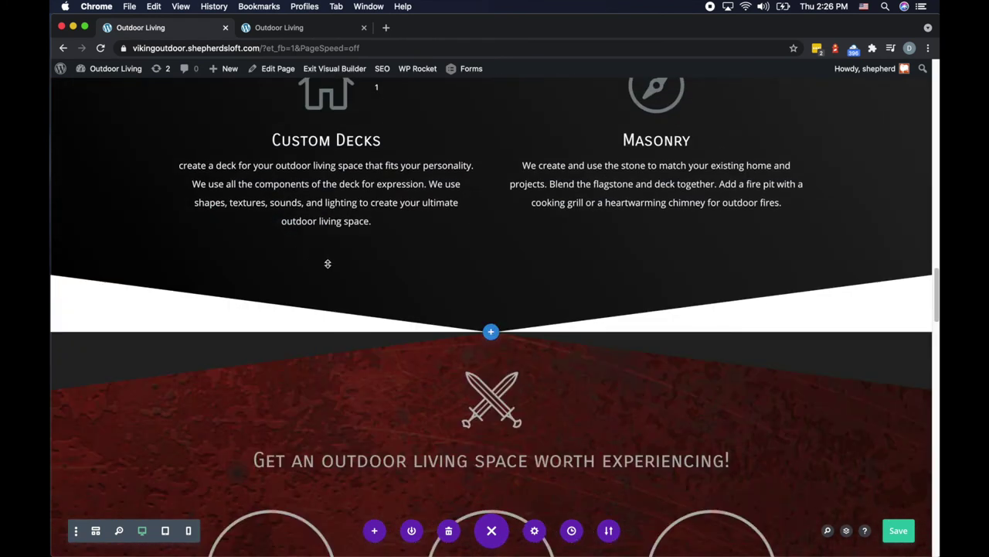
Replace the old button in the closing "Get an outdoor living space worth experiencing!" section with the saved outdoor living consultation module from the library
{"action": "scroll", "coordinate": [544, 270], "scroll_direction": "down", "scroll_amount": 6}
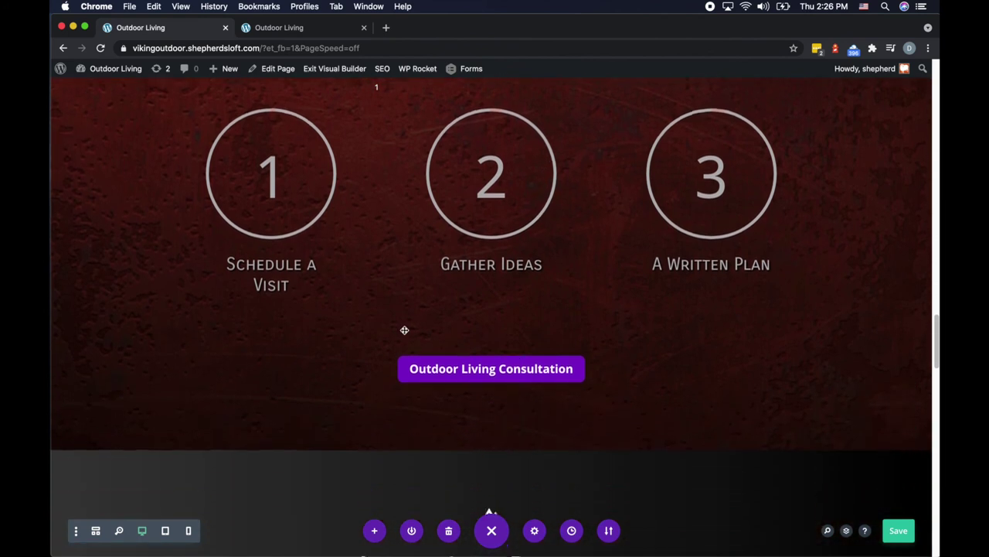
{"action": "scroll", "coordinate": [559, 344], "scroll_direction": "down", "scroll_amount": 15}
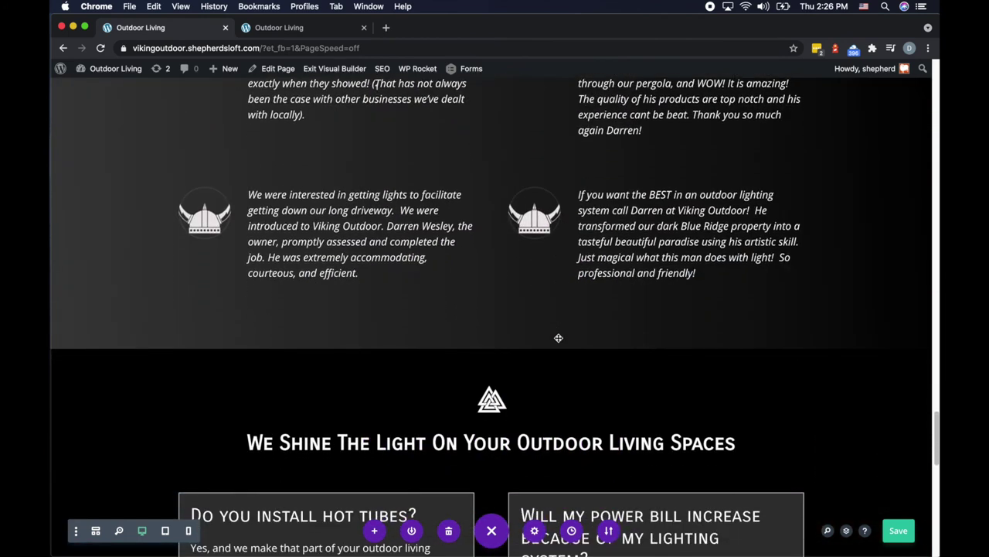
{"action": "scroll", "coordinate": [559, 337], "scroll_direction": "down", "scroll_amount": 6}
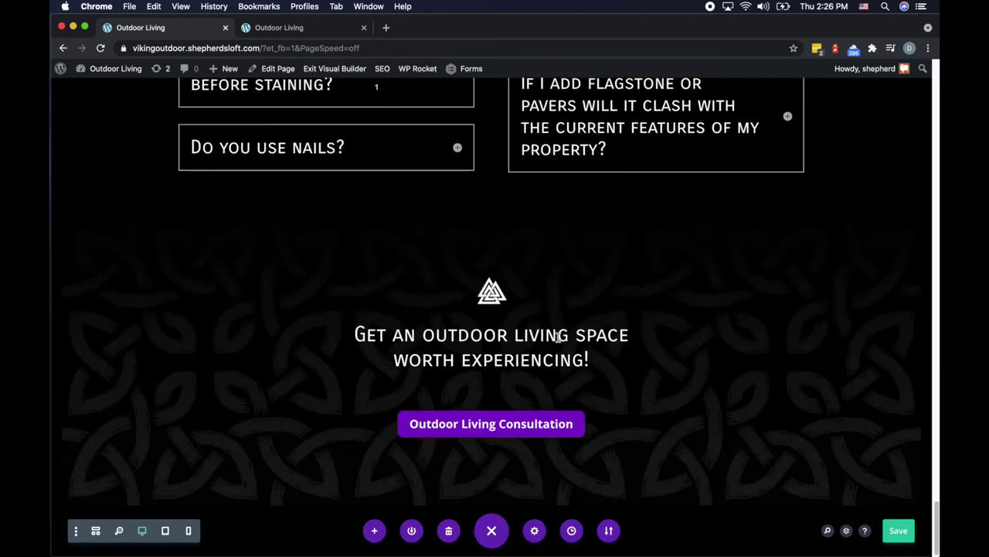
{"action": "mouse_move", "coordinate": [568, 401]}
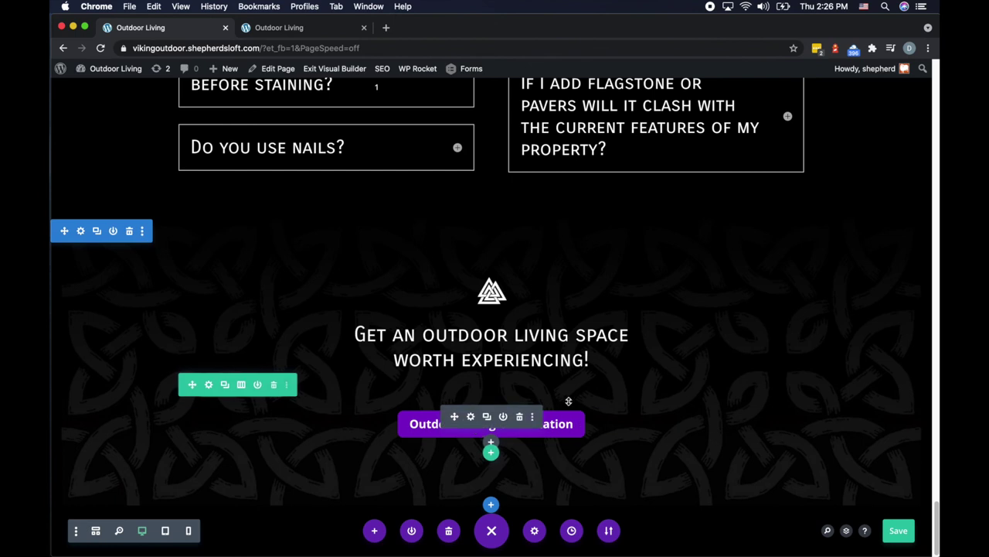
{"action": "left_click", "coordinate": [491, 449]}
{"action": "left_click", "coordinate": [508, 142]}
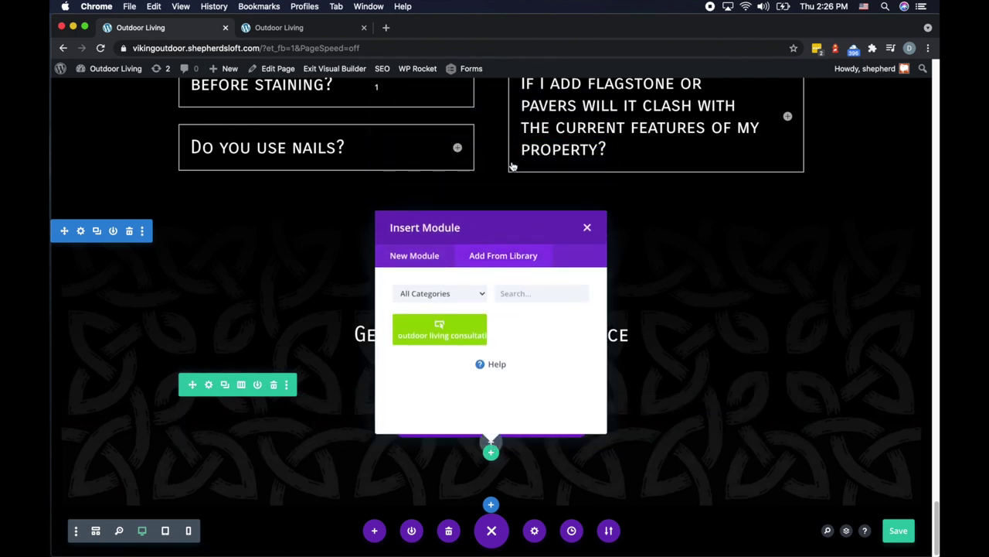
{"action": "left_click", "coordinate": [426, 325]}
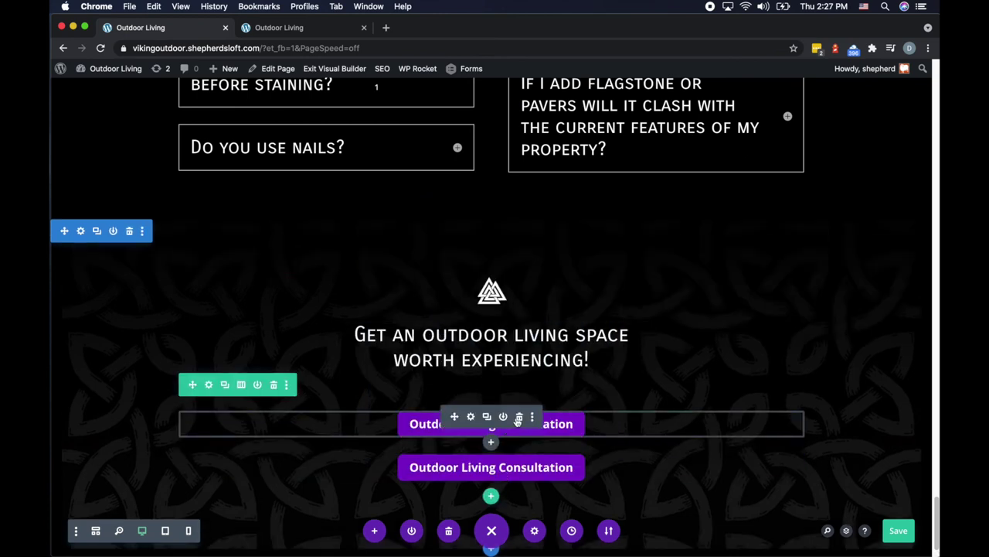
{"action": "left_click", "coordinate": [519, 418]}
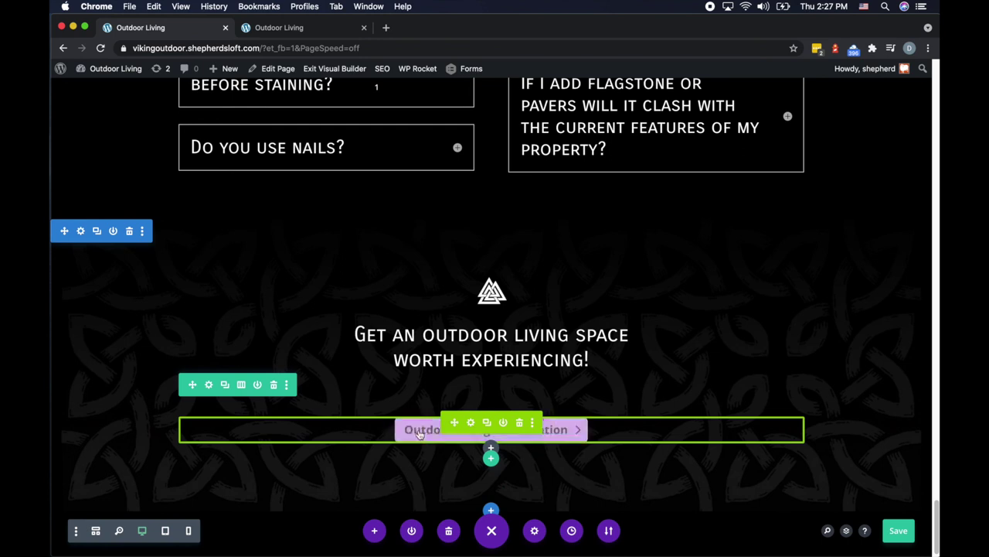
Check the consultation buttons from the closing section up to the hero, and save the home page
{"action": "scroll", "coordinate": [560, 413], "scroll_direction": "up", "scroll_amount": 10}
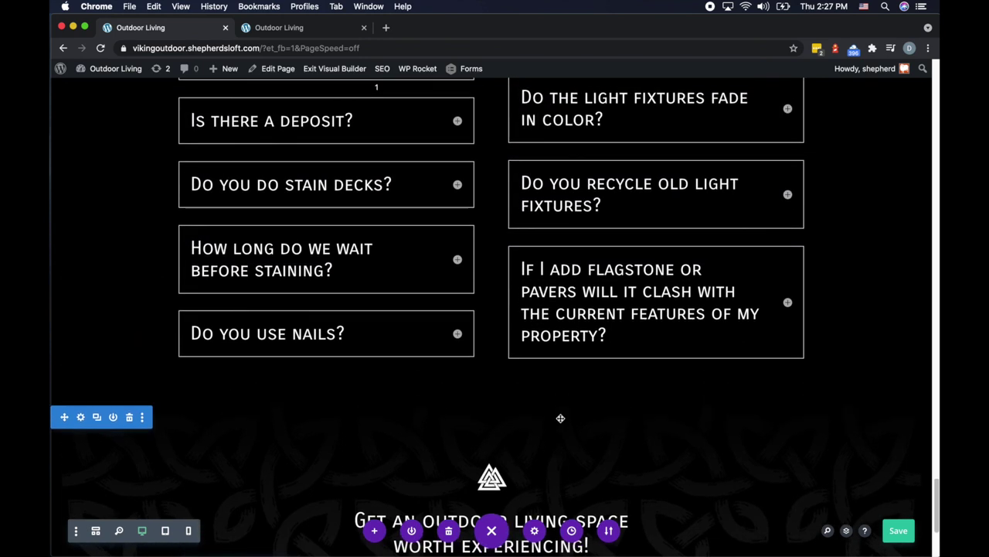
{"action": "scroll", "coordinate": [560, 417], "scroll_direction": "up", "scroll_amount": 10}
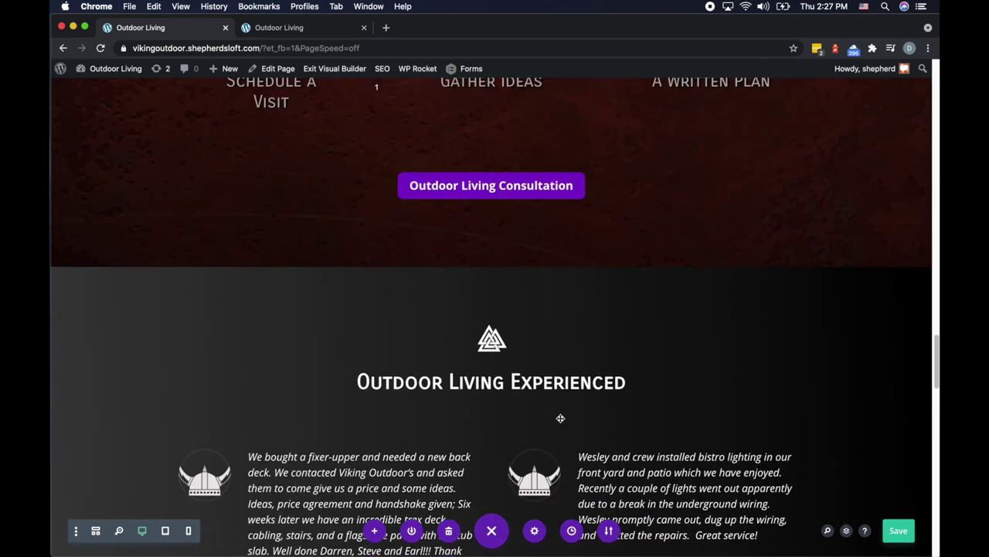
{"action": "scroll", "coordinate": [557, 380], "scroll_direction": "up", "scroll_amount": 10}
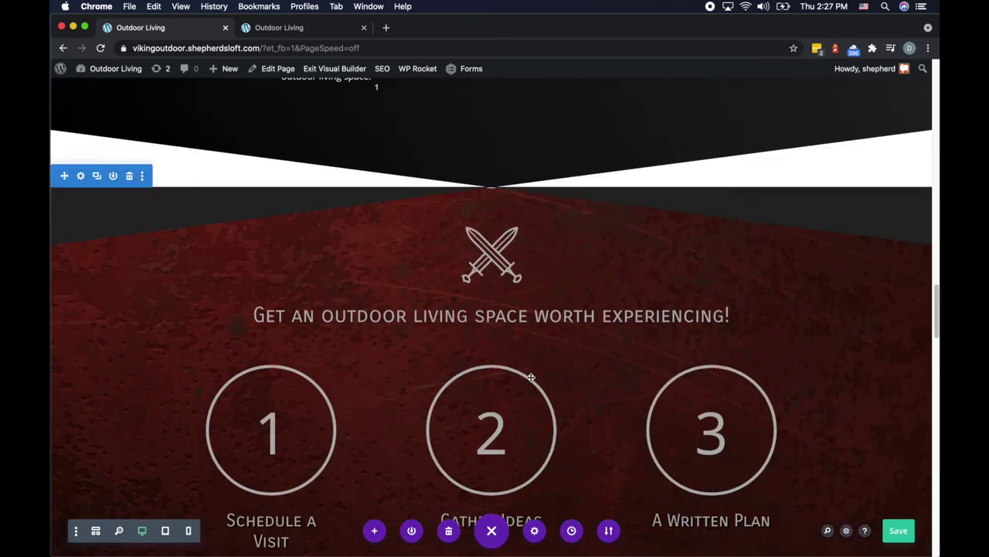
{"action": "scroll", "coordinate": [561, 382], "scroll_direction": "up", "scroll_amount": 6}
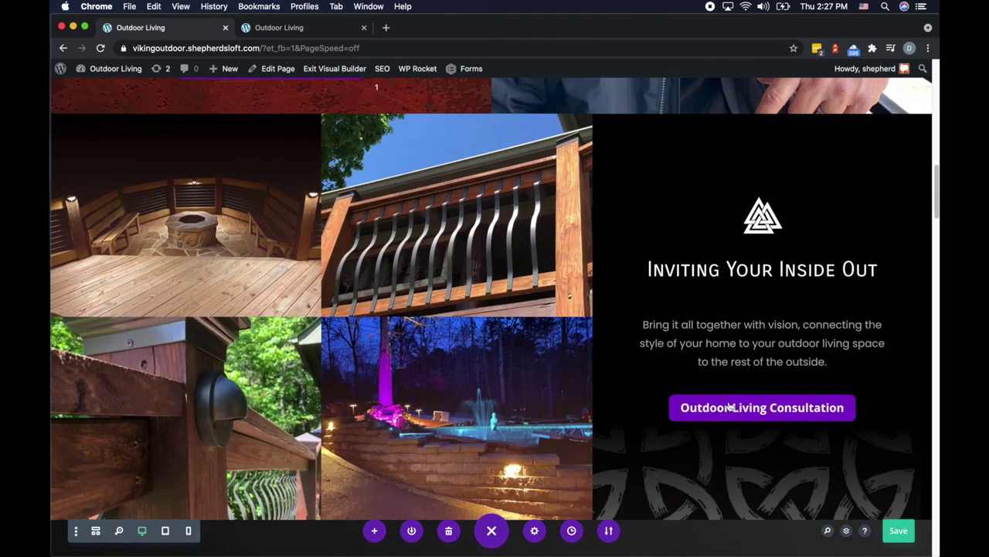
{"action": "scroll", "coordinate": [736, 411], "scroll_direction": "up", "scroll_amount": 5}
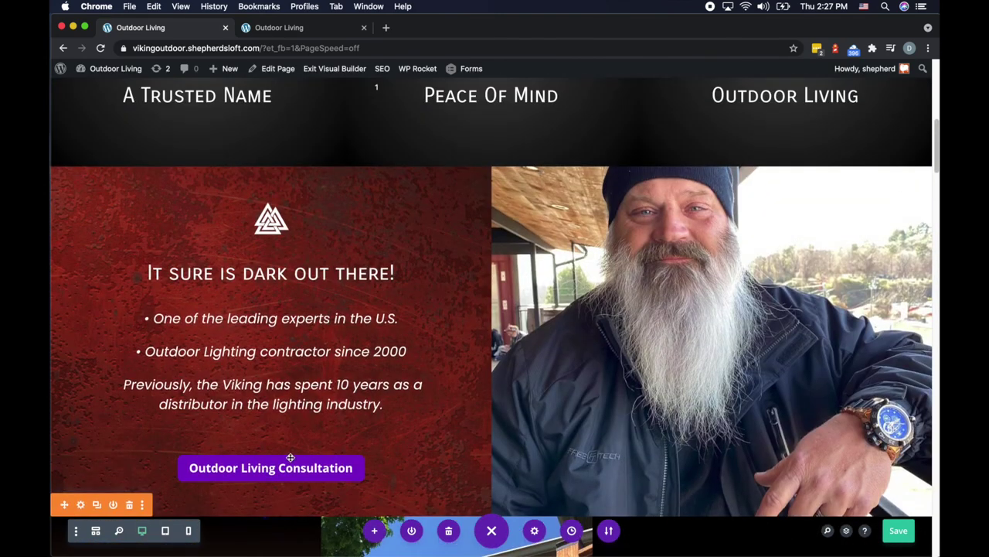
{"action": "scroll", "coordinate": [563, 284], "scroll_direction": "up", "scroll_amount": 4}
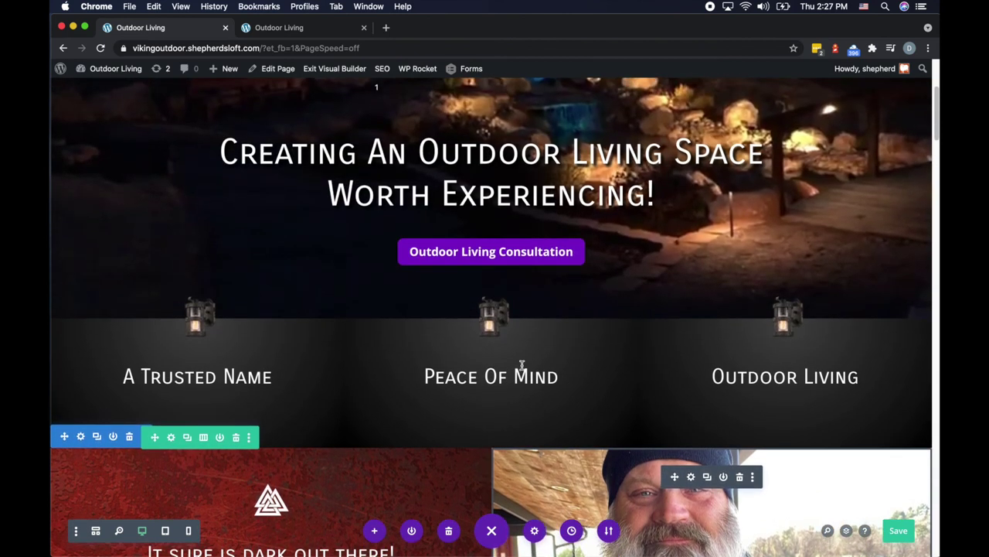
{"action": "mouse_move", "coordinate": [525, 255]}
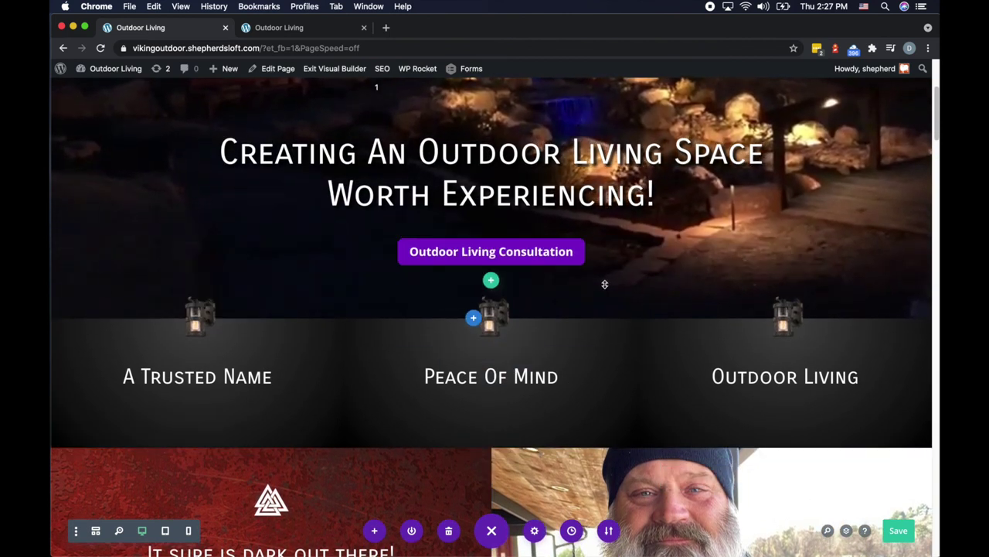
{"action": "left_click", "coordinate": [899, 530]}
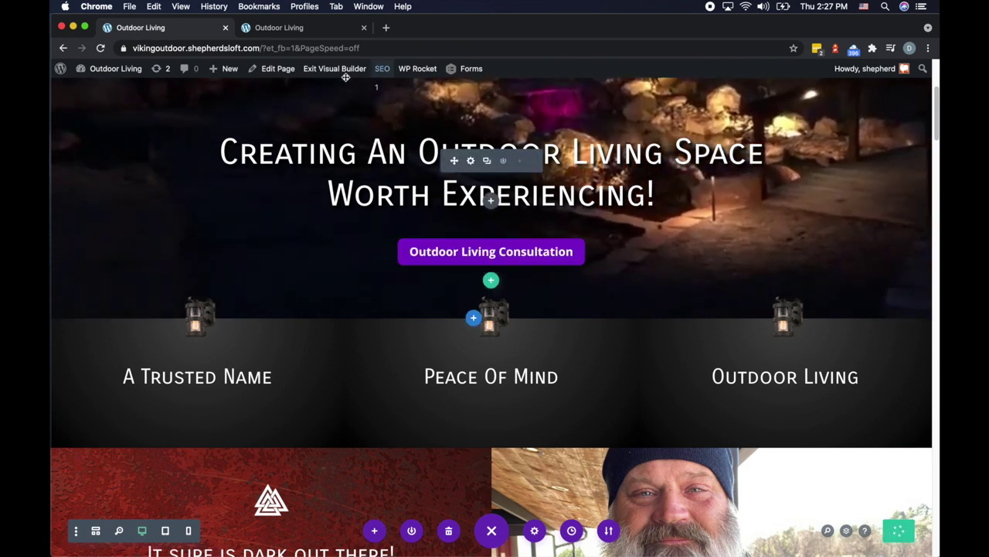
Switch to the live home page, reload it, and test the hero's Outdoor Living Consultation button
{"action": "left_click", "coordinate": [319, 33]}
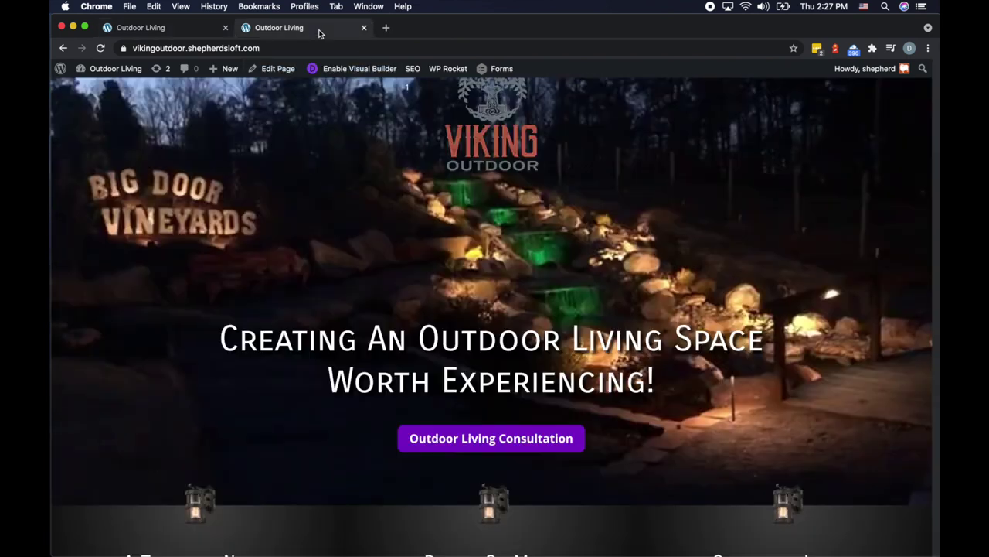
{"action": "left_click", "coordinate": [101, 48]}
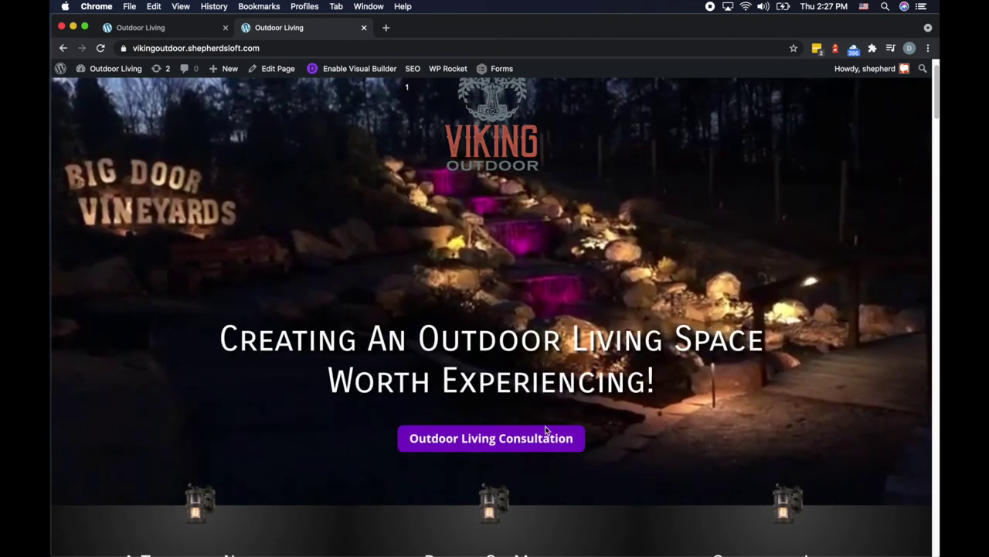
{"action": "left_click", "coordinate": [458, 439]}
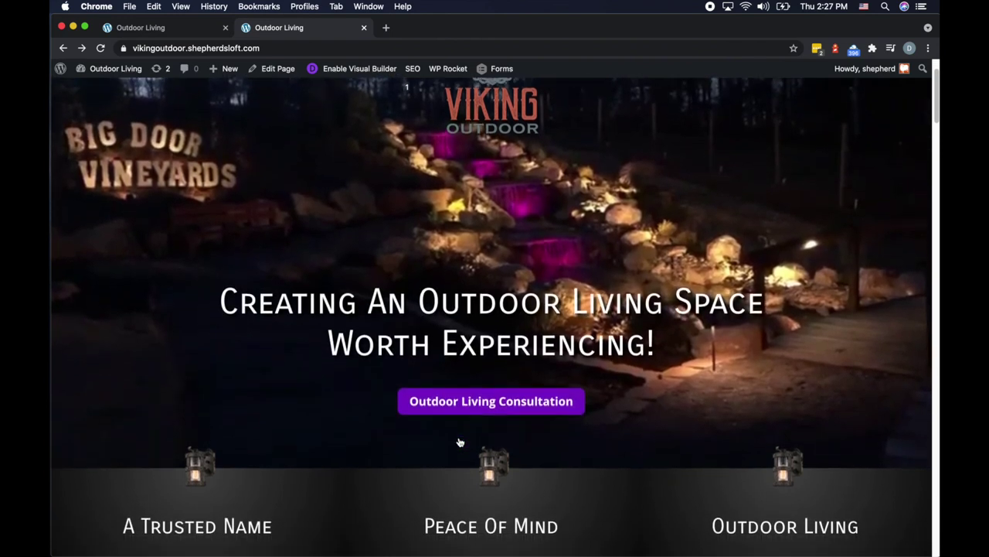
Test the consultation button in the "It sure is dark out there!" section and return to the home page
{"action": "scroll", "coordinate": [459, 441], "scroll_direction": "down", "scroll_amount": 7}
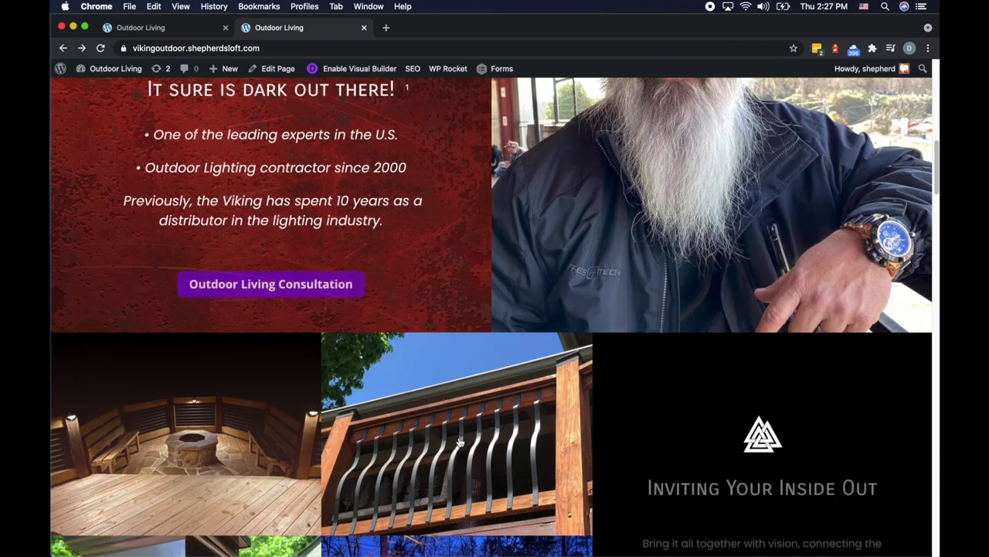
{"action": "scroll", "coordinate": [459, 442], "scroll_direction": "down", "scroll_amount": 1}
{"action": "left_click", "coordinate": [291, 249]}
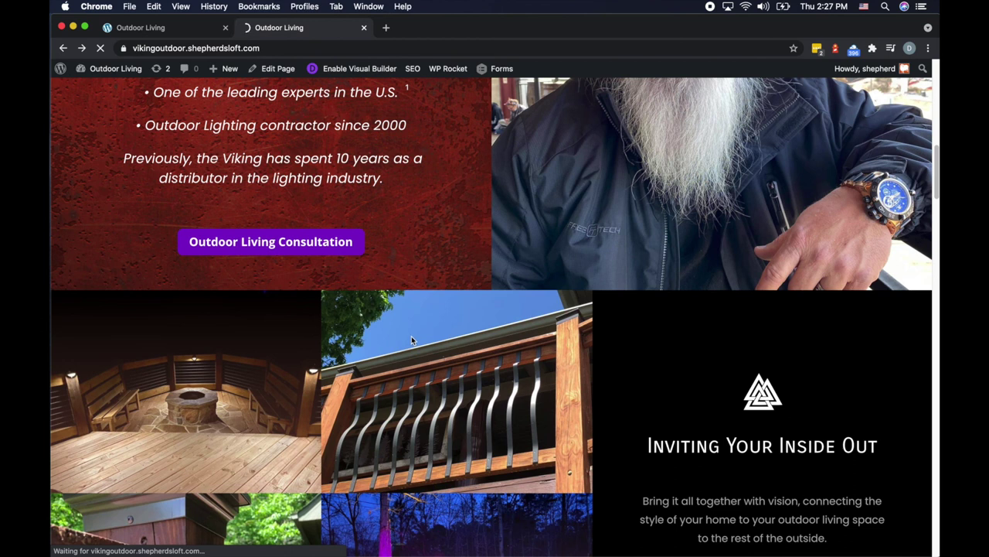
{"action": "key", "text": "super+bracketleft"}
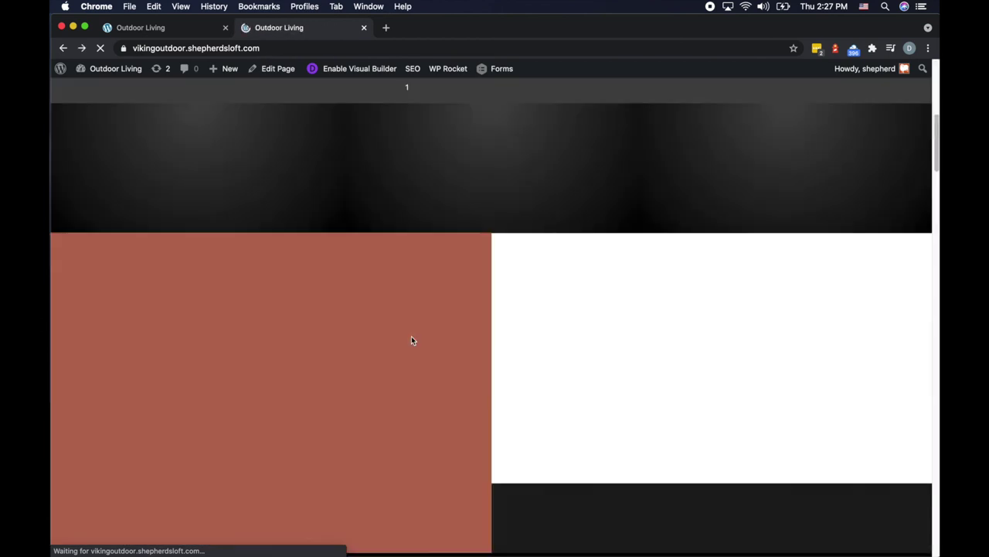
Examine the live page's remaining consultation buttons, from "Inviting Your Inside Out" to the closing section, and return to the hero
{"action": "scroll", "coordinate": [421, 344], "scroll_direction": "down", "scroll_amount": 5}
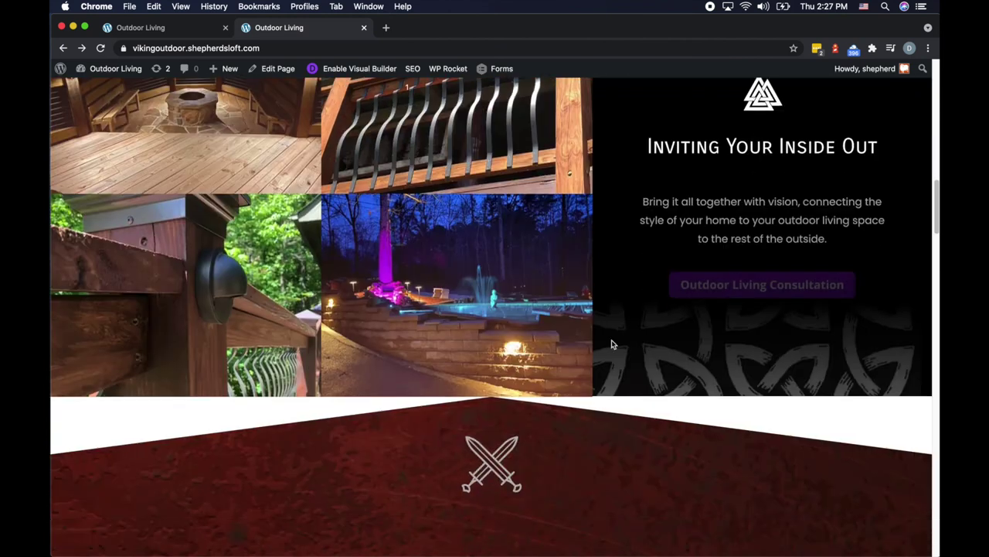
{"action": "scroll", "coordinate": [762, 229], "scroll_direction": "up", "scroll_amount": 1}
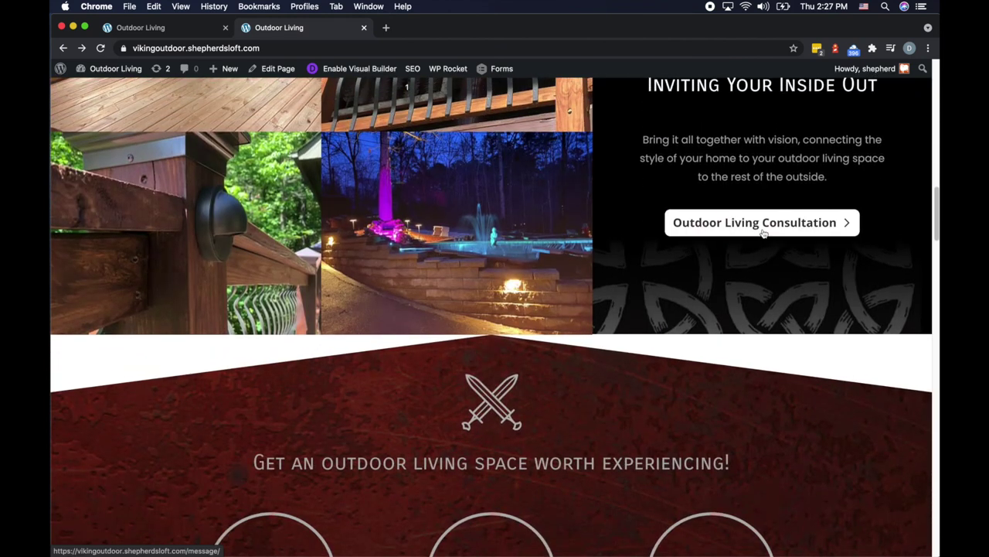
{"action": "scroll", "coordinate": [762, 232], "scroll_direction": "down", "scroll_amount": 7}
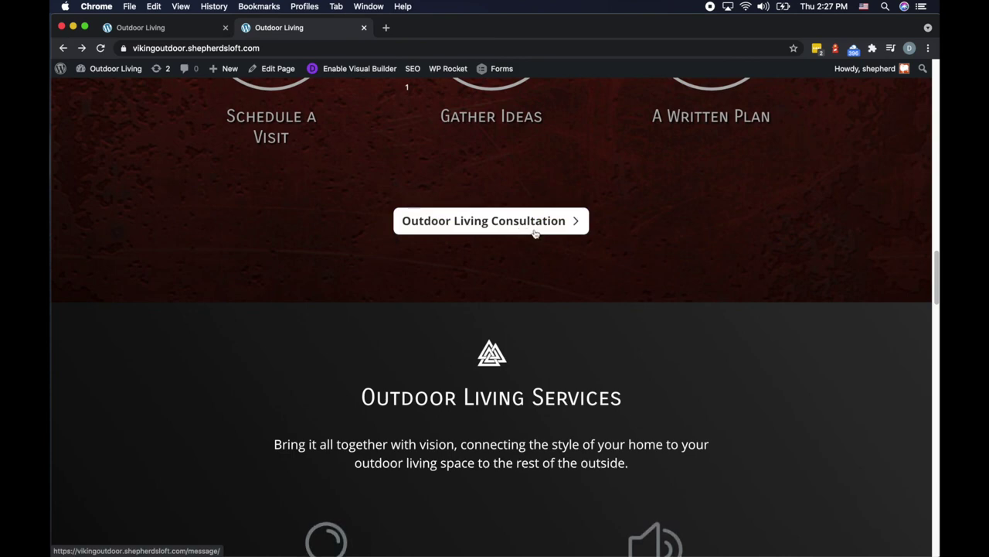
{"action": "scroll", "coordinate": [769, 307], "scroll_direction": "down", "scroll_amount": 10}
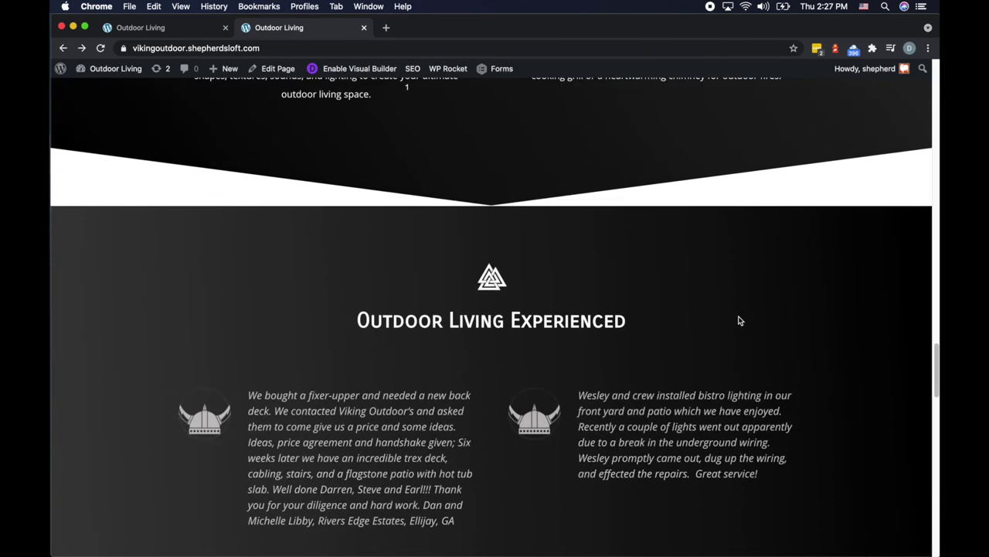
{"action": "scroll", "coordinate": [739, 320], "scroll_direction": "down", "scroll_amount": 15}
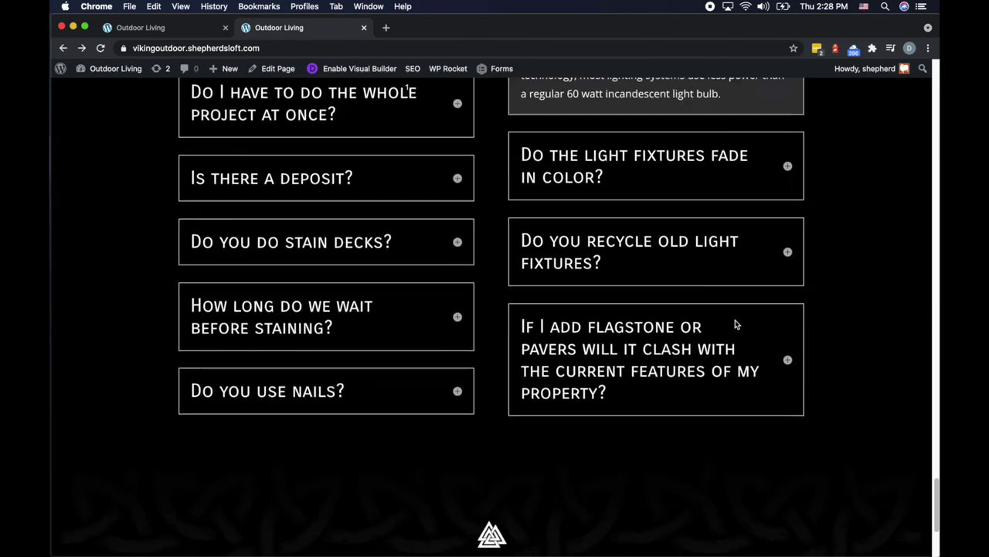
{"action": "scroll", "coordinate": [736, 325], "scroll_direction": "down", "scroll_amount": 3}
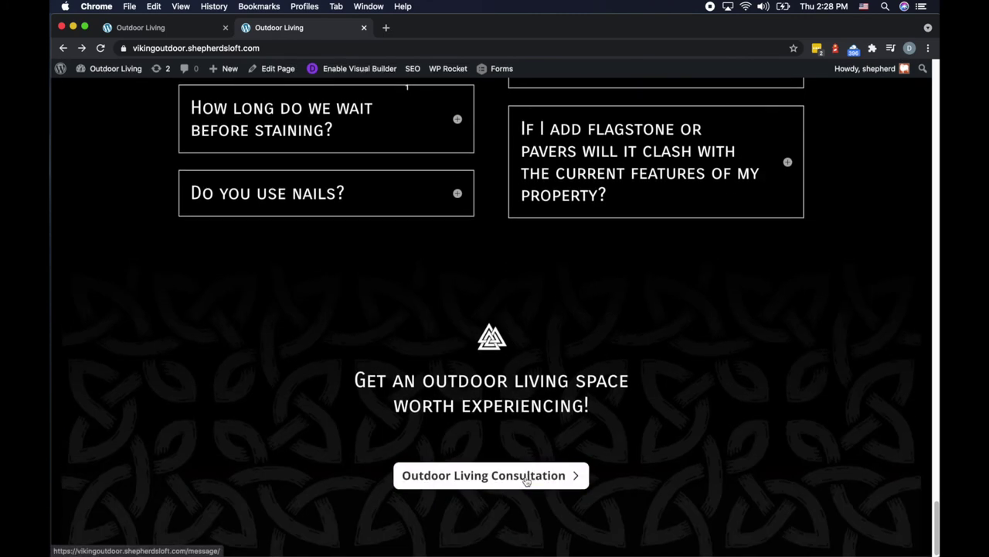
{"action": "scroll", "coordinate": [665, 360], "scroll_direction": "up", "scroll_amount": 20}
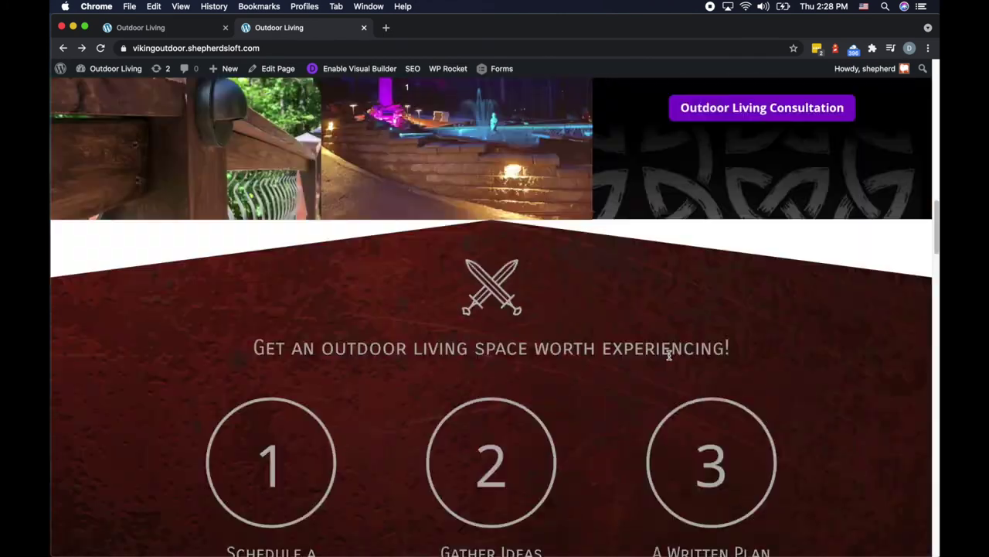
{"action": "scroll", "coordinate": [669, 354], "scroll_direction": "up", "scroll_amount": 15}
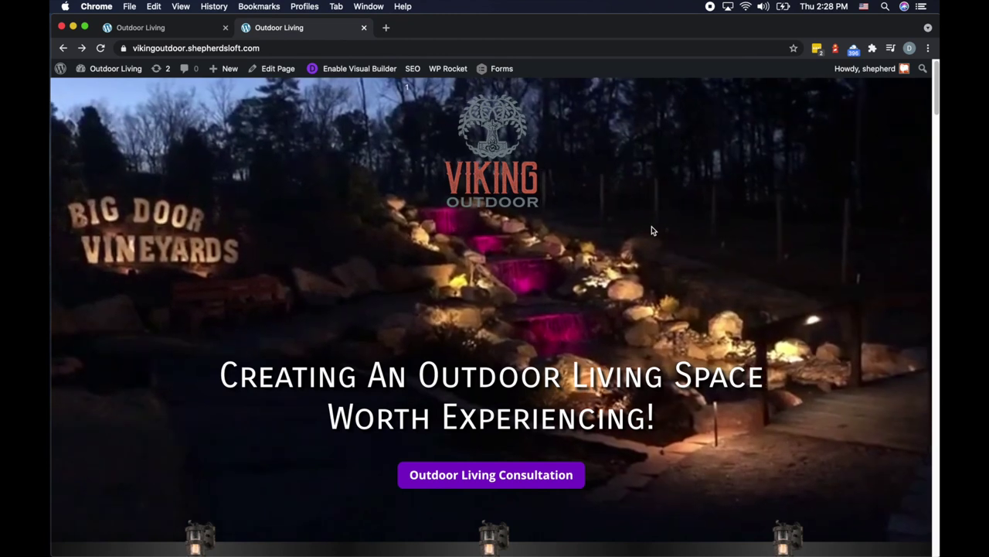